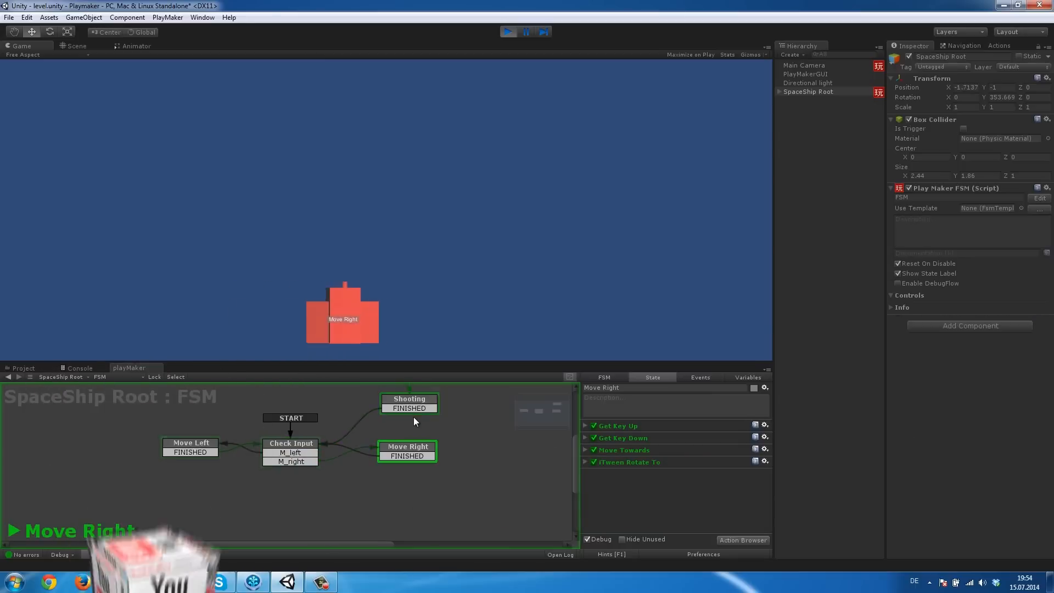
# Stop the running game and add a Create Object action to the Shooting state of the SpaceShip Root FSM
pyautogui.click(508, 32)
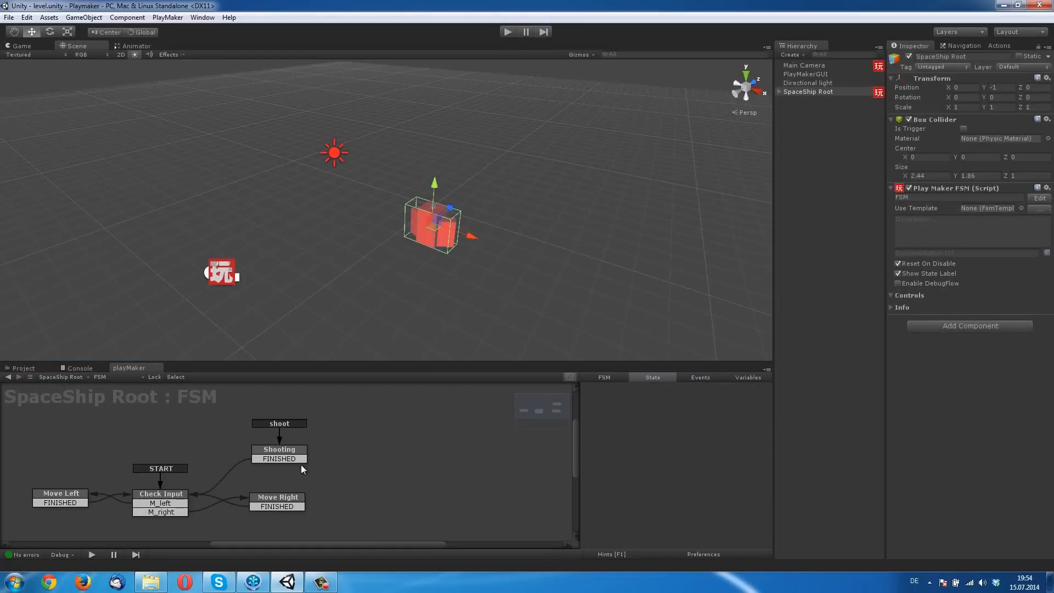
pyautogui.moveTo(575, 461); pyautogui.dragTo(573, 460)
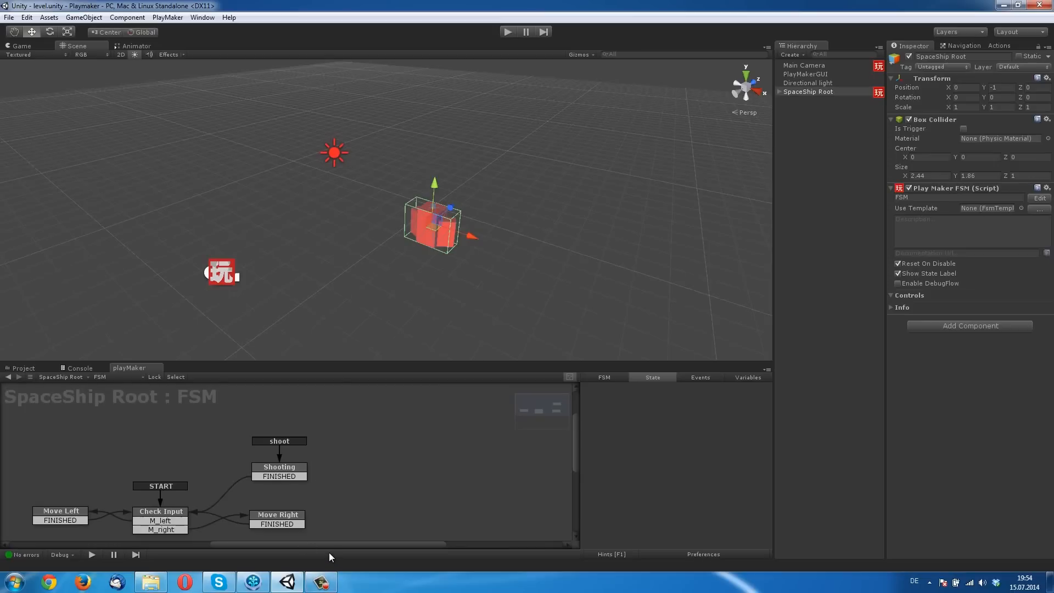
pyautogui.moveTo(327, 545); pyautogui.dragTo(322, 545)
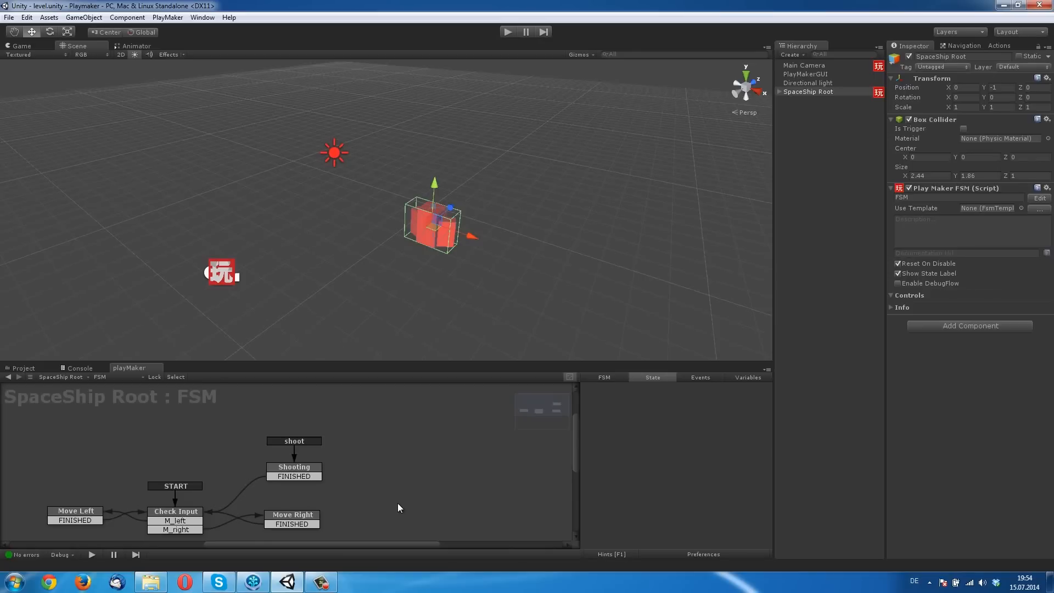
pyautogui.click(311, 474)
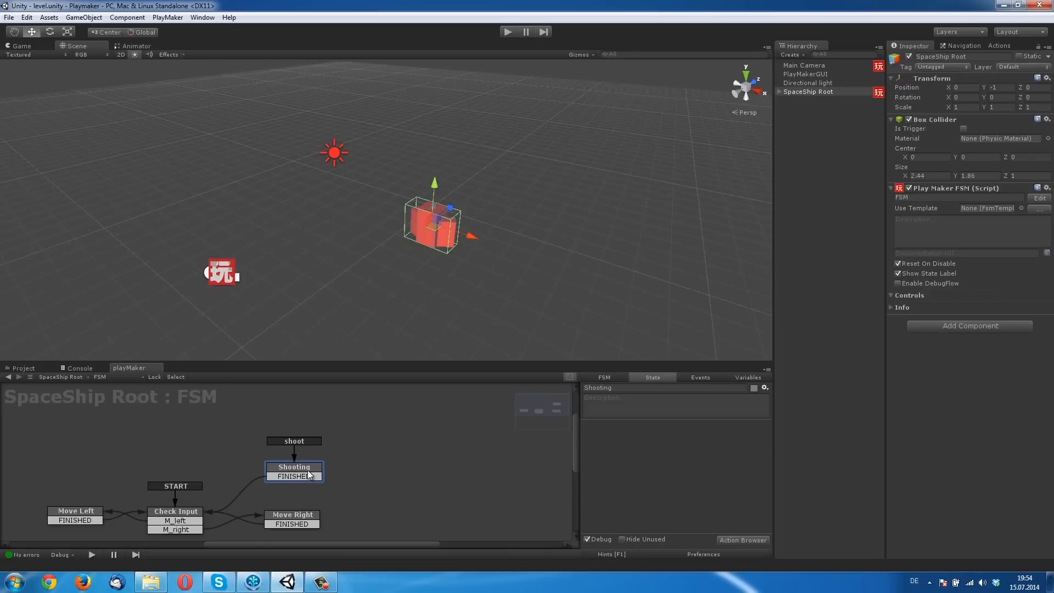
pyautogui.click(456, 480)
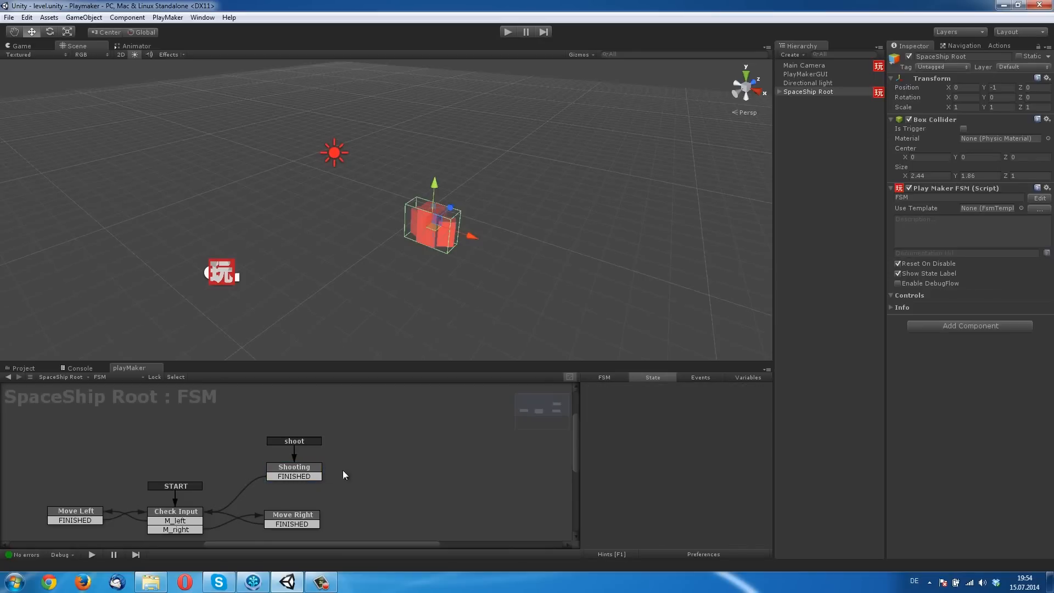
pyautogui.click(297, 466)
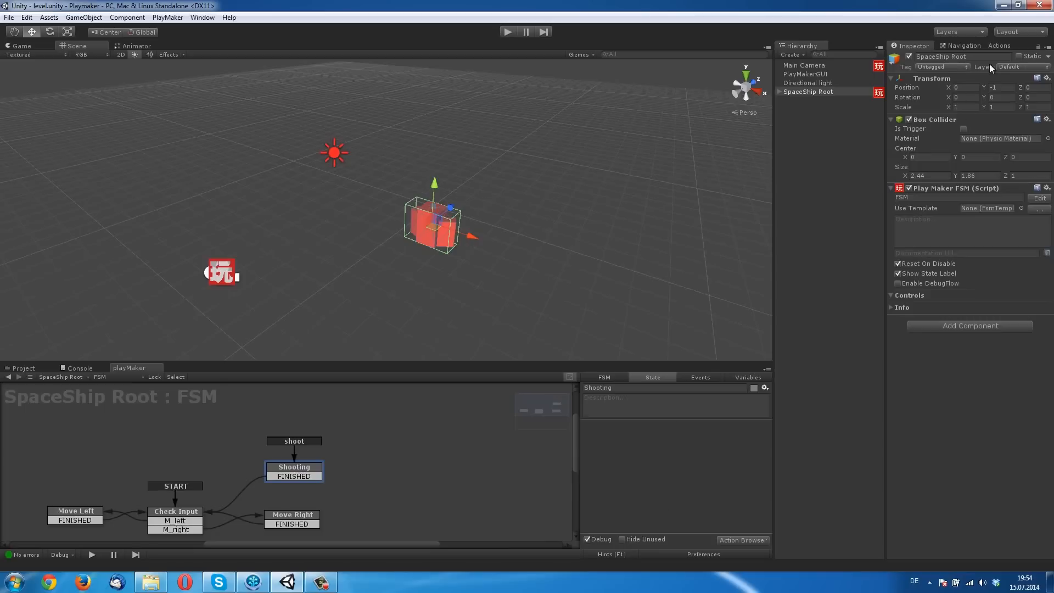
pyautogui.click(1000, 46)
pyautogui.write('creat')
pyautogui.press('BackSpace')
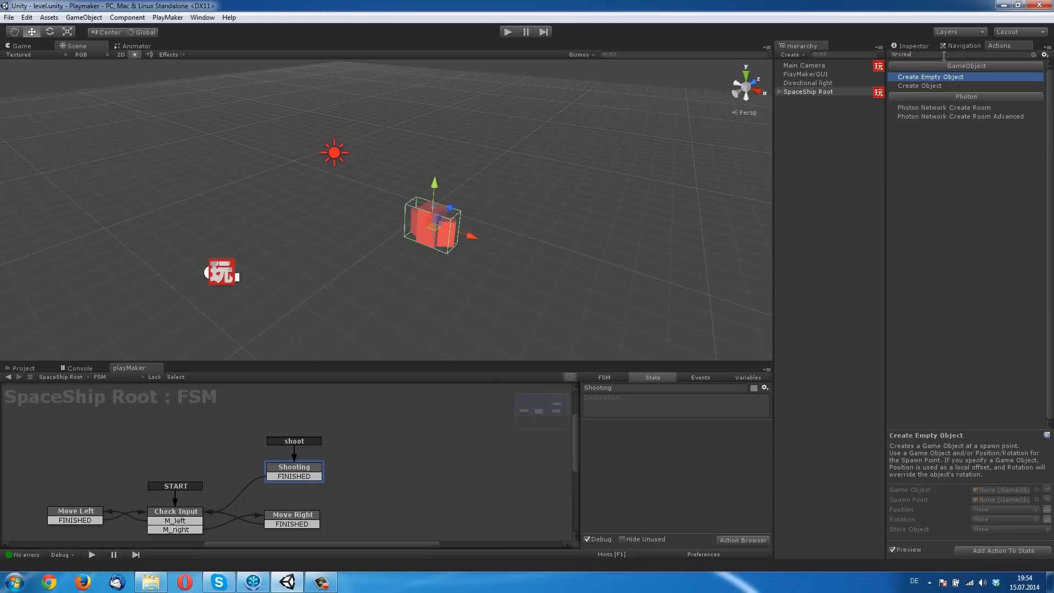
pyautogui.moveTo(931, 86); pyautogui.dragTo(652, 456)
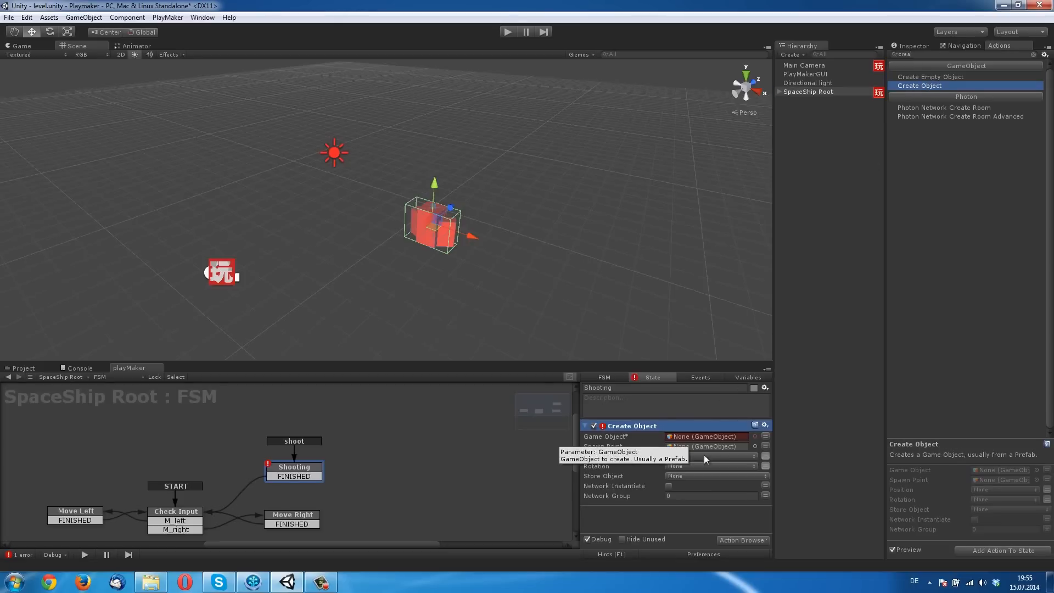
# Create a sphere in the scene and scale it down uniformly to about 0.59
pyautogui.click(84, 17)
pyautogui.moveTo(110, 62)
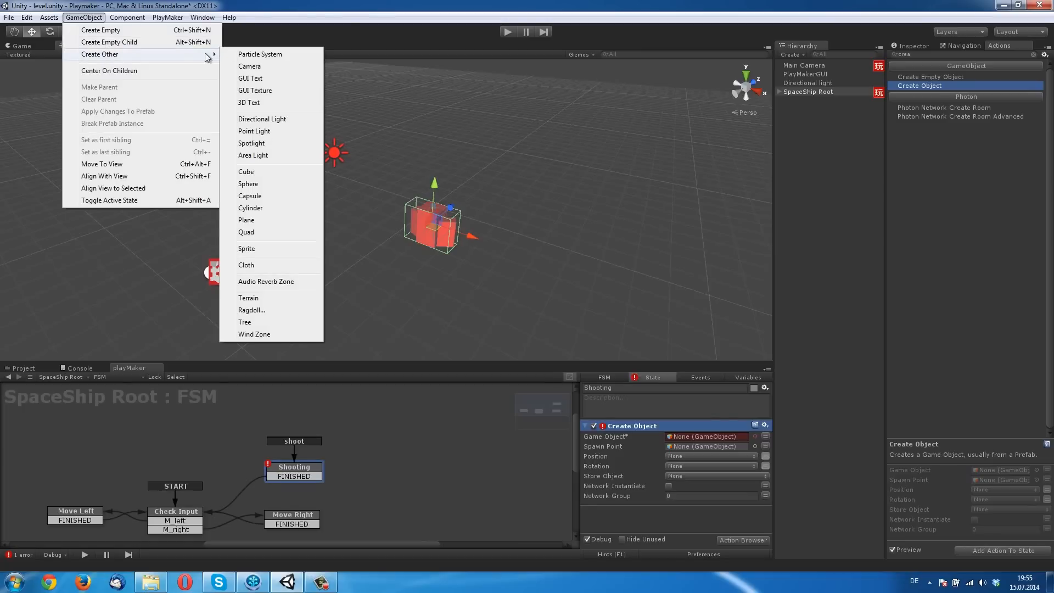
pyautogui.click(263, 189)
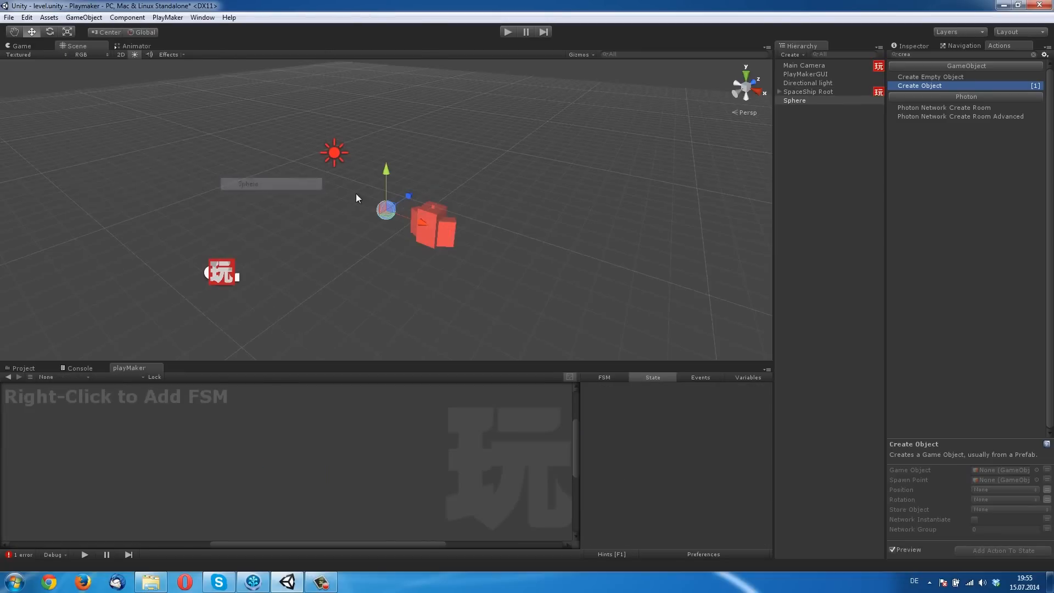
pyautogui.press('e')
pyautogui.press('r')
pyautogui.moveTo(387, 212); pyautogui.dragTo(357, 207)
pyautogui.press('w')
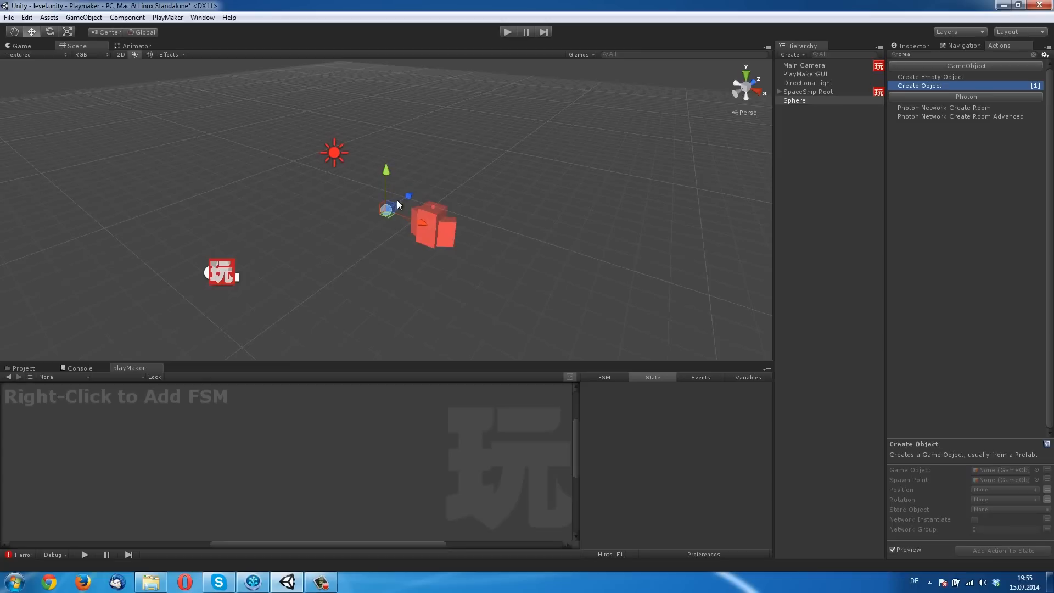
# Rename the new sphere to "bullet"
pyautogui.click(845, 134)
pyautogui.click(802, 101)
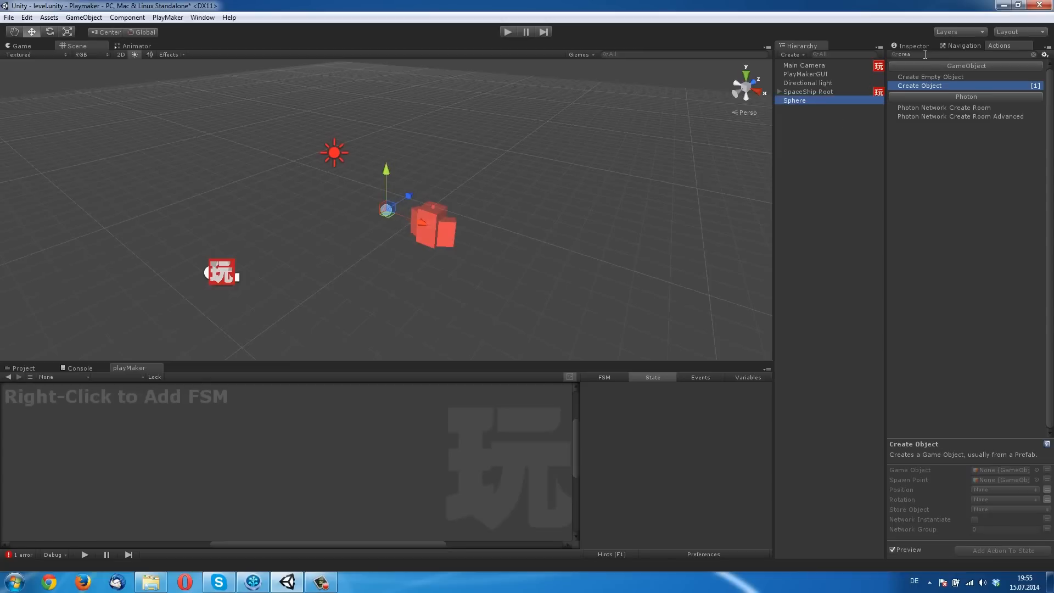
pyautogui.click(911, 45)
pyautogui.click(962, 59)
pyautogui.write('Ku')
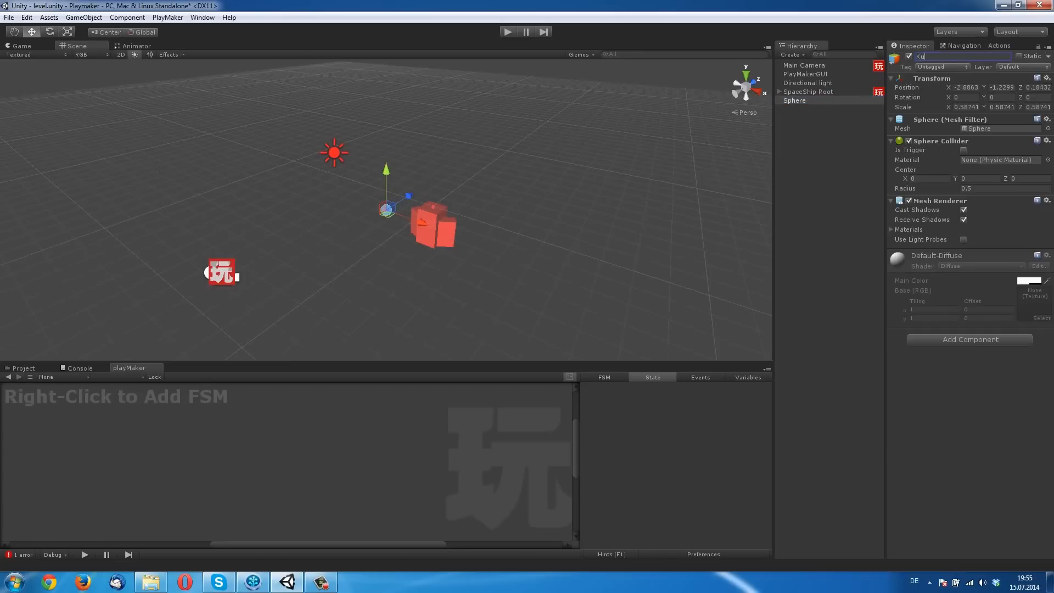
pyautogui.press('BackSpace')
pyautogui.press('BackSpace')
pyautogui.write('bullet')
pyautogui.press('Return')
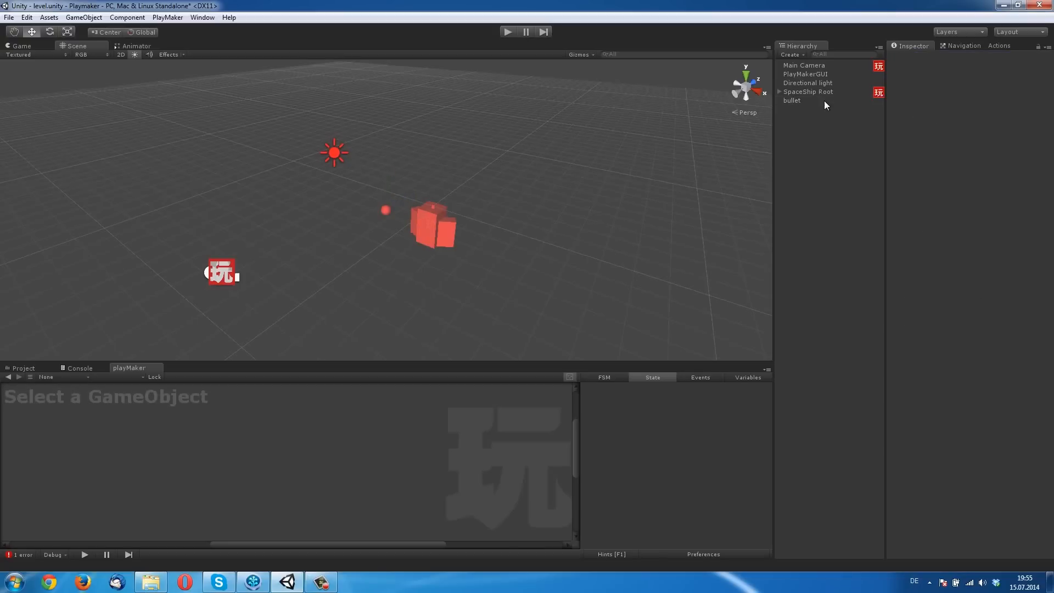
# In the Shooting state's Create Object action, assign bullet as the Game Object and the ship's Gun as the Spawn Point
pyautogui.click(818, 92)
pyautogui.click(346, 427)
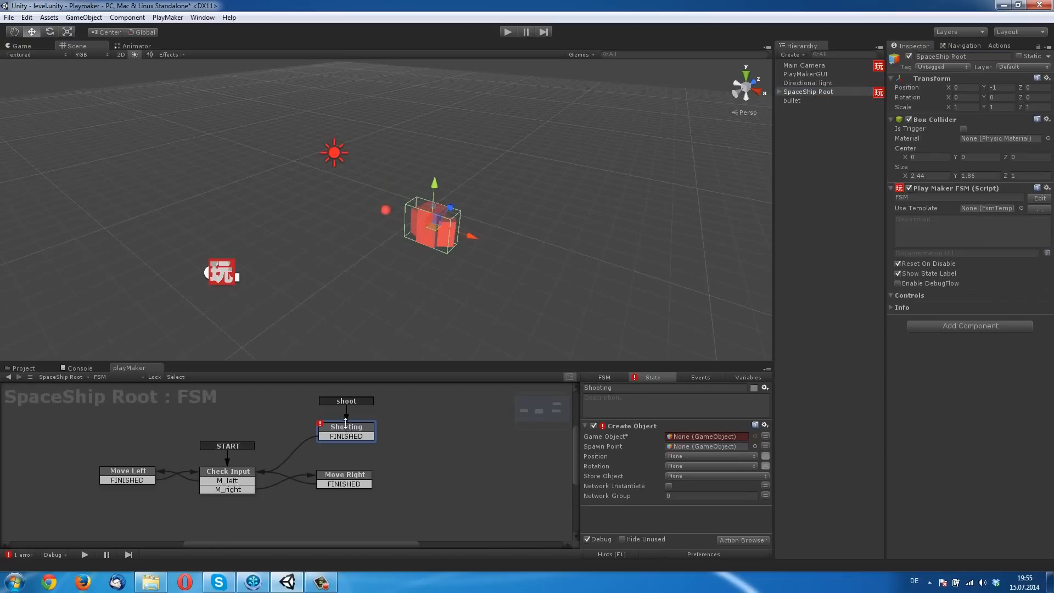
pyautogui.moveTo(792, 100)
pyautogui.mouseDown()
pyautogui.moveTo(693, 443)
pyautogui.moveTo(696, 435)
pyautogui.mouseUp()
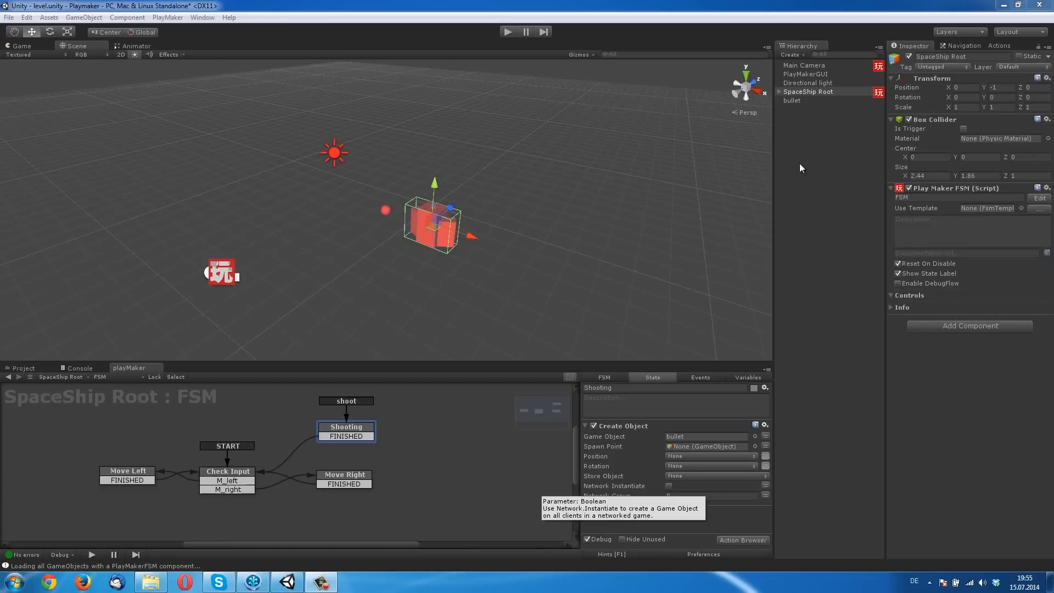
pyautogui.click(779, 92)
pyautogui.moveTo(797, 127); pyautogui.dragTo(696, 449)
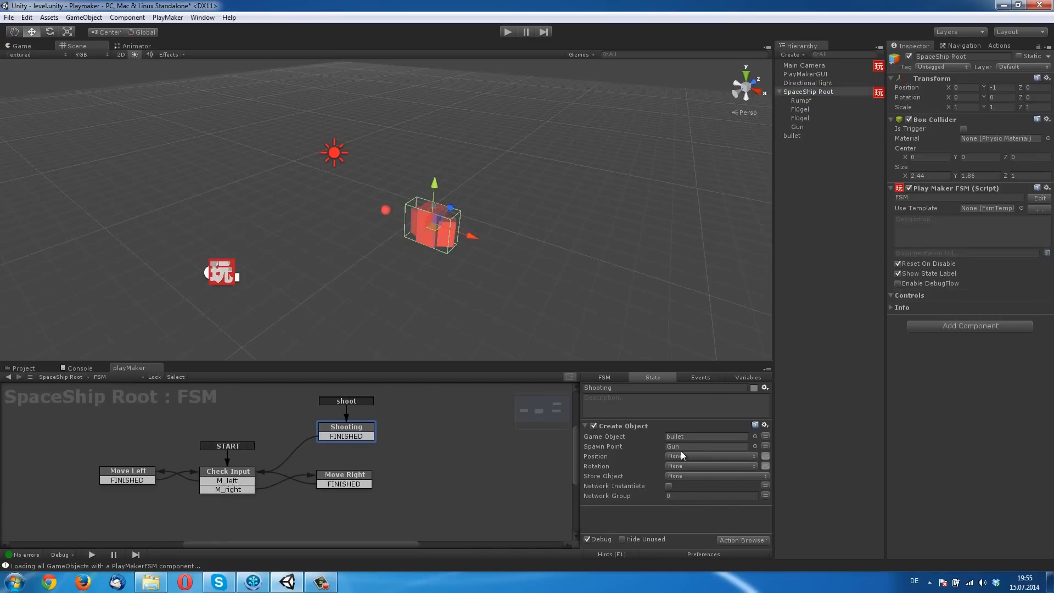
# Make the Create Object position directly editable and set its Y offset to 1, checking it against the Gun's tip
pyautogui.click(765, 456)
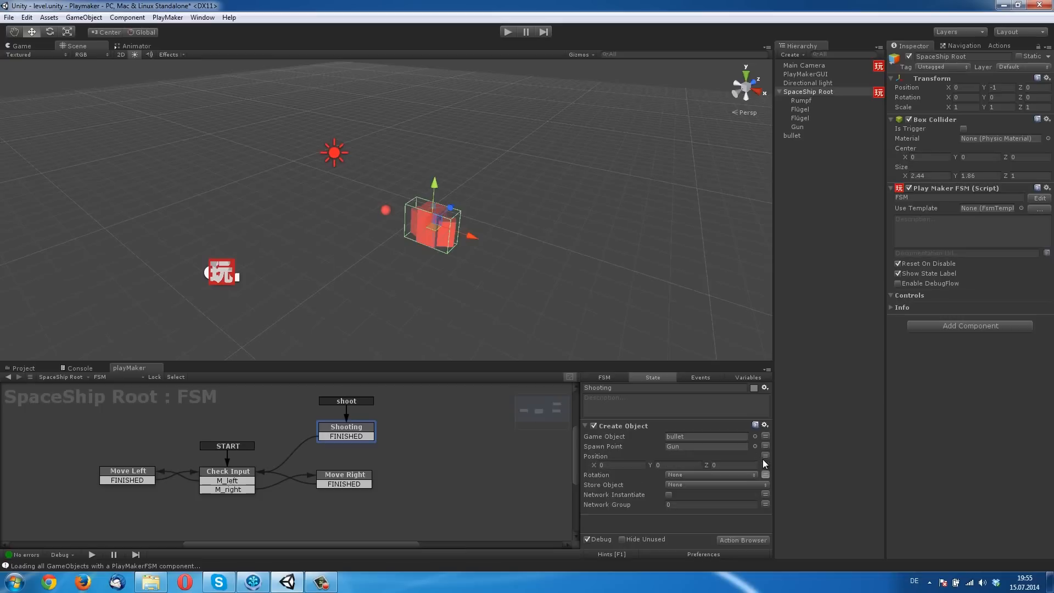
pyautogui.click(680, 466)
pyautogui.click(769, 160)
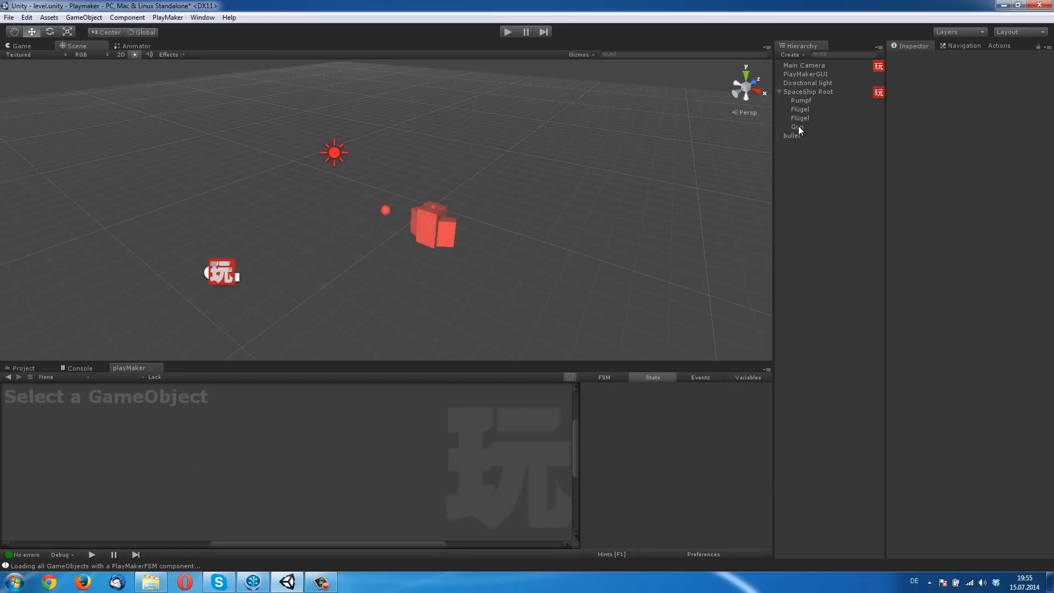
pyautogui.click(797, 126)
pyautogui.scroll(3, 479, 242)
pyautogui.scroll(3, 479, 242)
pyautogui.keyDown('alt'); pyautogui.moveTo(536, 313); pyautogui.dragTo(640, 228); pyautogui.keyUp('alt')
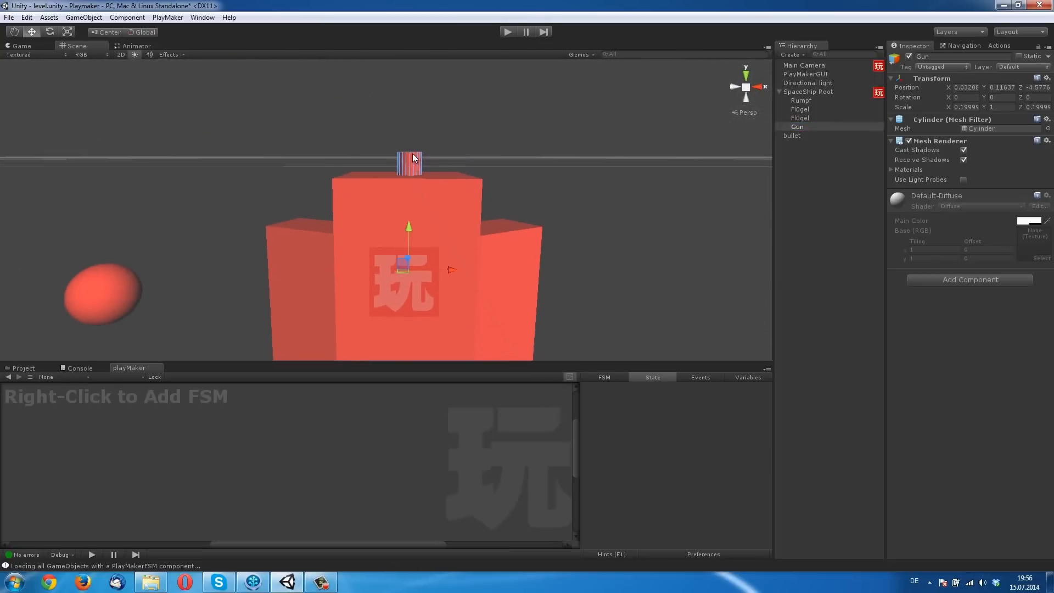
pyautogui.click(807, 92)
pyautogui.click(687, 465)
pyautogui.write('1')
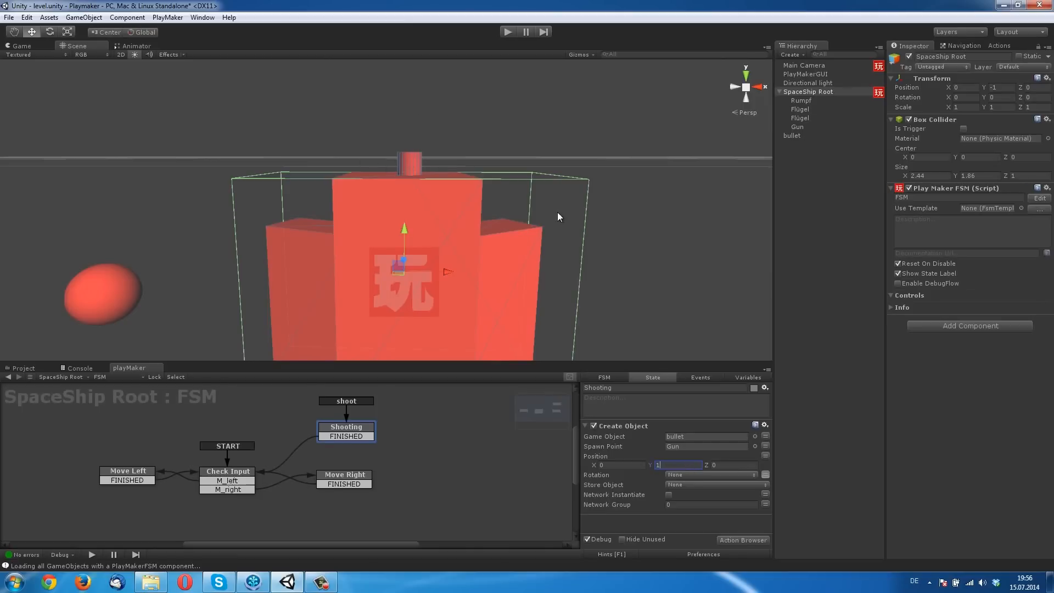
pyautogui.scroll(-5, 470, 225)
pyautogui.keyDown('alt'); pyautogui.moveTo(470, 225); pyautogui.dragTo(457, 235); pyautogui.keyUp('alt')
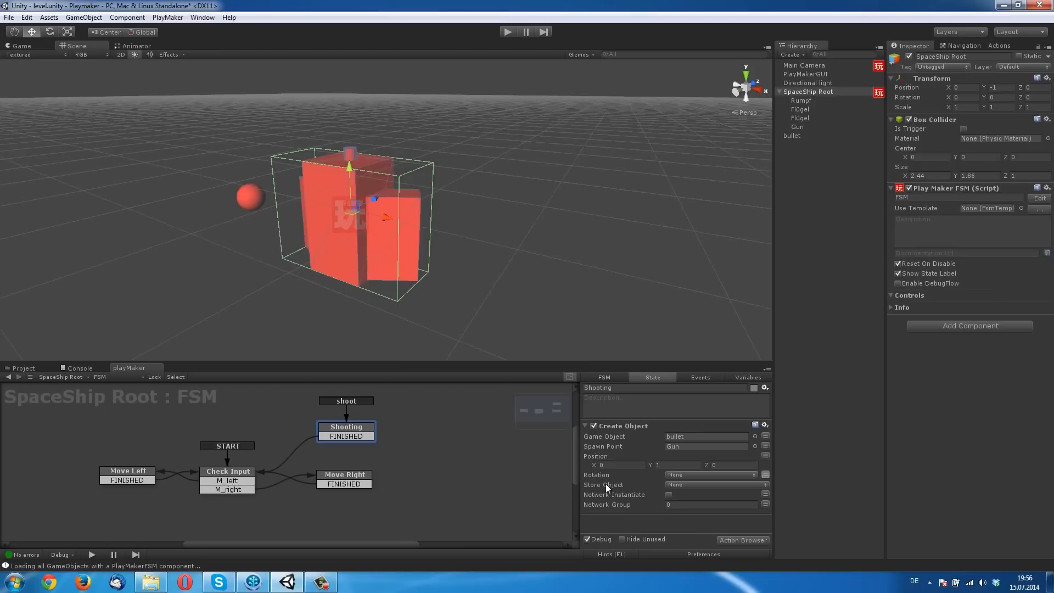
# Add a global PlayMaker variable of type GameObject named "bulletObject"
pyautogui.click(815, 496)
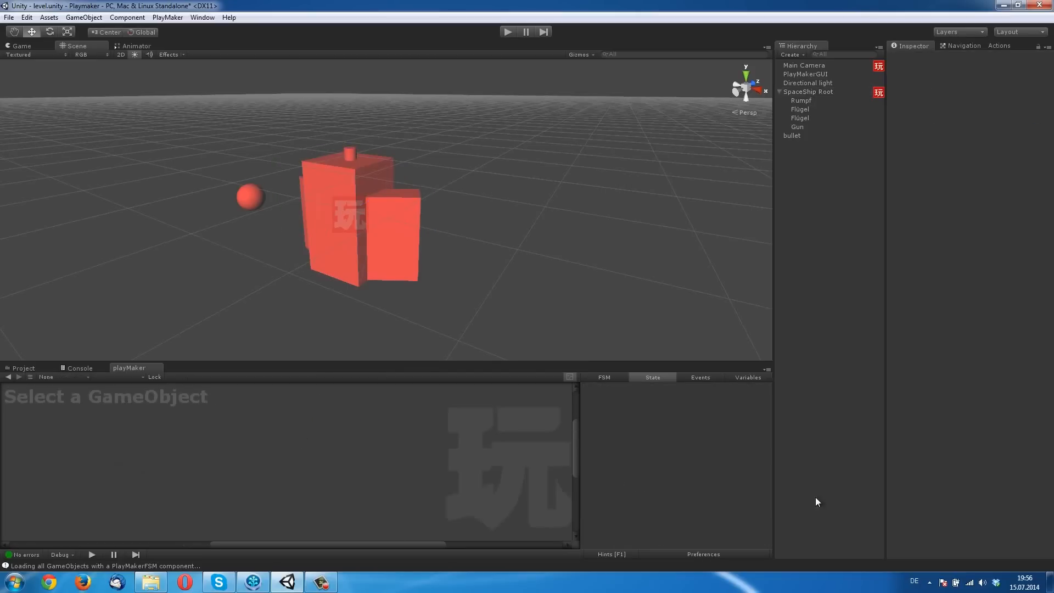
pyautogui.click(792, 135)
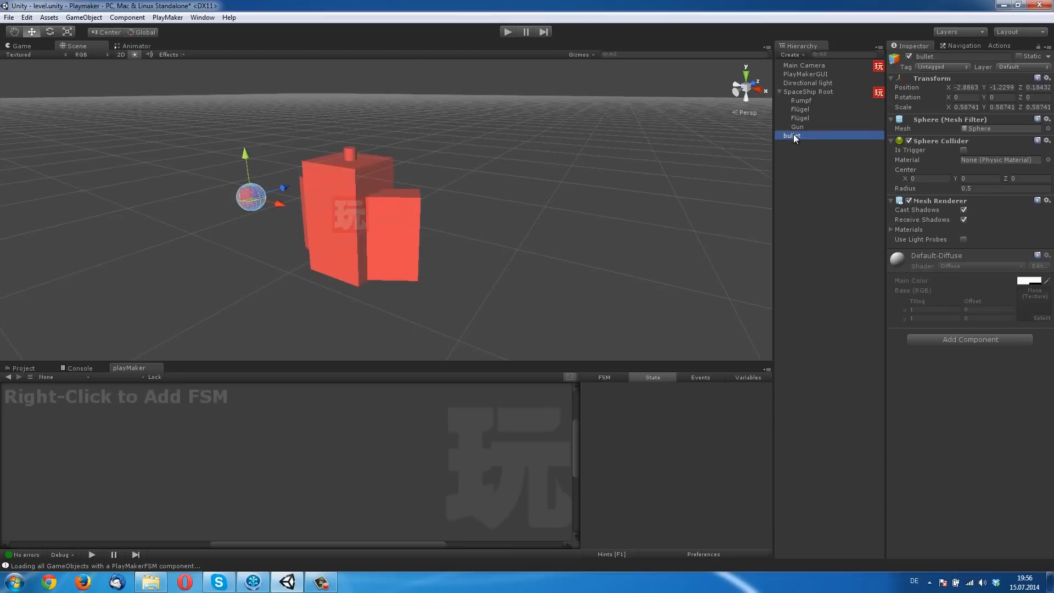
pyautogui.click(826, 167)
pyautogui.click(815, 91)
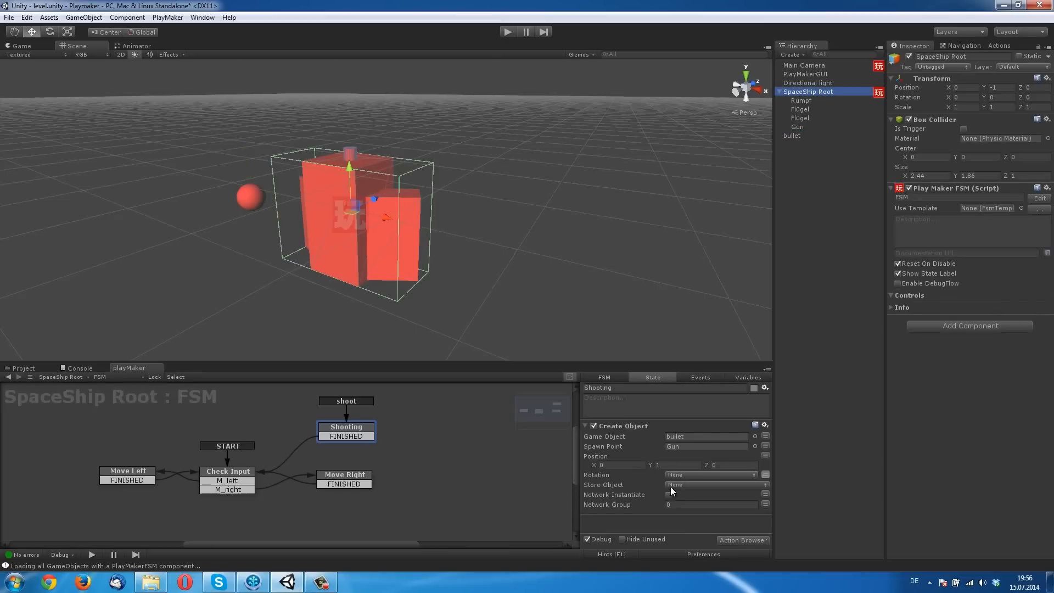
pyautogui.click(745, 377)
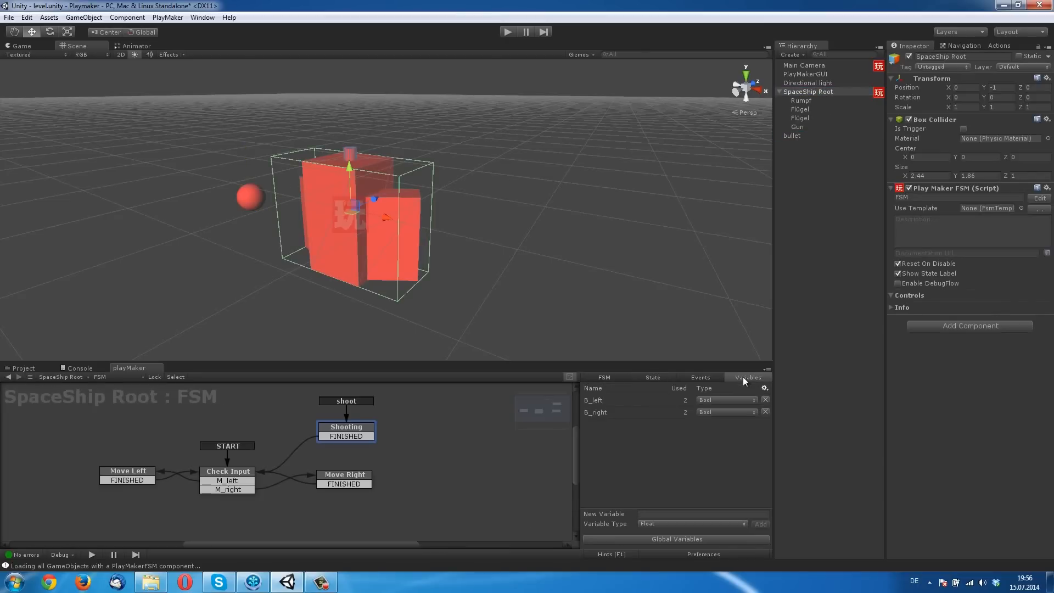
pyautogui.click(674, 540)
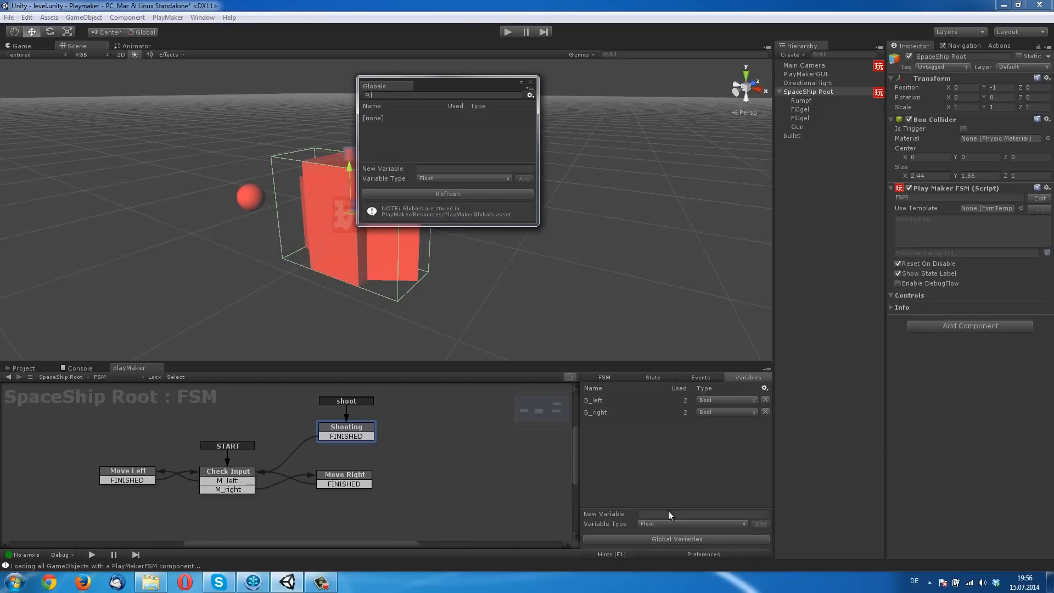
pyautogui.click(473, 177)
pyautogui.click(466, 228)
pyautogui.write('bul')
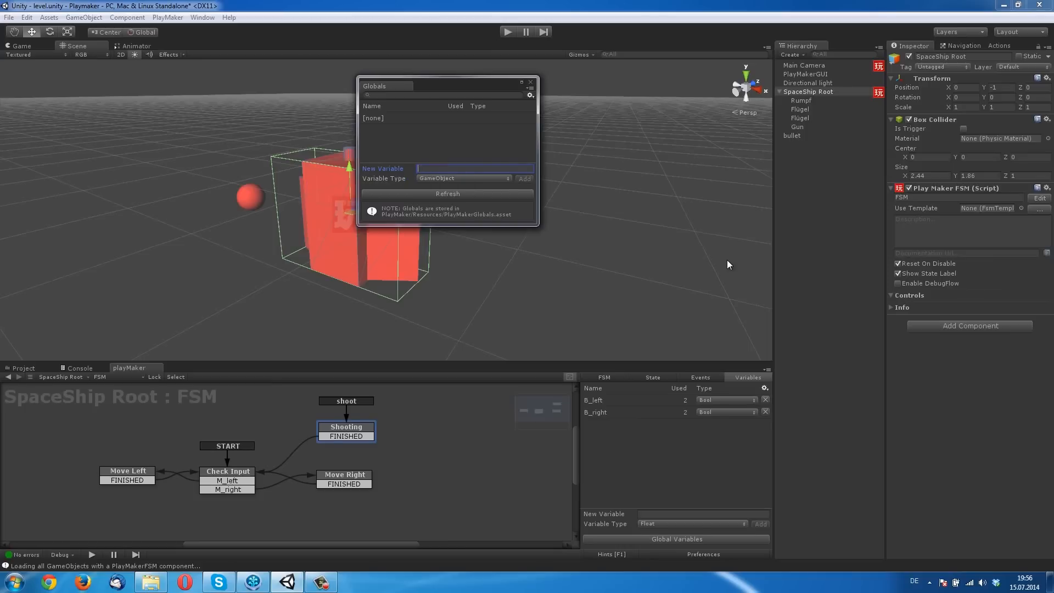
pyautogui.write('letObject')
pyautogui.click(526, 179)
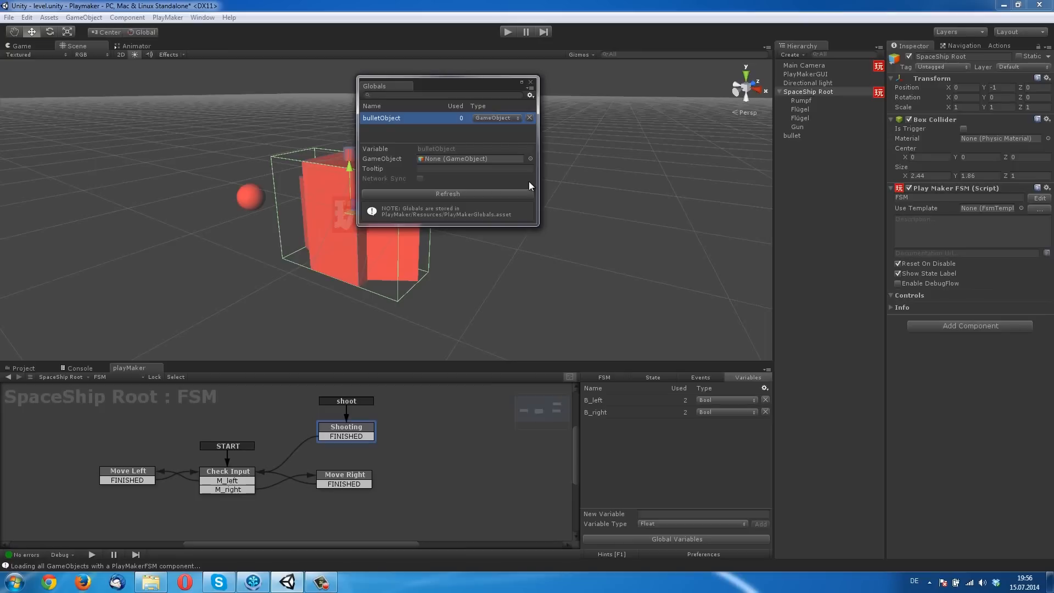
pyautogui.click(533, 82)
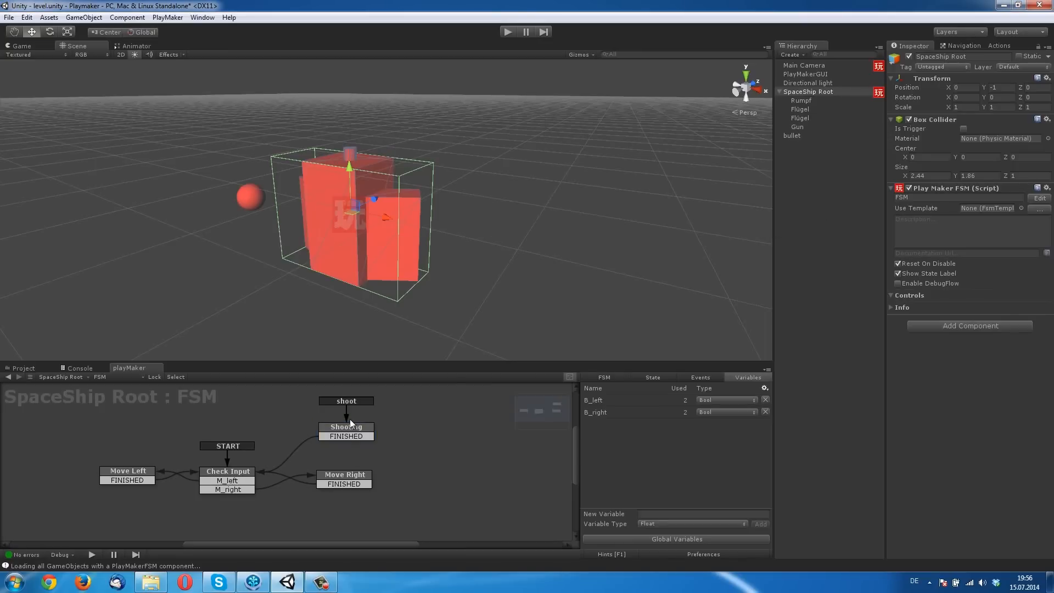
# Store the Shooting state's created object in the global variable bulletObject and collapse the Create Object action
pyautogui.click(351, 428)
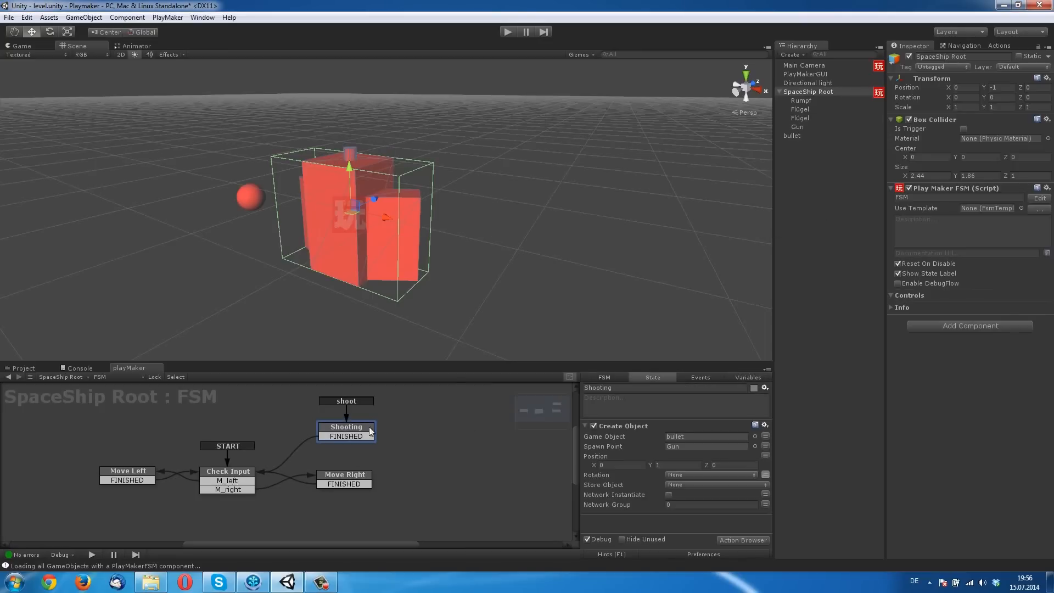
pyautogui.click(685, 484)
pyautogui.moveTo(714, 509)
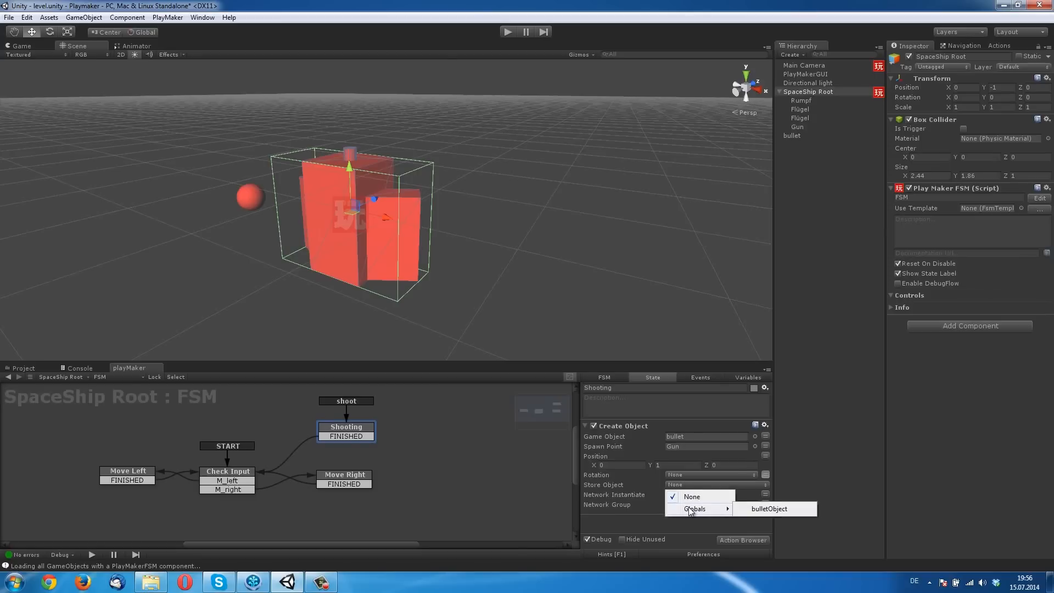
pyautogui.click(768, 509)
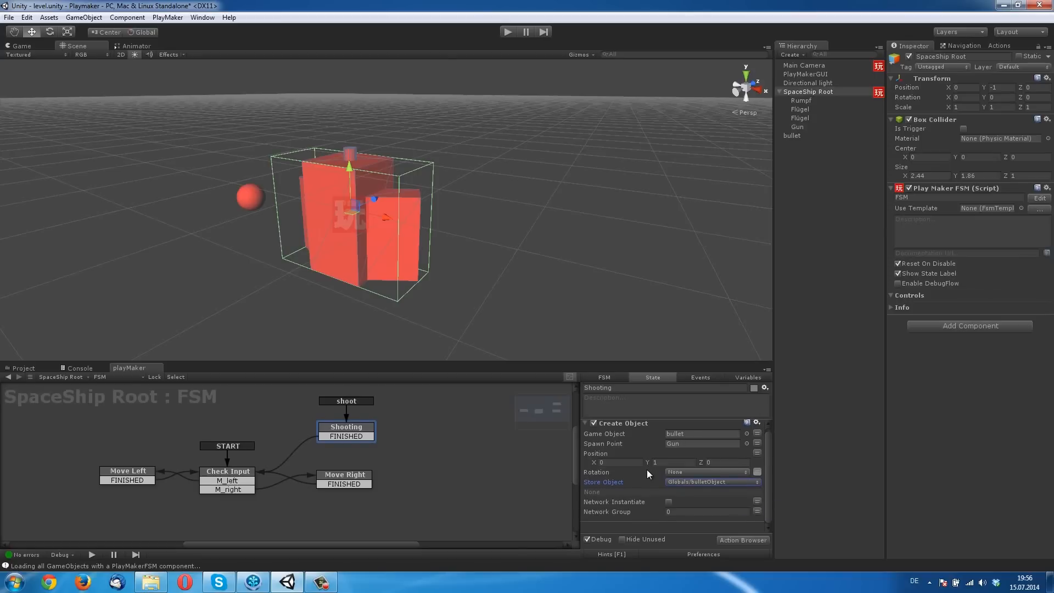
pyautogui.click(585, 426)
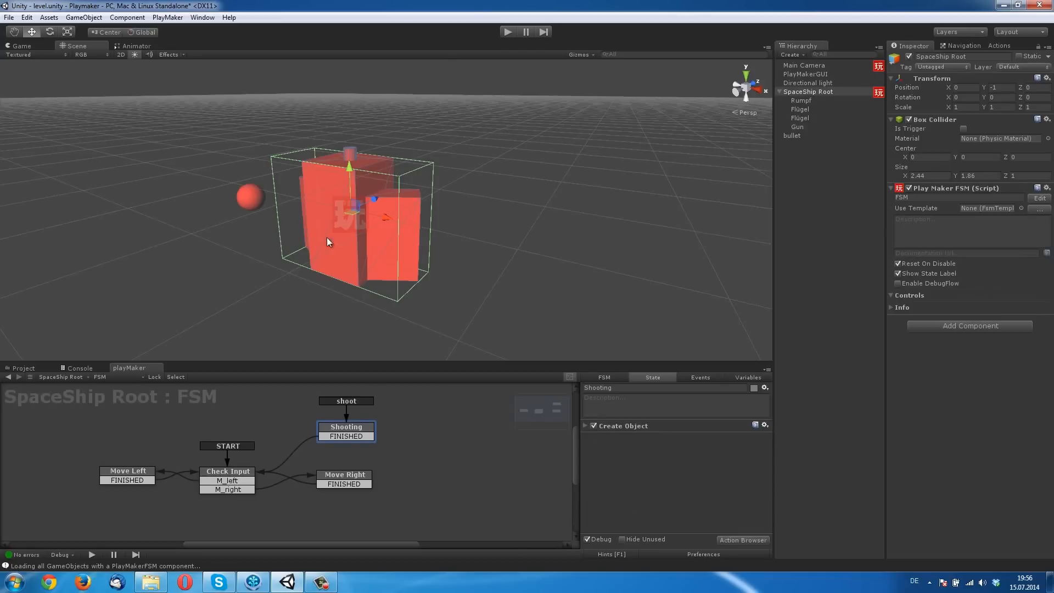
# Play-test the scene by moving the ship left and right while firing bullets repeatedly, and stop play mode
pyautogui.click(505, 31)
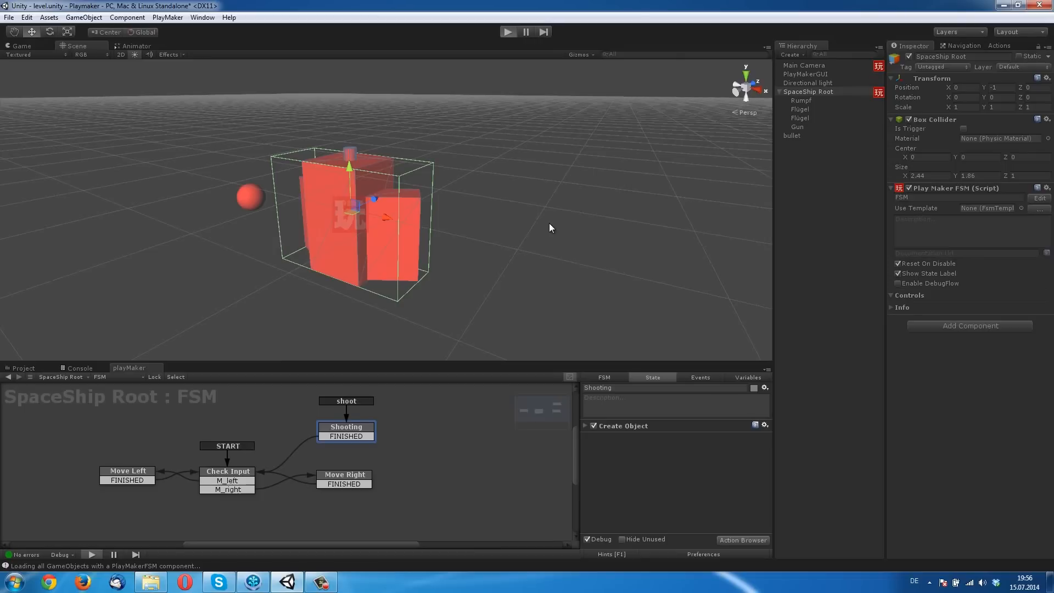
pyautogui.press('d')
pyautogui.press('space')
pyautogui.press('a')
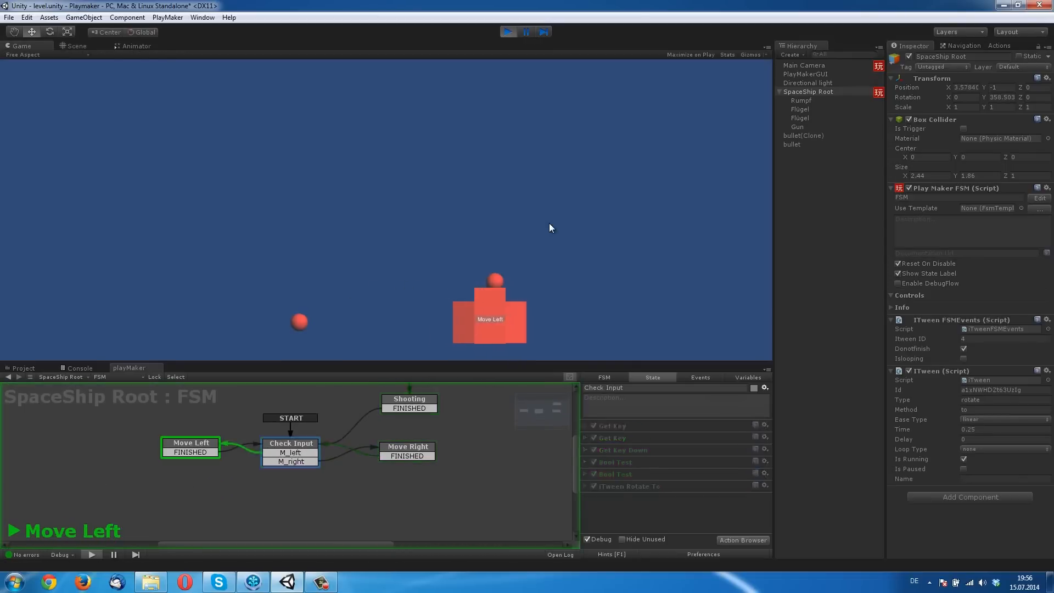
pyautogui.press('space')
pyautogui.press('space')
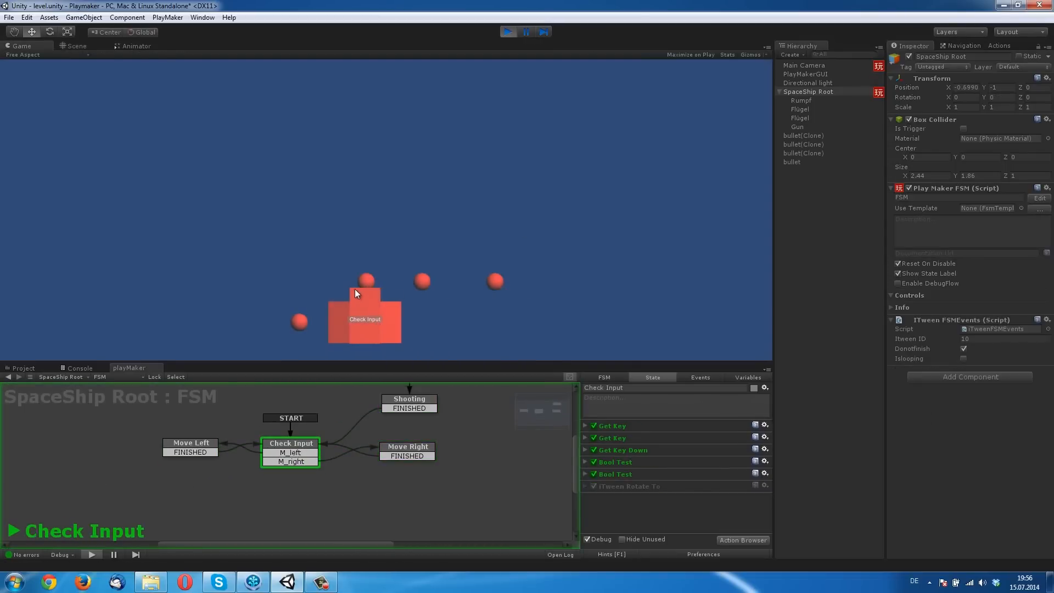
pyautogui.press('a')
pyautogui.press('space')
pyautogui.press('d')
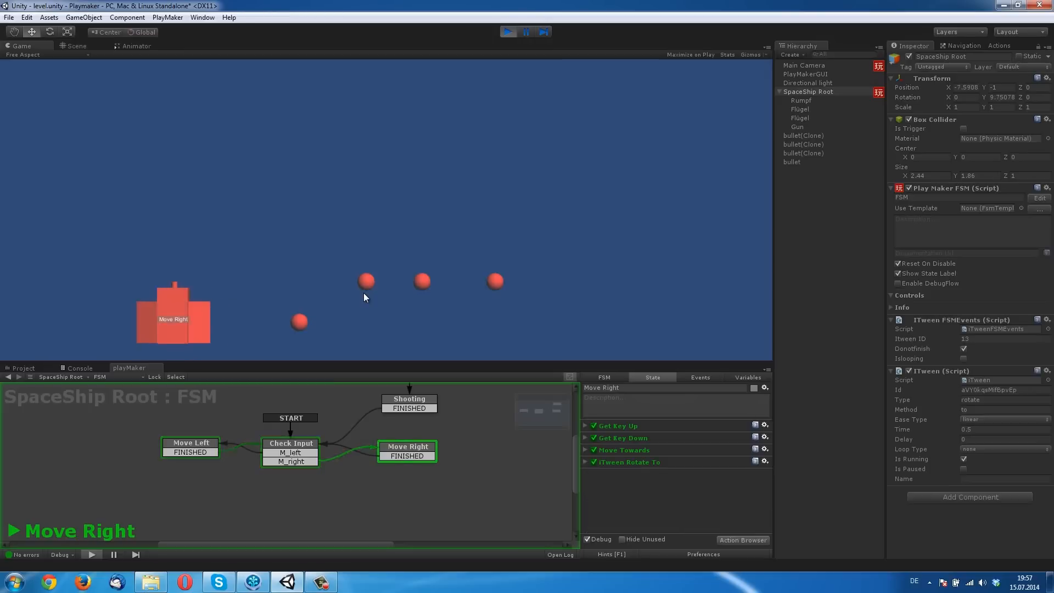
pyautogui.press('space')
pyautogui.press('space')
pyautogui.press('space')
pyautogui.press('space')
pyautogui.press('space')
pyautogui.press('space')
pyautogui.press('space')
pyautogui.press('space')
pyautogui.press('a')
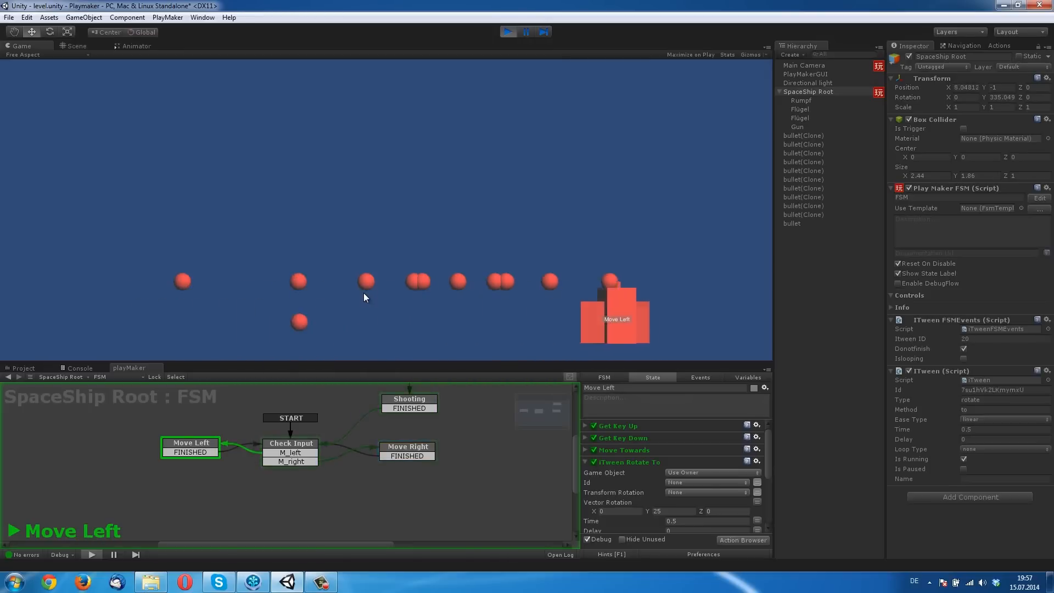
pyautogui.press('space')
pyautogui.press('space')
pyautogui.press('space')
pyautogui.press('space')
pyautogui.press('space')
pyautogui.press('space')
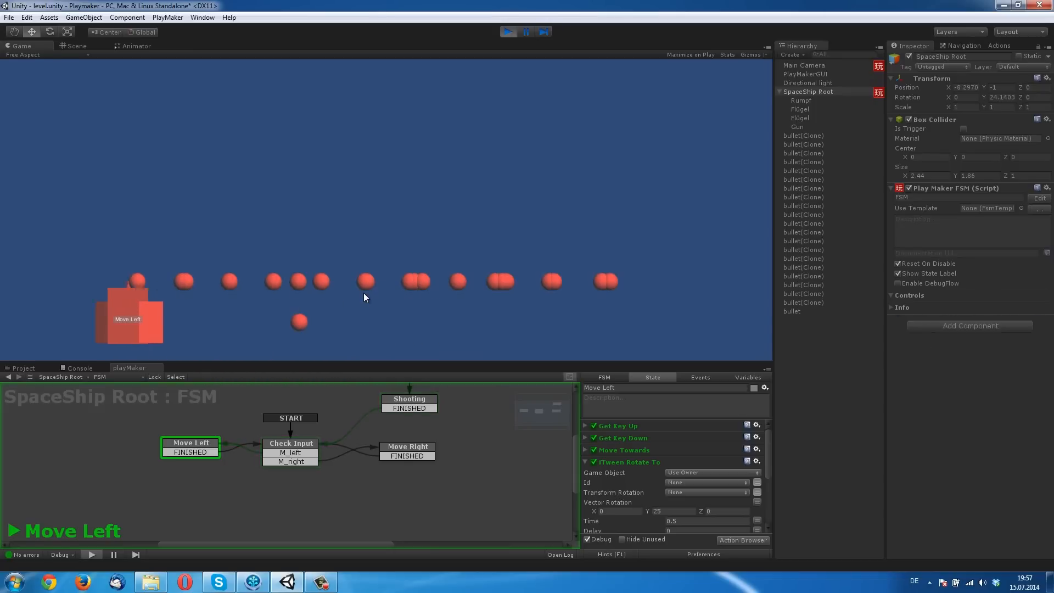
pyautogui.press('d')
pyautogui.press('space')
pyautogui.press('space')
pyautogui.press('space')
pyautogui.press('space')
pyautogui.press('space')
pyautogui.press('space')
pyautogui.press('space')
pyautogui.press('space')
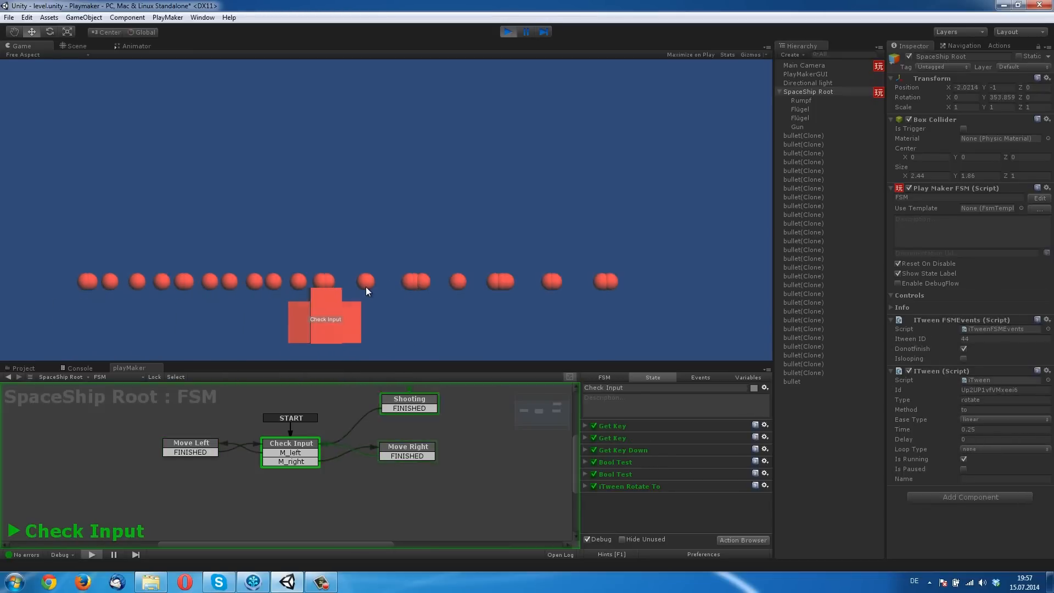
pyautogui.press('d')
pyautogui.click(507, 32)
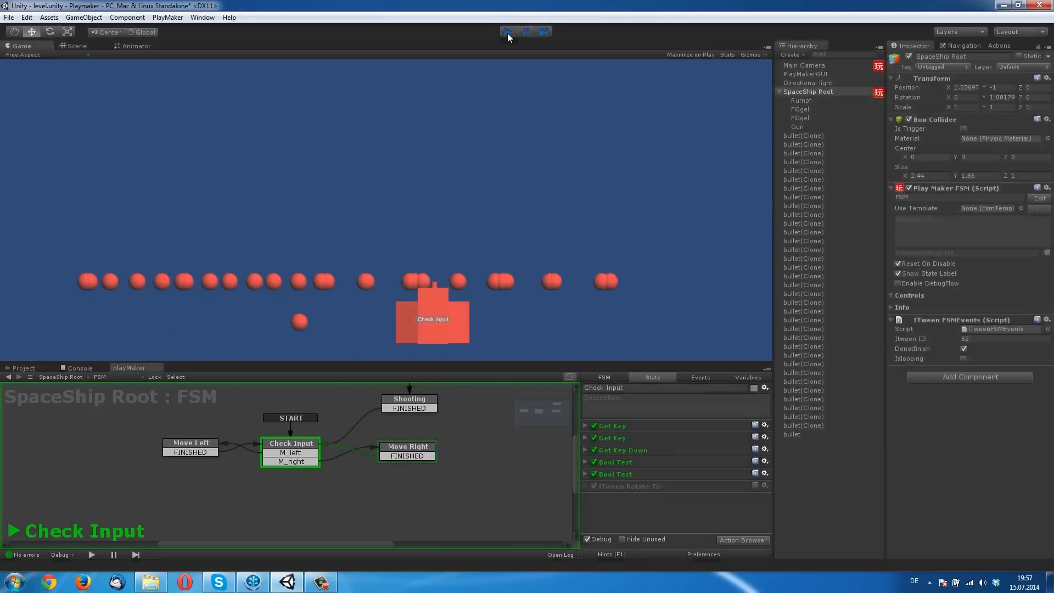
# Create a folder named Prefabs in the project's Assets and store the bullet object in it as a prefab
pyautogui.click(795, 173)
pyautogui.click(790, 136)
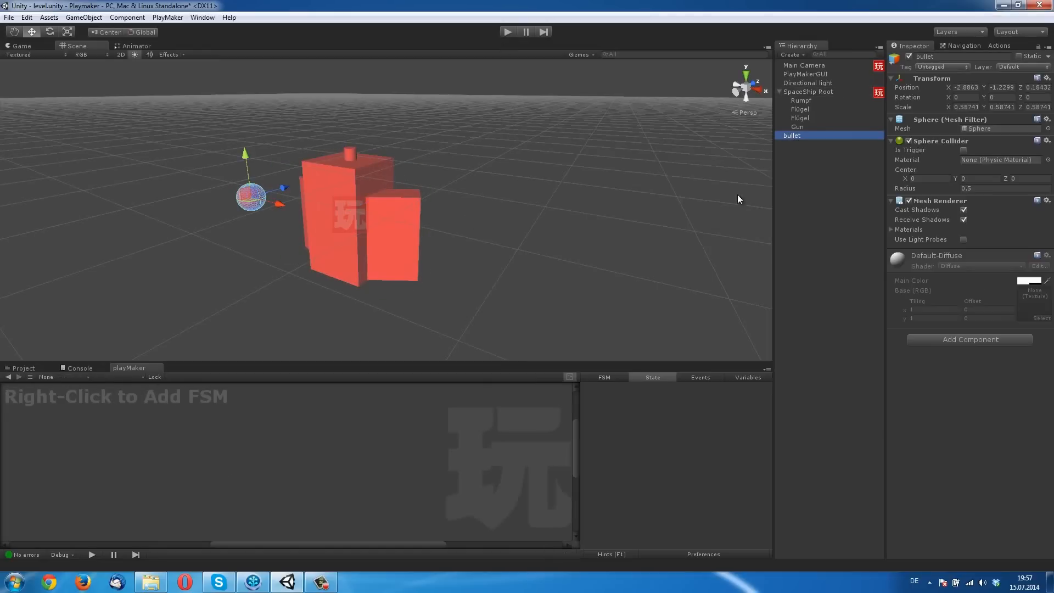
pyautogui.click(792, 184)
pyautogui.click(800, 139)
pyautogui.click(22, 368)
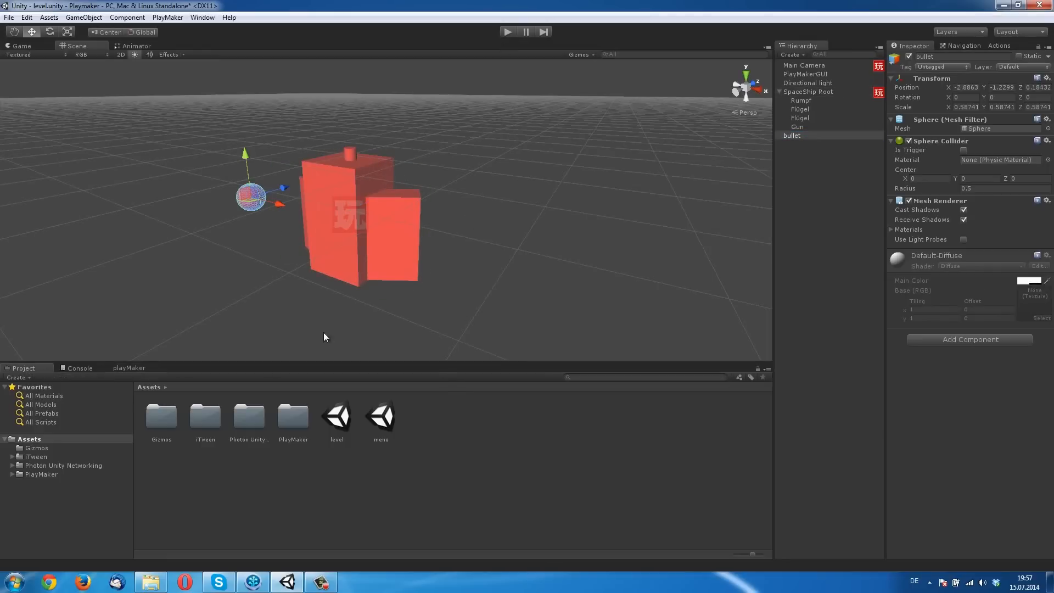
pyautogui.click(229, 487)
pyautogui.rightClick(230, 488)
pyautogui.moveTo(292, 318)
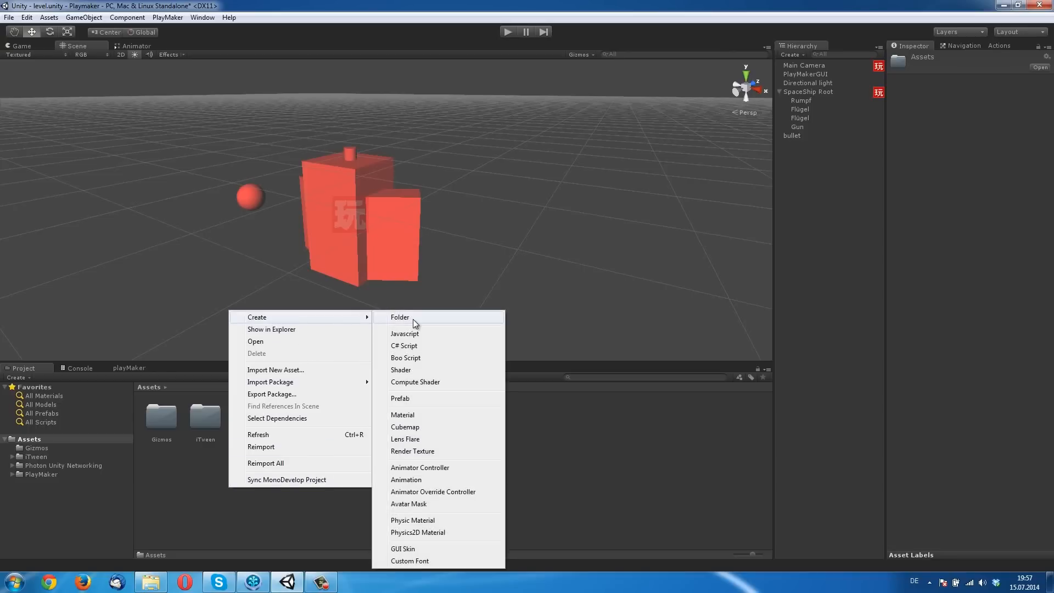
pyautogui.click(413, 318)
pyautogui.write('Prefabs')
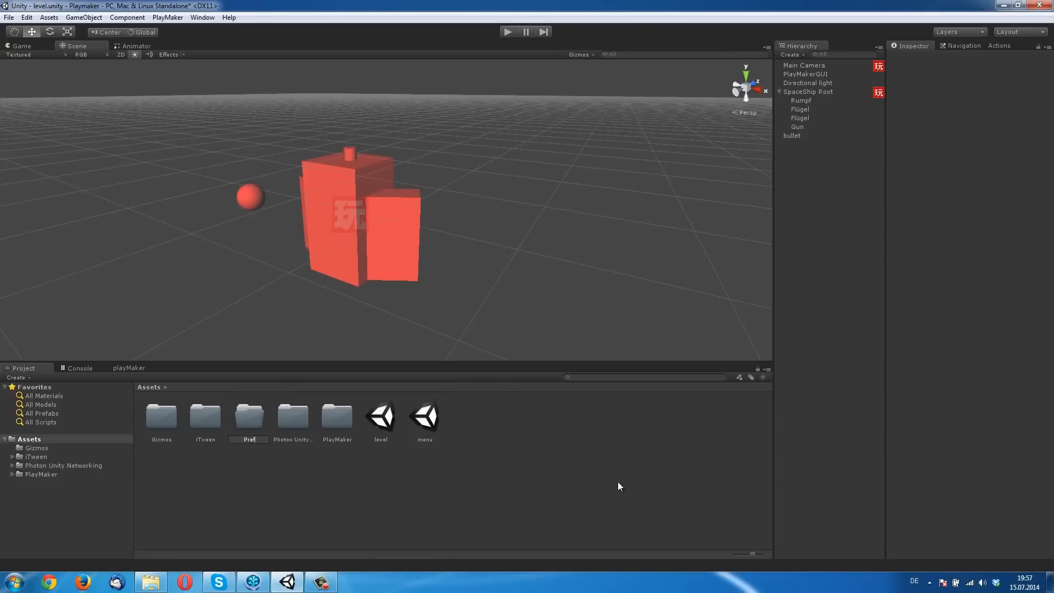
pyautogui.press('Return')
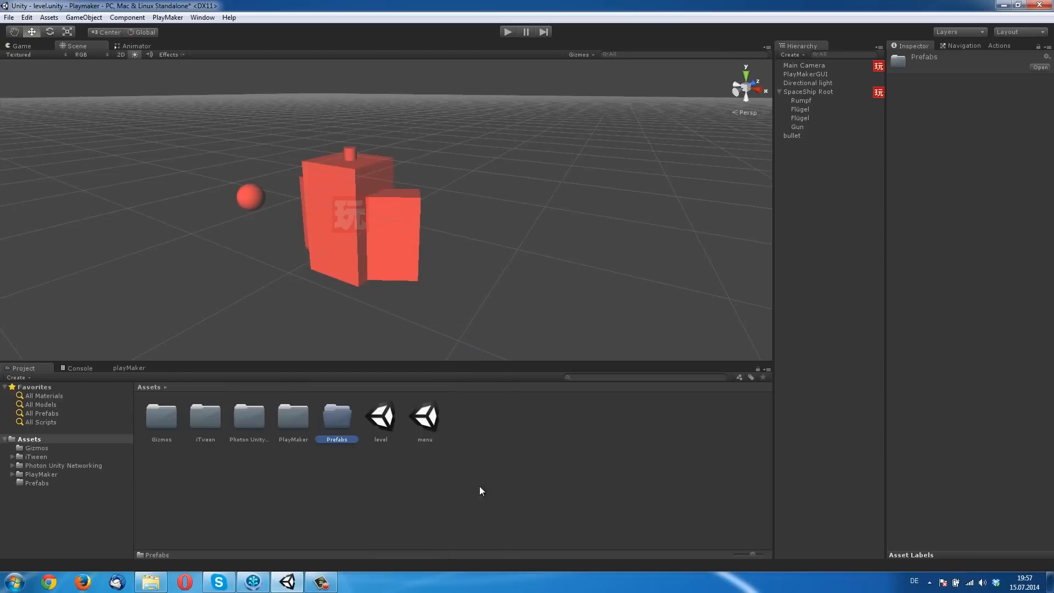
pyautogui.doubleClick(332, 416)
pyautogui.moveTo(799, 137); pyautogui.dragTo(382, 473)
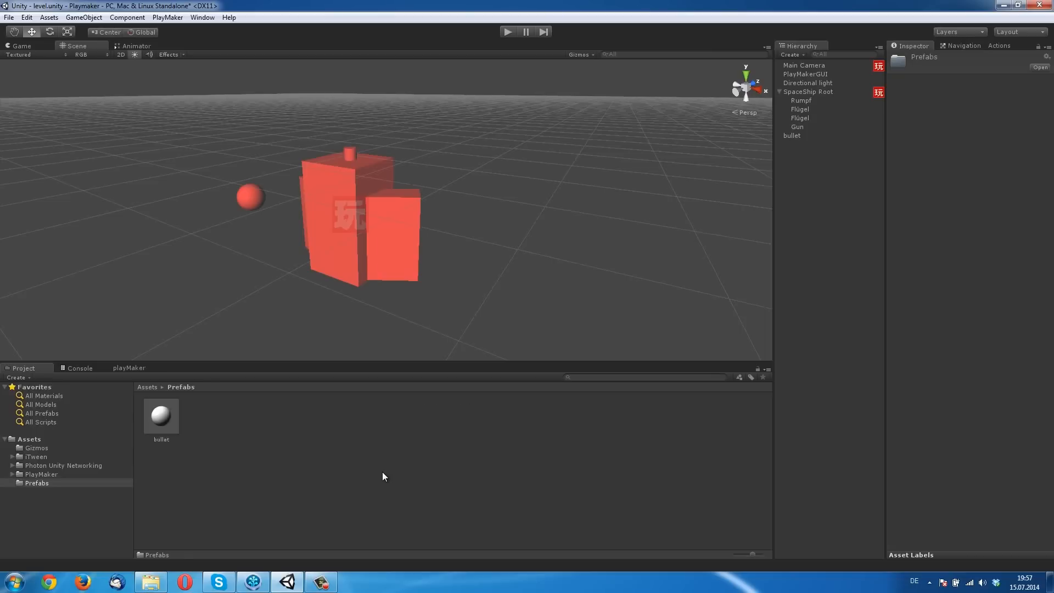
# Add a PlayMaker FSM to the bullet object in the scene
pyautogui.click(130, 368)
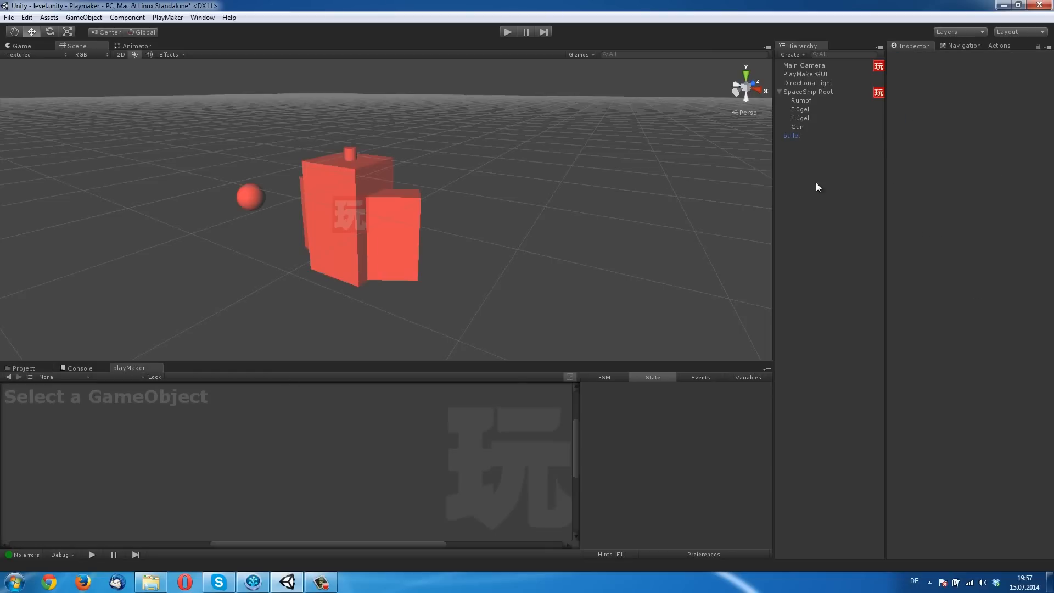
pyautogui.click(796, 135)
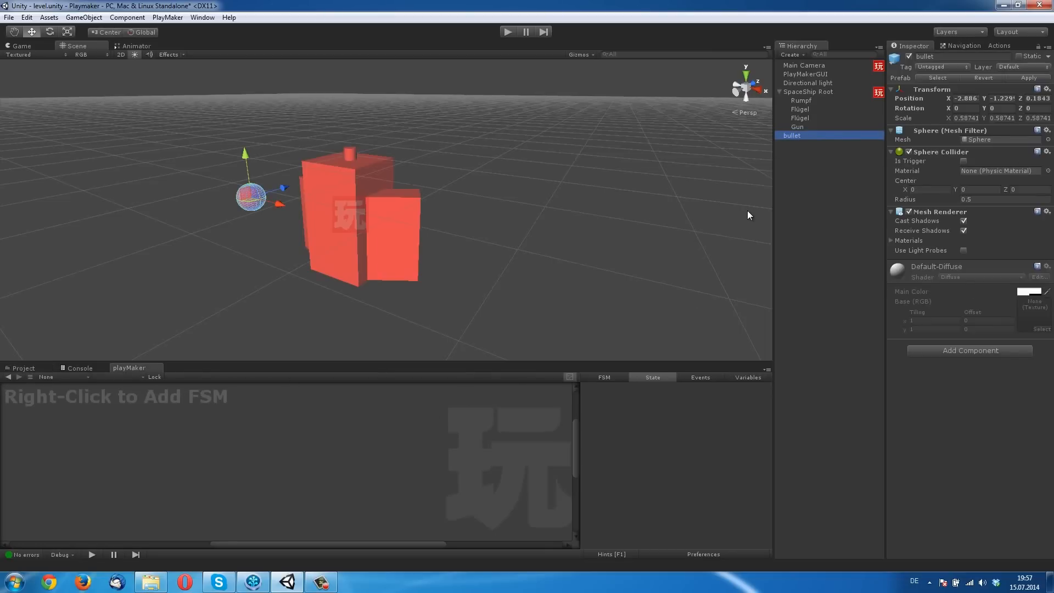
pyautogui.rightClick(164, 452)
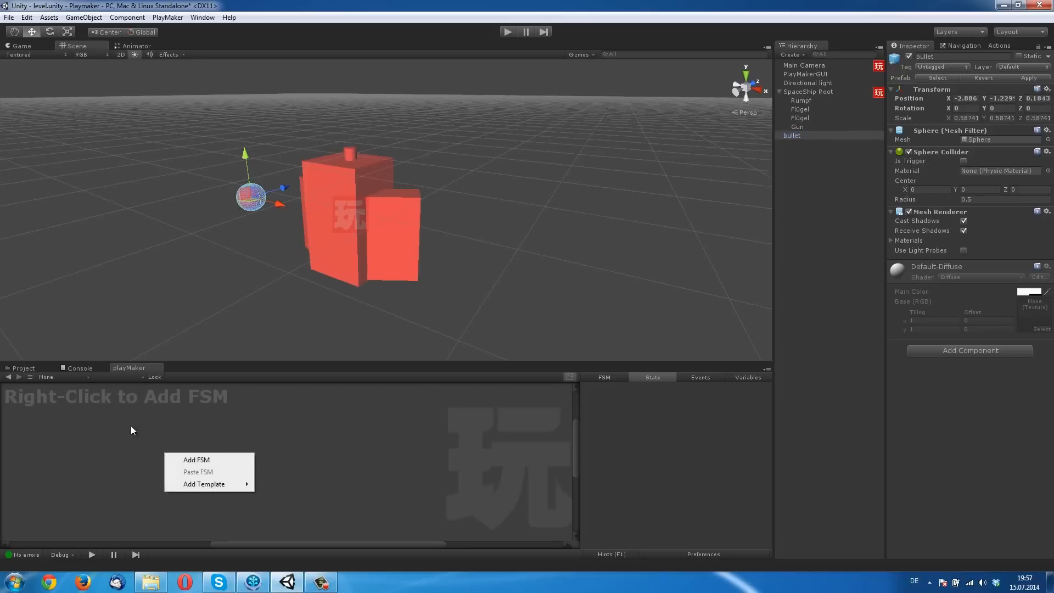
pyautogui.click(130, 426)
pyautogui.rightClick(117, 423)
pyautogui.click(146, 427)
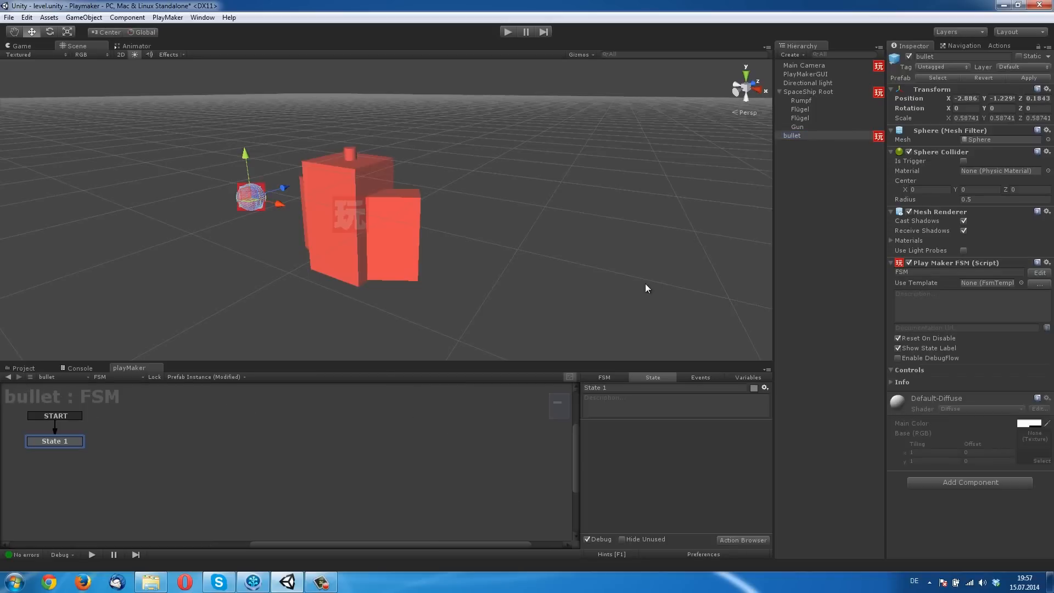
# Apply the bullet instance's changes to its prefab and open the prefab's FSM for editing
pyautogui.click(793, 133)
pyautogui.click(1023, 77)
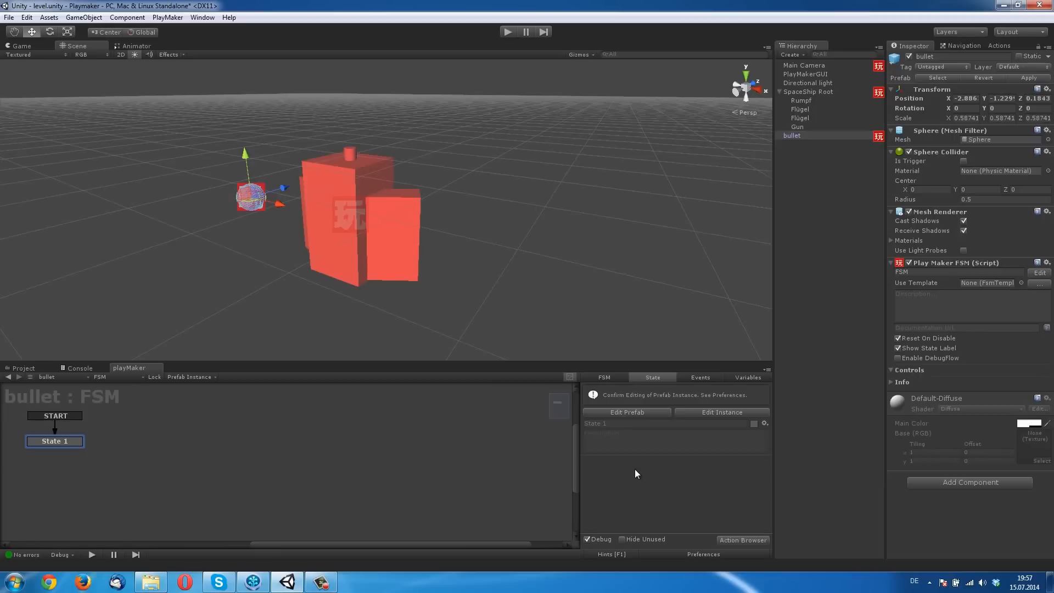
pyautogui.click(624, 413)
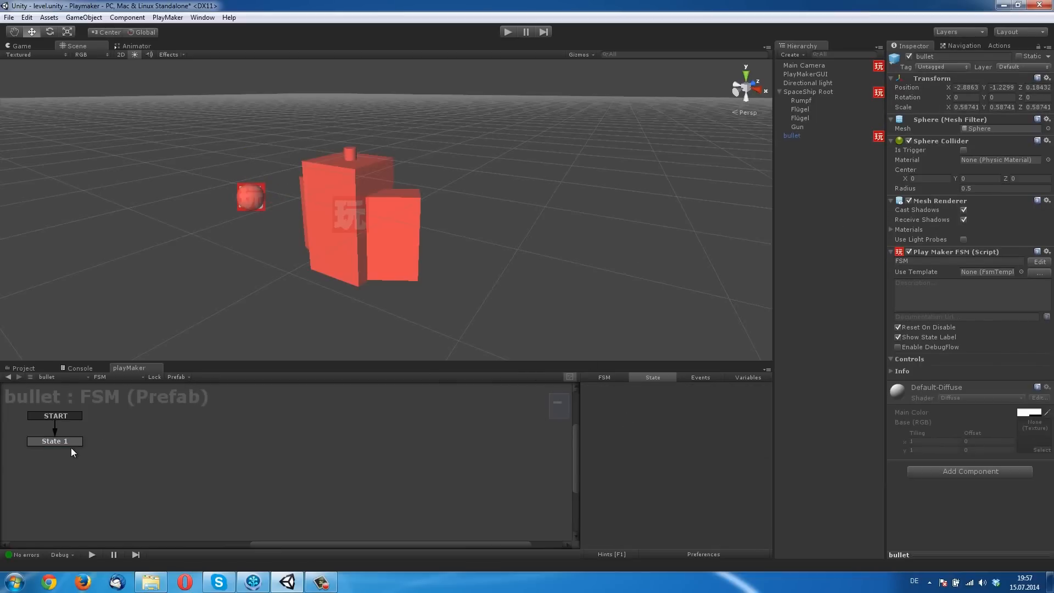
# Rename State 1 of the bullet prefab's FSM to "Move Bullet"
pyautogui.moveTo(313, 545); pyautogui.dragTo(259, 545)
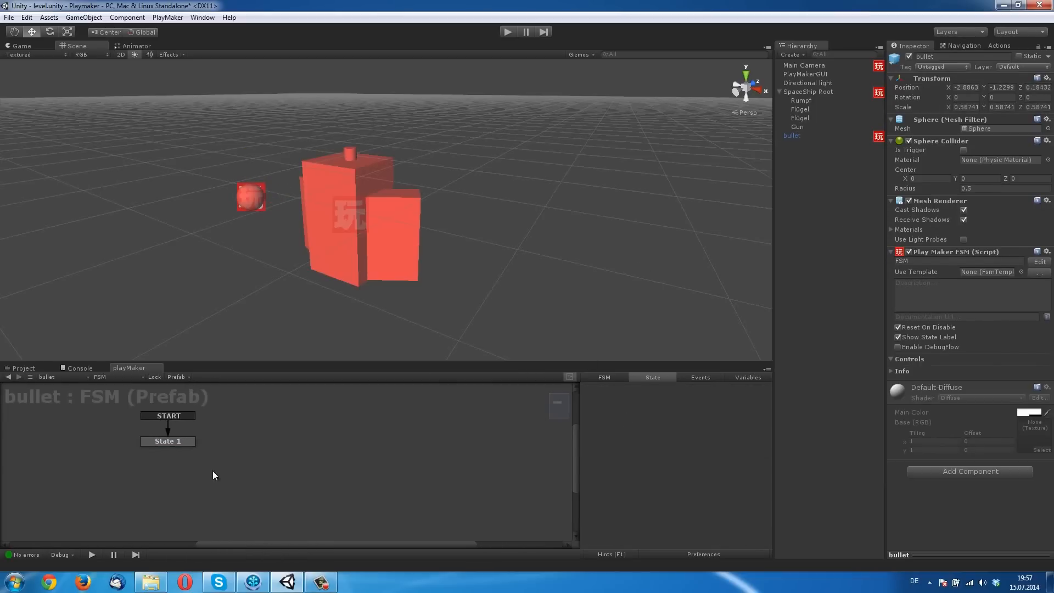
pyautogui.click(168, 441)
pyautogui.click(647, 388)
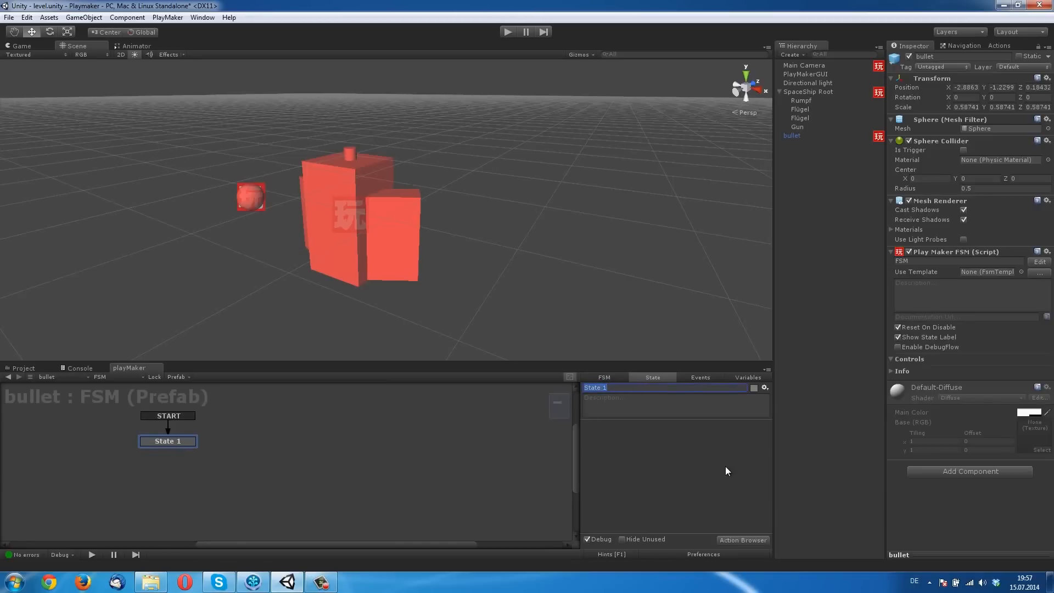
pyautogui.write('move')
pyautogui.press('BackSpace')
pyautogui.press('BackSpace')
pyautogui.press('BackSpace')
pyautogui.press('BackSpace')
pyautogui.write('Move Bullet')
# Search the PlayMaker actions for "move" and add iTween Move Add to the Move Bullet state
pyautogui.click(1000, 45)
pyautogui.click(934, 54)
pyautogui.write('moive')
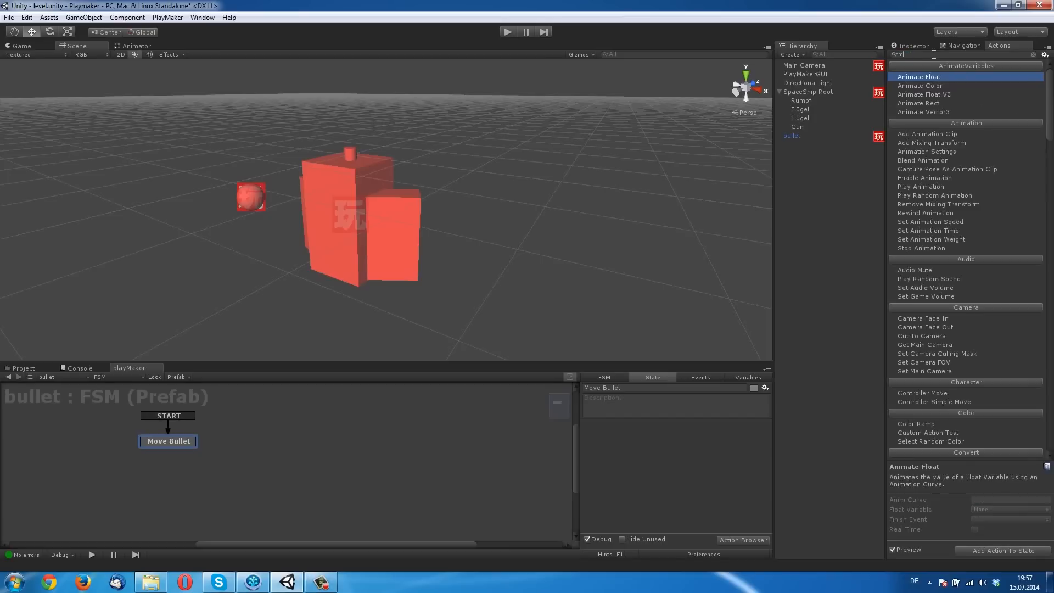
pyautogui.press('BackSpace')
pyautogui.press('BackSpace')
pyautogui.write('ve')
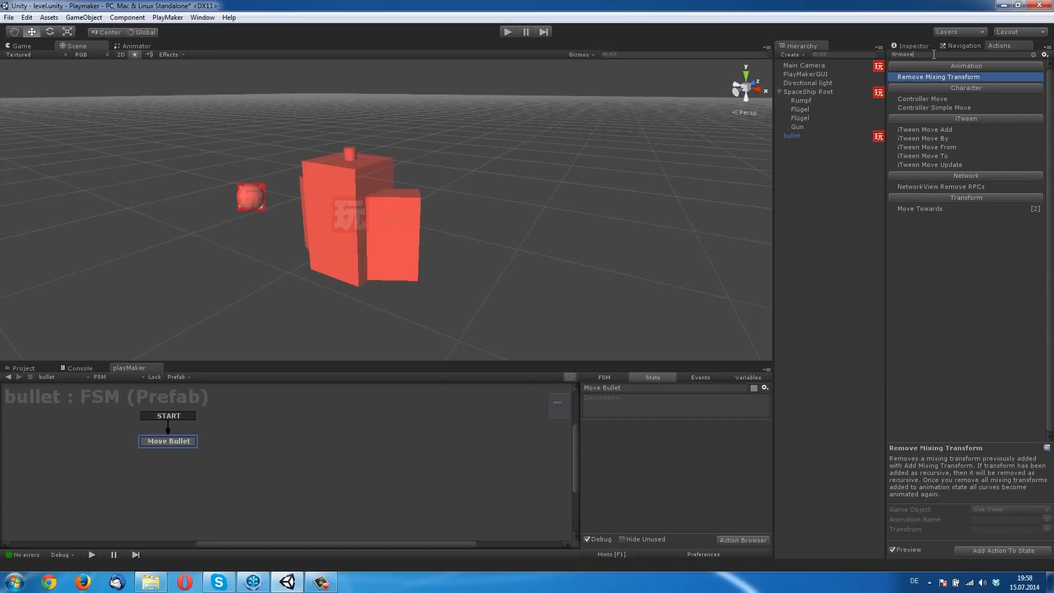
pyautogui.click(936, 138)
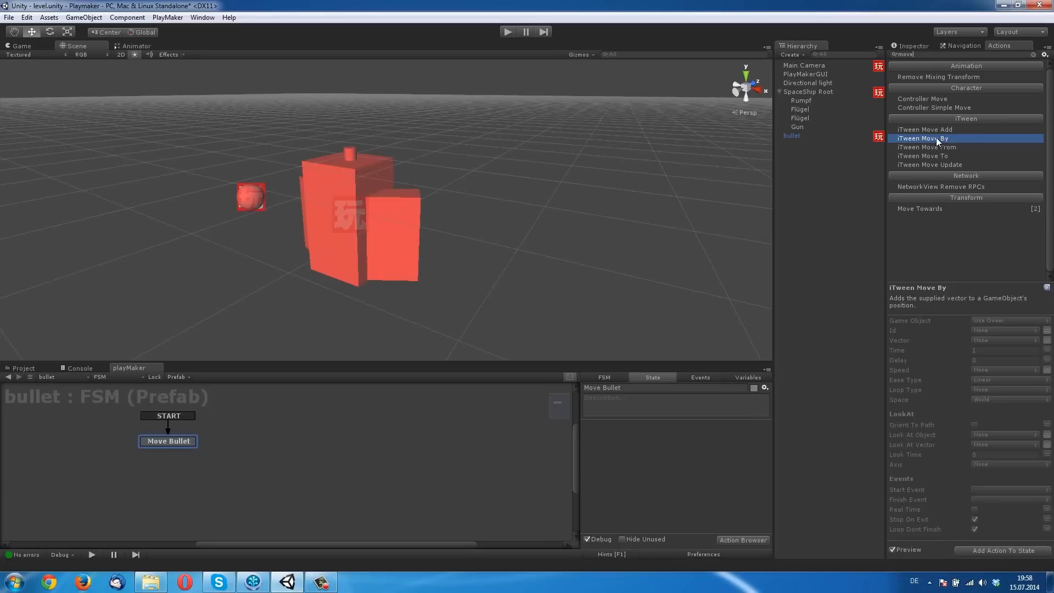
pyautogui.click(937, 129)
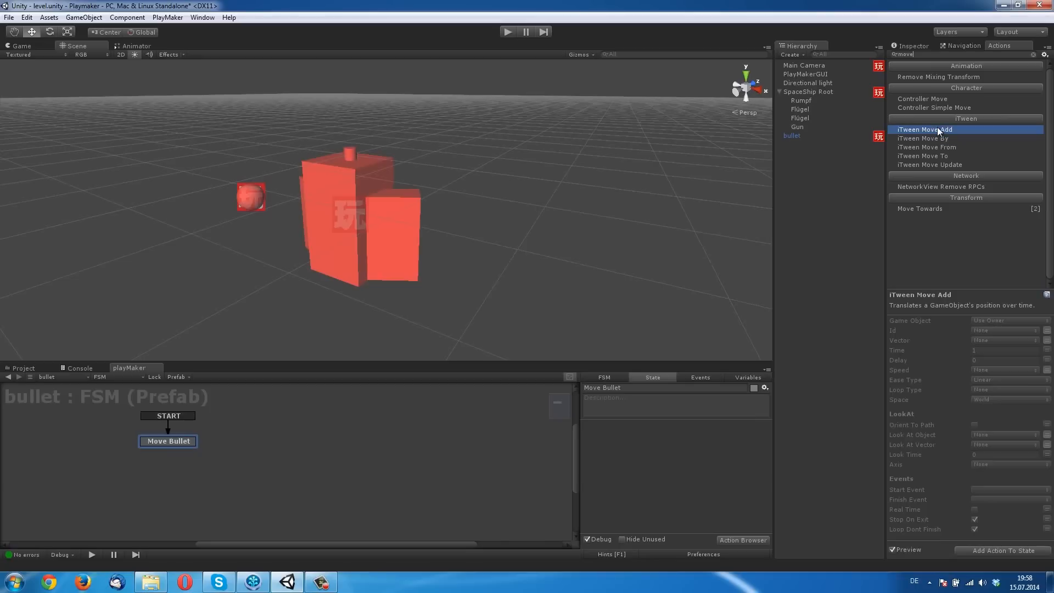
pyautogui.moveTo(748, 434); pyautogui.dragTo(686, 460)
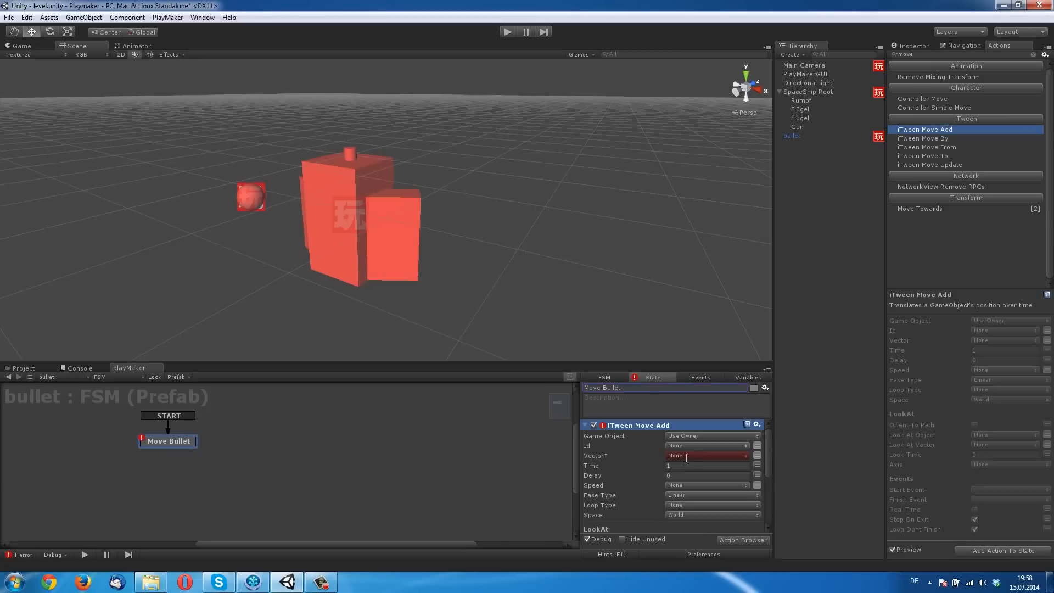
pyautogui.click(713, 437)
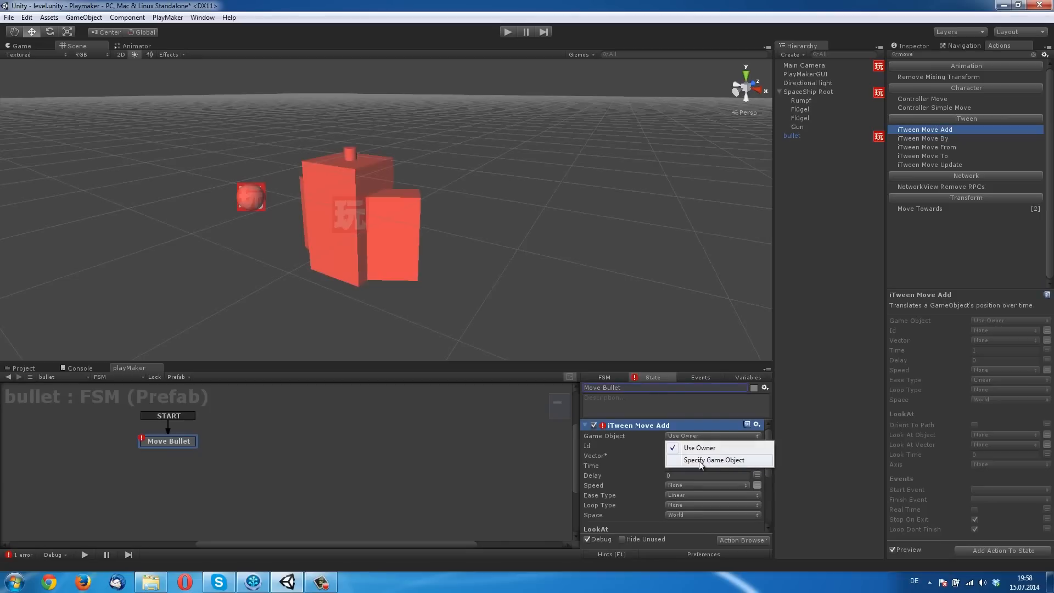
pyautogui.click(626, 446)
pyautogui.scroll(-5, 625, 446)
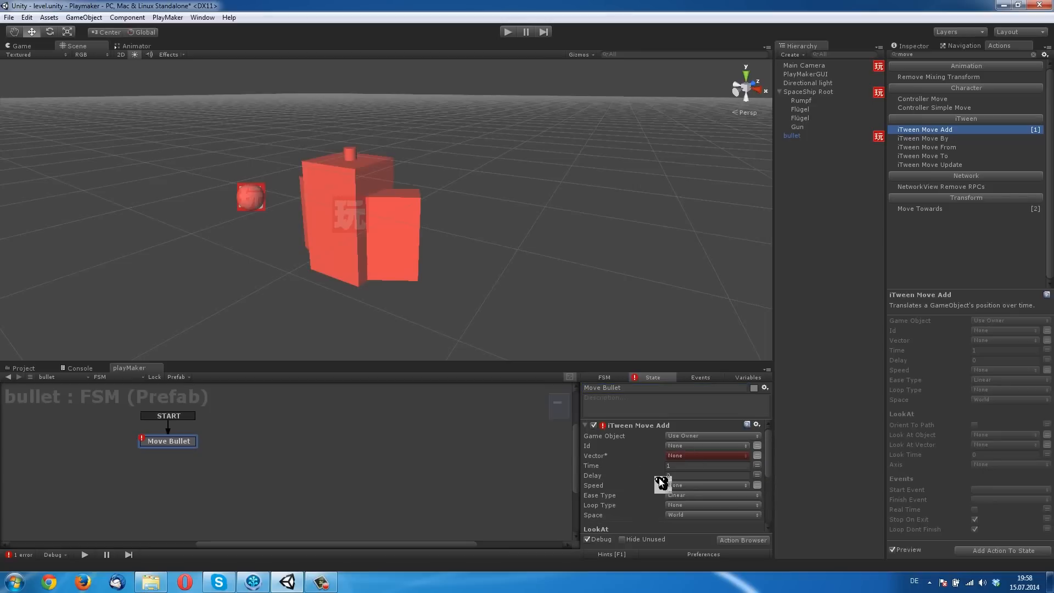
pyautogui.scroll(2, 657, 475)
pyautogui.scroll(3, 634, 502)
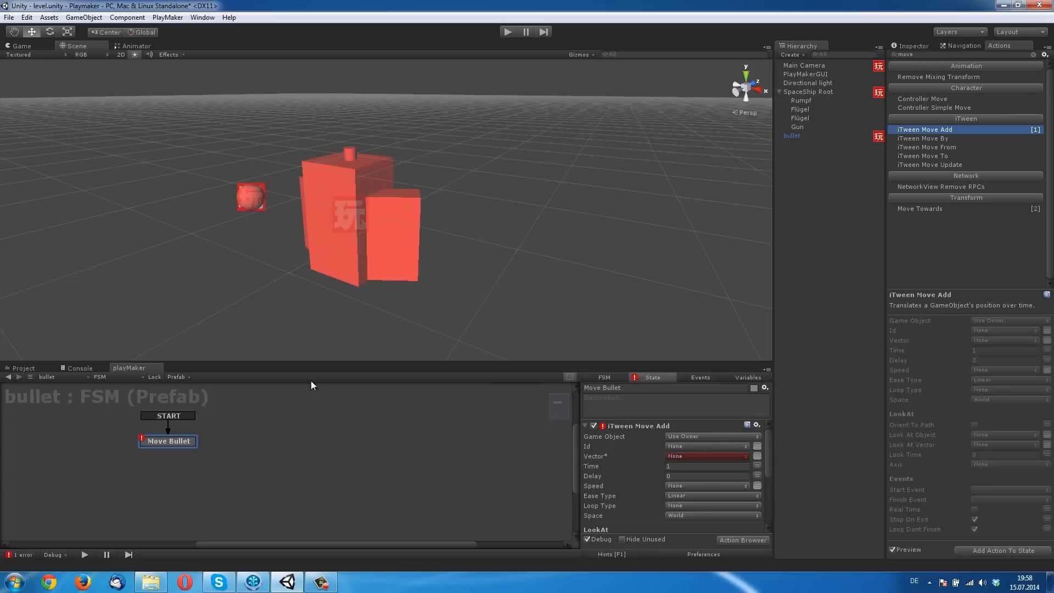
# Set the iTween Move Add action's Game Object to Specify Game Object, using the global variable bulletObject
pyautogui.click(696, 436)
pyautogui.click(710, 460)
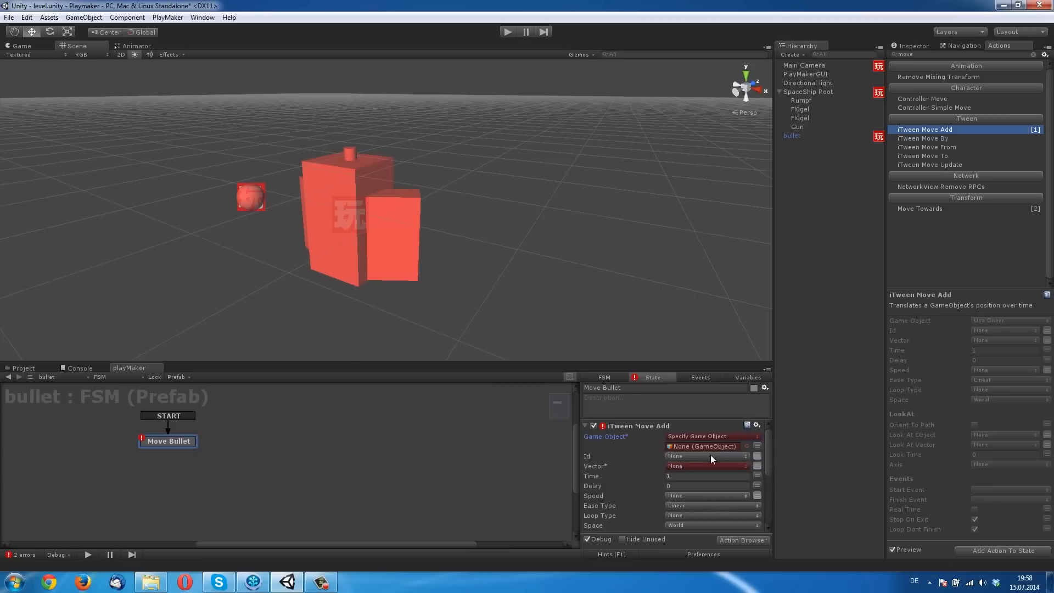
pyautogui.click(757, 445)
pyautogui.click(713, 447)
pyautogui.moveTo(694, 470)
pyautogui.click(758, 472)
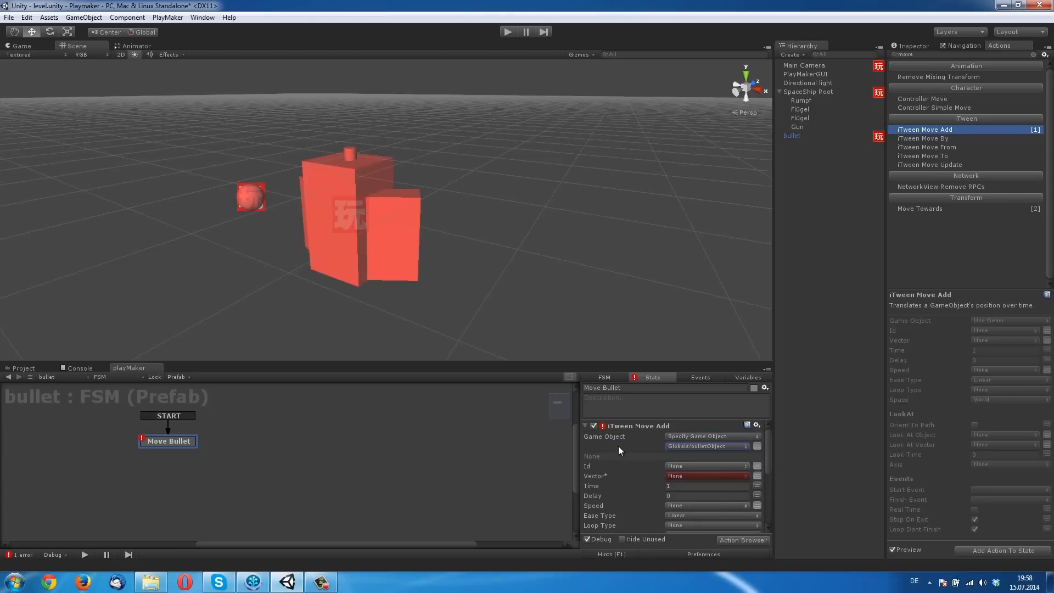
# Make the iTween Move Add vector directly editable and set its Y value to 10
pyautogui.scroll(-3, 619, 446)
pyautogui.click(757, 442)
pyautogui.write('10')
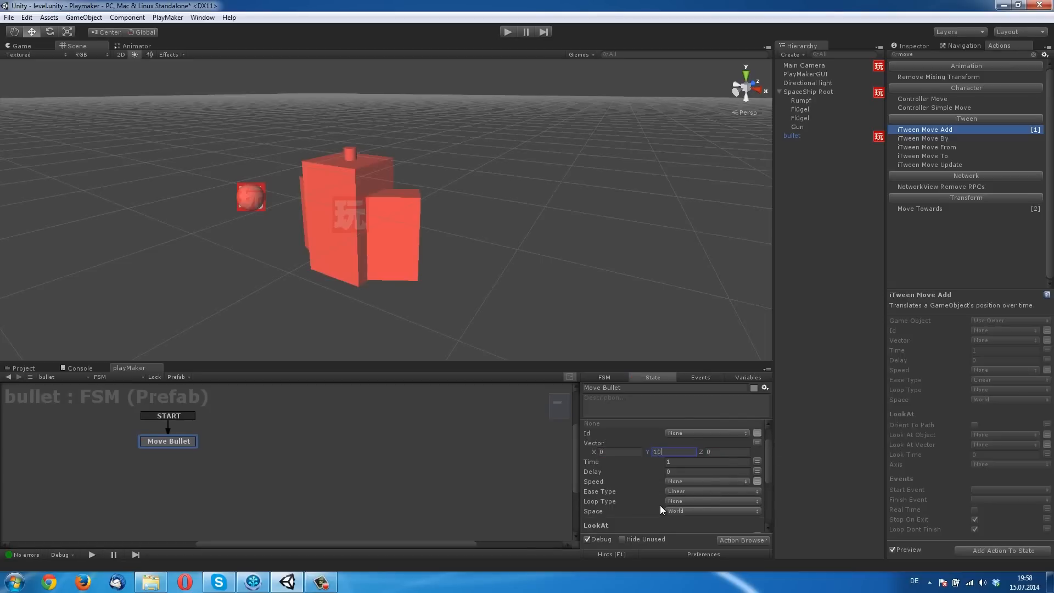
pyautogui.scroll(-9, 647, 493)
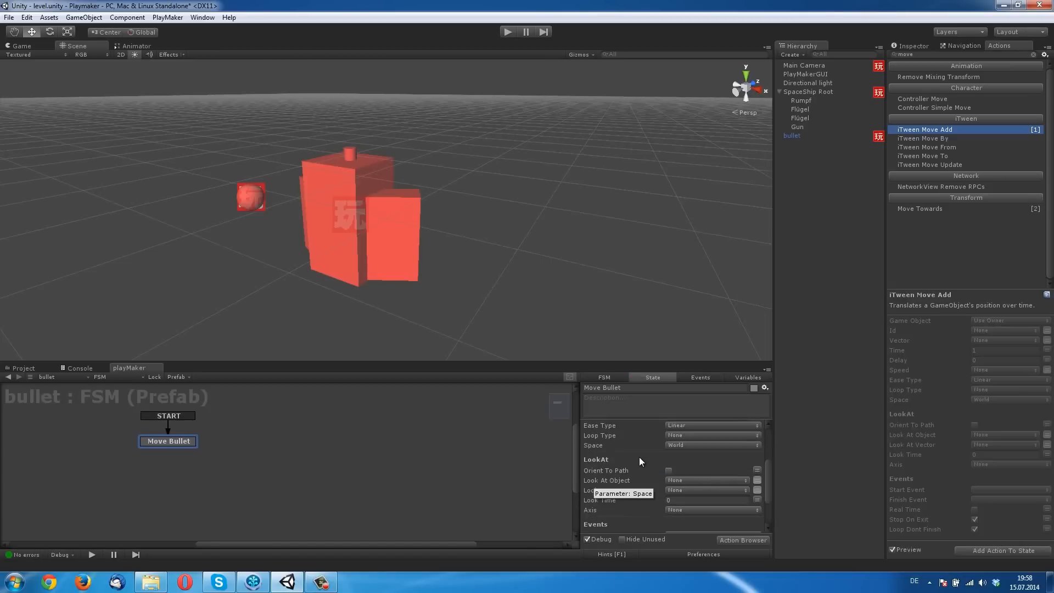
pyautogui.scroll(-3, 644, 466)
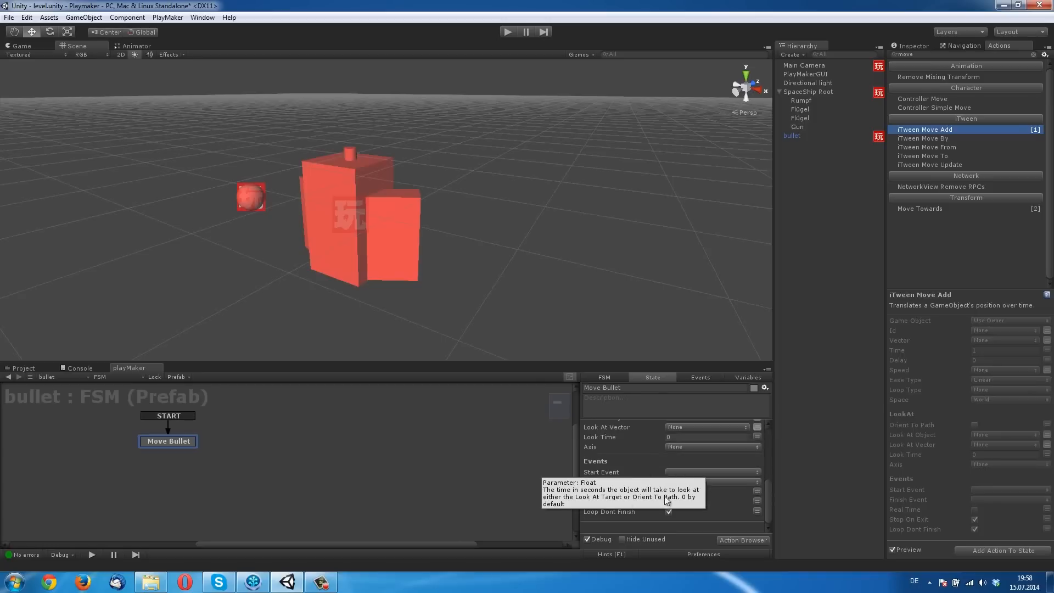
# Add an event named "destroyMySelf" to the bullet prefab's FSM
pyautogui.click(699, 377)
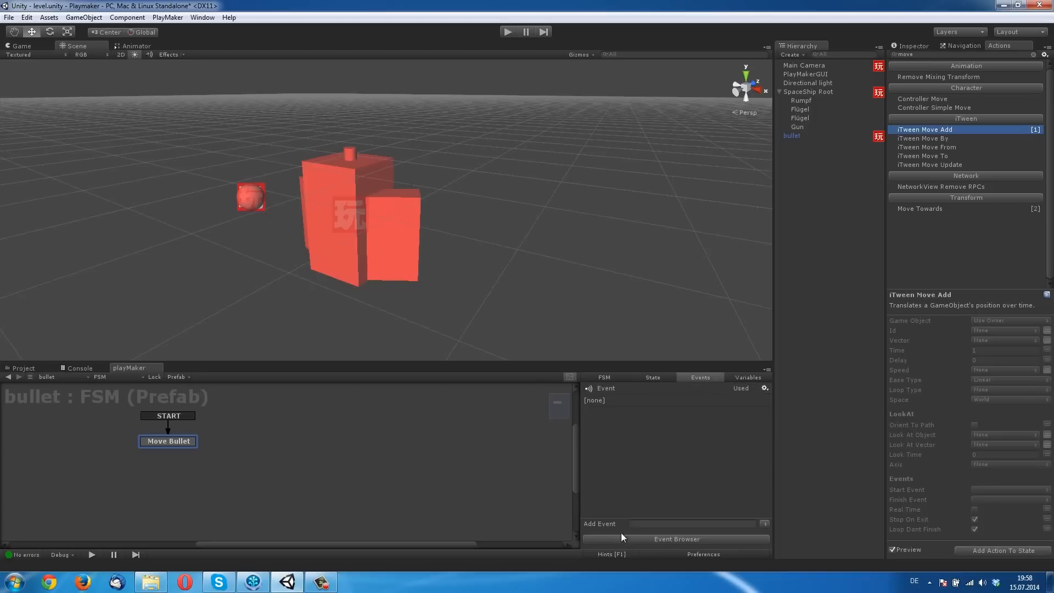
pyautogui.click(654, 524)
pyautogui.write('destroyMySelf')
pyautogui.press('Return')
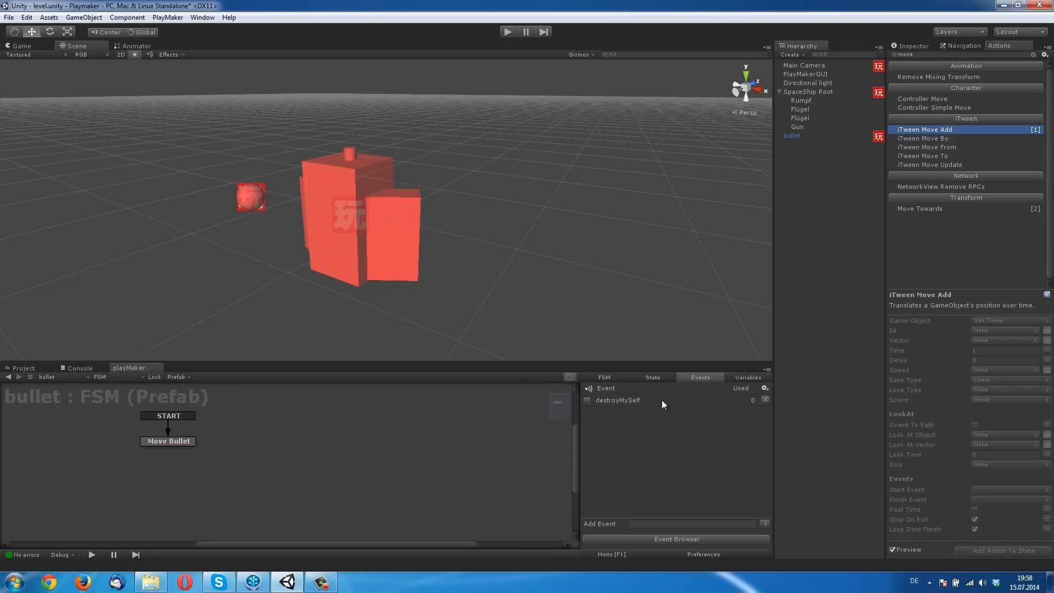
# Set Move Bullet's iTween Move Add finish event to destroyMySelf, enable Real Time and disable Stop On Exit
pyautogui.click(653, 378)
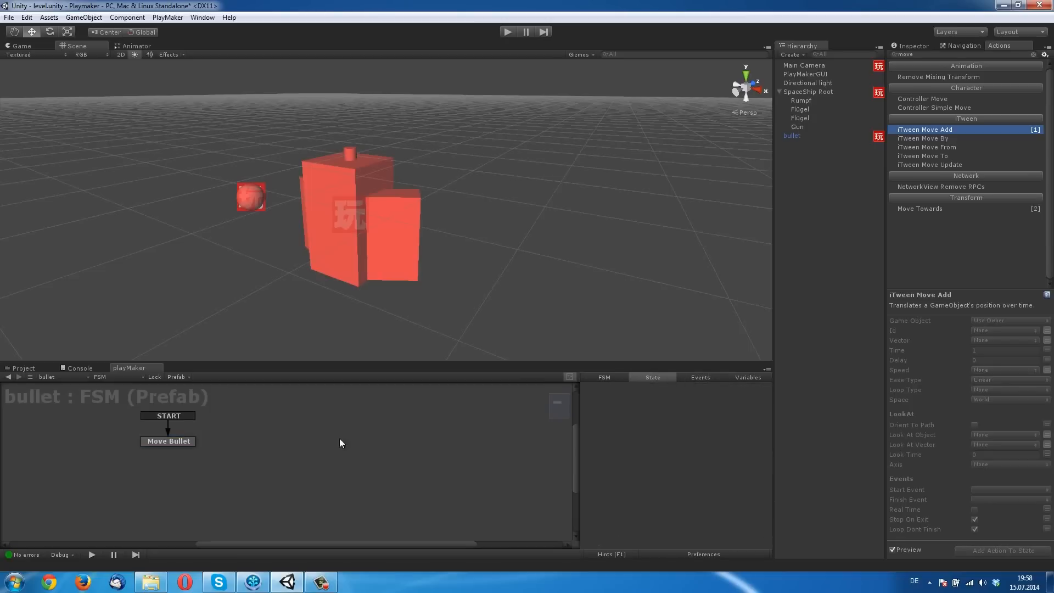
pyautogui.click(170, 444)
pyautogui.scroll(-5, 631, 475)
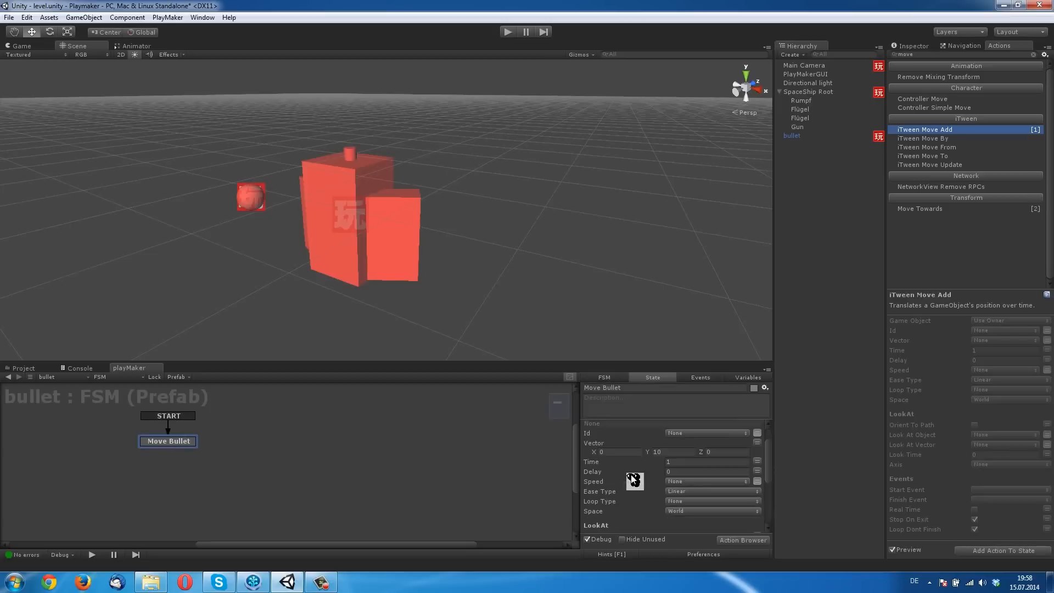
pyautogui.scroll(-2, 671, 493)
pyautogui.click(689, 481)
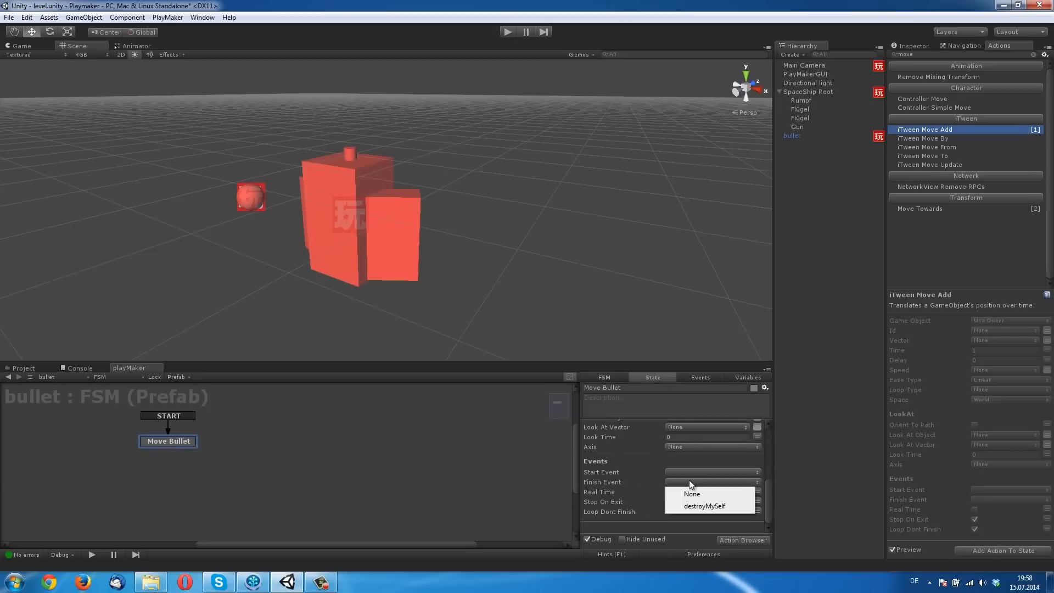
pyautogui.click(713, 507)
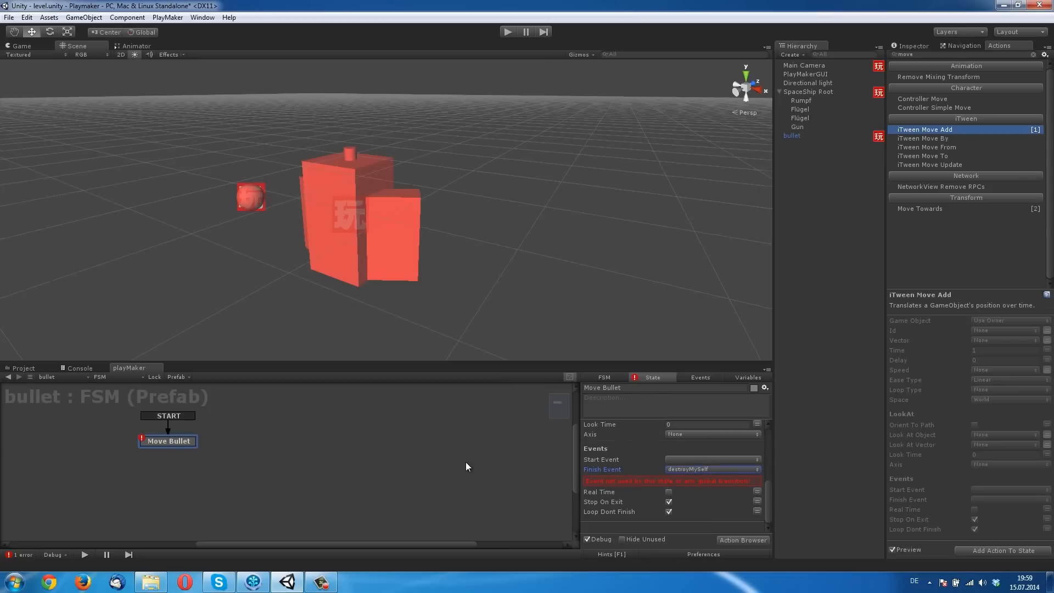
pyautogui.click(669, 492)
pyautogui.click(667, 503)
# Add a new state named "Destroy me" beside Move Bullet in the bullet prefab's FSM
pyautogui.scroll(4, 643, 491)
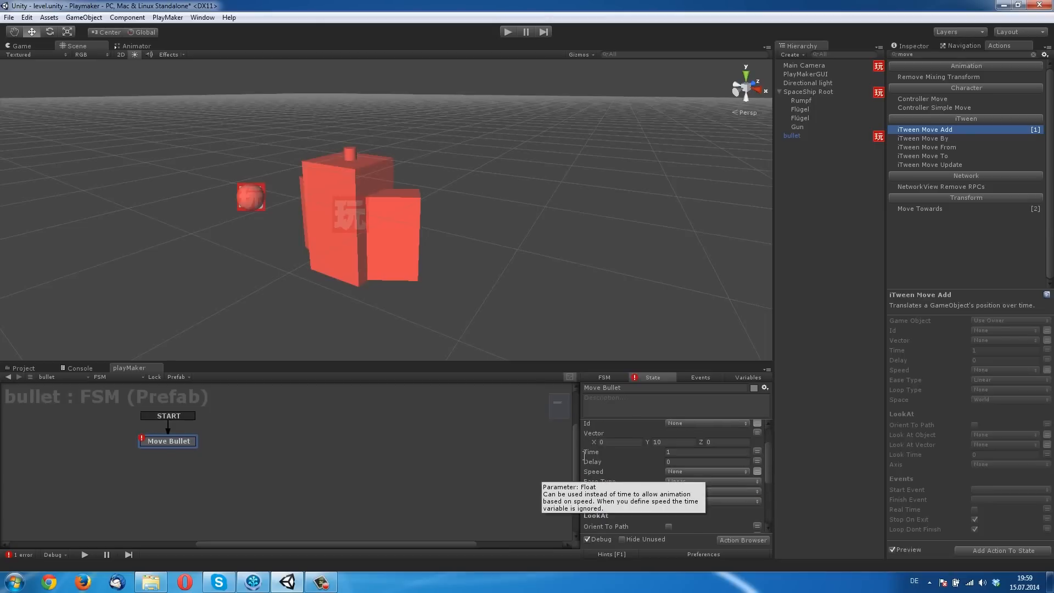
pyautogui.scroll(2, 588, 459)
pyautogui.click(581, 420)
pyautogui.click(179, 525)
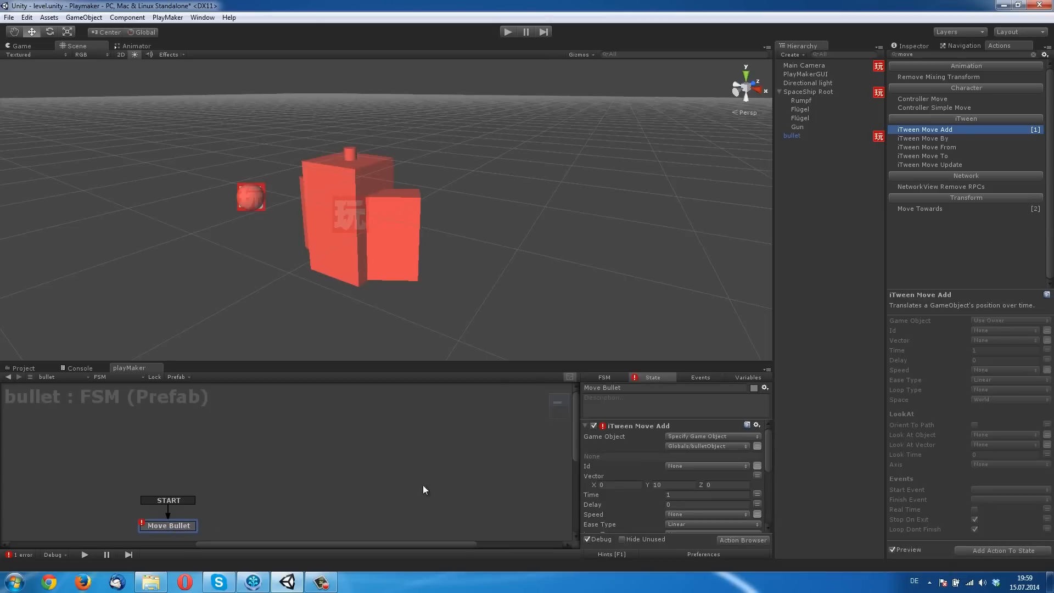
pyautogui.click(574, 434)
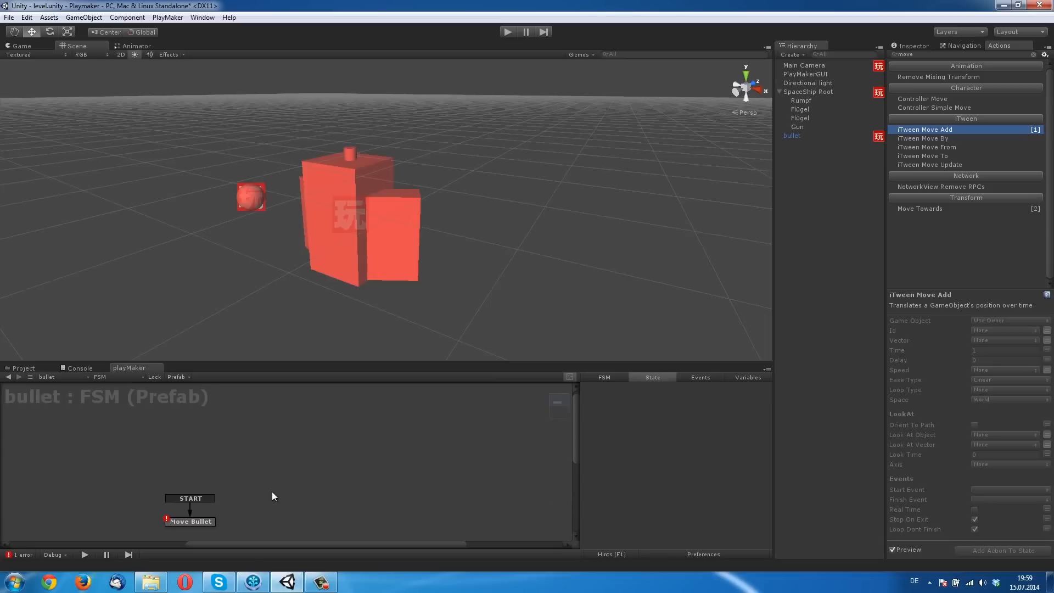
pyautogui.moveTo(575, 453); pyautogui.dragTo(516, 491)
pyautogui.moveTo(429, 544); pyautogui.dragTo(415, 543)
pyautogui.rightClick(293, 434)
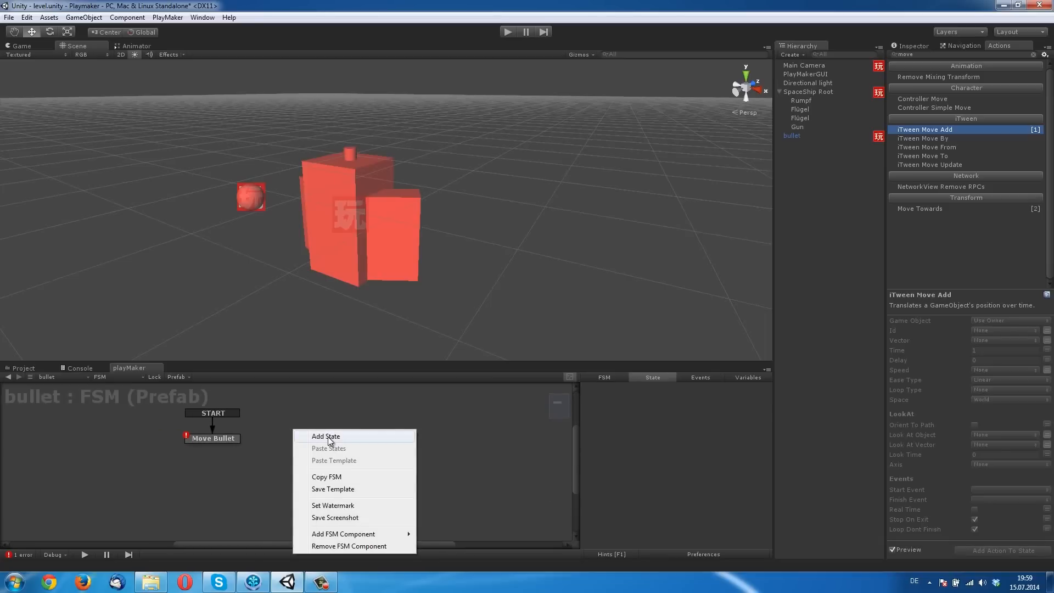
pyautogui.click(301, 435)
pyautogui.click(643, 389)
pyautogui.write('Destroy')
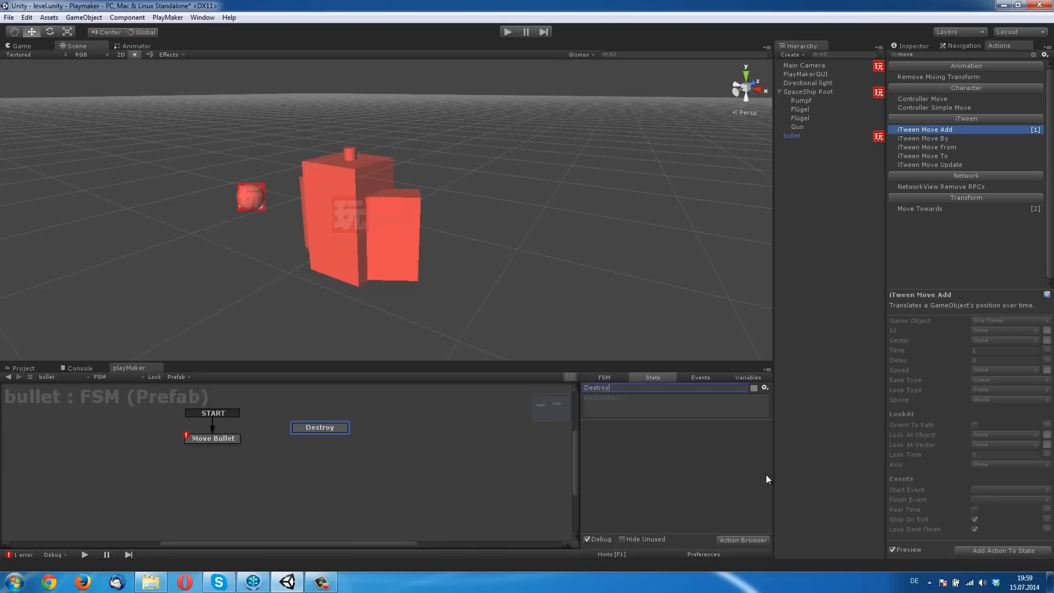
pyautogui.write(' me')
# Add a destroyMySelf transition to Move Bullet and connect it to the Destroy me state
pyautogui.click(218, 440)
pyautogui.rightClick(218, 439)
pyautogui.moveTo(254, 442)
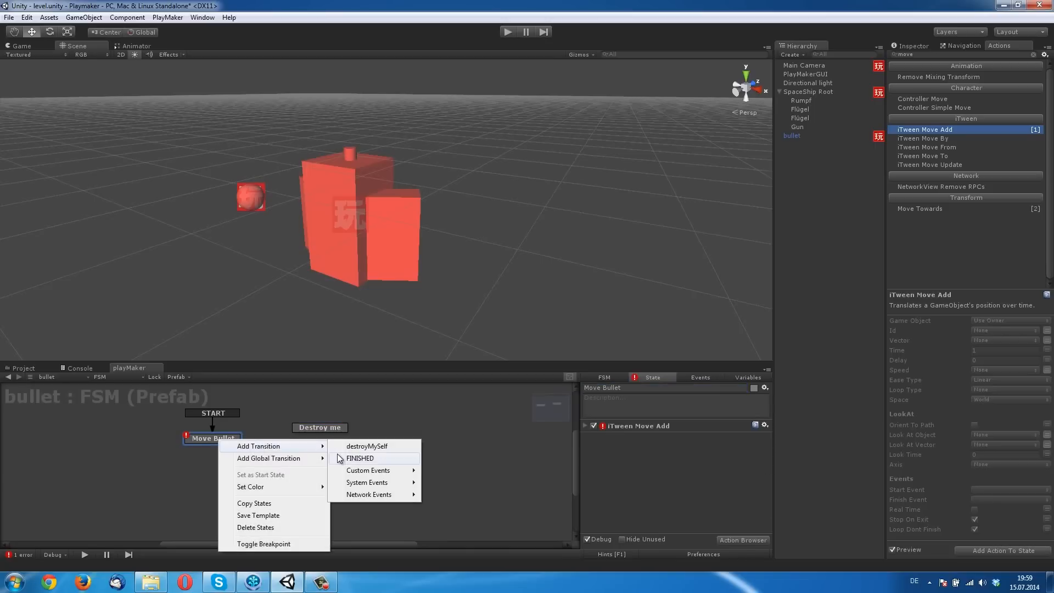
pyautogui.click(367, 446)
pyautogui.moveTo(242, 448); pyautogui.dragTo(318, 428)
pyautogui.click(356, 483)
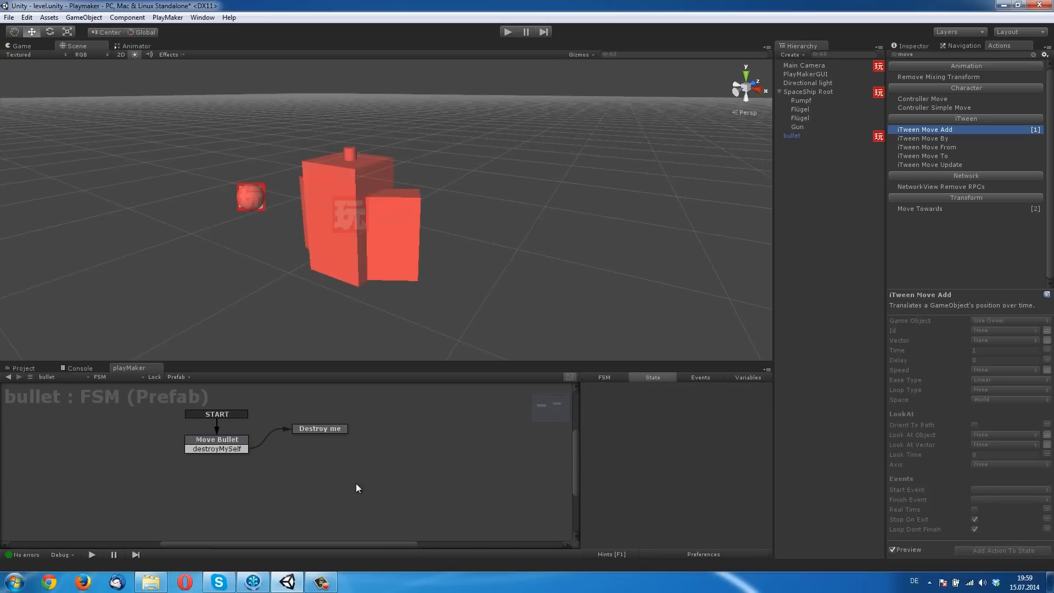
# Play-test the game by moving the spaceship both ways while firing bullets, and stop play mode
pyautogui.click(507, 33)
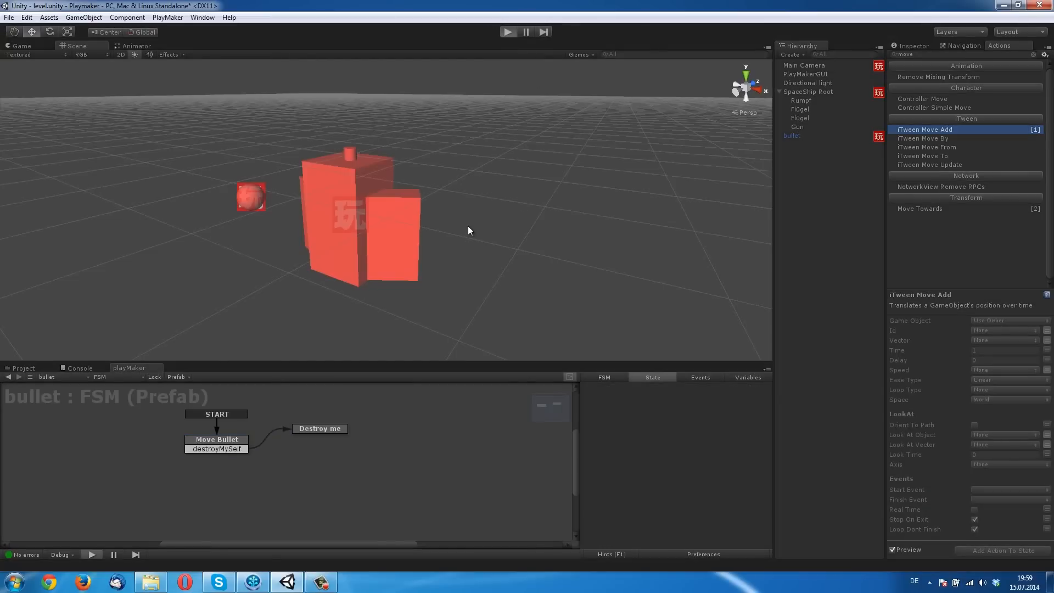
pyautogui.press('space')
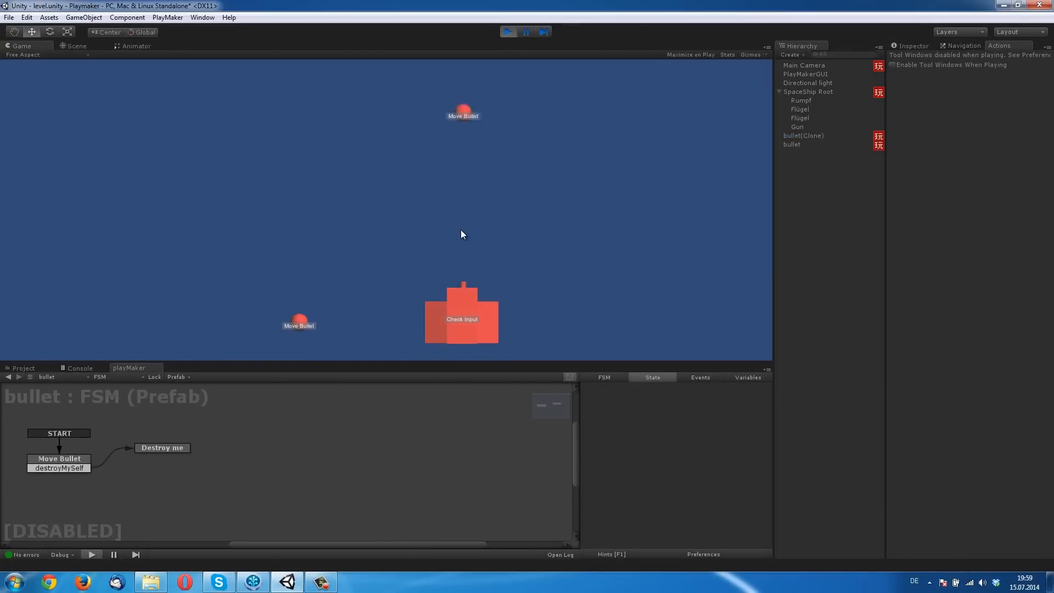
pyautogui.press('Left')
pyautogui.press('space')
pyautogui.press('Right')
pyautogui.press('Left')
pyautogui.press('space')
pyautogui.press('space')
pyautogui.press('space')
pyautogui.press('Right')
pyautogui.press('space')
pyautogui.press('space')
pyautogui.press('space')
pyautogui.press('space')
pyautogui.press('space')
pyautogui.press('Left')
pyautogui.press('space')
pyautogui.press('space')
pyautogui.hotkey('ctrl', 'p')
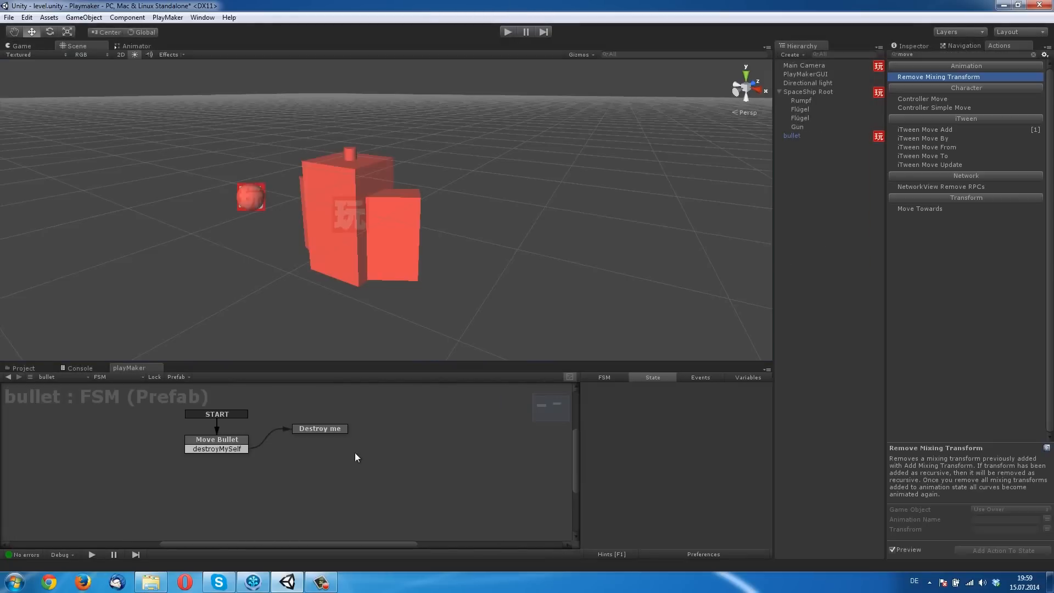
# Set the Game Object of Move Bullet's iTween Move Add action to Use Owner
pyautogui.click(225, 440)
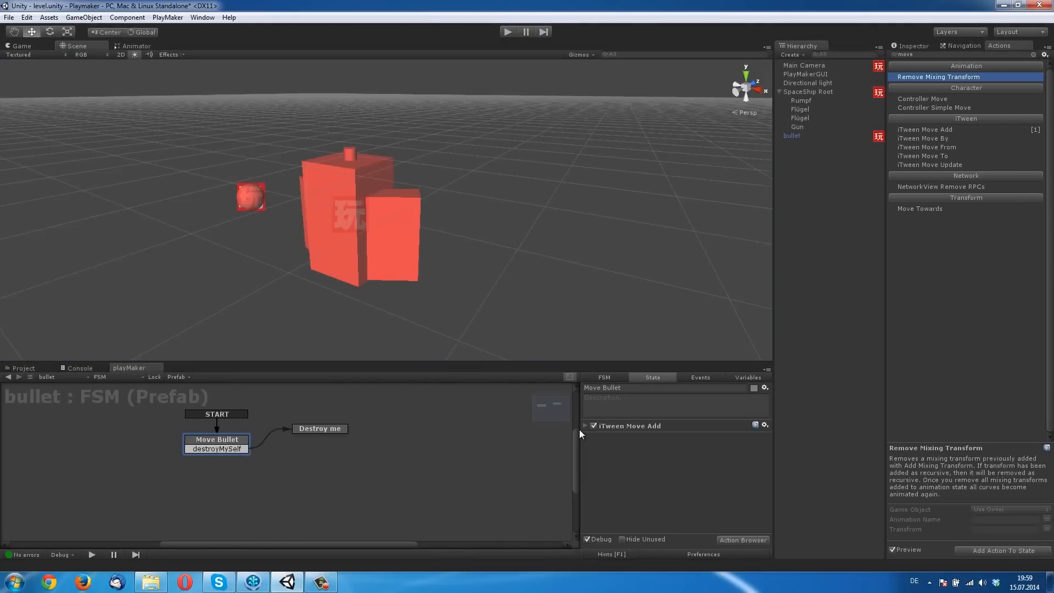
pyautogui.click(756, 437)
pyautogui.click(714, 446)
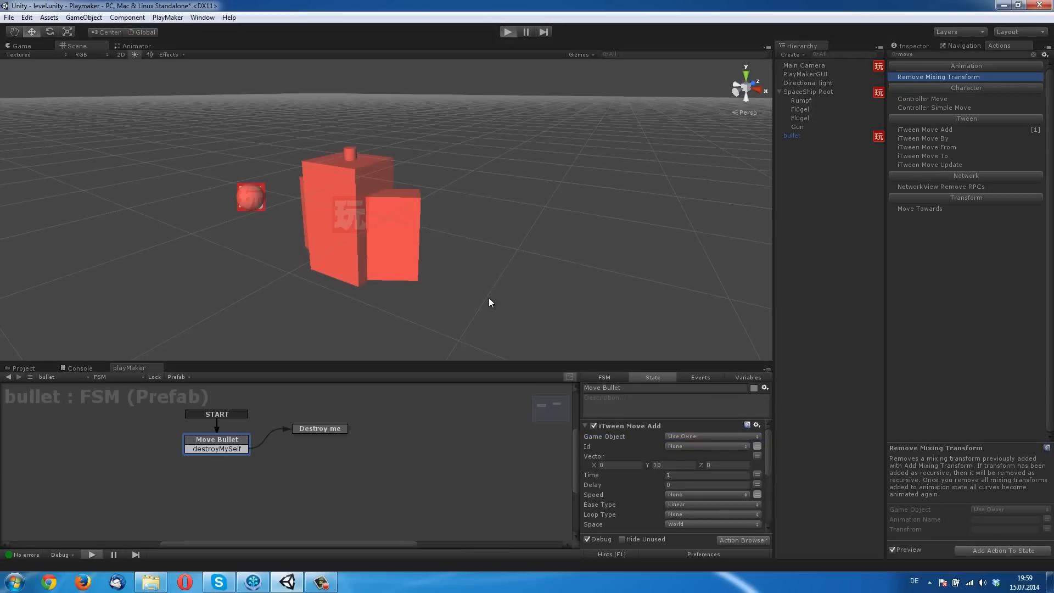
# Run the game again and fire a series of bullets while steering the spaceship to check their individual movement
pyautogui.hotkey('ctrl', 'p')
pyautogui.press('Right')
pyautogui.press('space')
pyautogui.press('Left')
pyautogui.press('space')
pyautogui.press('space')
pyautogui.press('space')
pyautogui.press('space')
pyautogui.press('Right')
pyautogui.press('space')
pyautogui.press('space')
pyautogui.press('space')
pyautogui.press('space')
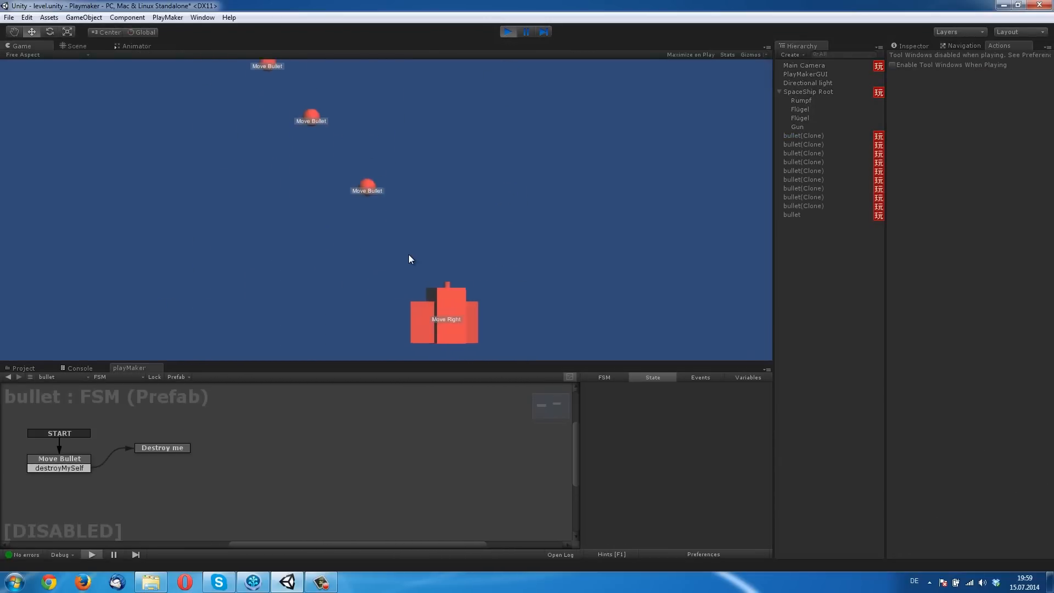
pyautogui.press('space')
pyautogui.press('Left')
pyautogui.press('space')
pyautogui.press('space')
pyautogui.press('space')
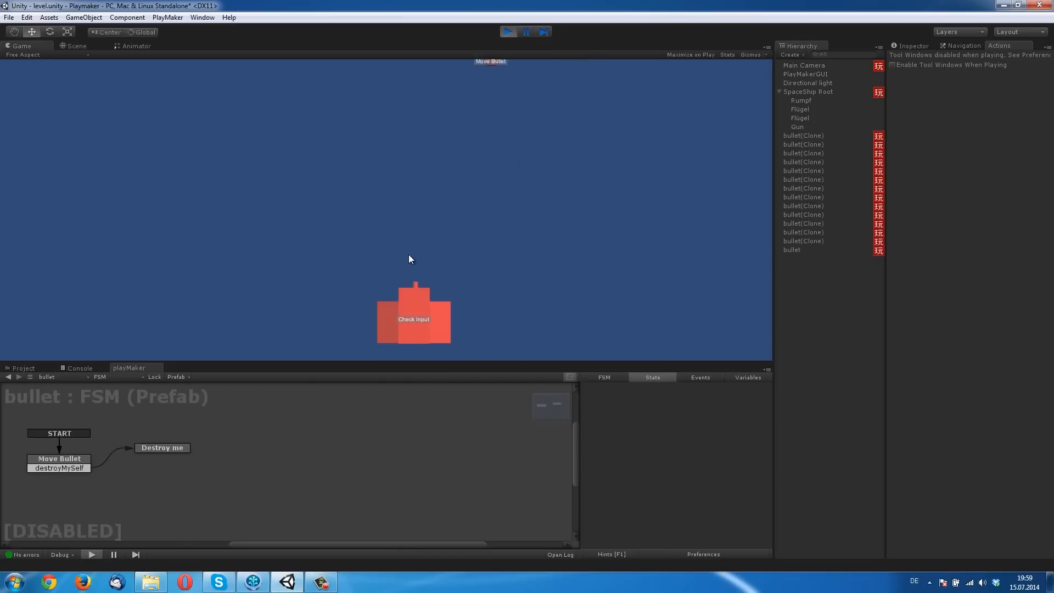
# Inspect the active FSM state of several bullet clones during play, and stop the game
pyautogui.click(805, 240)
pyautogui.click(804, 215)
pyautogui.click(802, 162)
pyautogui.click(805, 144)
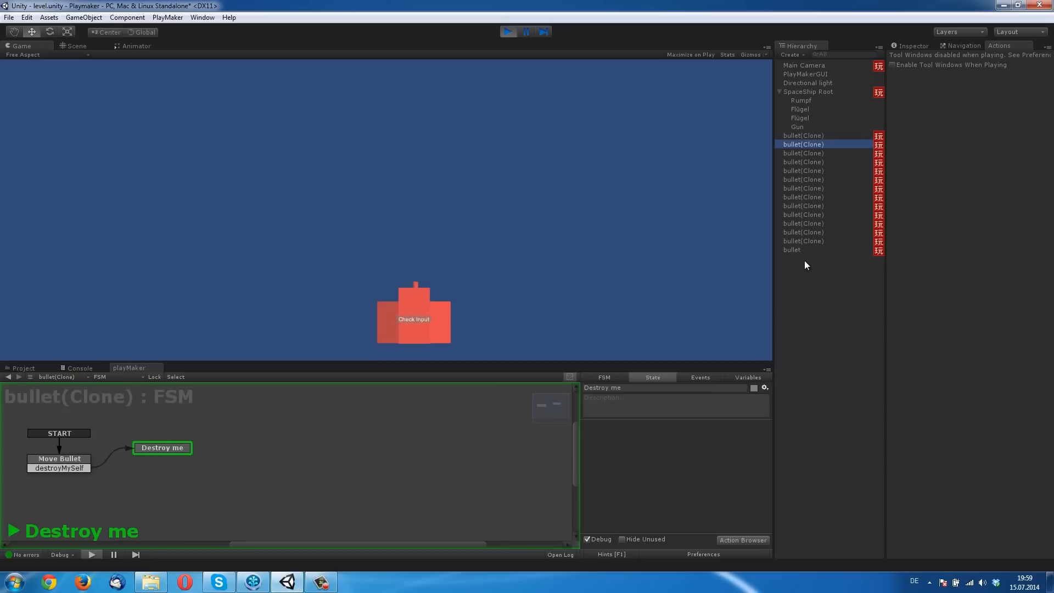
pyautogui.click(508, 32)
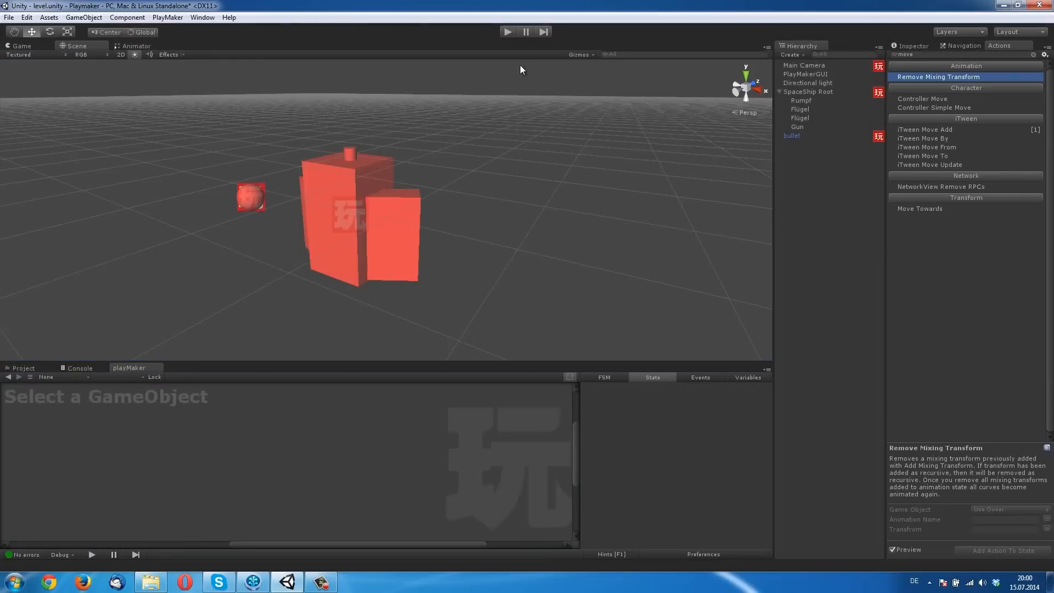
# Add the Destroy Self action to the bullet prefab's Destroy me state and briefly test-run the game
pyautogui.click(800, 135)
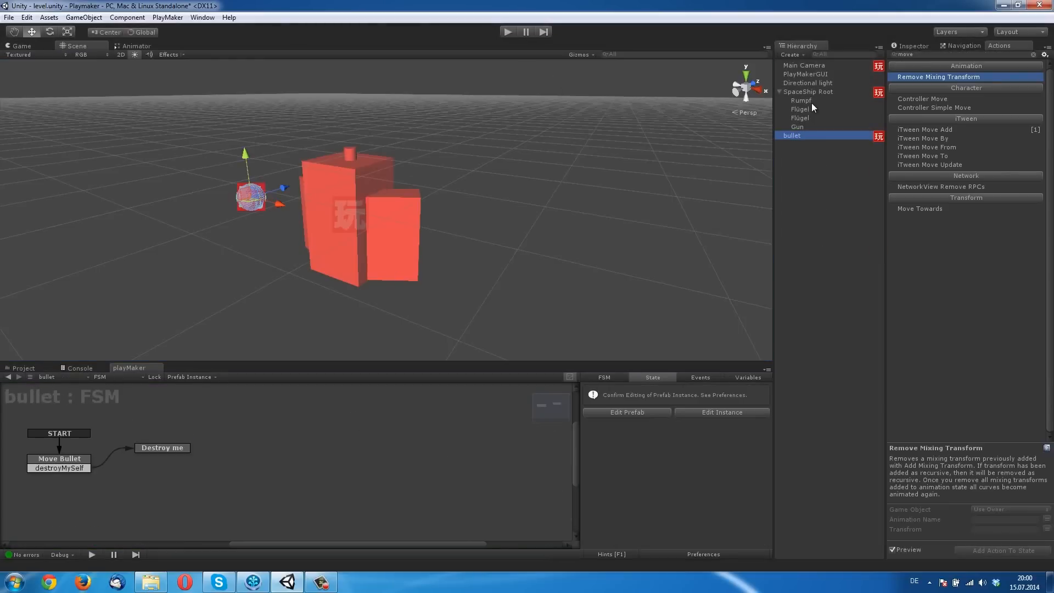
pyautogui.click(68, 466)
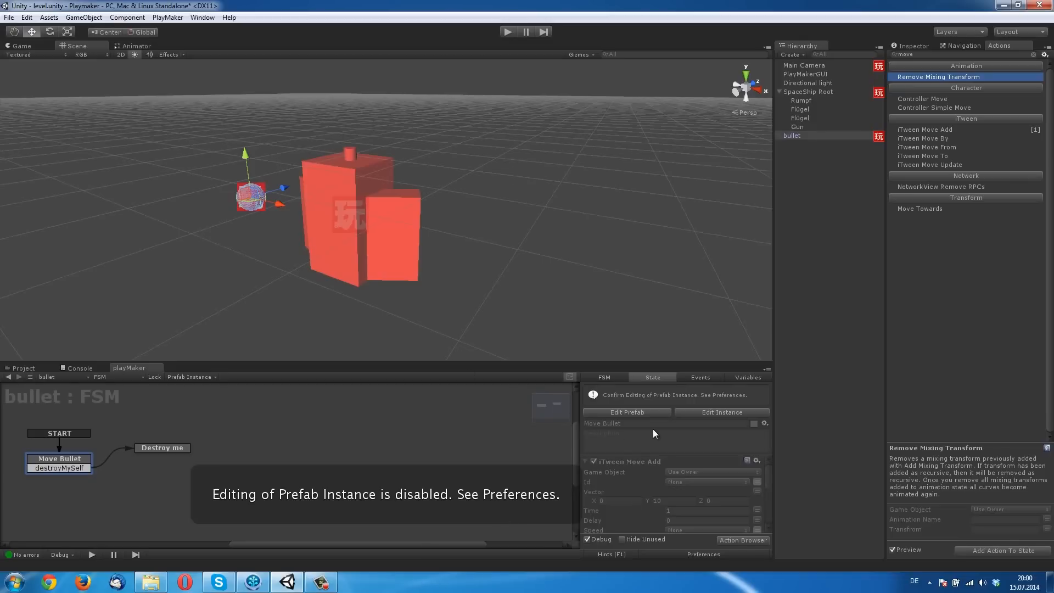
pyautogui.click(652, 412)
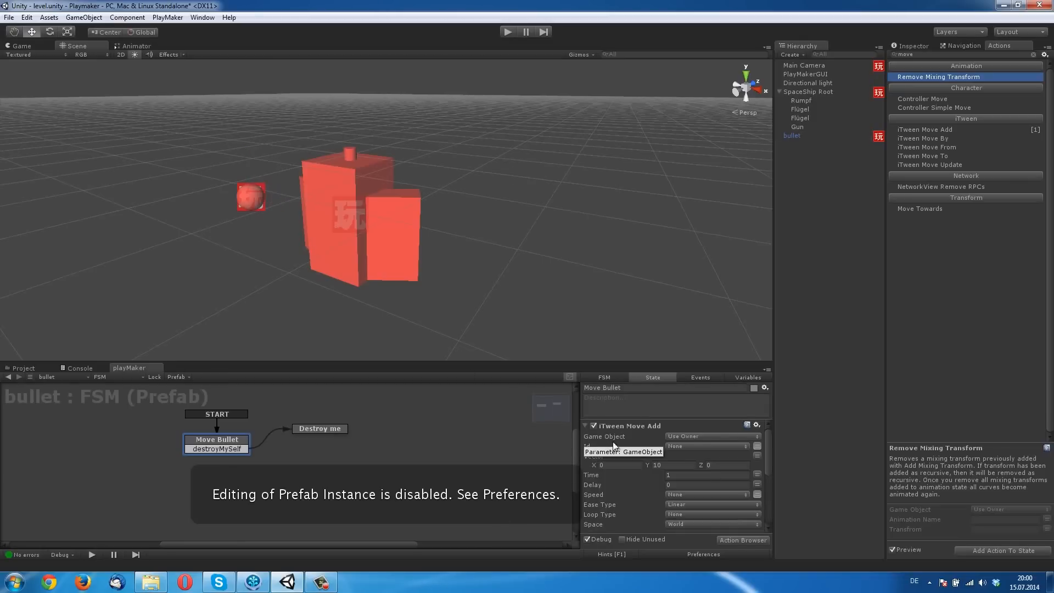
pyautogui.scroll(-5, 644, 450)
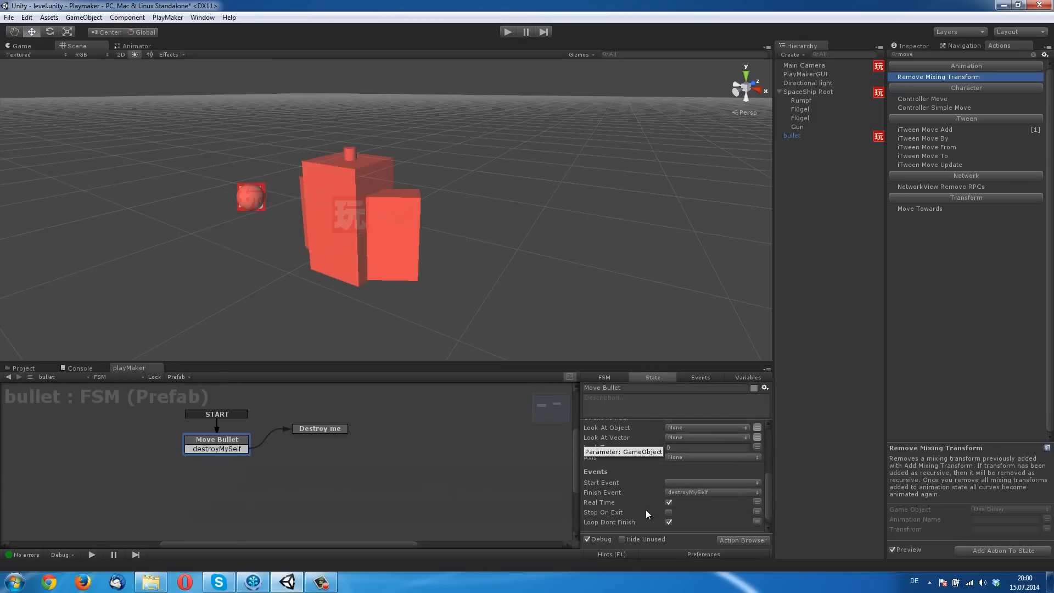
pyautogui.click(330, 429)
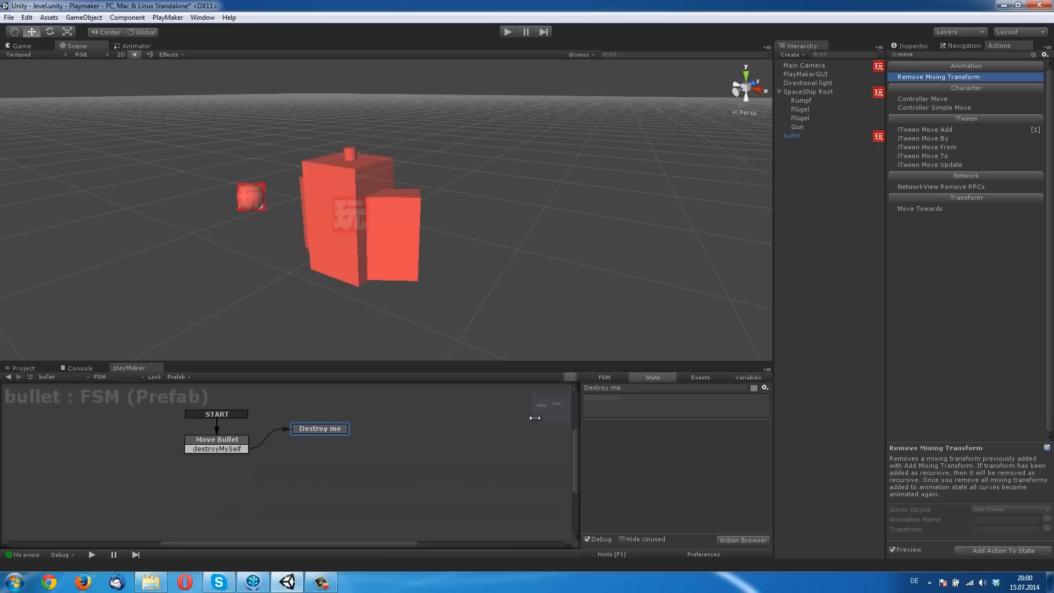
pyautogui.click(945, 57)
pyautogui.write('des')
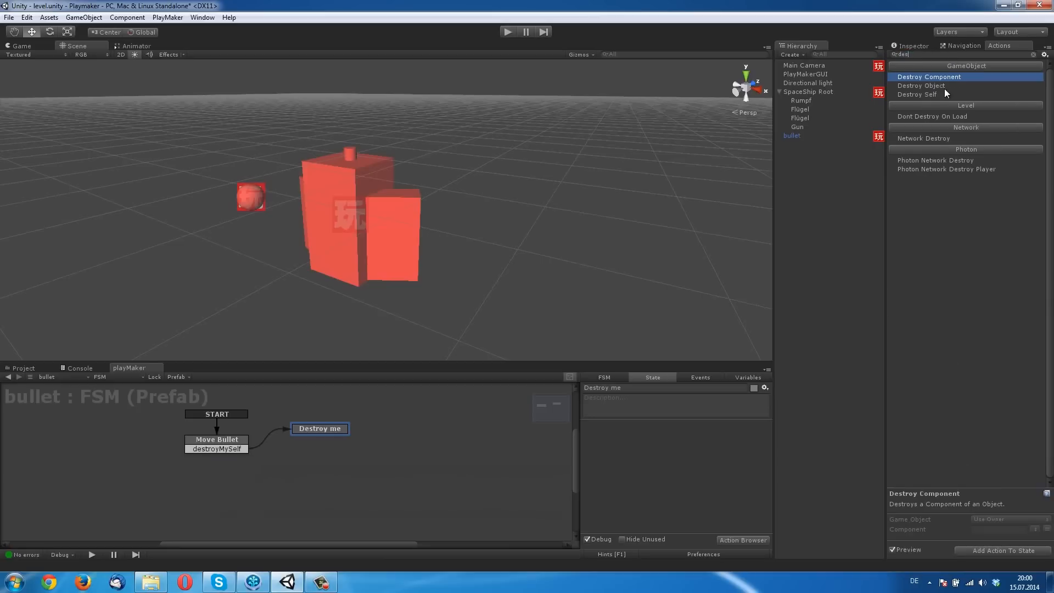
pyautogui.moveTo(930, 96); pyautogui.dragTo(693, 477)
pyautogui.click(508, 32)
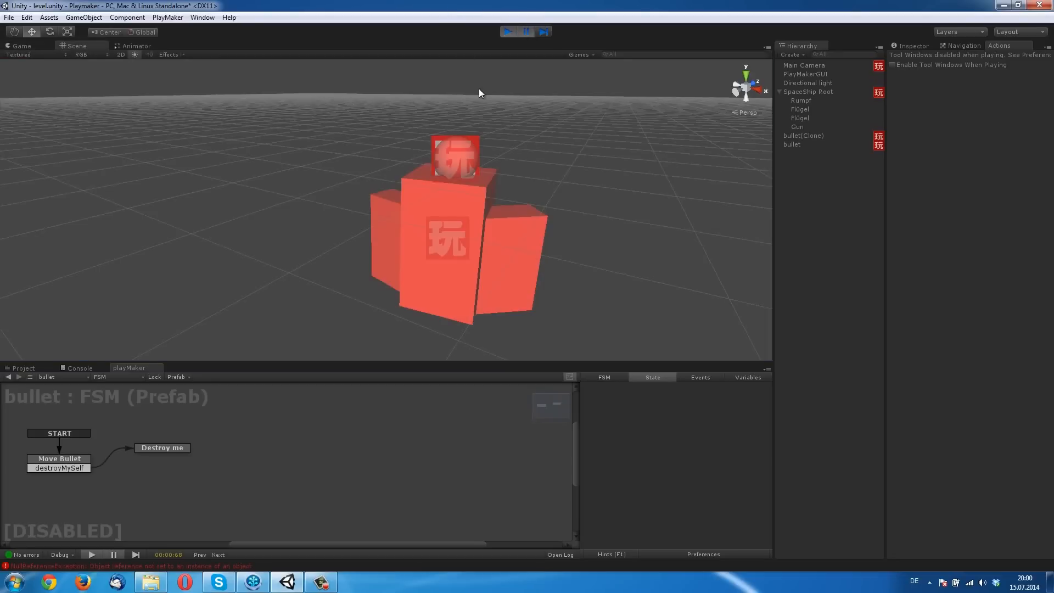
pyautogui.click(506, 32)
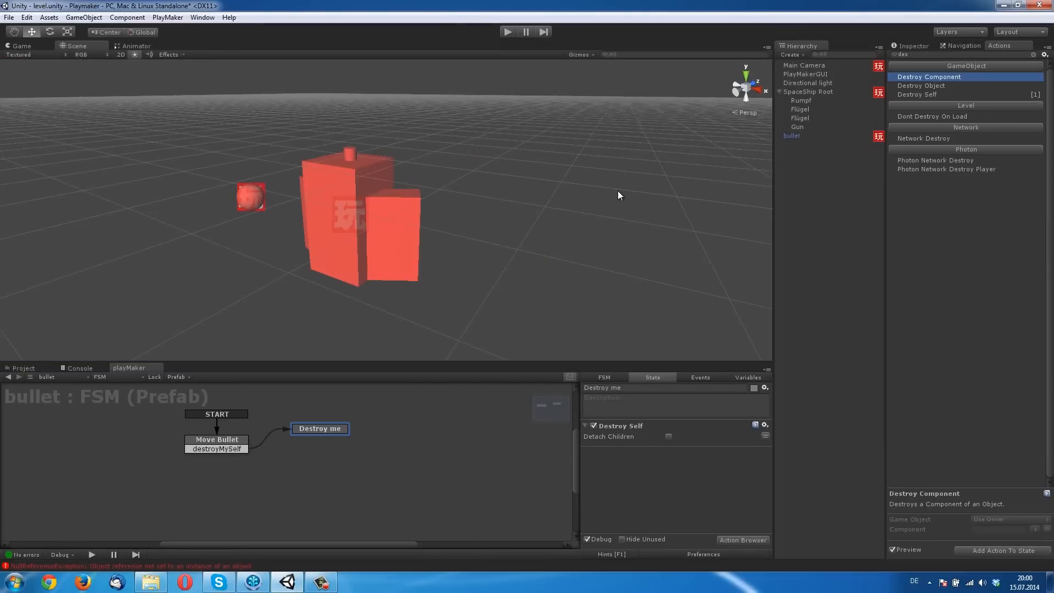
# Delete the bullet instance from the scene hierarchy and play-test the game without it
pyautogui.click(792, 136)
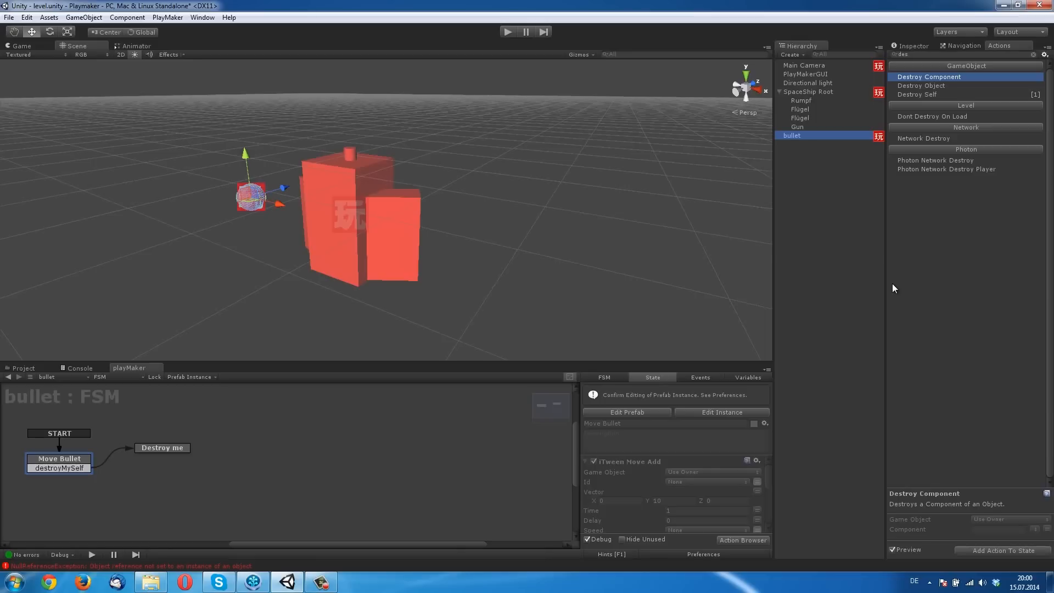
pyautogui.click(628, 413)
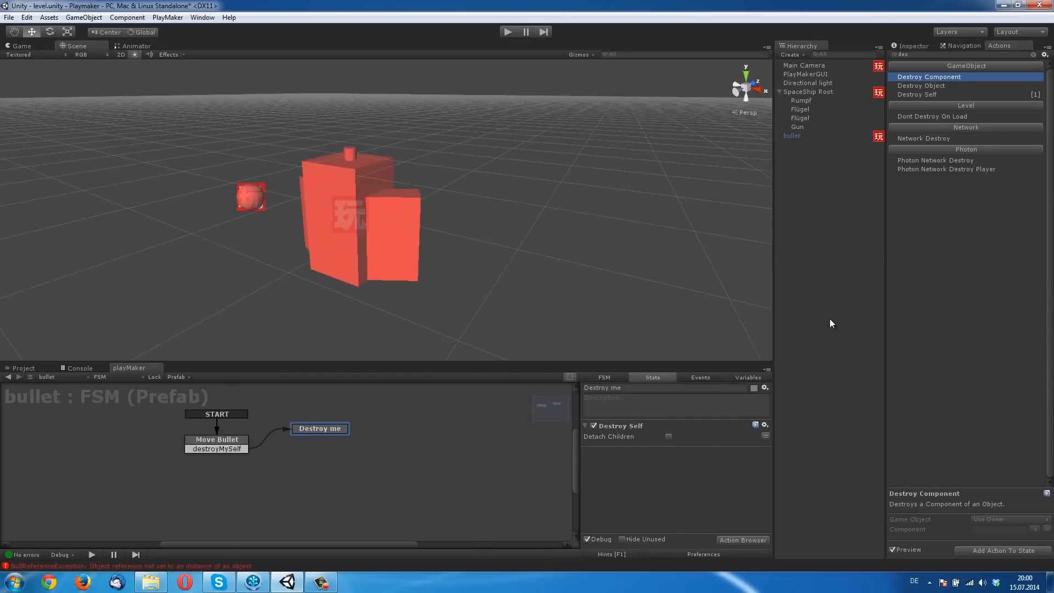
pyautogui.click(792, 138)
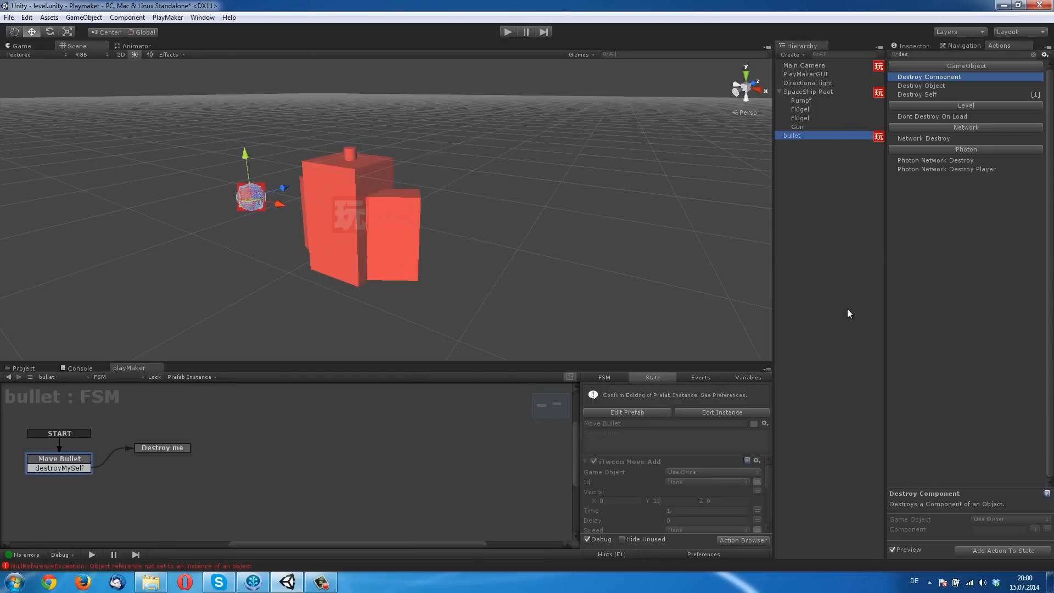
pyautogui.click(509, 33)
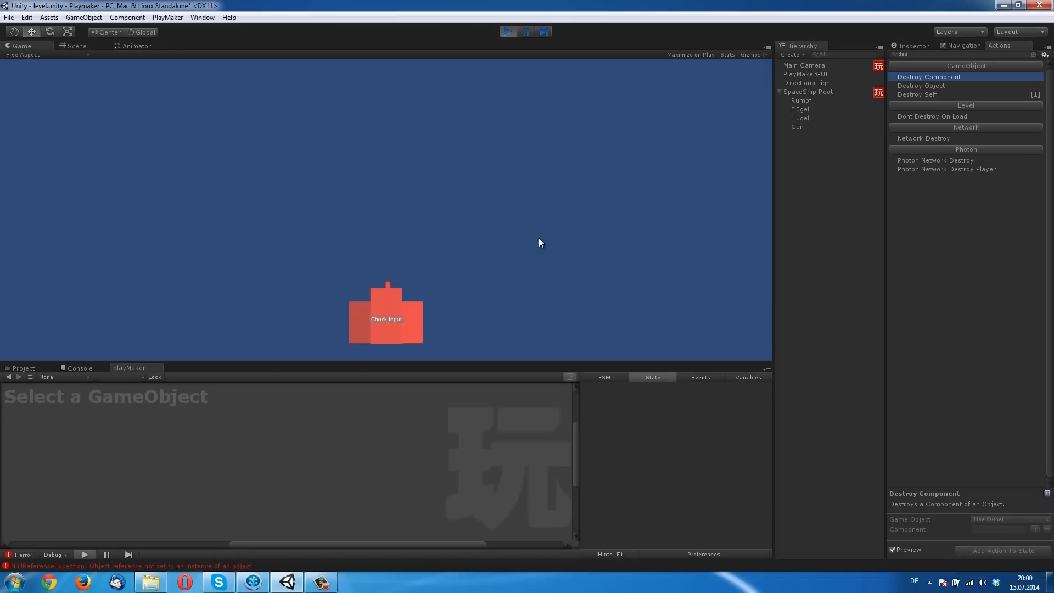
pyautogui.click(508, 32)
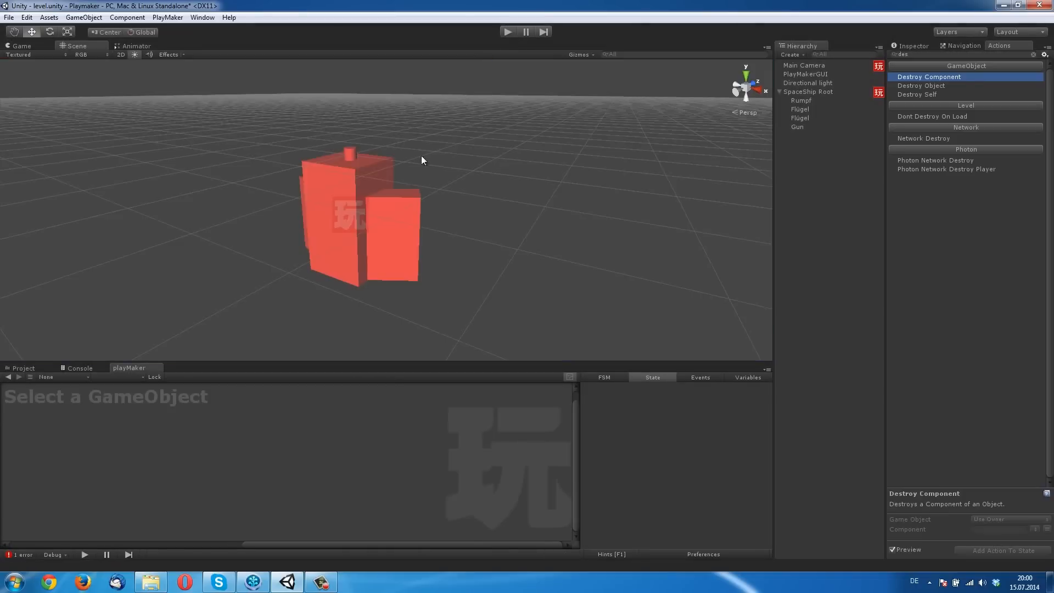
# Assign the bullet prefab as the Game Object of the Create Object action in the spaceship's Shooting state
pyautogui.click(798, 93)
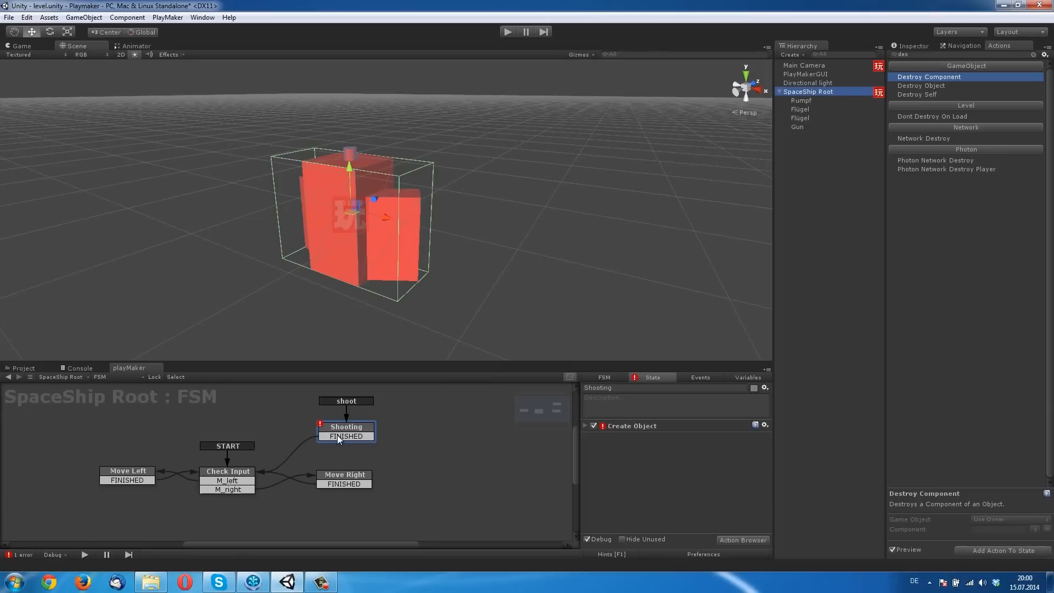
pyautogui.click(336, 426)
pyautogui.click(586, 426)
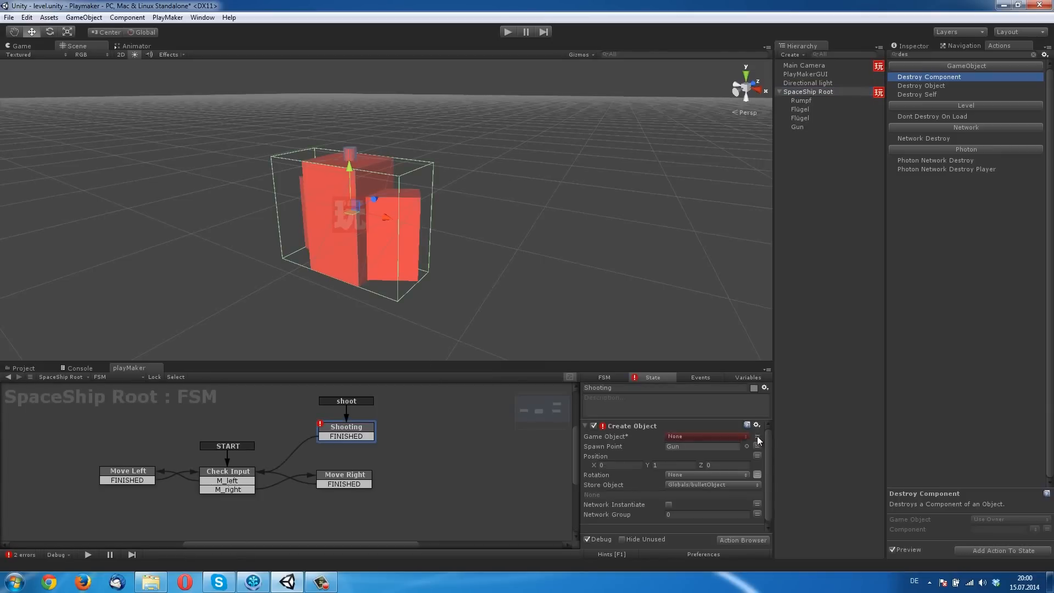
pyautogui.click(747, 436)
pyautogui.doubleClick(175, 157)
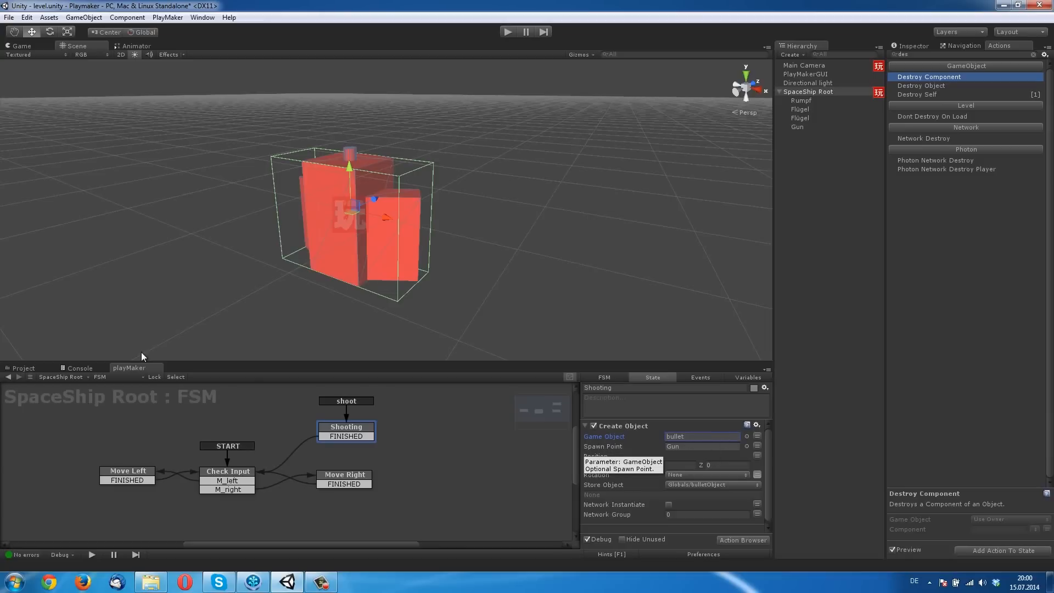
pyautogui.click(24, 368)
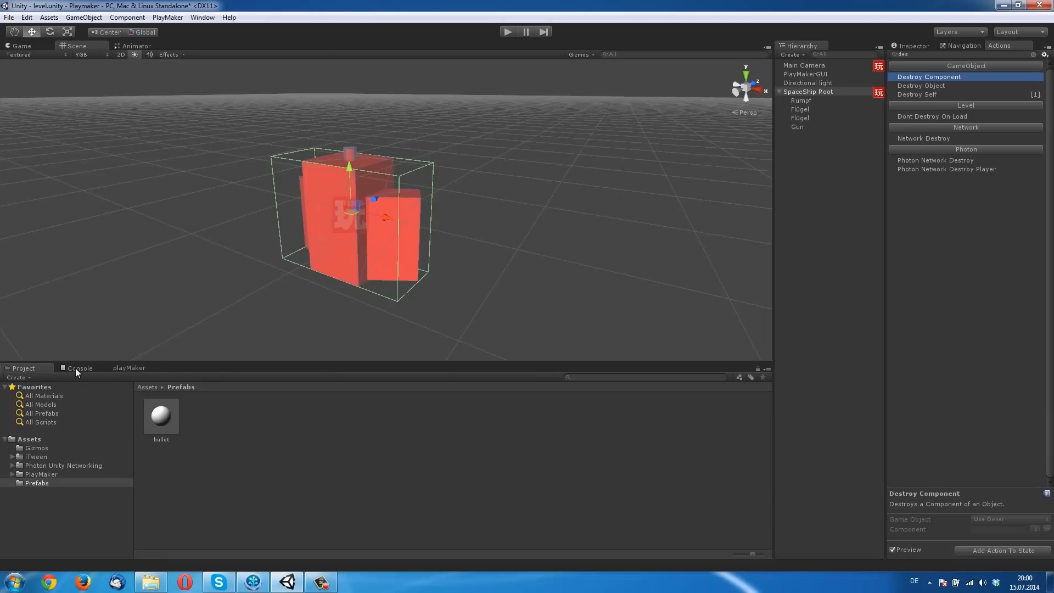
pyautogui.click(129, 368)
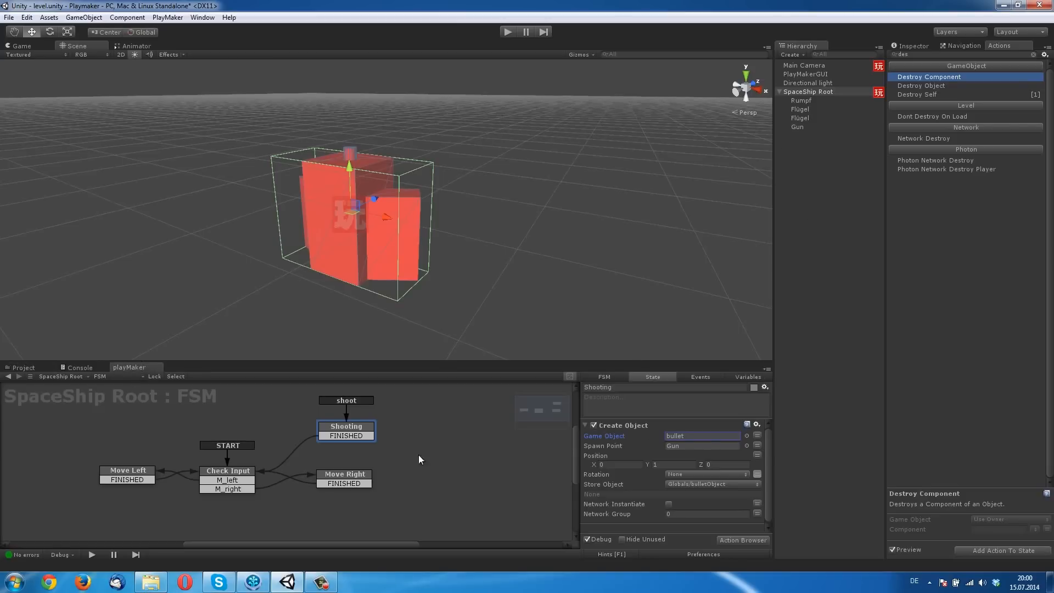
pyautogui.click(746, 436)
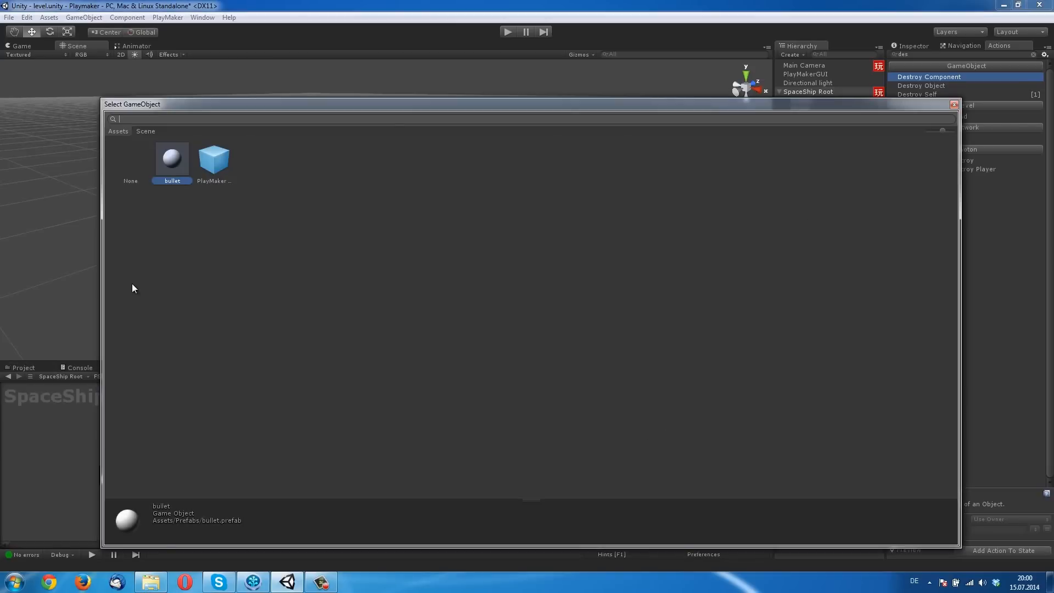
pyautogui.doubleClick(170, 161)
# Run the game, fire many bullets while steering the spaceship left and right to check their spawning and removal, and stop the game
pyautogui.click(507, 33)
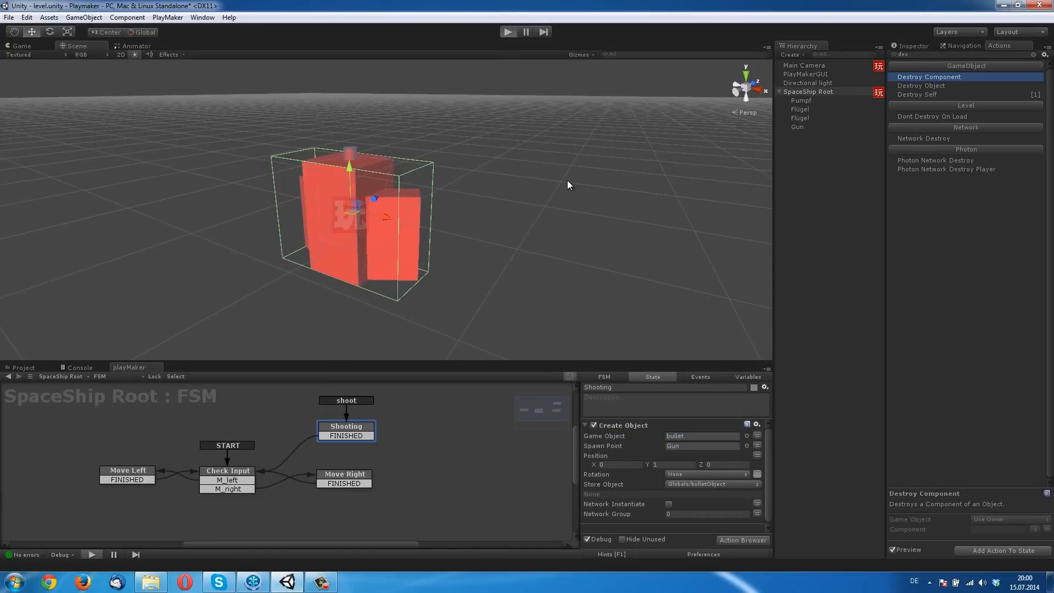
pyautogui.press('Right')
pyautogui.press('space')
pyautogui.press('Left')
pyautogui.press('space')
pyautogui.press('Right')
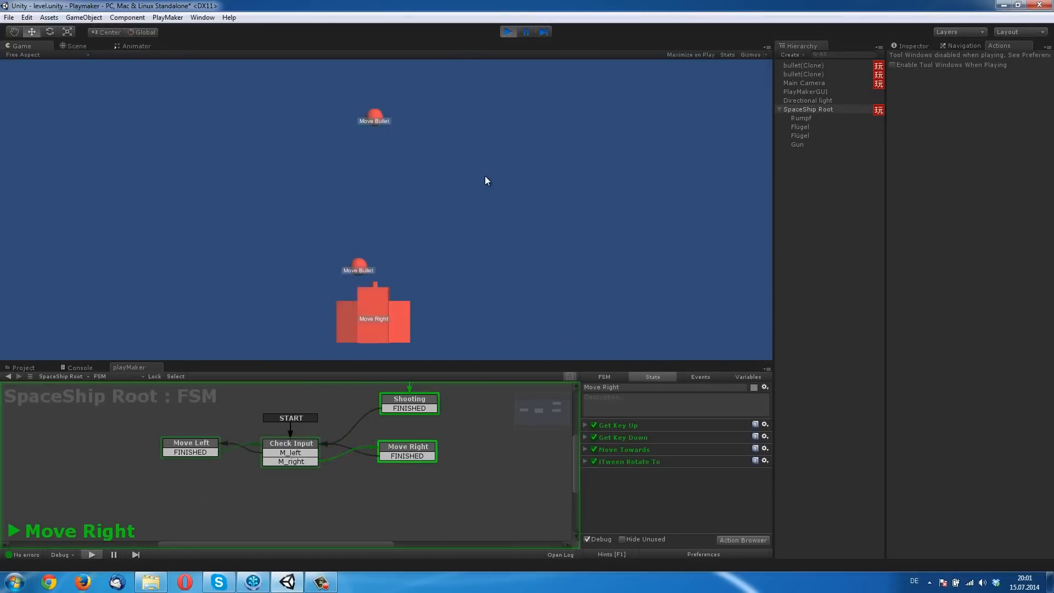
pyautogui.press('Left')
pyautogui.press('space')
pyautogui.press('space')
pyautogui.press('space')
pyautogui.press('space')
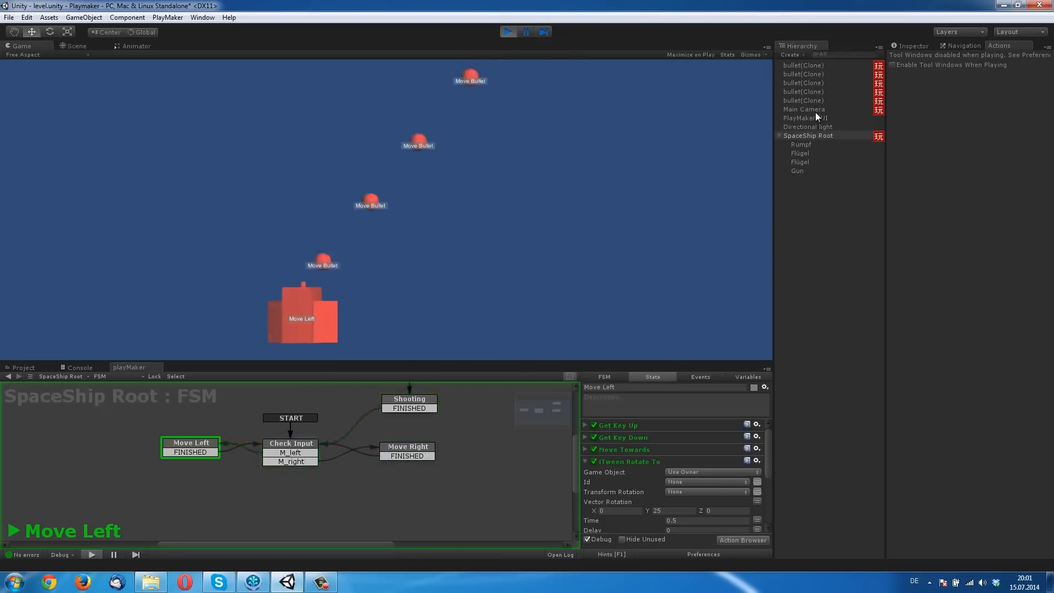
pyautogui.press('Right')
pyautogui.press('space')
pyautogui.press('space')
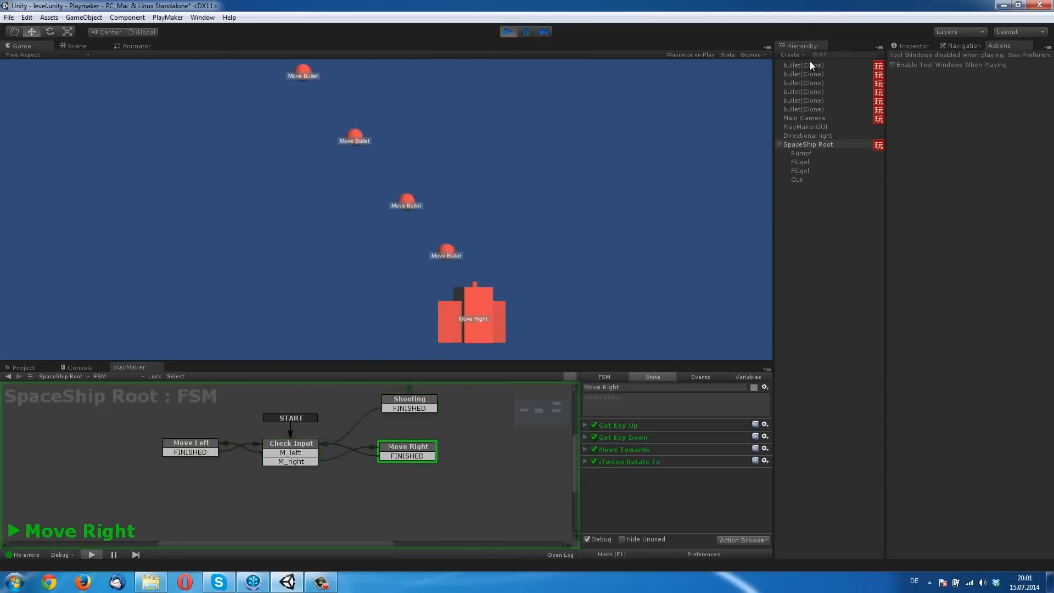
pyautogui.press('Left')
pyautogui.press('space')
pyautogui.press('space')
pyautogui.press('space')
pyautogui.press('space')
pyautogui.press('space')
pyautogui.press('space')
pyautogui.press('space')
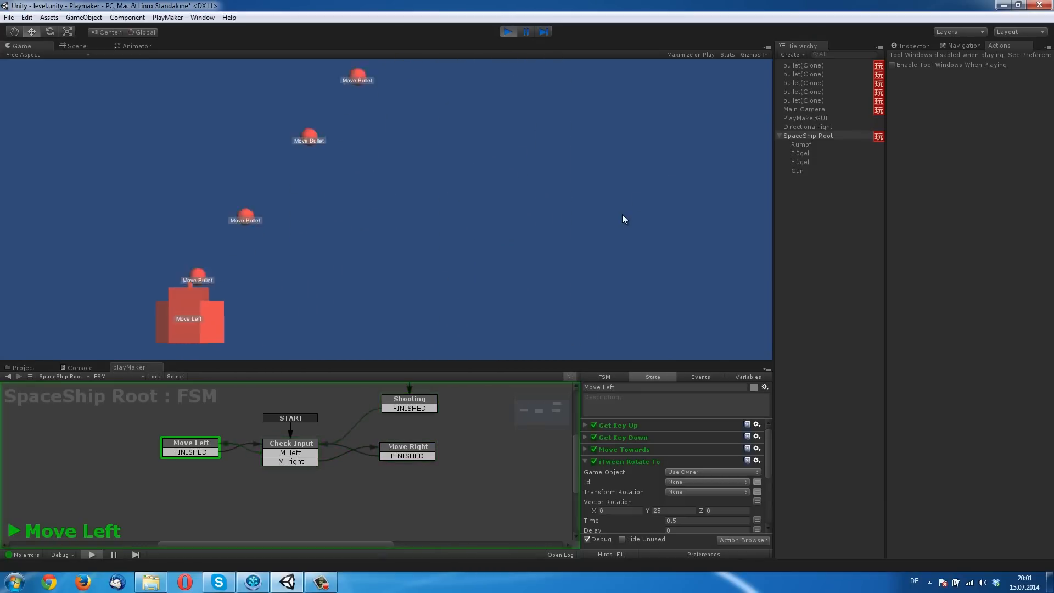
pyautogui.press('space')
pyautogui.press('Right')
pyautogui.press('space')
pyautogui.press('space')
pyautogui.press('space')
pyautogui.press('space')
pyautogui.press('space')
pyautogui.press('Left')
pyautogui.press('space')
pyautogui.press('space')
pyautogui.press('space')
pyautogui.press('space')
pyautogui.press('Right')
pyautogui.press('space')
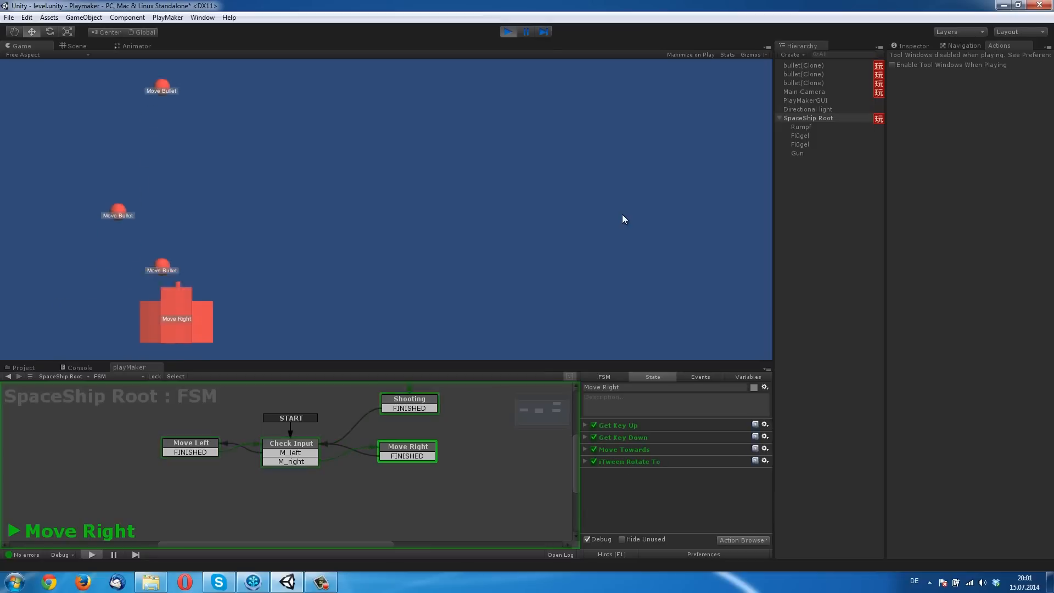
pyautogui.press('Left')
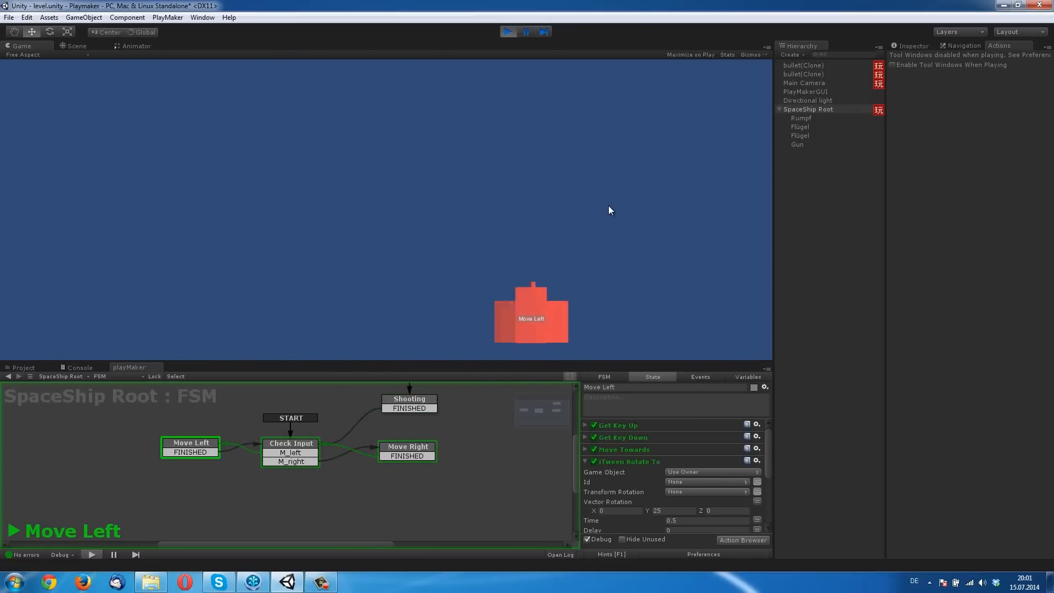
pyautogui.press('space')
pyautogui.press('space')
pyautogui.press('space')
pyautogui.press('space')
pyautogui.press('space')
pyautogui.press('space')
pyautogui.press('Right')
pyautogui.press('space')
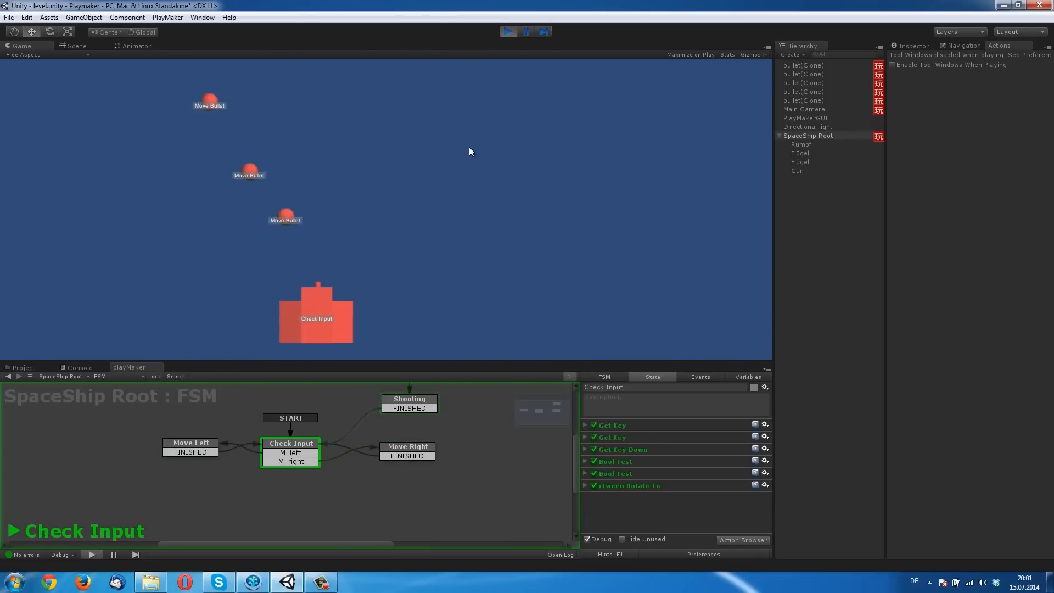
pyautogui.click(507, 31)
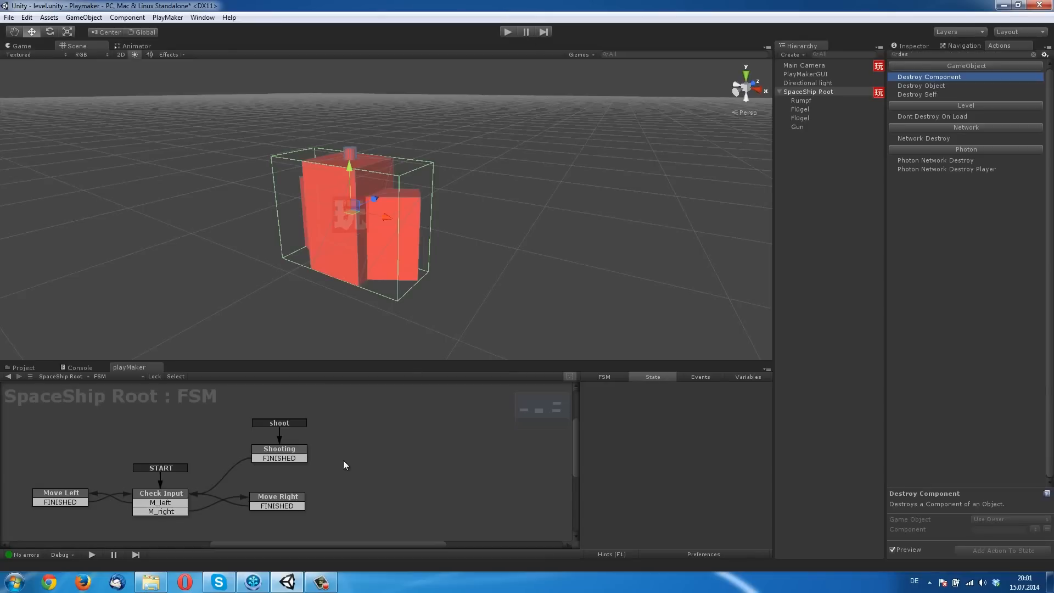
# Review the Create Object action in the spaceship's Shooting state and the bullet prefab it references
pyautogui.click(289, 447)
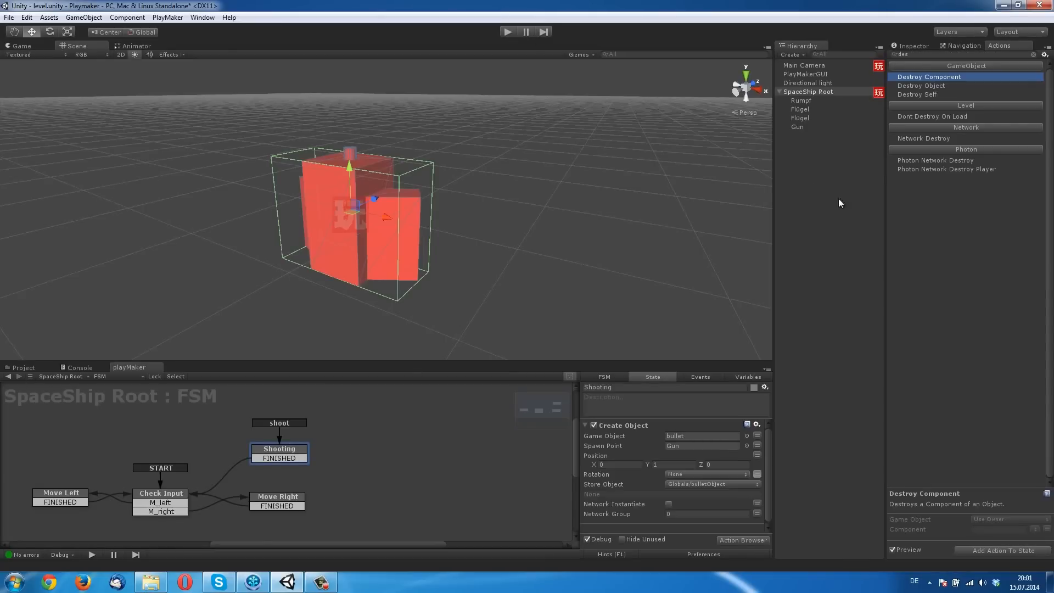
pyautogui.click(795, 140)
pyautogui.click(25, 367)
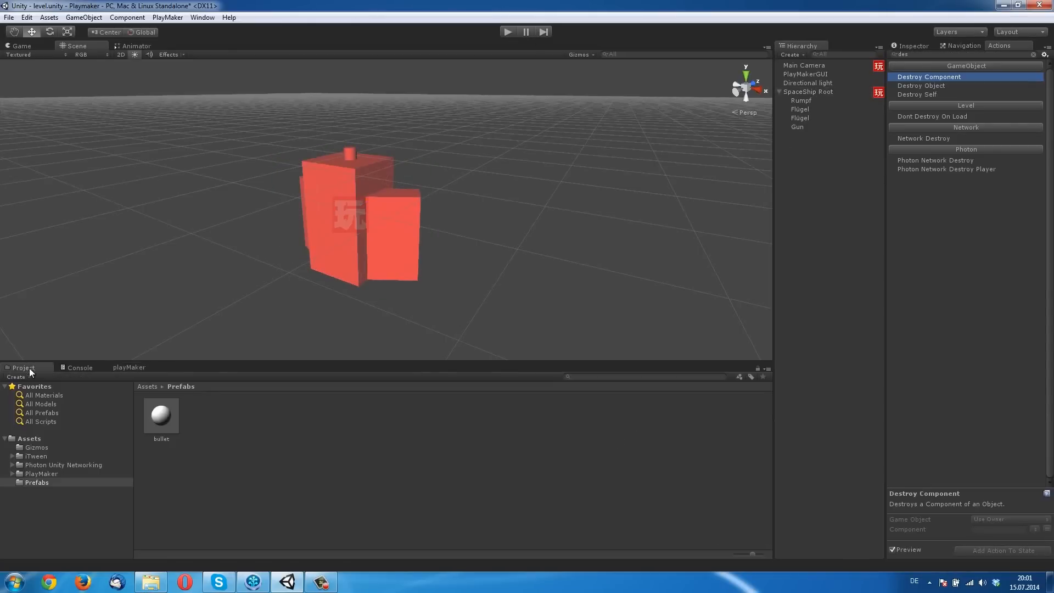
pyautogui.click(161, 417)
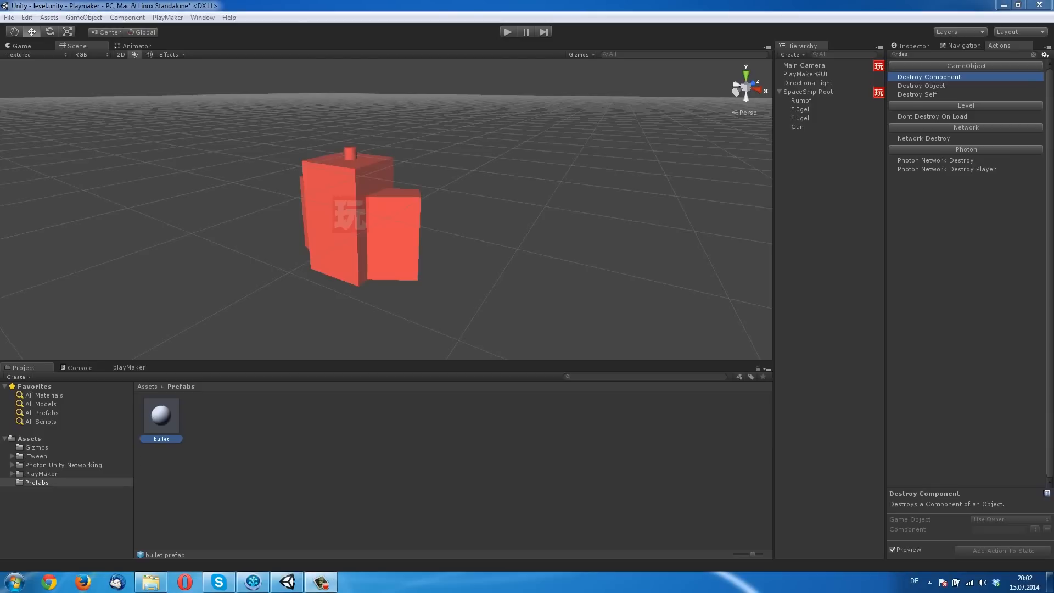
pyautogui.click(812, 92)
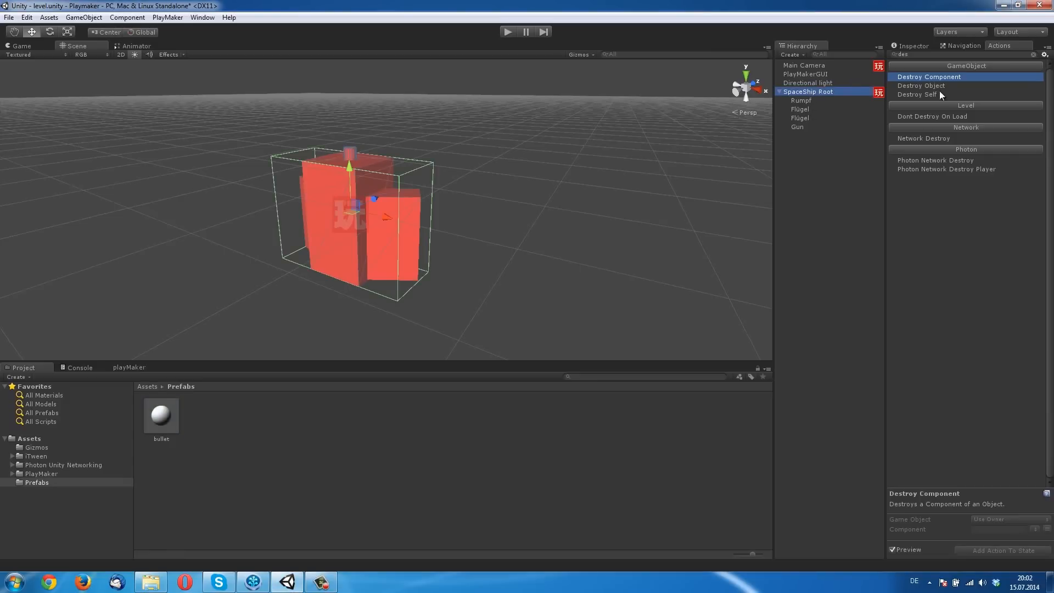
pyautogui.click(128, 367)
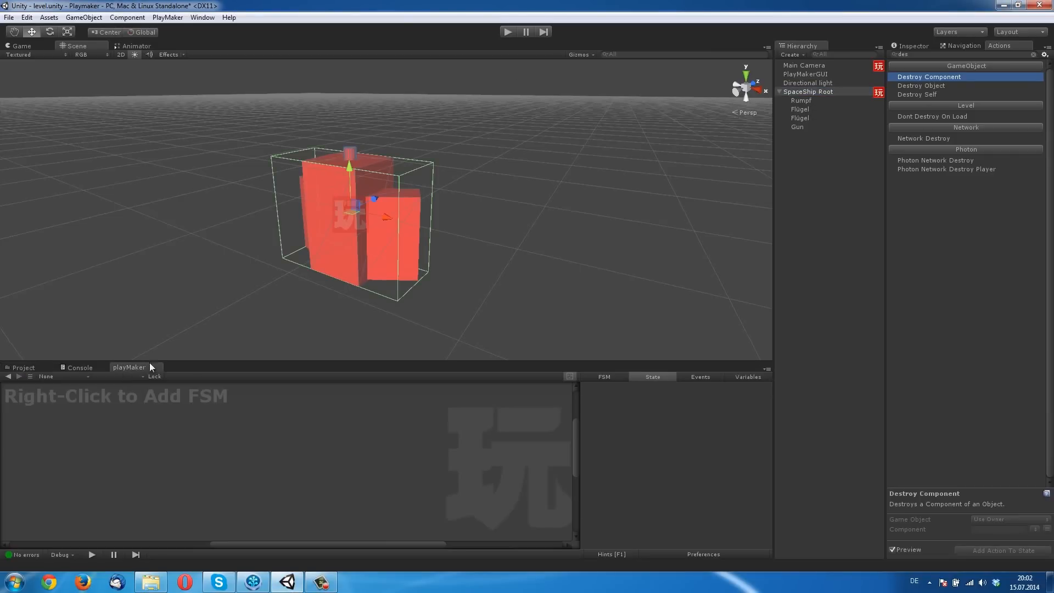
# Inspect the bullet prefab's components and its FSM, and briefly test-run the game
pyautogui.click(23, 369)
pyautogui.click(151, 418)
pyautogui.click(916, 46)
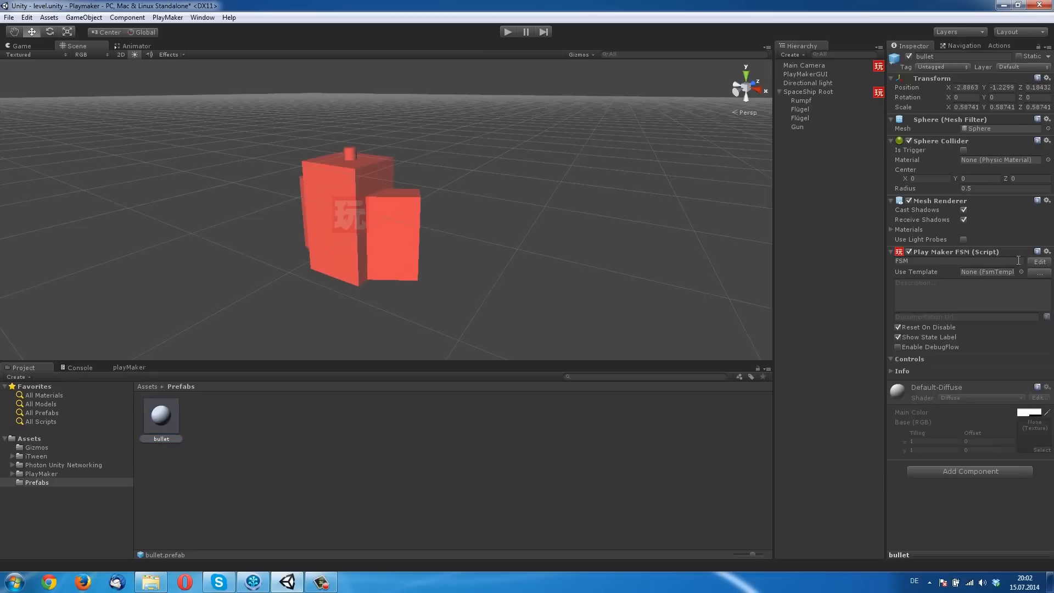
pyautogui.click(1000, 46)
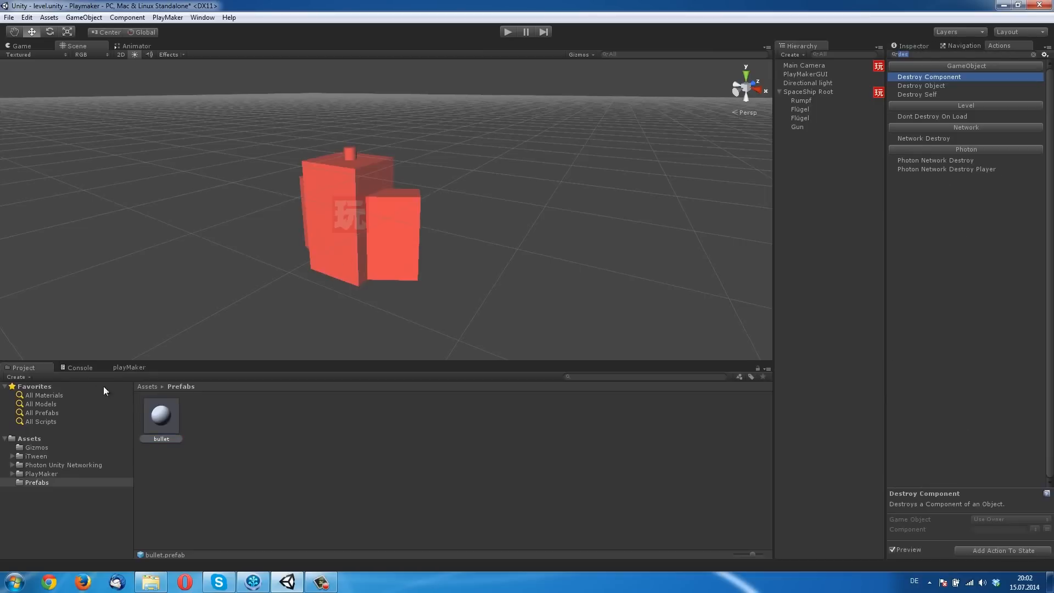
pyautogui.click(128, 367)
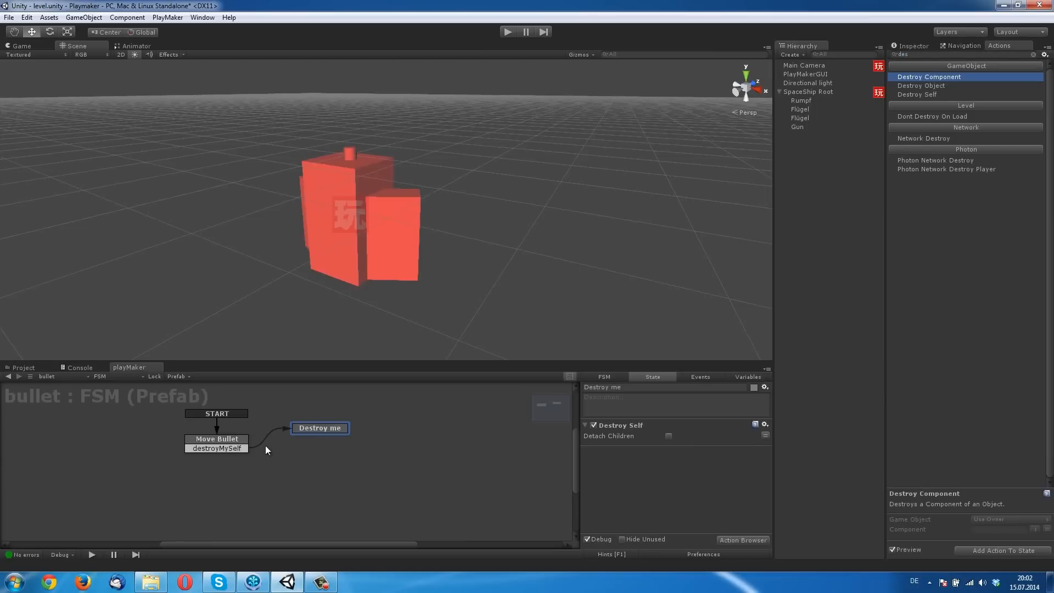
pyautogui.click(507, 34)
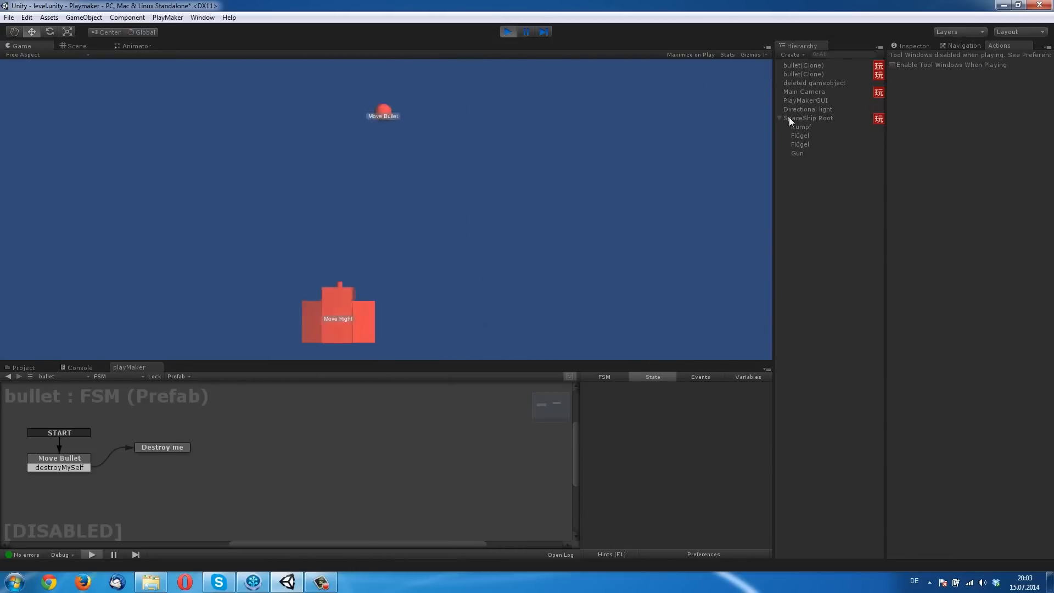
pyautogui.click(505, 33)
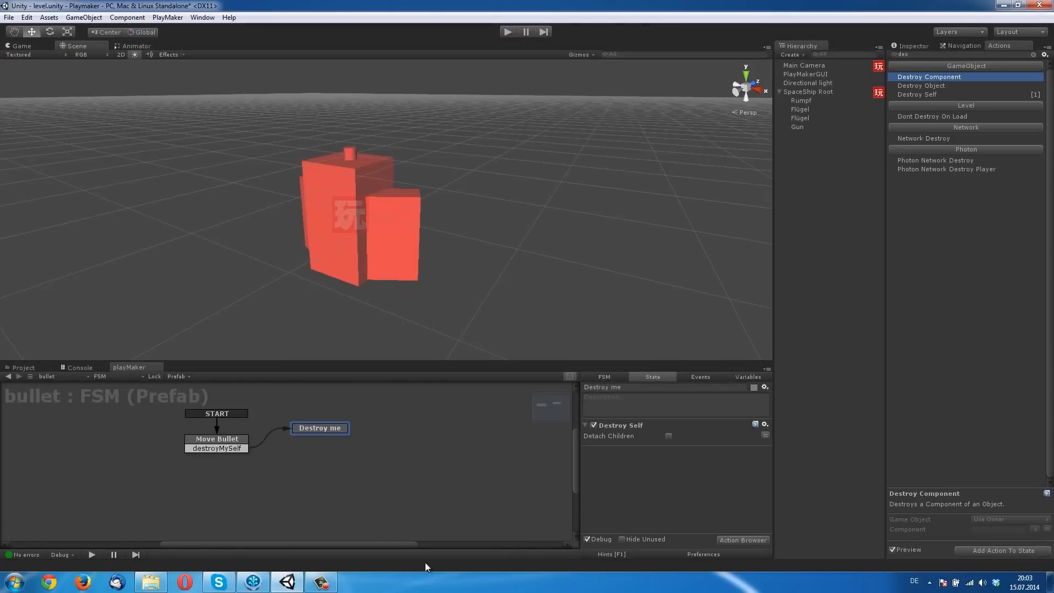
# Add a new state named Destroy Enemy to the bullet prefab's FSM and place it beside Move Bullet, opposite Destroy me
pyautogui.click(349, 545)
pyautogui.moveTo(337, 546); pyautogui.dragTo(303, 544)
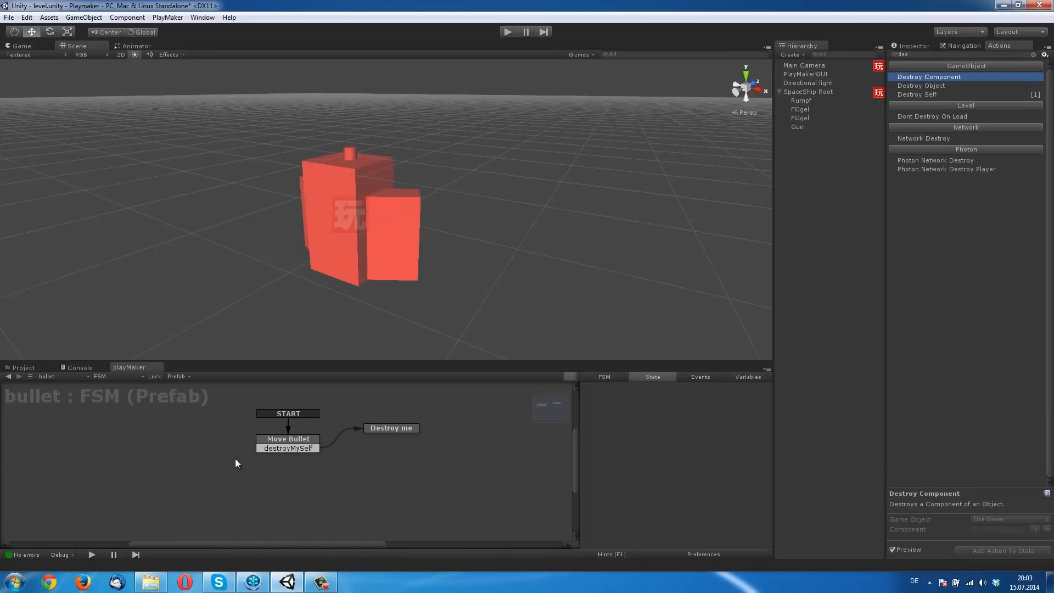
pyautogui.rightClick(209, 440)
pyautogui.click(226, 446)
pyautogui.click(632, 387)
pyautogui.write('Enem')
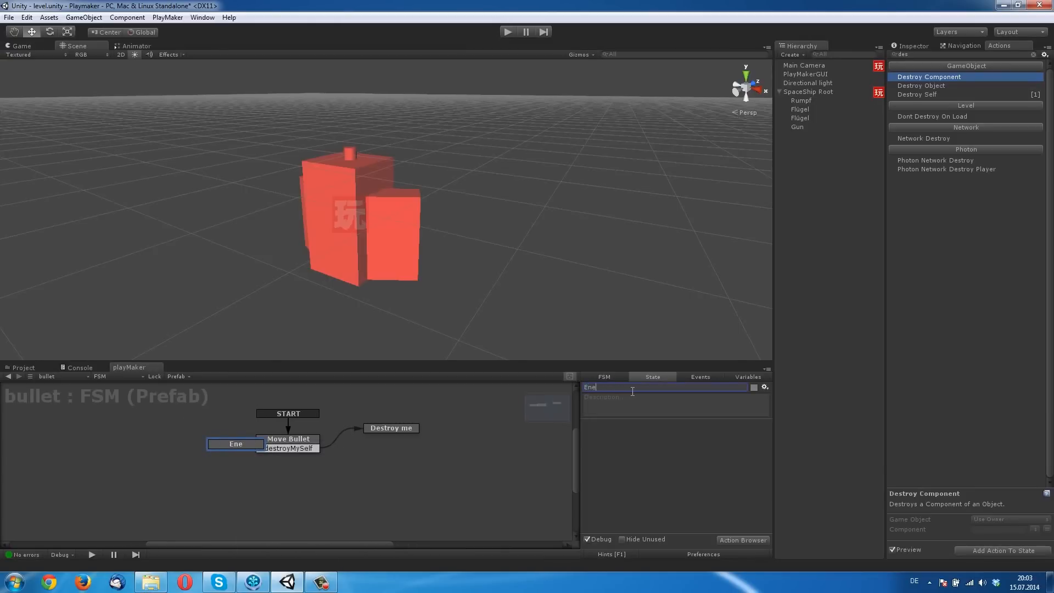
pyautogui.press('BackSpace')
pyautogui.press('BackSpace')
pyautogui.press('BackSpace')
pyautogui.press('BackSpace')
pyautogui.write('Destroy Enemy')
pyautogui.moveTo(234, 445); pyautogui.dragTo(178, 432)
pyautogui.click(278, 432)
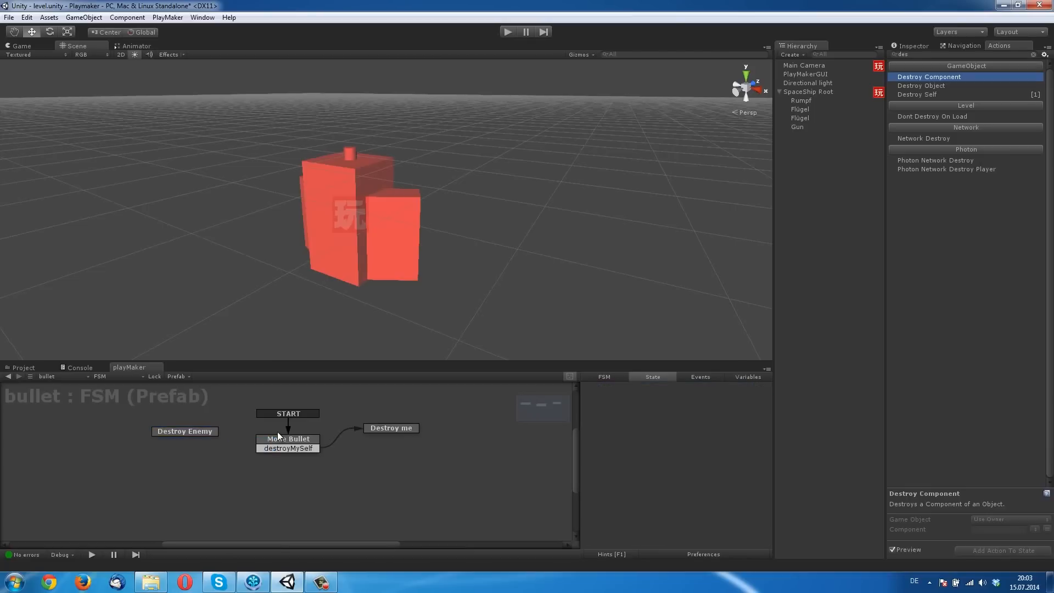
# Add an event named HitEnemy to the bullet prefab's FSM
pyautogui.click(702, 377)
pyautogui.click(695, 524)
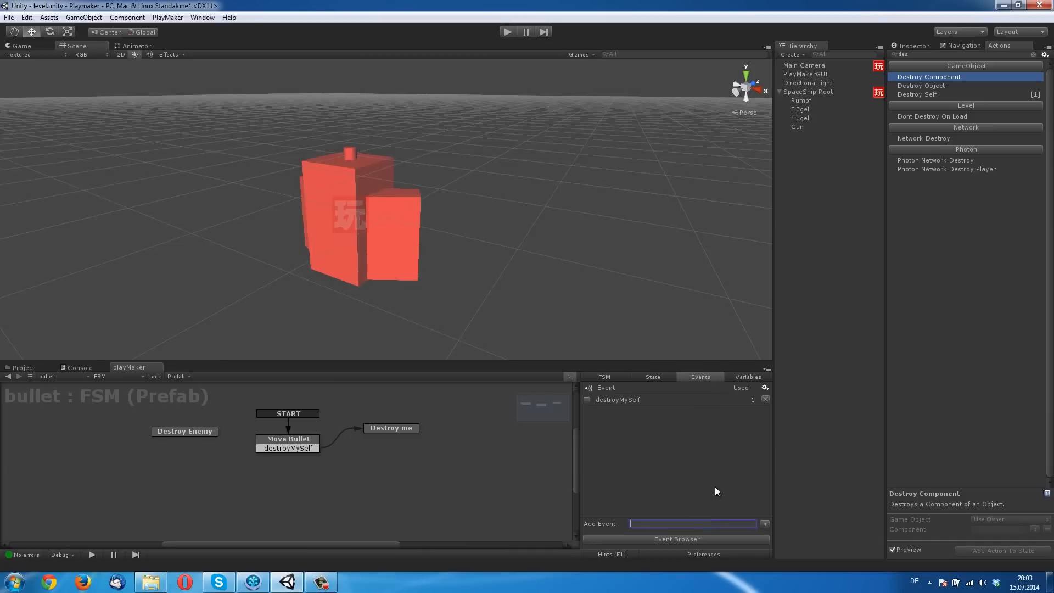
pyautogui.write('enemyD')
pyautogui.press('BackSpace')
pyautogui.press('BackSpace')
pyautogui.press('BackSpace')
pyautogui.press('BackSpace')
pyautogui.press('BackSpace')
pyautogui.press('BackSpace')
pyautogui.write('HitEnemy')
pyautogui.press('Return')
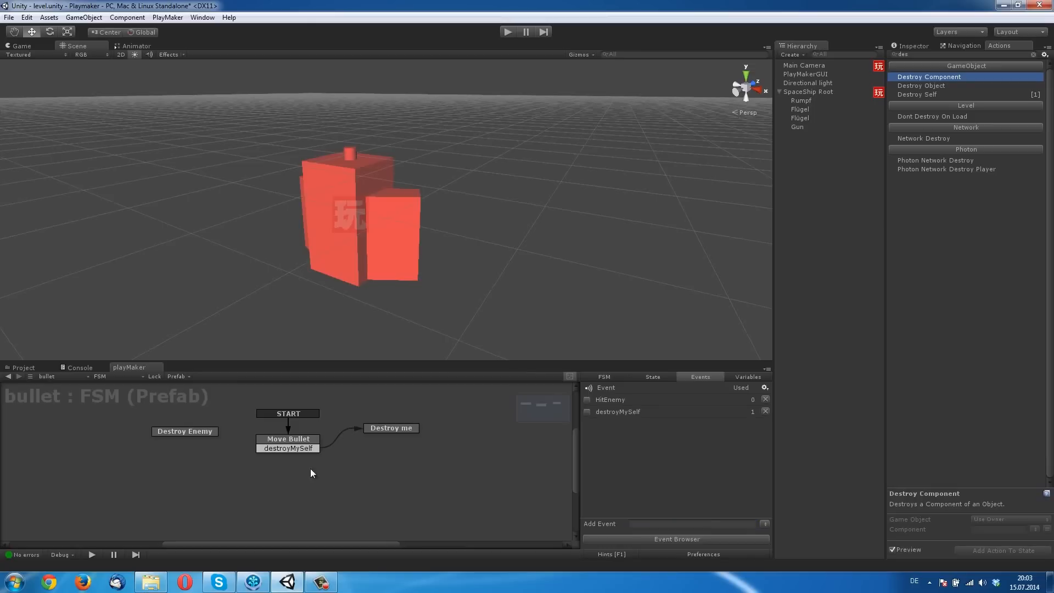
# Add a HitEnemy transition to the Move Bullet state and link it to the Destroy Enemy state
pyautogui.rightClick(297, 434)
pyautogui.click(276, 445)
pyautogui.rightClick(276, 446)
pyautogui.moveTo(319, 448)
pyautogui.click(426, 460)
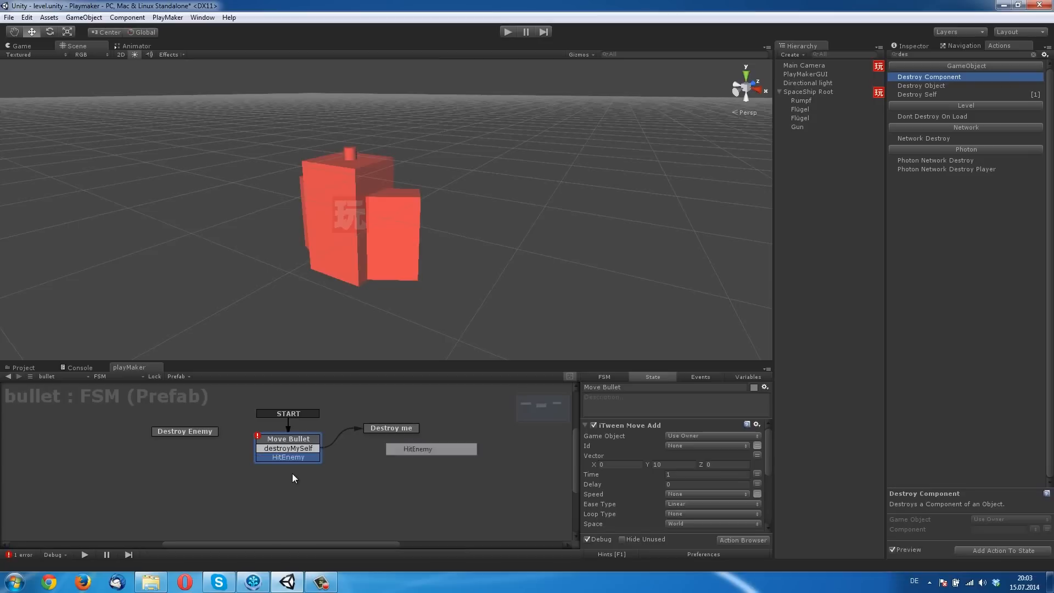
pyautogui.moveTo(264, 450); pyautogui.dragTo(196, 431)
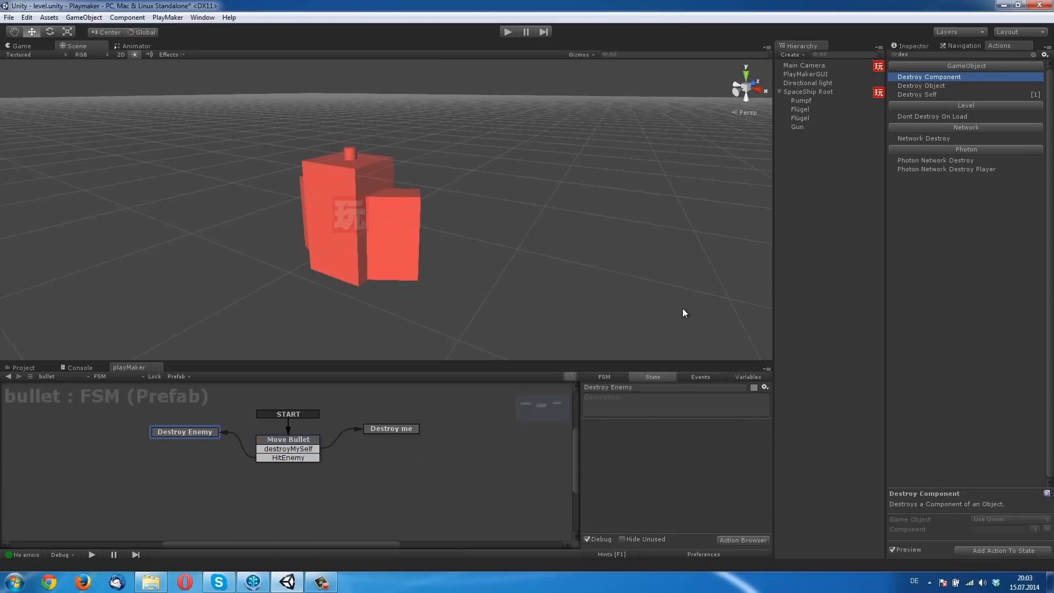
# Add a Rigidbody component to the bullet prefab, turn off its Use Gravity option, and save the scene
pyautogui.click(298, 437)
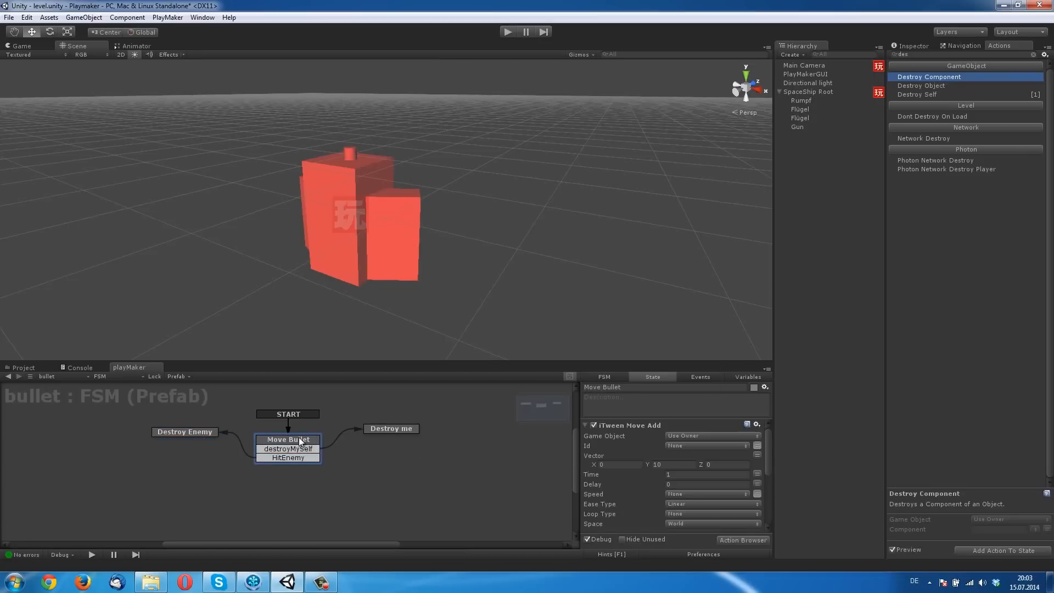
pyautogui.click(586, 426)
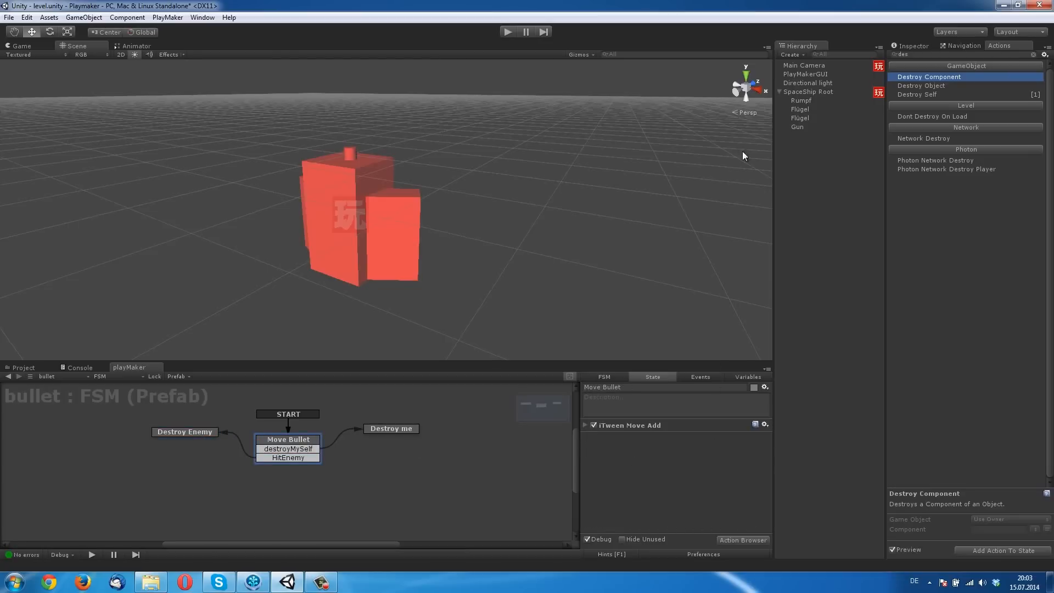
pyautogui.click(22, 367)
pyautogui.click(154, 421)
pyautogui.click(911, 46)
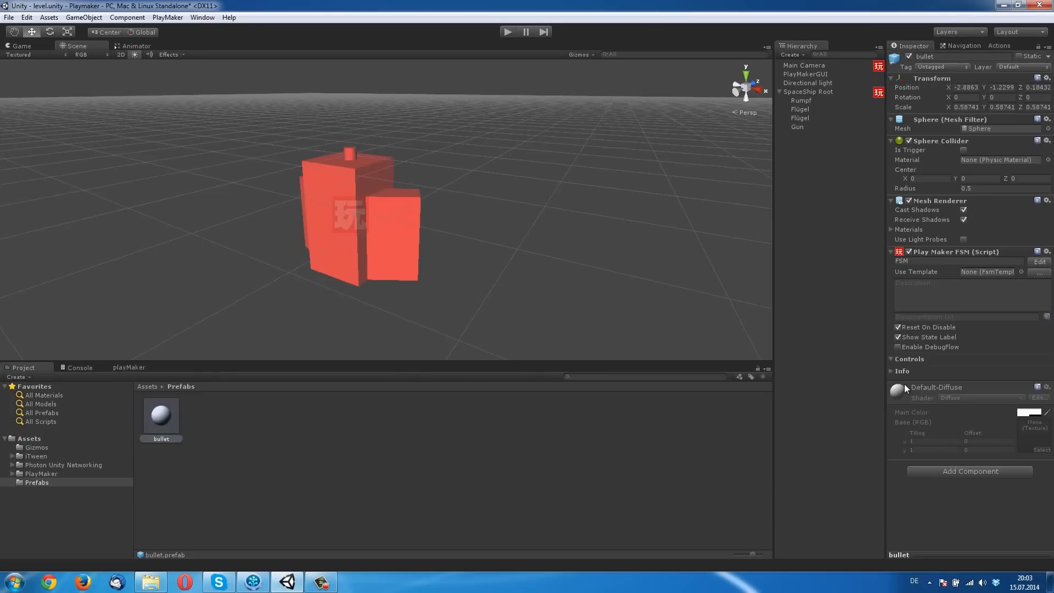
pyautogui.click(974, 472)
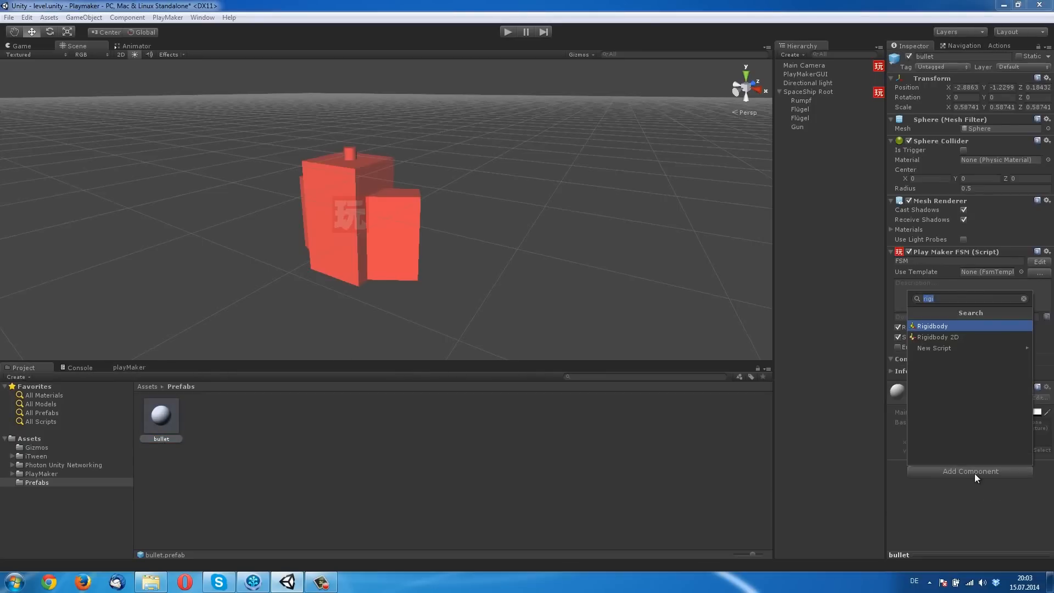
pyautogui.click(942, 328)
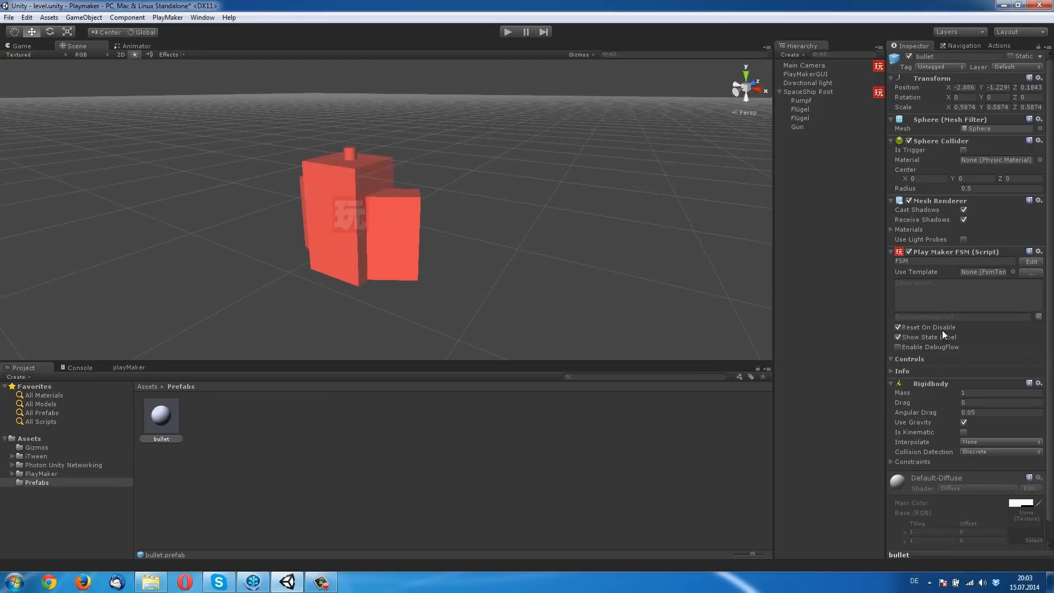
pyautogui.click(964, 422)
pyautogui.hotkey('ctrl', 's')
# Add a Collision Event action to the bullet FSM's Move Bullet state, with Collision set to On Collision Enter
pyautogui.click(127, 368)
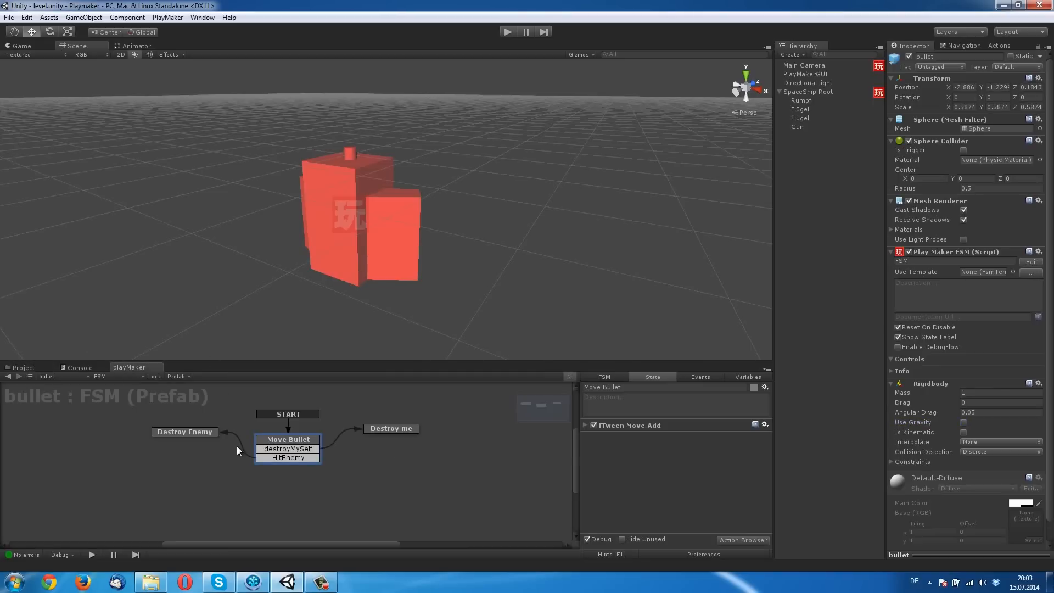
pyautogui.click(1011, 47)
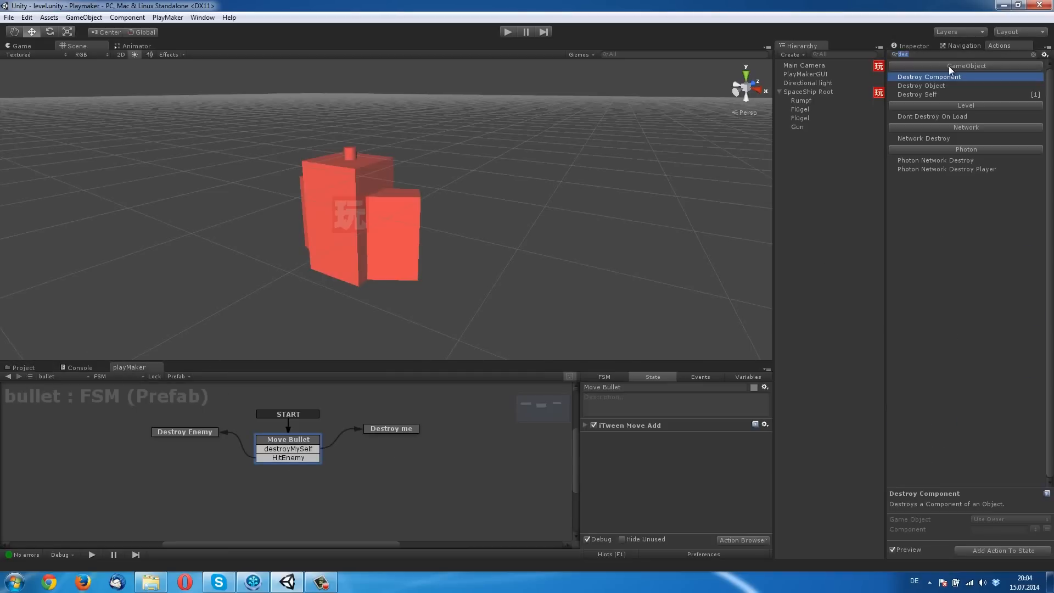
pyautogui.write('coll')
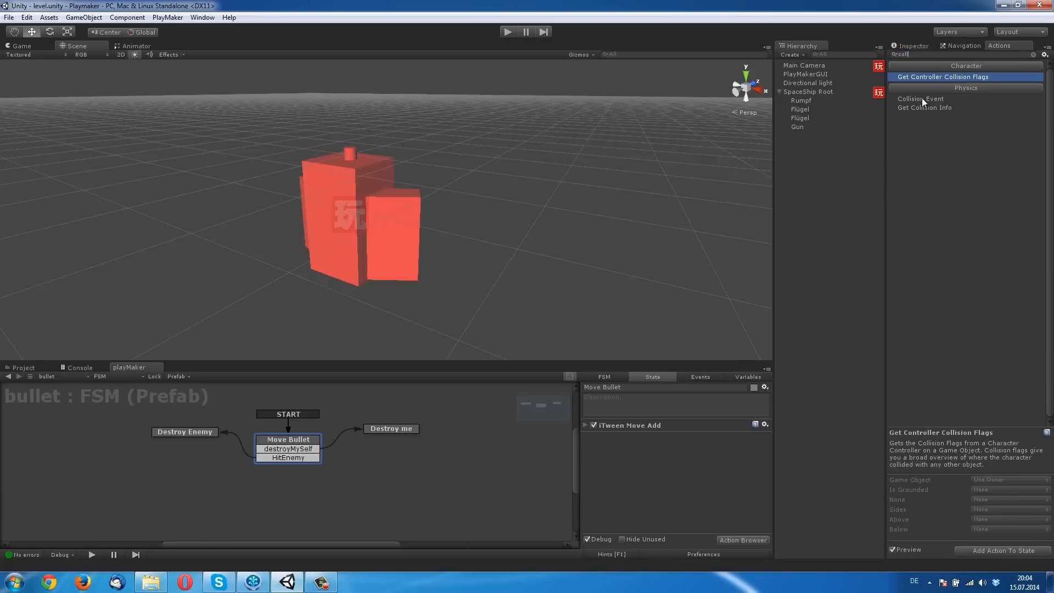
pyautogui.moveTo(925, 100); pyautogui.dragTo(637, 479)
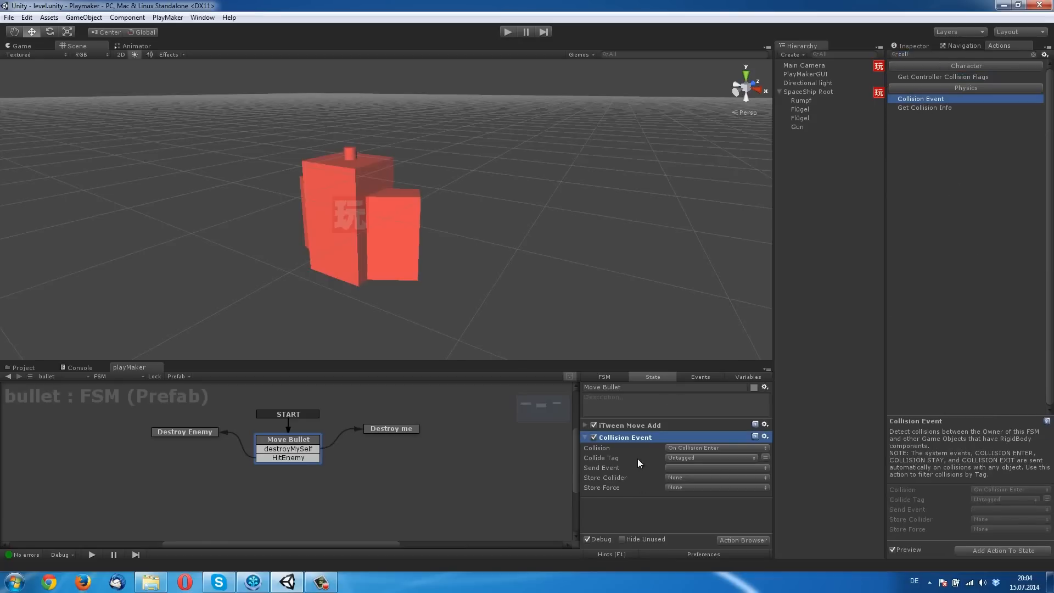
pyautogui.click(701, 449)
pyautogui.click(713, 462)
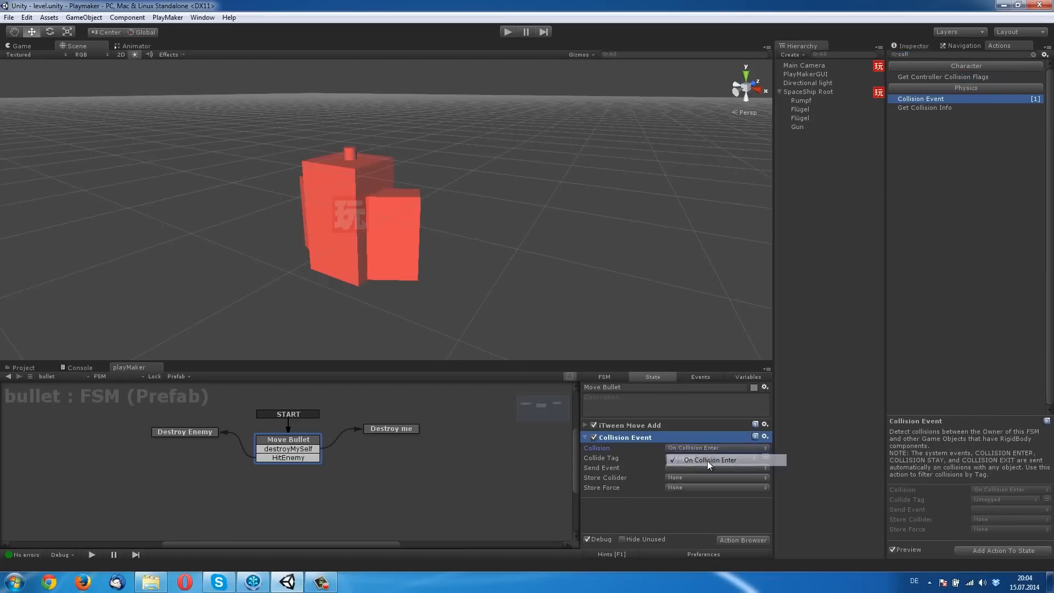
pyautogui.click(702, 458)
pyautogui.click(673, 520)
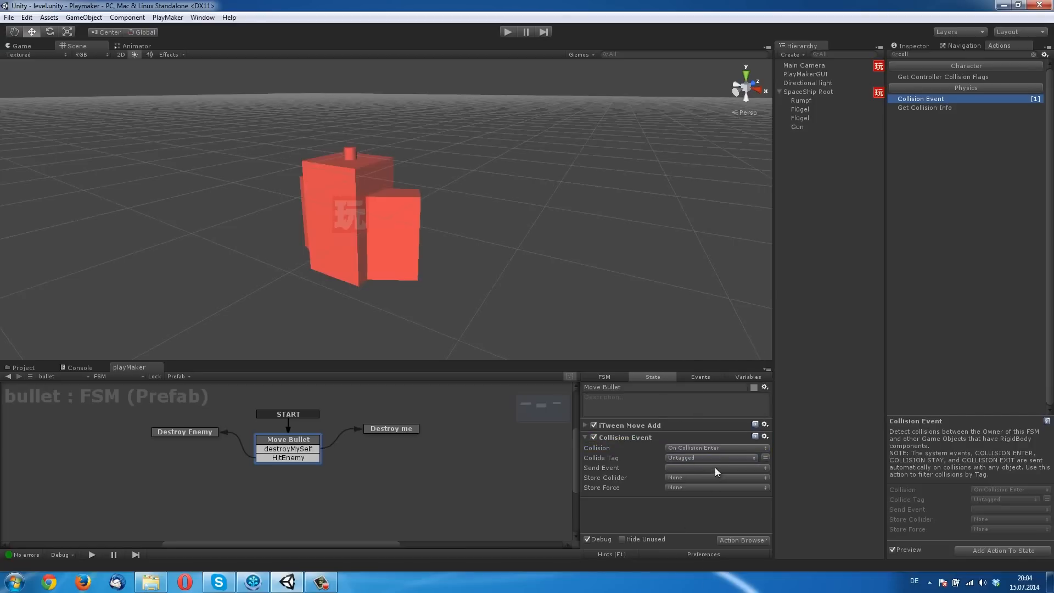
# Create a cube, stretch it along X to a scale of about 3.3, and raise it above the spaceship
pyautogui.scroll(-10, 308, 230)
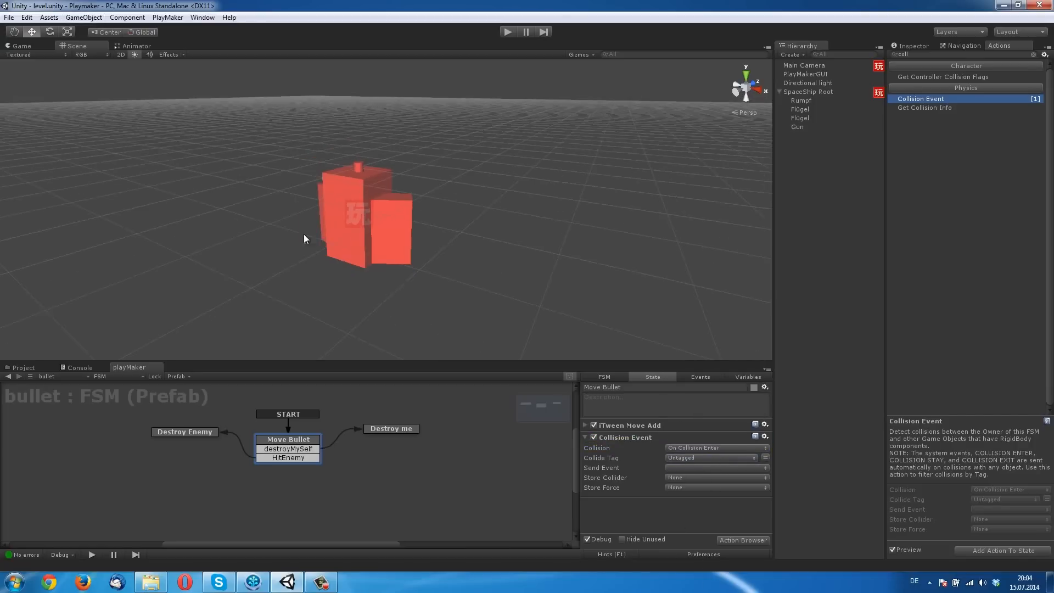
pyautogui.click(83, 17)
pyautogui.moveTo(127, 54)
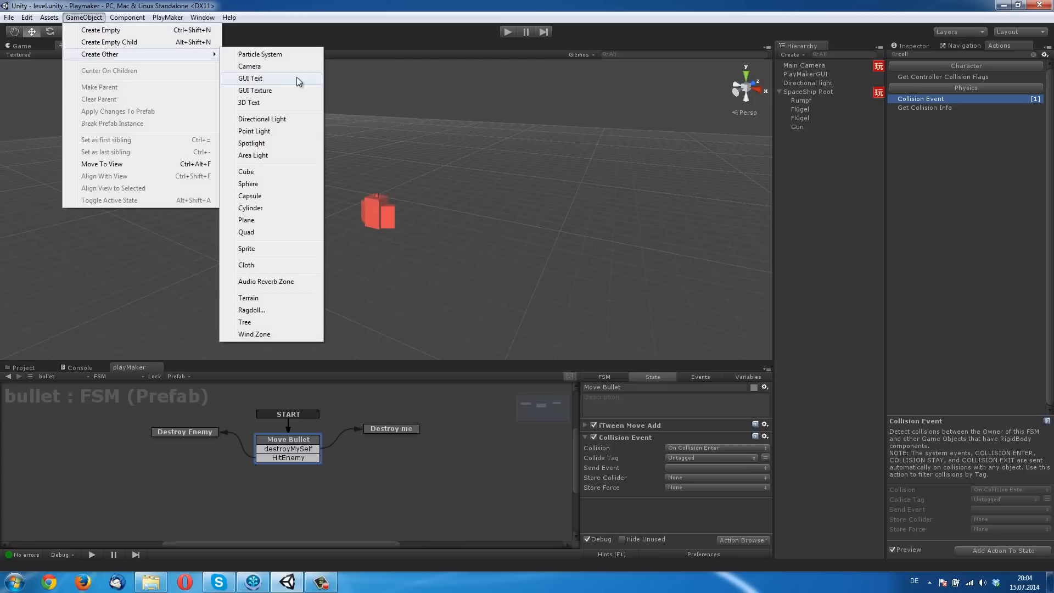
pyautogui.click(261, 171)
pyautogui.keyDown('alt'); pyautogui.moveTo(478, 222); pyautogui.dragTo(388, 208); pyautogui.keyUp('alt')
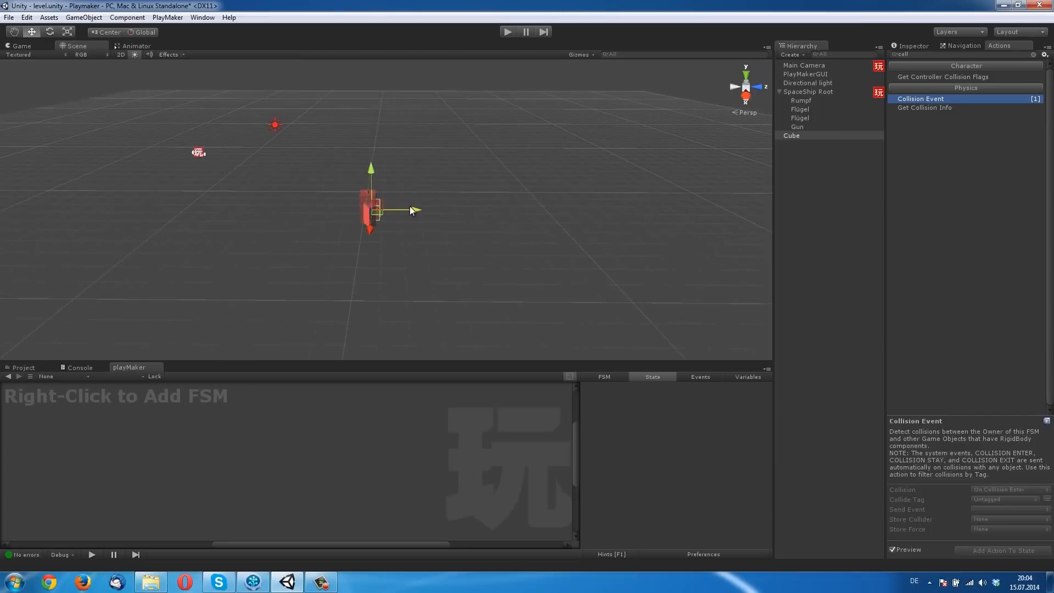
pyautogui.press('r')
pyautogui.moveTo(365, 232); pyautogui.dragTo(353, 306)
pyautogui.press('w')
pyautogui.moveTo(366, 173); pyautogui.dragTo(370, 77)
# Flatten the cube to a Y scale of about 0.71 and raise it to about Y 7, checking it in a test run
pyautogui.press('e')
pyautogui.press('r')
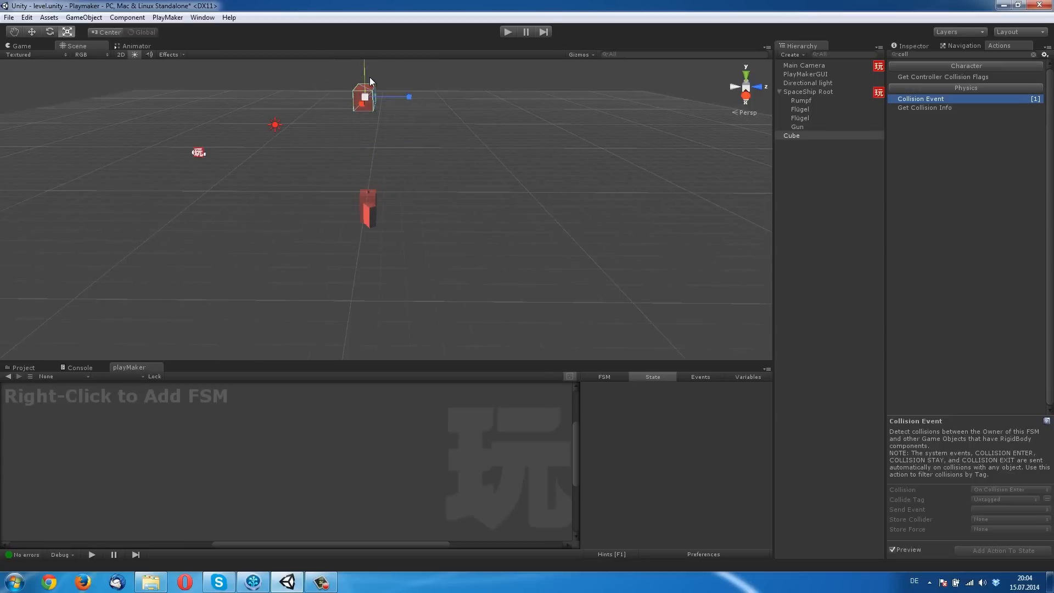
pyautogui.scroll(-2, 373, 104)
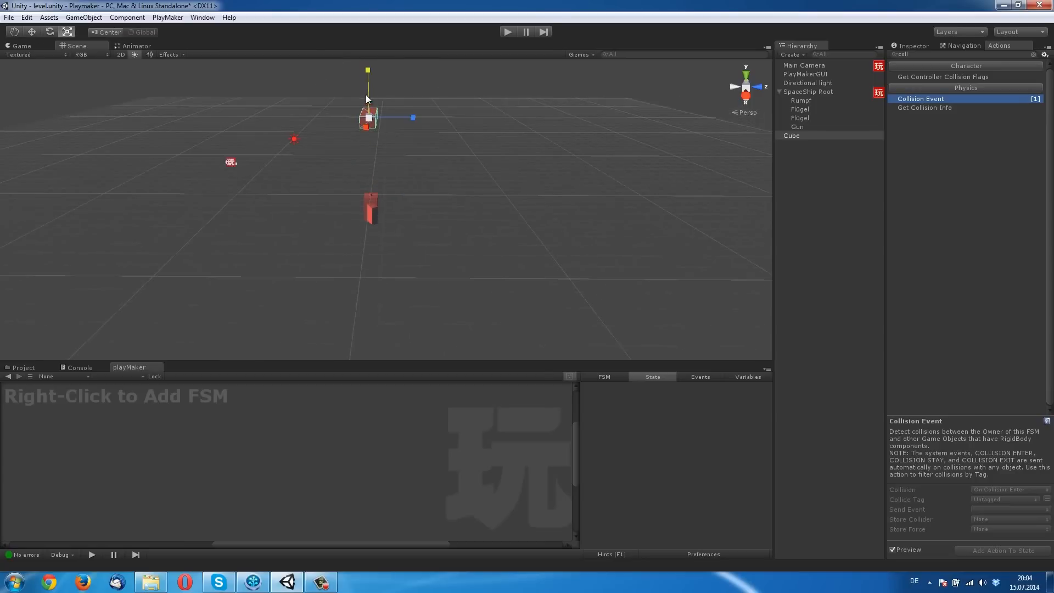
pyautogui.press('w')
pyautogui.moveTo(365, 77); pyautogui.dragTo(381, 51)
pyautogui.click(507, 32)
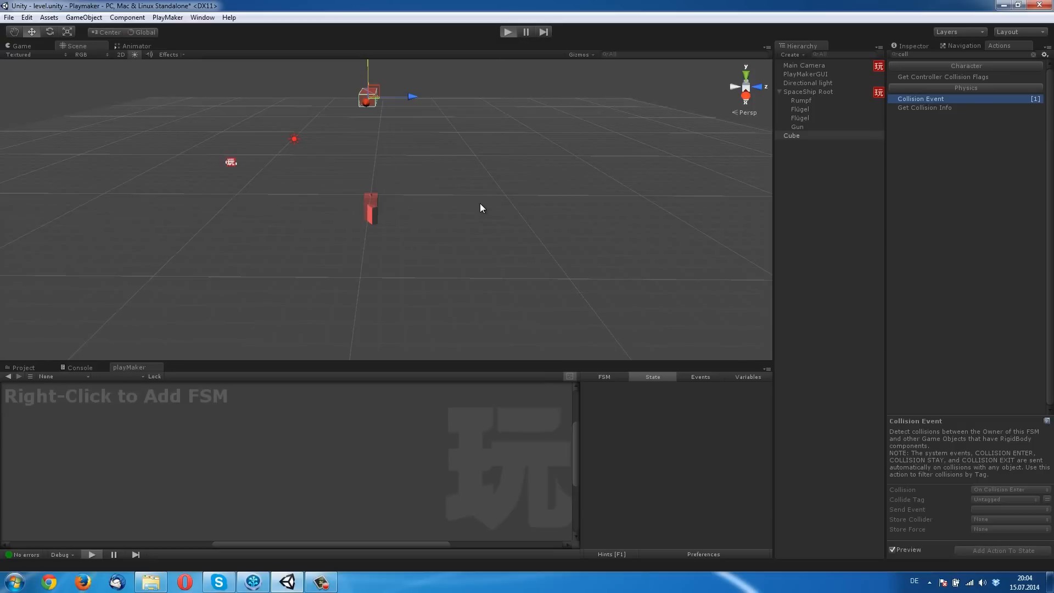
pyautogui.click(508, 33)
# Shift the cube along X to about 4.8 and test-run the game to check its placement
pyautogui.keyDown('alt'); pyautogui.moveTo(449, 141); pyautogui.dragTo(377, 152); pyautogui.keyUp('alt')
pyautogui.moveTo(347, 103); pyautogui.dragTo(309, 115)
pyautogui.click(508, 32)
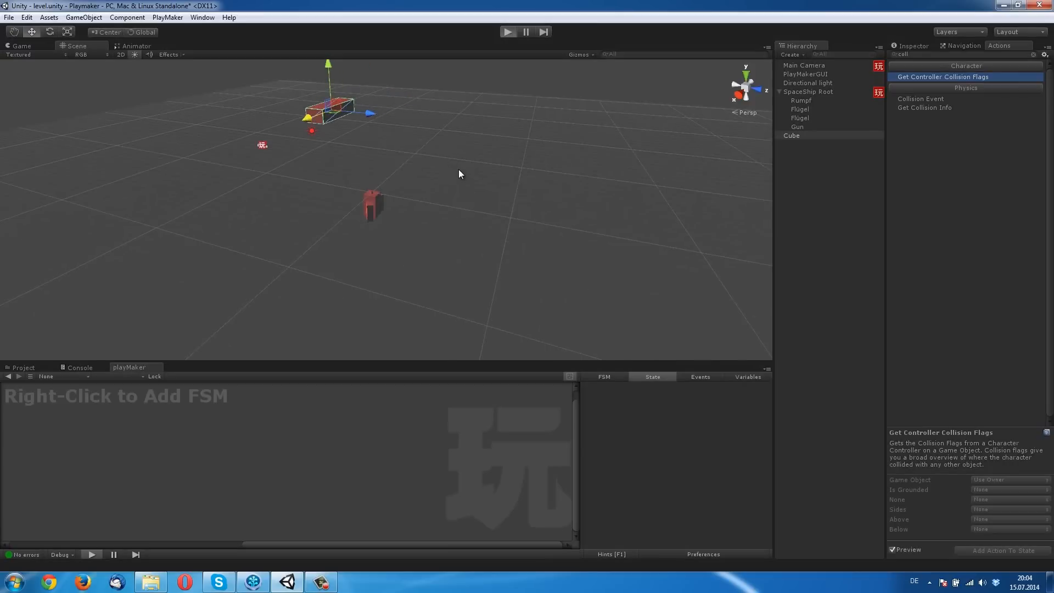
pyautogui.click(509, 33)
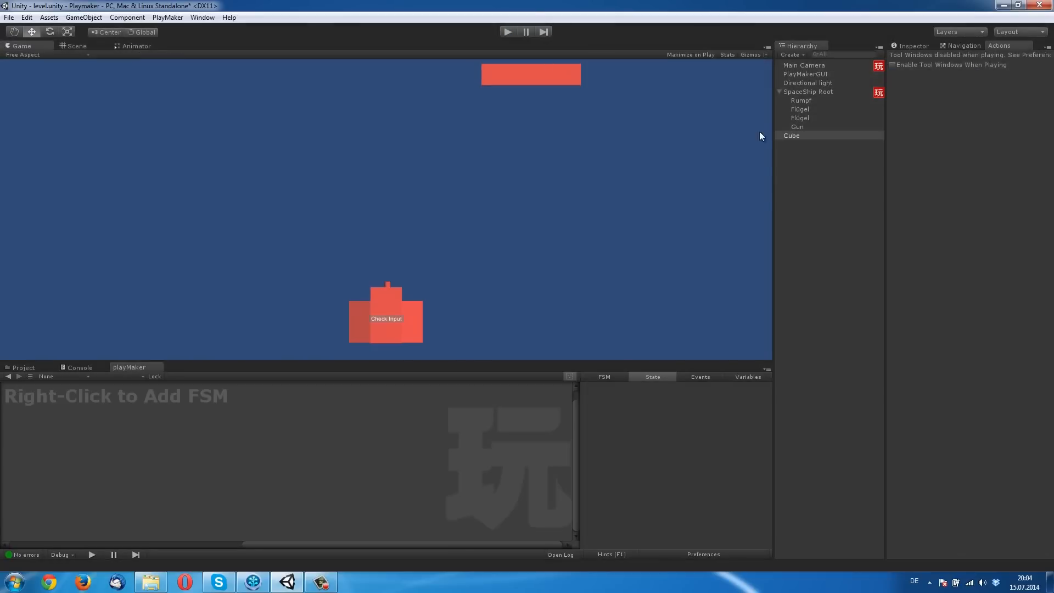
# Try to rename the cube Enemy and examine the project's tag list
pyautogui.click(794, 135)
pyautogui.click(912, 45)
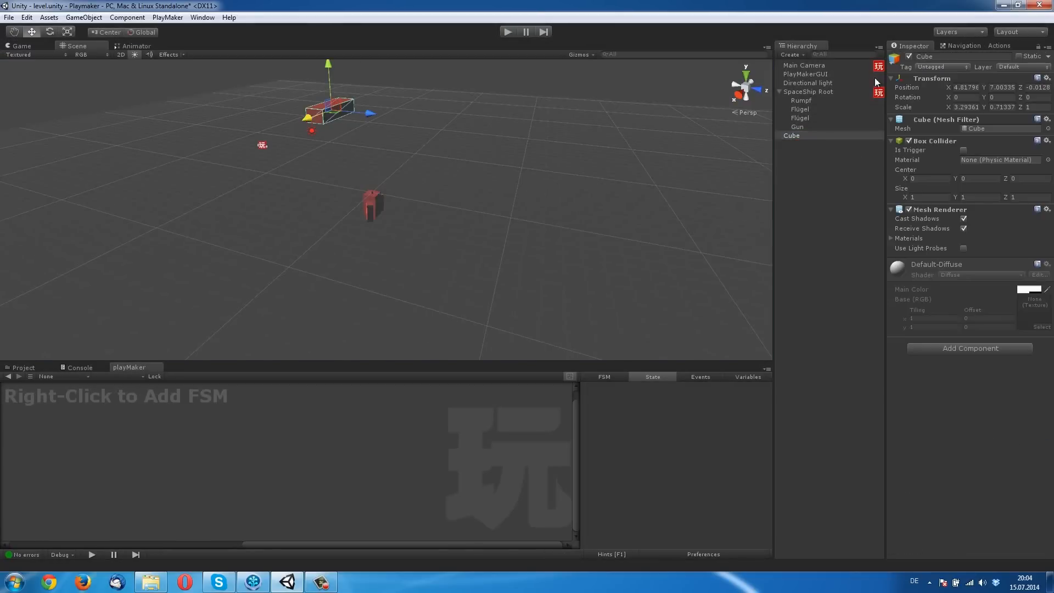
pyautogui.write('Enemy')
pyautogui.click(927, 67)
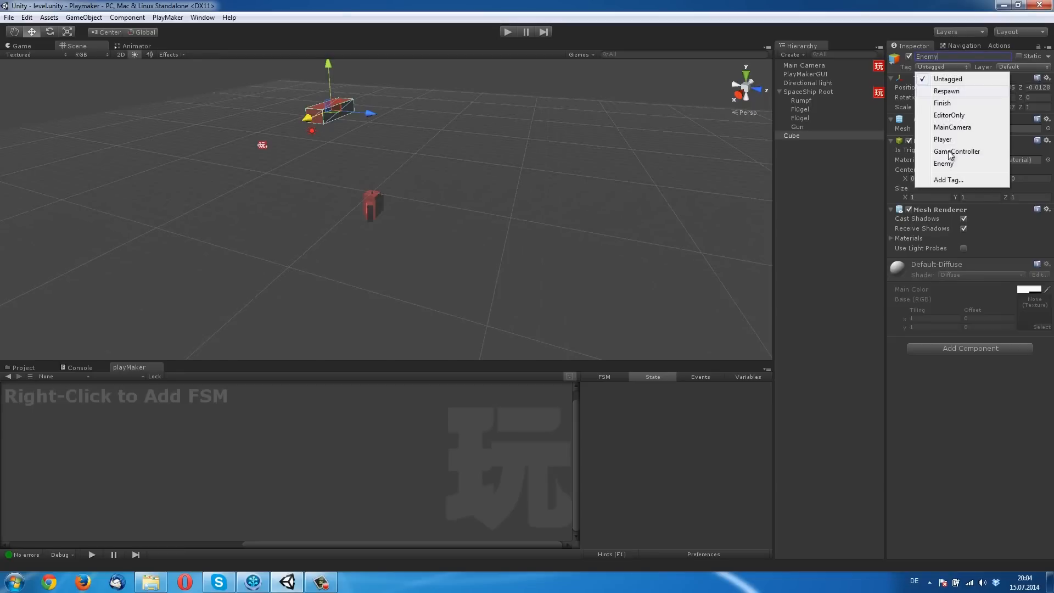
pyautogui.click(942, 180)
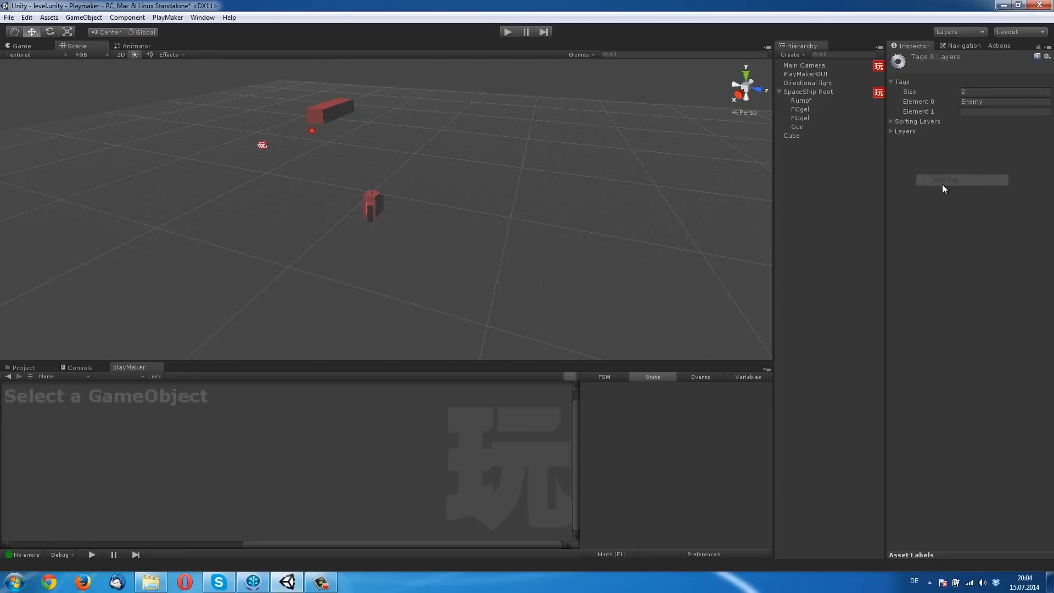
pyautogui.click(975, 102)
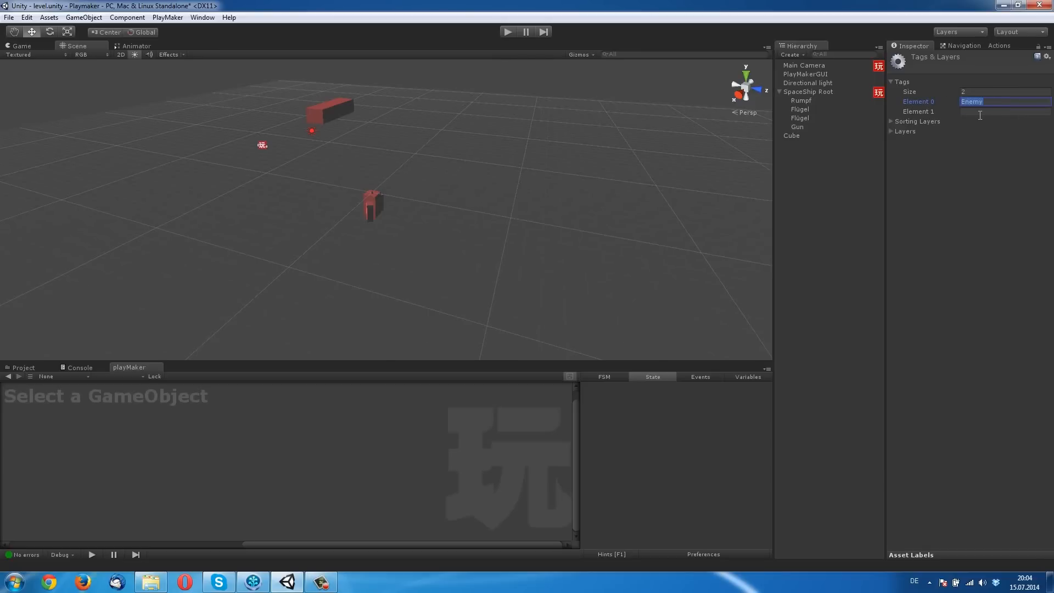
# Rename the Cube object as Enemy
pyautogui.click(803, 136)
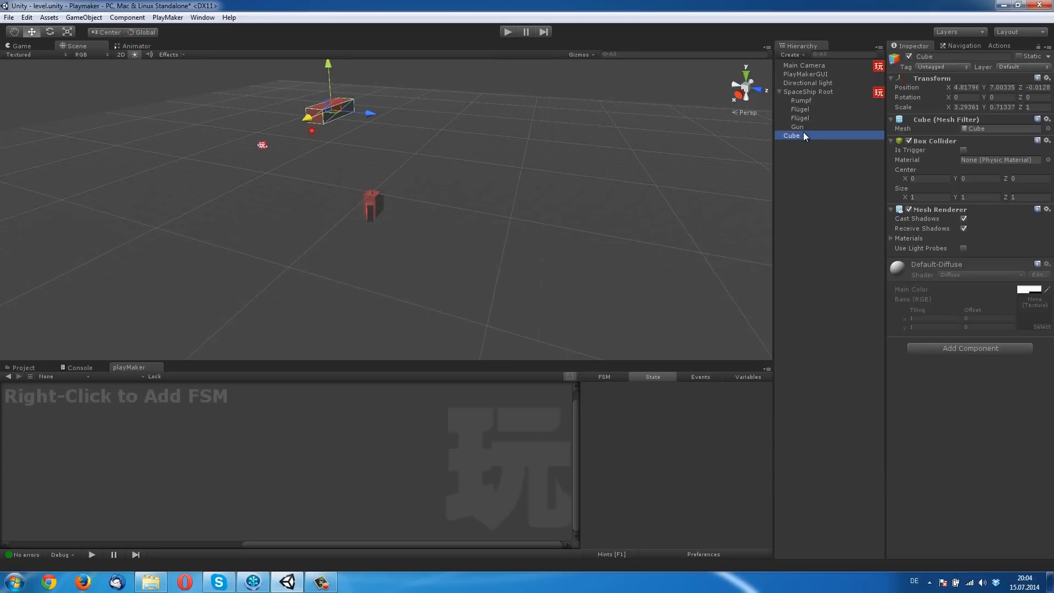
pyautogui.click(934, 56)
pyautogui.write('+')
pyautogui.press('BackSpace')
pyautogui.press('BackSpace')
pyautogui.press('BackSpace')
pyautogui.press('BackSpace')
pyautogui.press('BackSpace')
pyautogui.write('Enem')
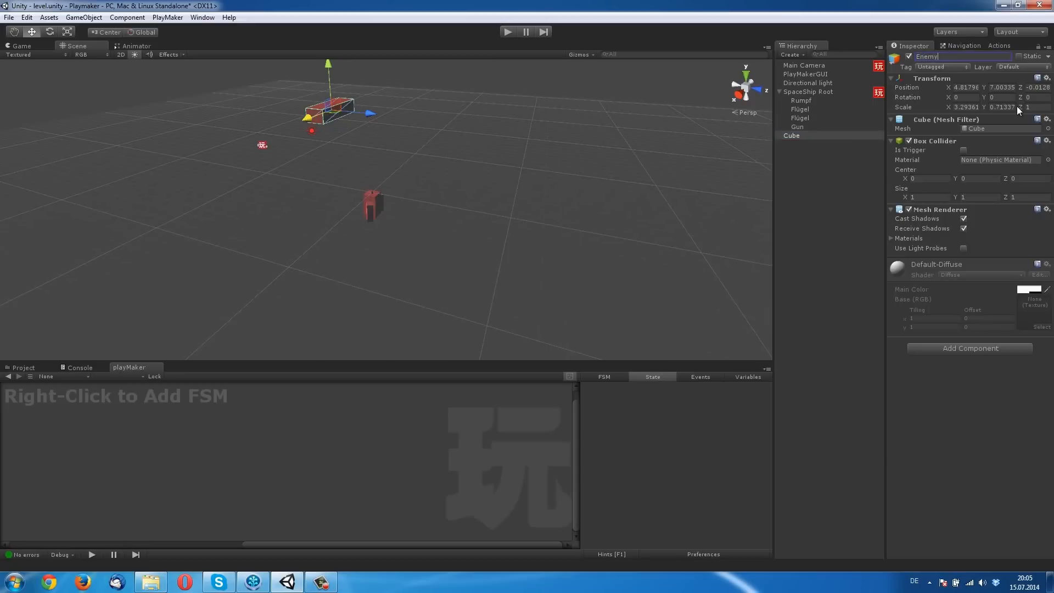
pyautogui.write('y')
pyautogui.press('Return')
# Assign the Enemy tag to the Enemy object and save the scene
pyautogui.click(955, 67)
pyautogui.click(953, 165)
pyautogui.hotkey('ctrl', 's')
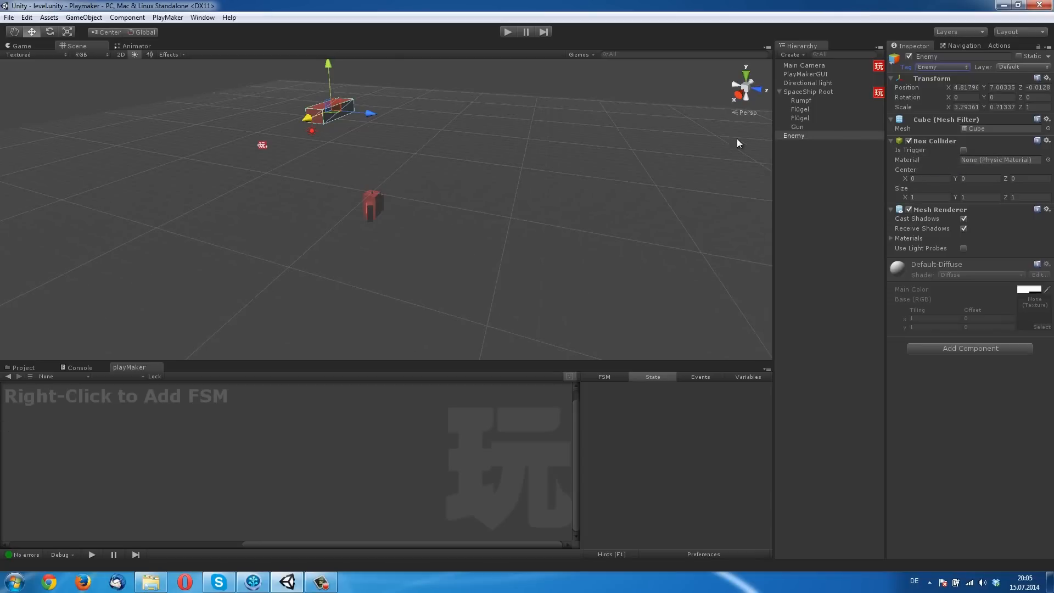
# In the bullet's Move Bullet state, set the Collision Event's Collide Tag to Enemy and its Send Event to HitEnemy
pyautogui.click(34, 371)
pyautogui.click(161, 417)
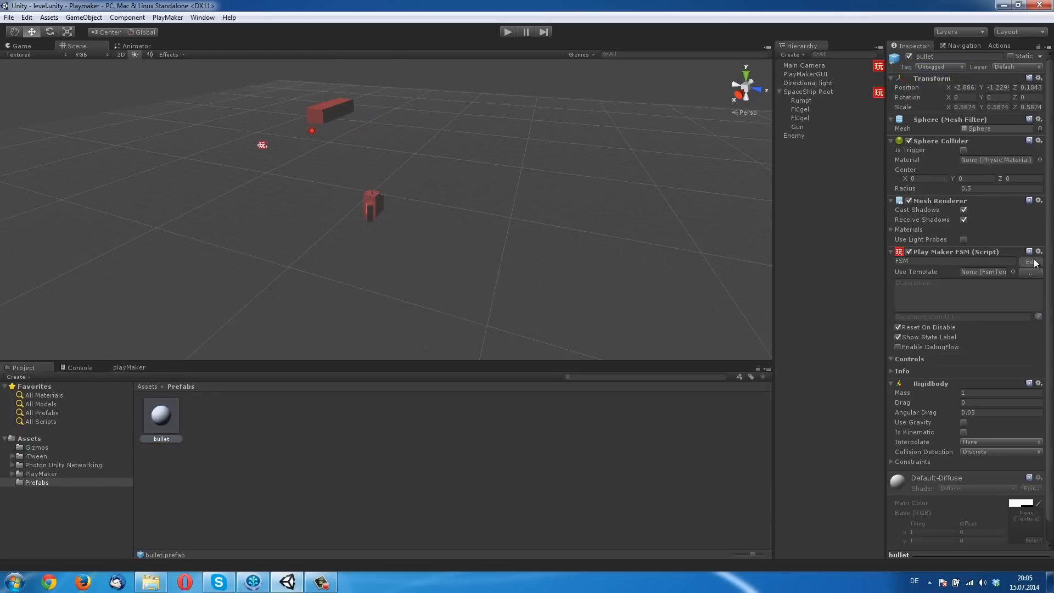
pyautogui.click(999, 46)
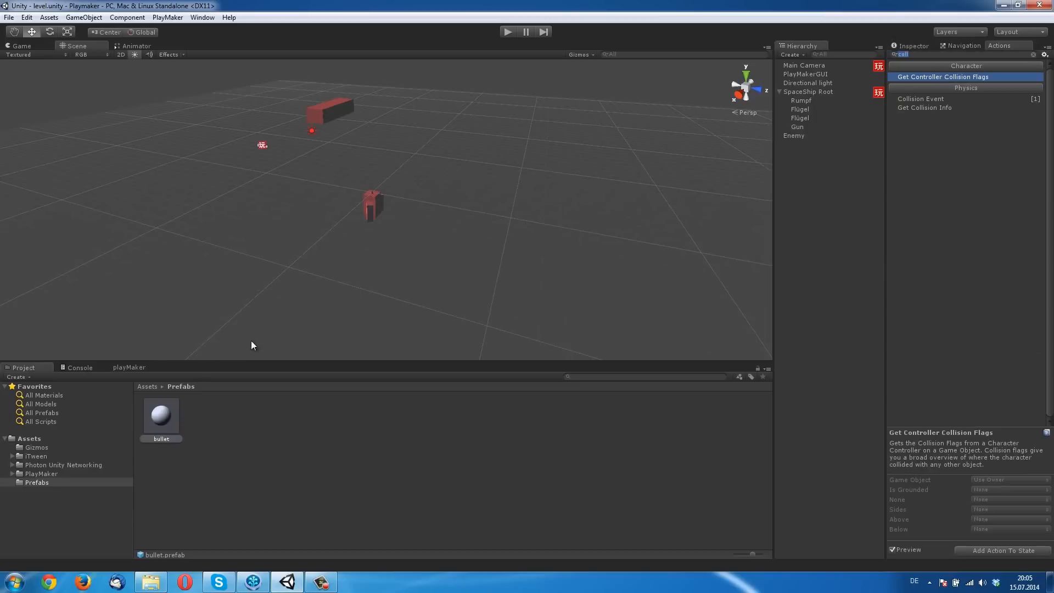
pyautogui.click(129, 367)
pyautogui.click(281, 448)
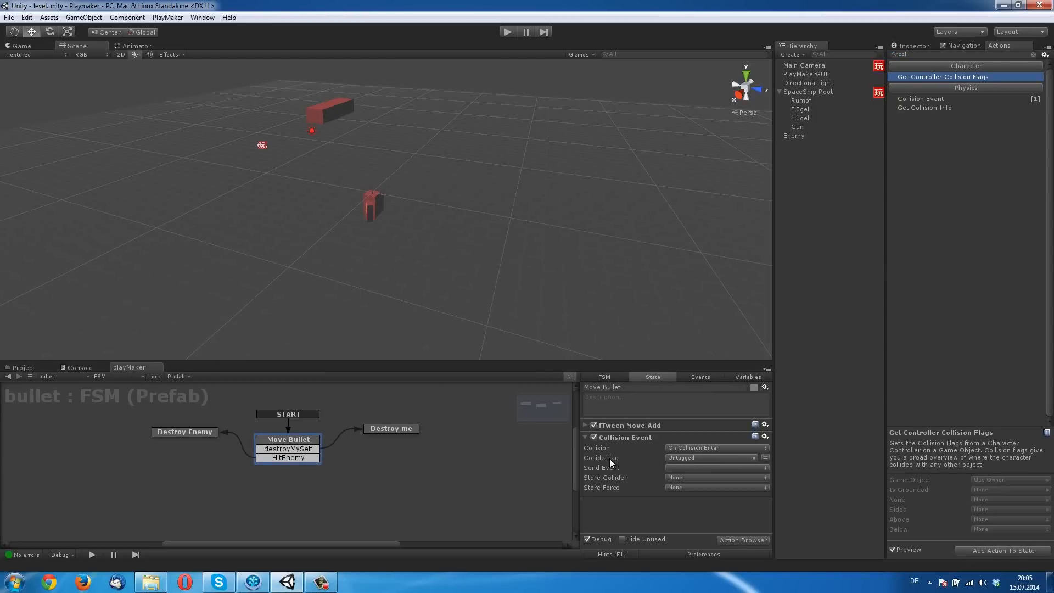
pyautogui.click(705, 458)
pyautogui.click(687, 439)
pyautogui.click(695, 469)
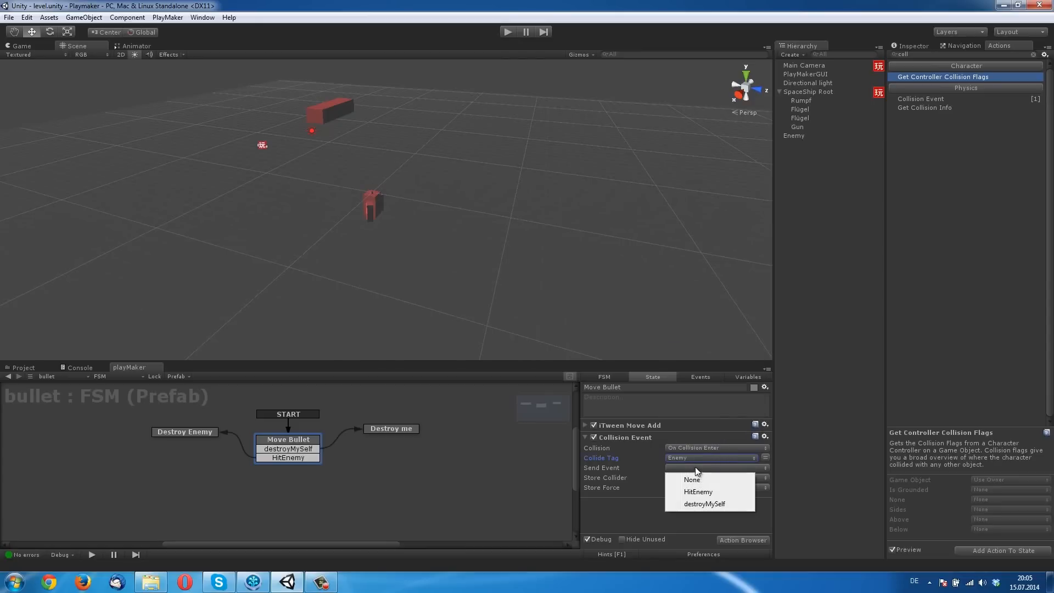
pyautogui.click(713, 501)
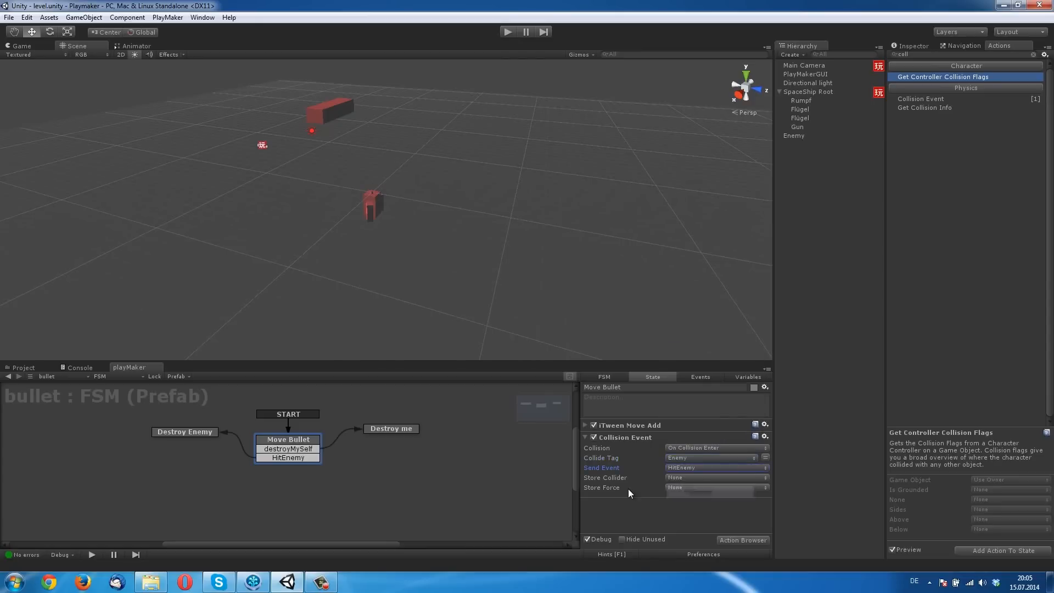
# Create a GameObject variable named enemy in the bullet prefab's FSM
pyautogui.click(669, 478)
pyautogui.click(627, 523)
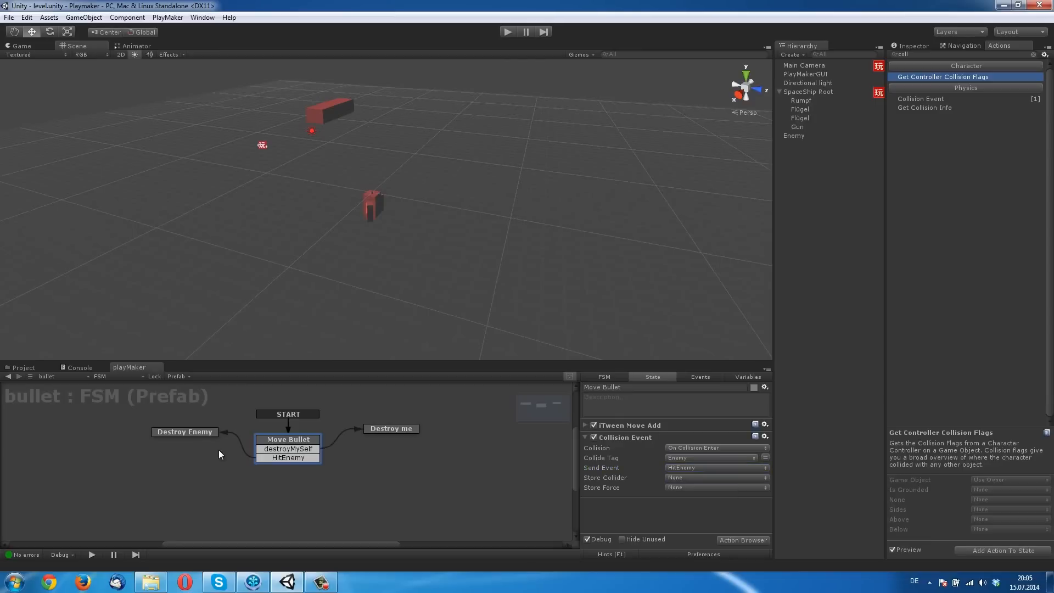
pyautogui.click(743, 377)
pyautogui.click(667, 524)
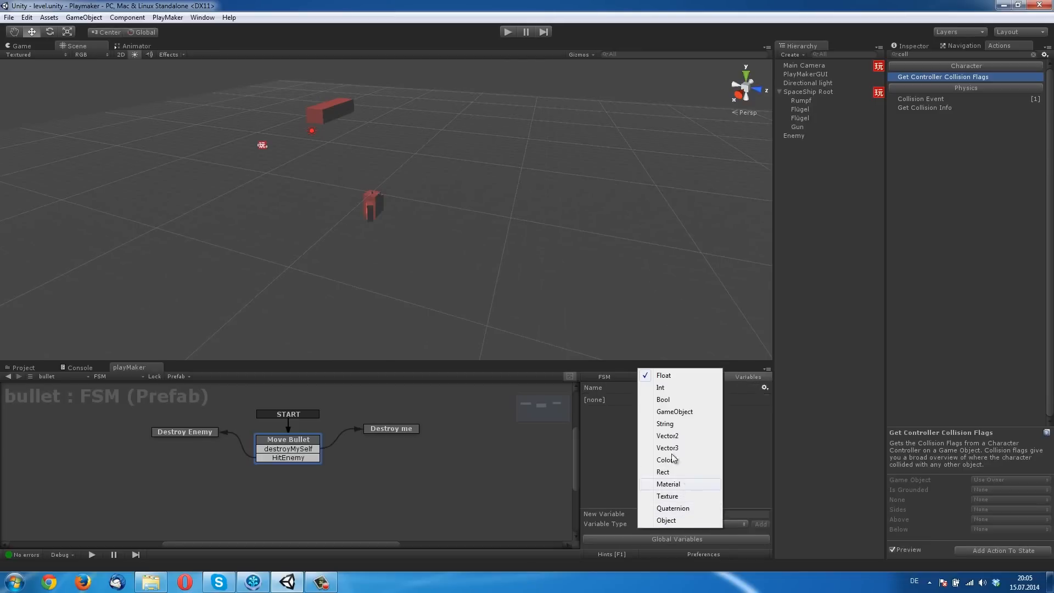
pyautogui.click(678, 411)
pyautogui.click(666, 513)
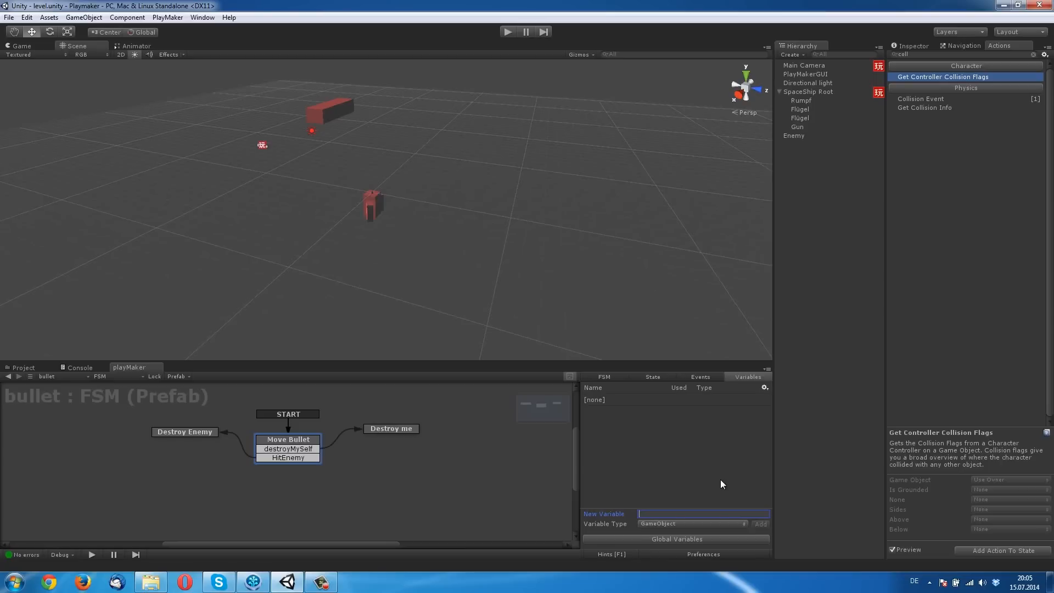
pyautogui.write('enemy')
pyautogui.press('Return')
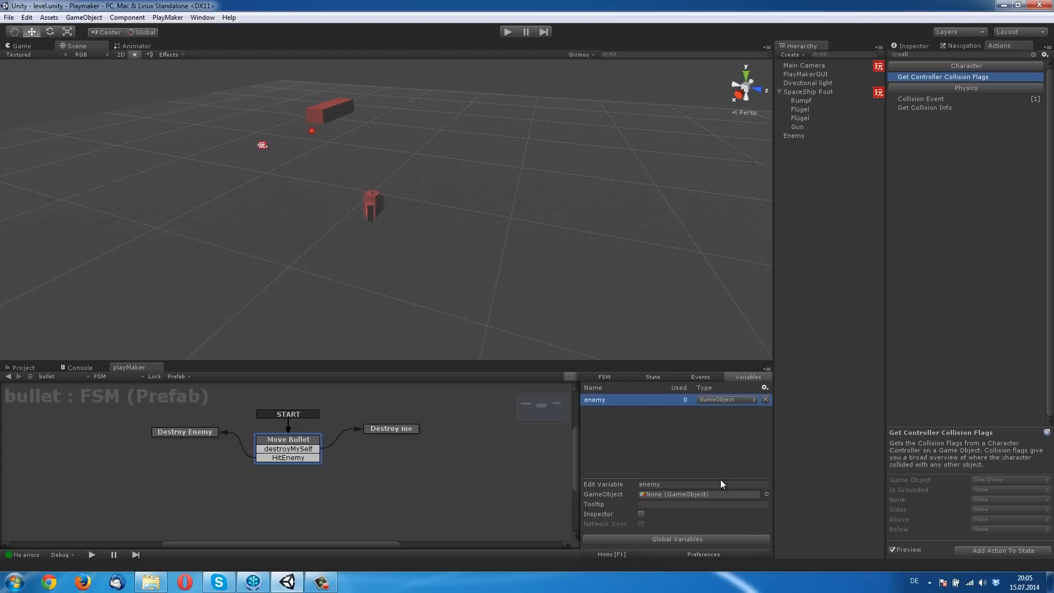
# In the Move Bullet state's Collision Event, store the collider in the enemy variable
pyautogui.click(656, 377)
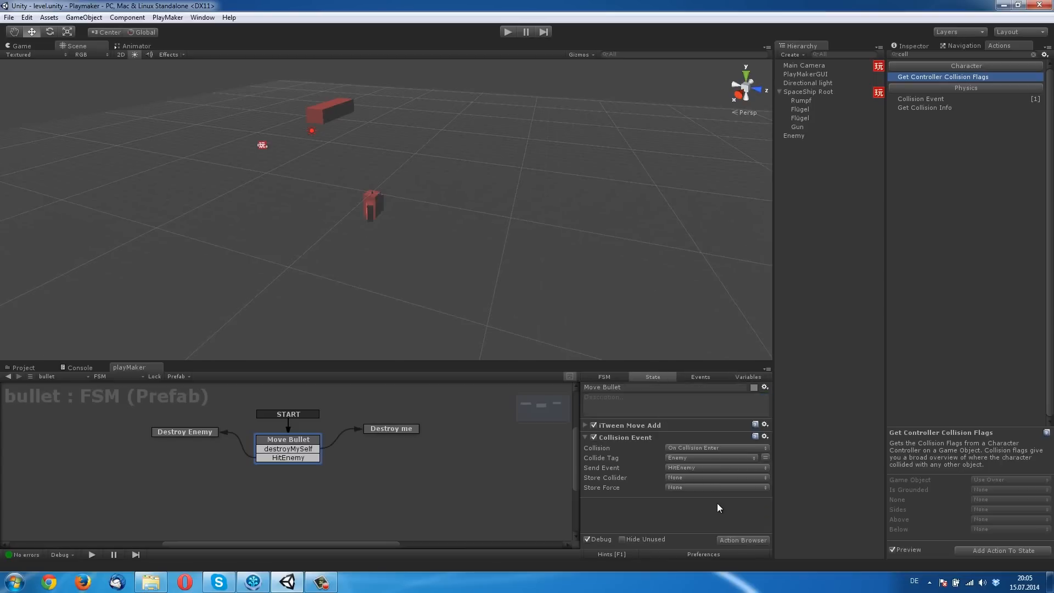
pyautogui.click(687, 478)
pyautogui.click(698, 498)
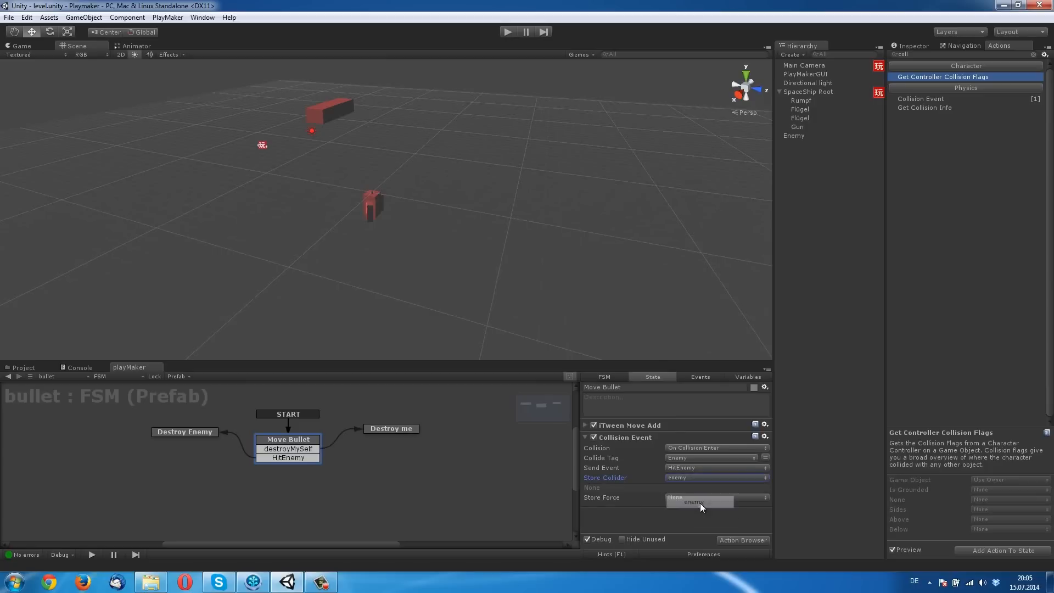
# Add the Destroy Self action to the Destroy Enemy state and place a Destroy Object action above it
pyautogui.click(198, 433)
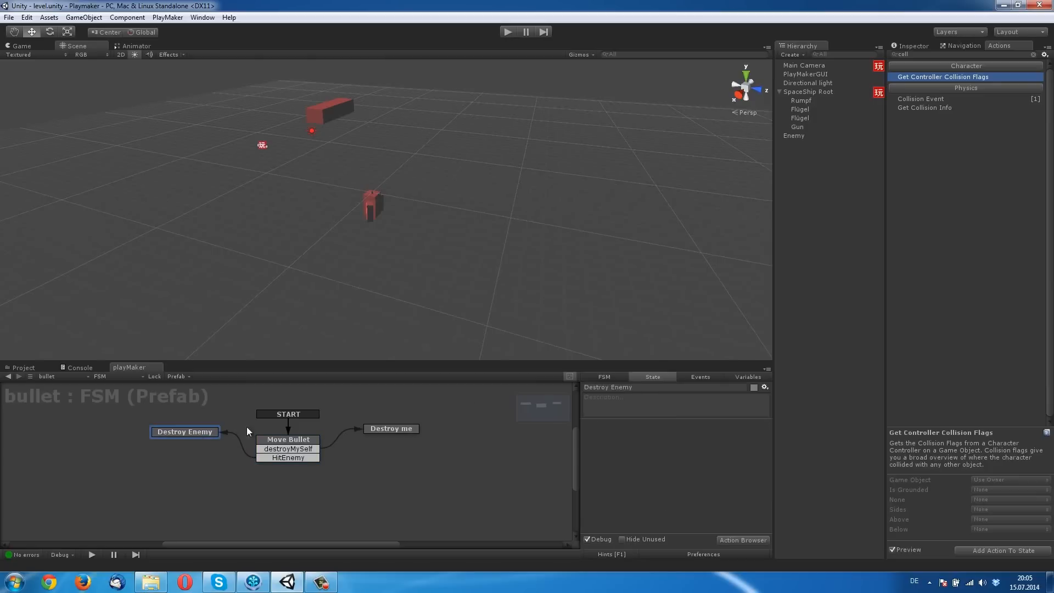
pyautogui.click(964, 55)
pyautogui.write('des')
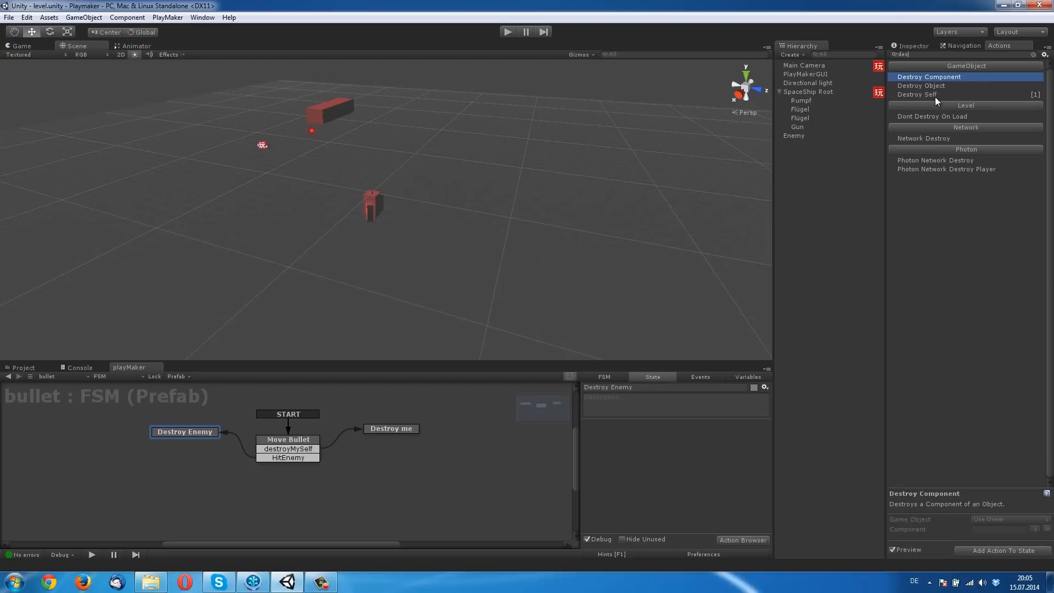
pyautogui.click(933, 95)
pyautogui.click(652, 455)
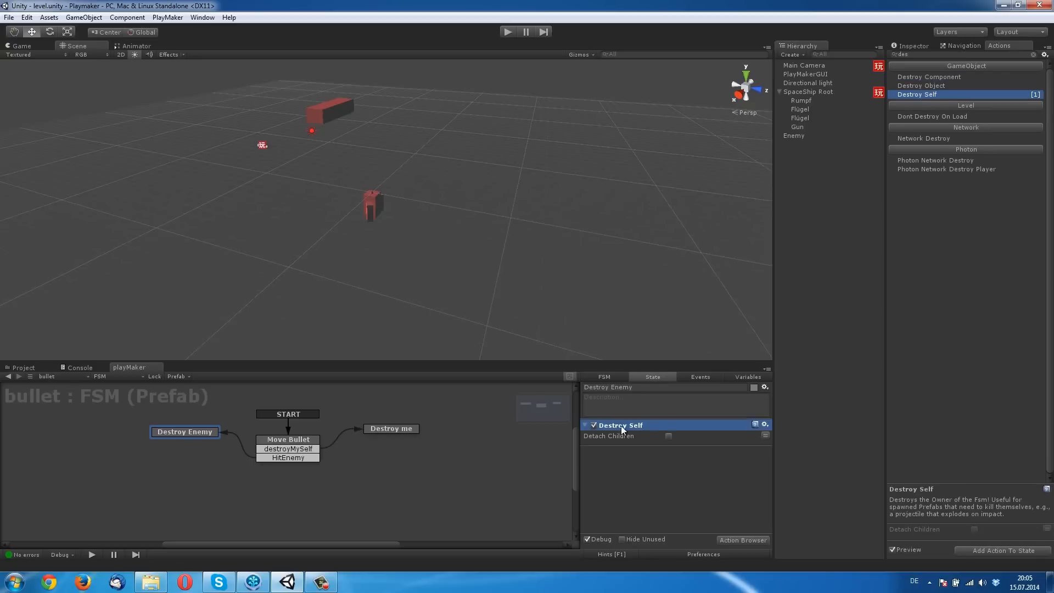
pyautogui.moveTo(921, 86); pyautogui.dragTo(660, 494)
# Make the Destroy Object action use the enemy variable as its Game Object
pyautogui.click(755, 437)
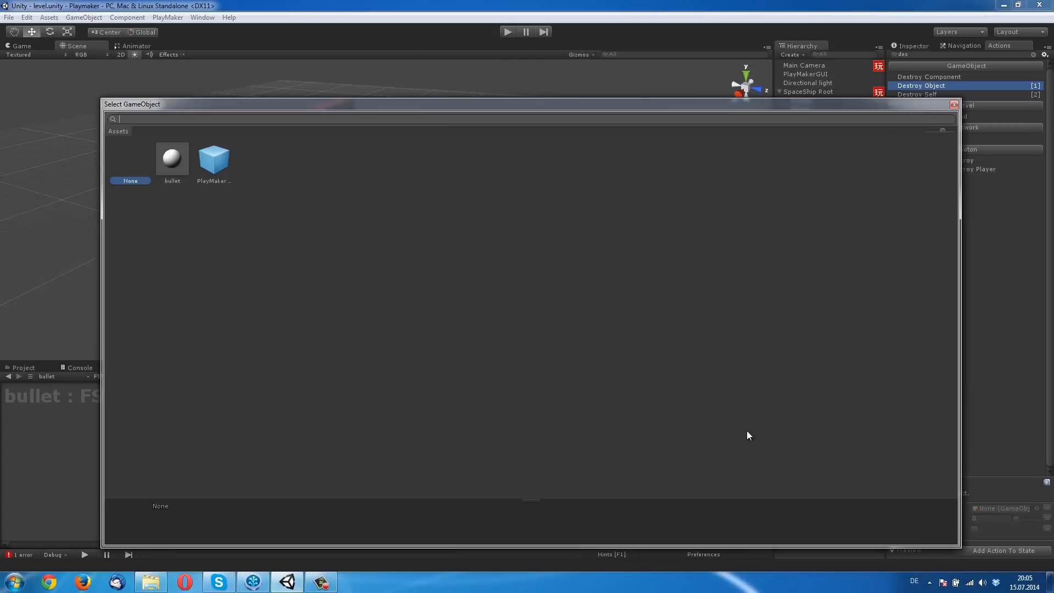
pyautogui.click(954, 104)
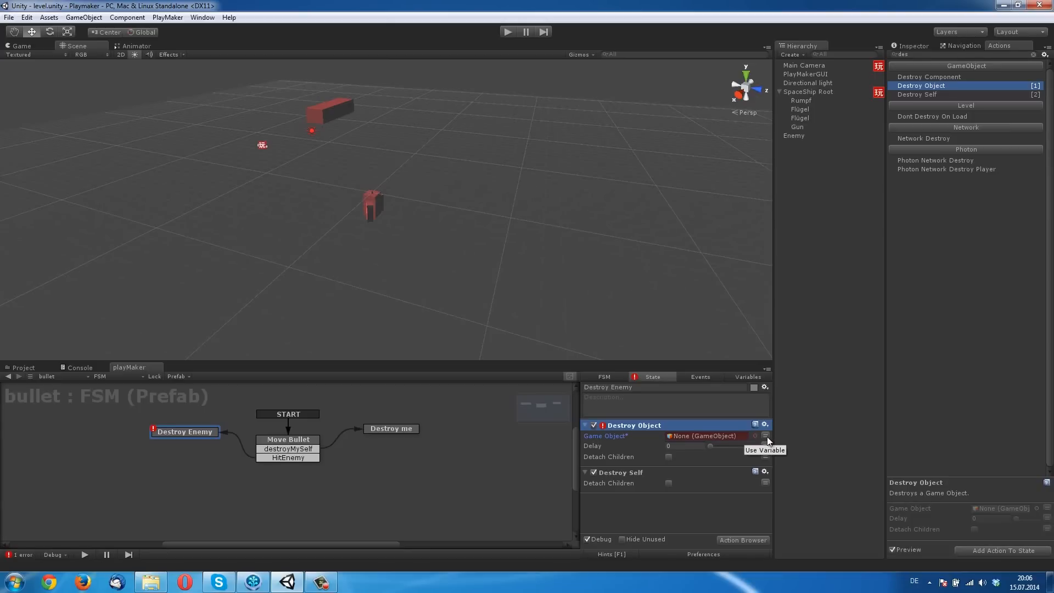
pyautogui.click(767, 436)
pyautogui.click(749, 436)
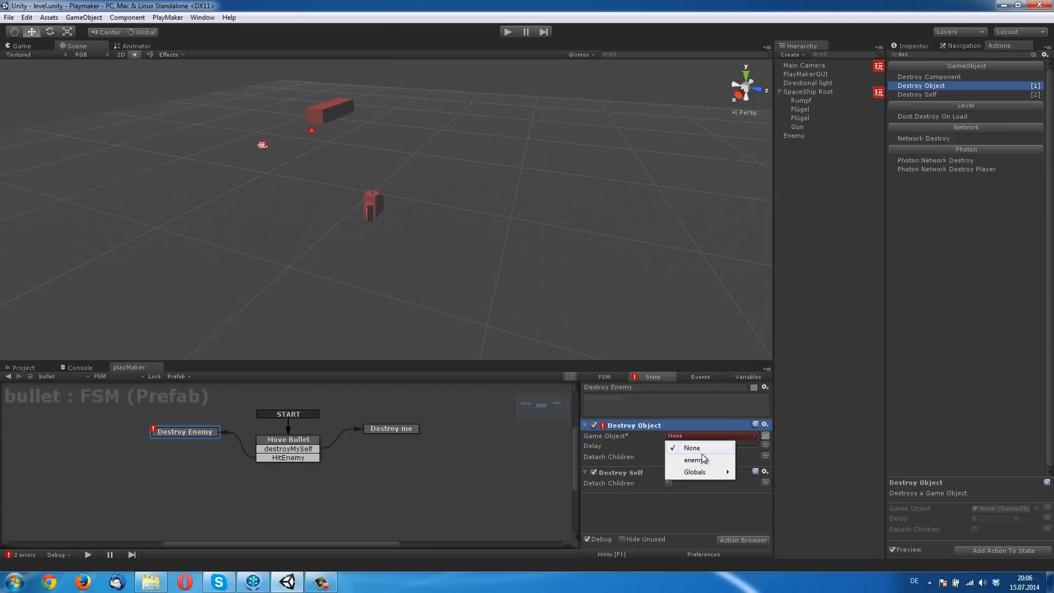
pyautogui.click(694, 460)
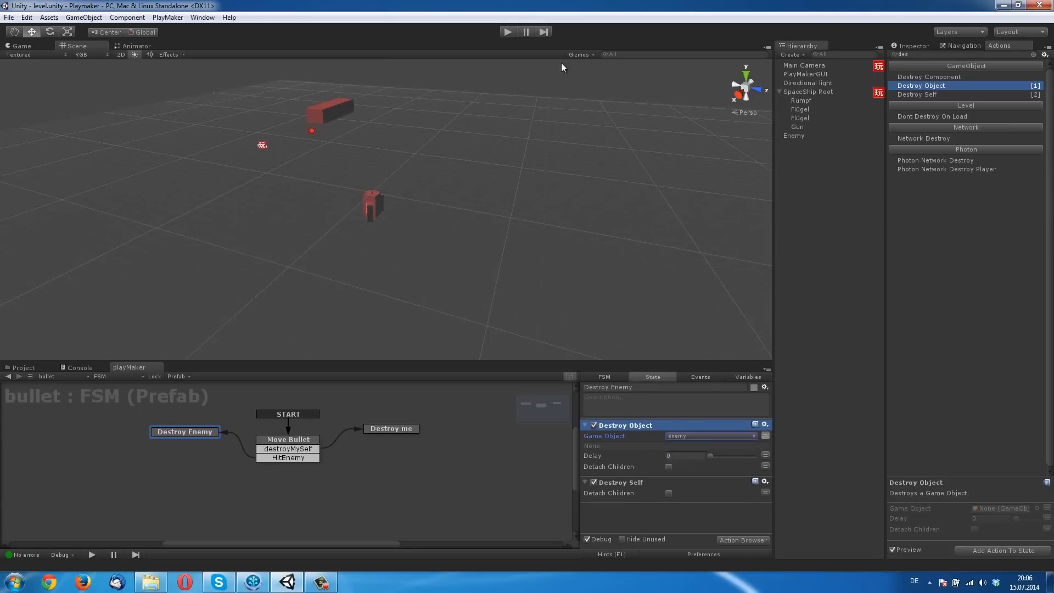
# Play-test the level by steering the spaceship and shooting at the Enemy, and stop the game
pyautogui.click(505, 33)
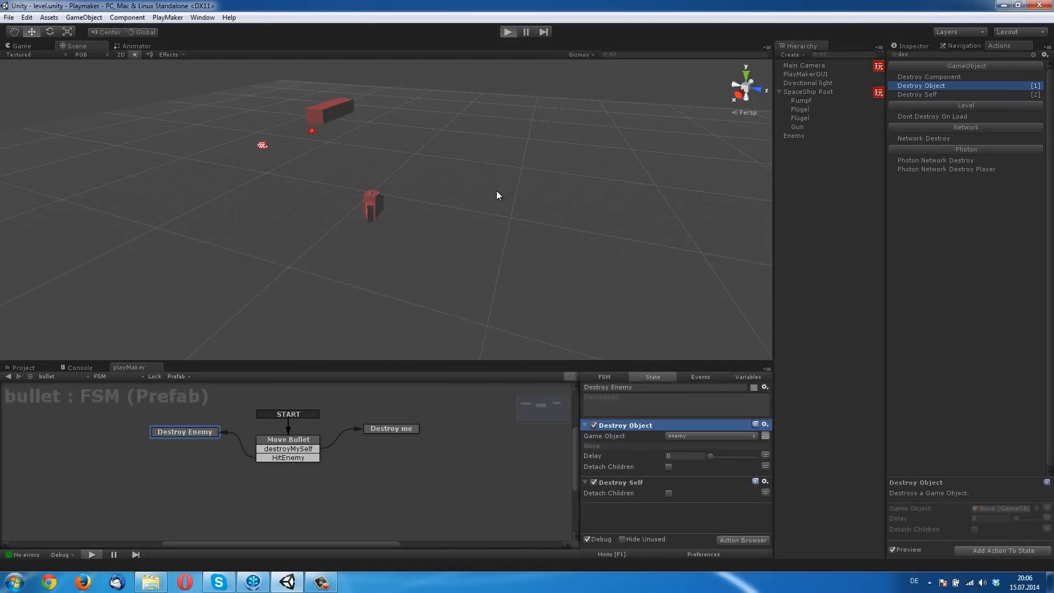
pyautogui.press('Left')
pyautogui.press('Right')
pyautogui.press('Left')
pyautogui.press('Right')
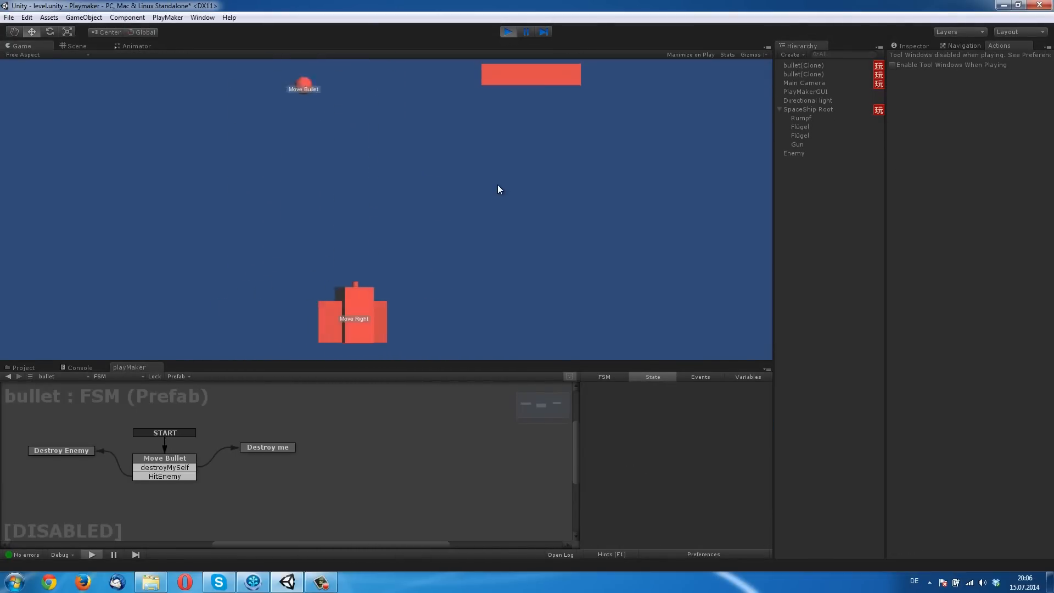
pyautogui.press('space')
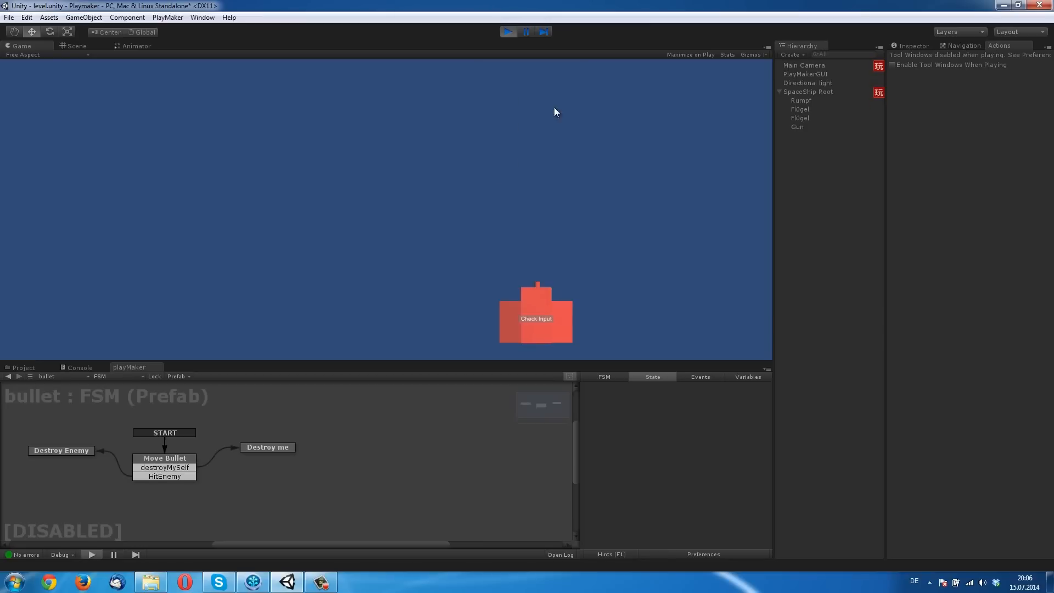
pyautogui.click(508, 33)
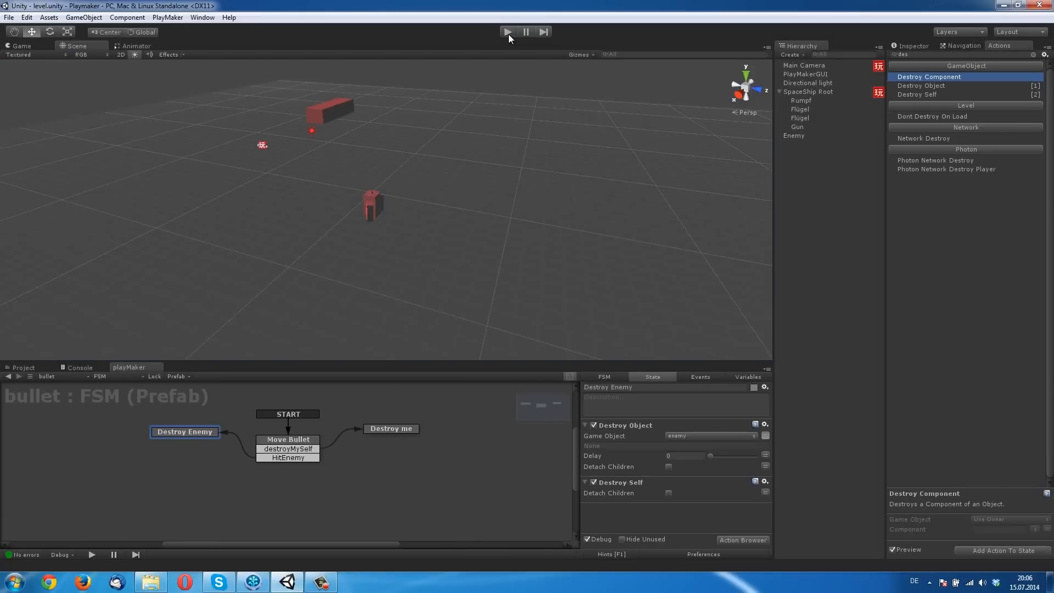
# Run the game again, firing several bullets while moving the ship both ways until the Enemy is hit, and stop it
pyautogui.hotkey('ctrl', 'p')
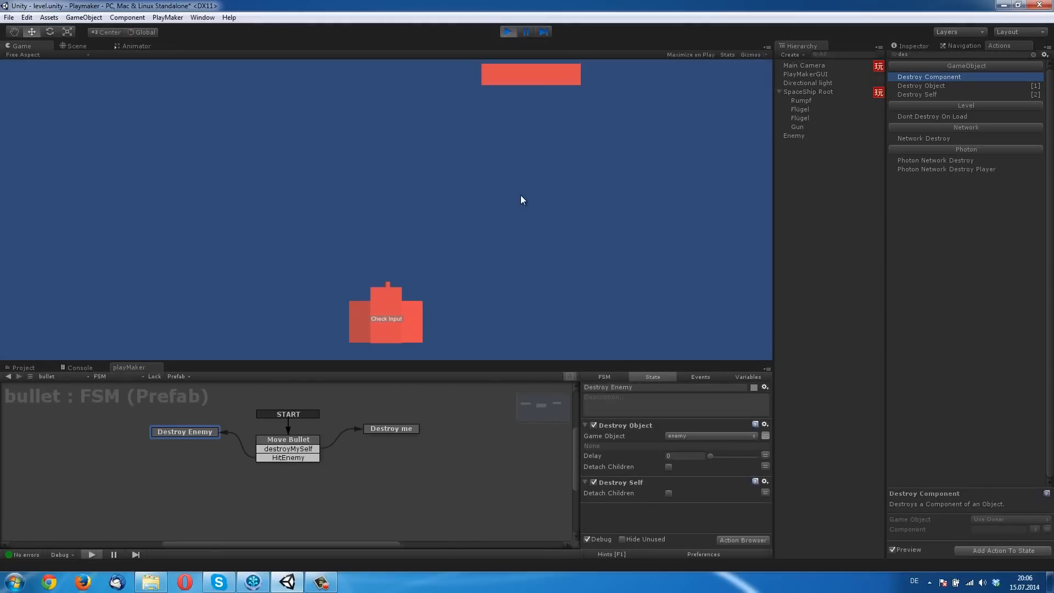
pyautogui.press('Right')
pyautogui.press('Left')
pyautogui.press('space')
pyautogui.press('space')
pyautogui.press('space')
pyautogui.press('Right')
pyautogui.press('space')
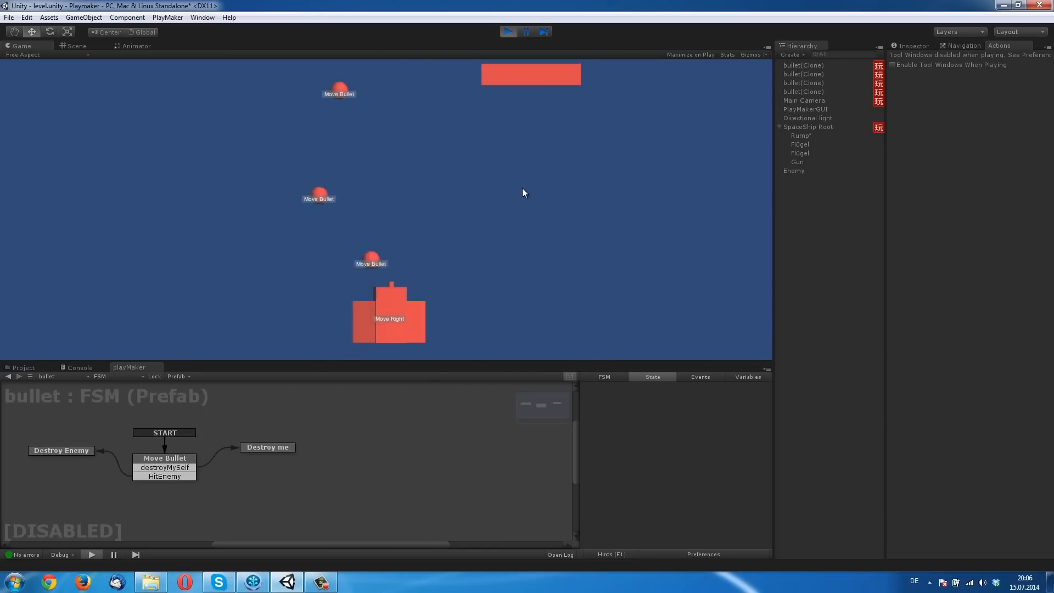
pyautogui.press('space')
pyautogui.press('Left')
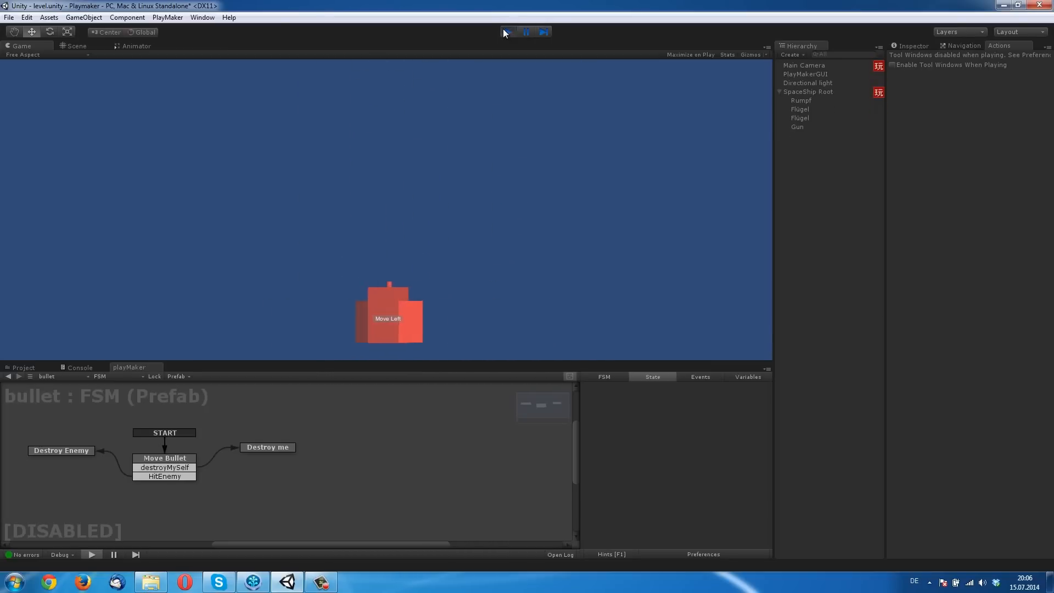
pyautogui.click(507, 31)
pyautogui.click(81, 367)
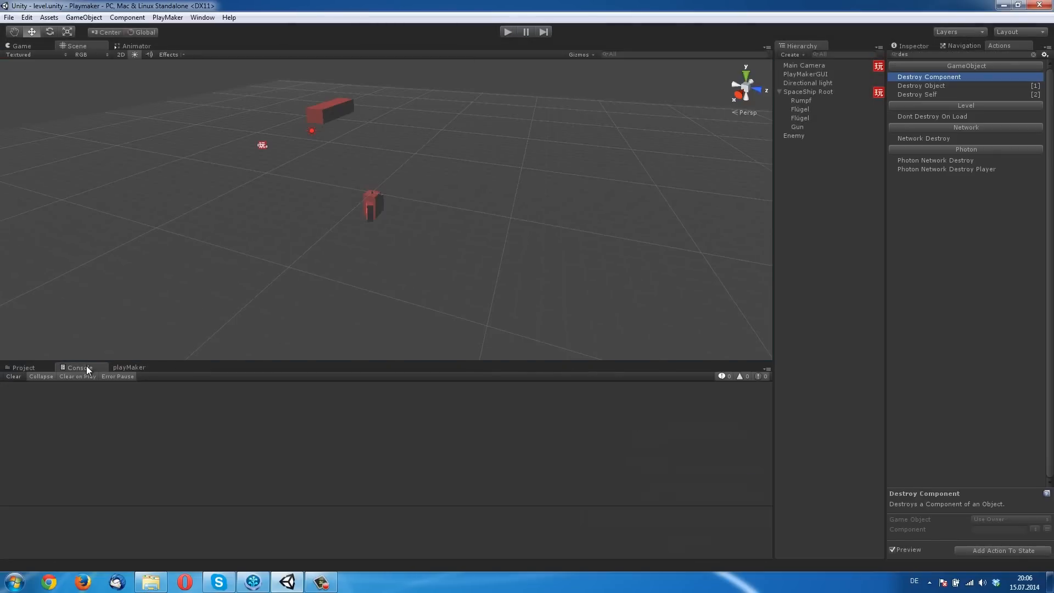
pyautogui.click(23, 367)
pyautogui.click(42, 464)
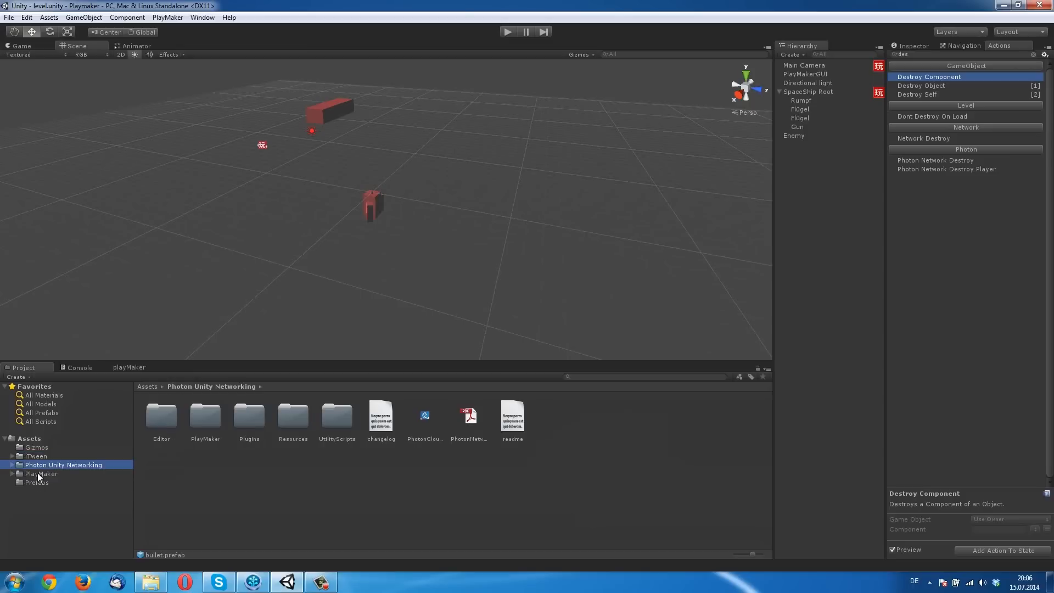
pyautogui.click(39, 474)
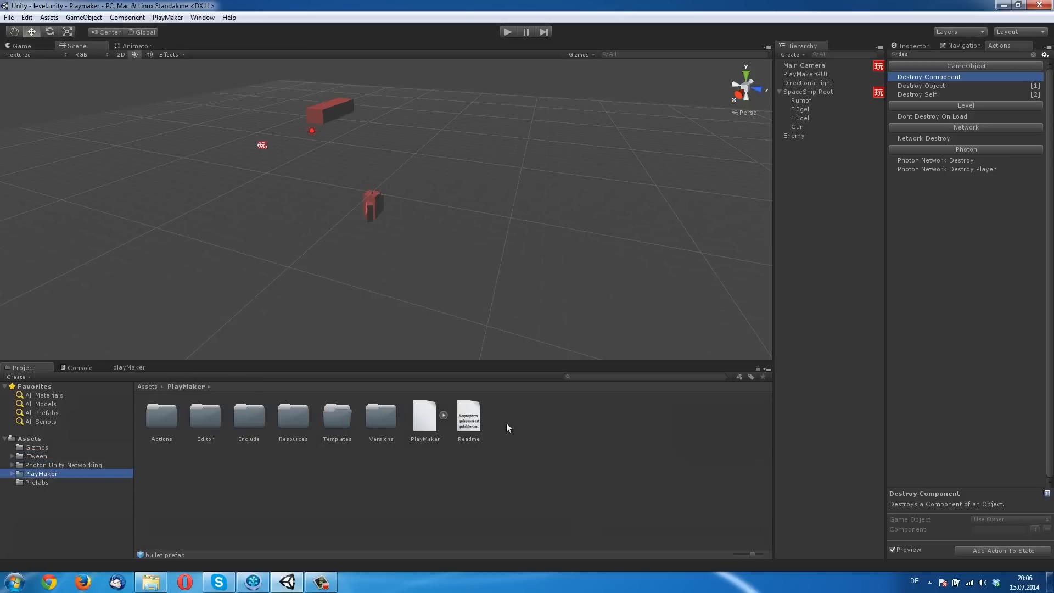
pyautogui.click(54, 457)
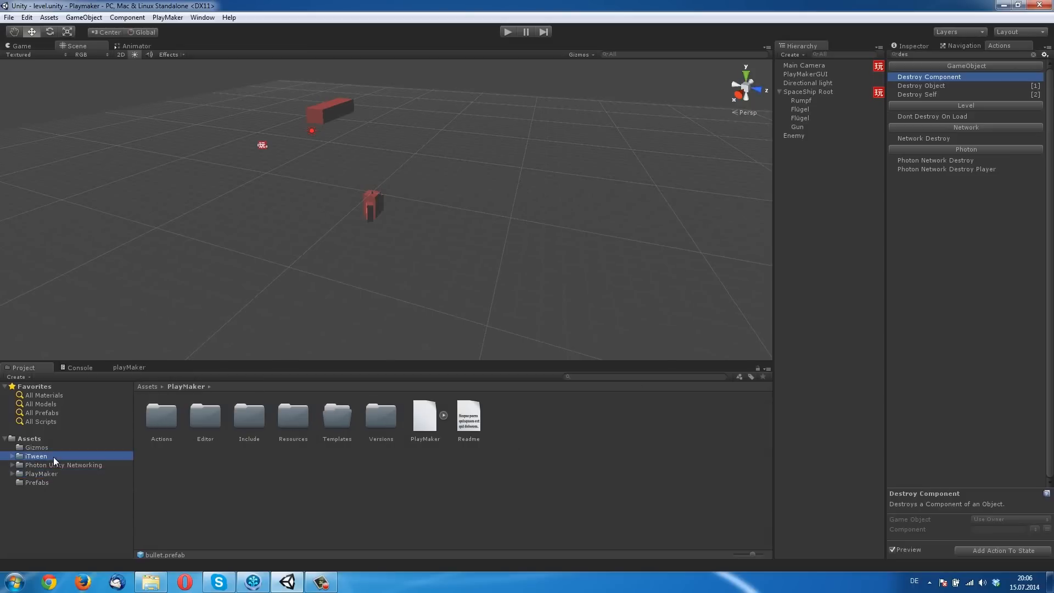
pyautogui.click(31, 482)
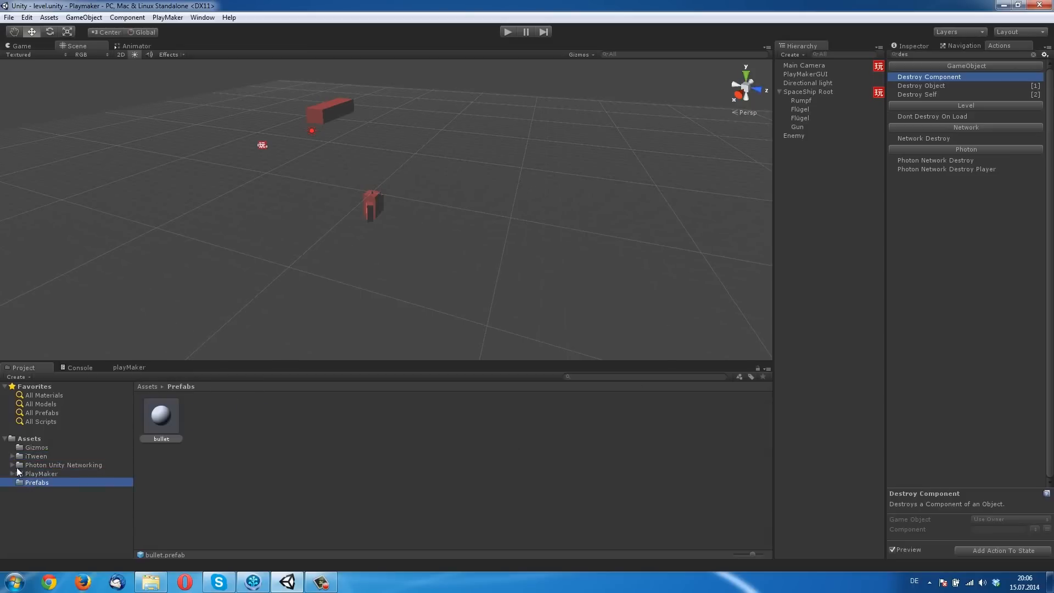
# Collapse both actions in the bullet FSM's Destroy Enemy state and add a FINISHED transition to that state
pyautogui.click(129, 367)
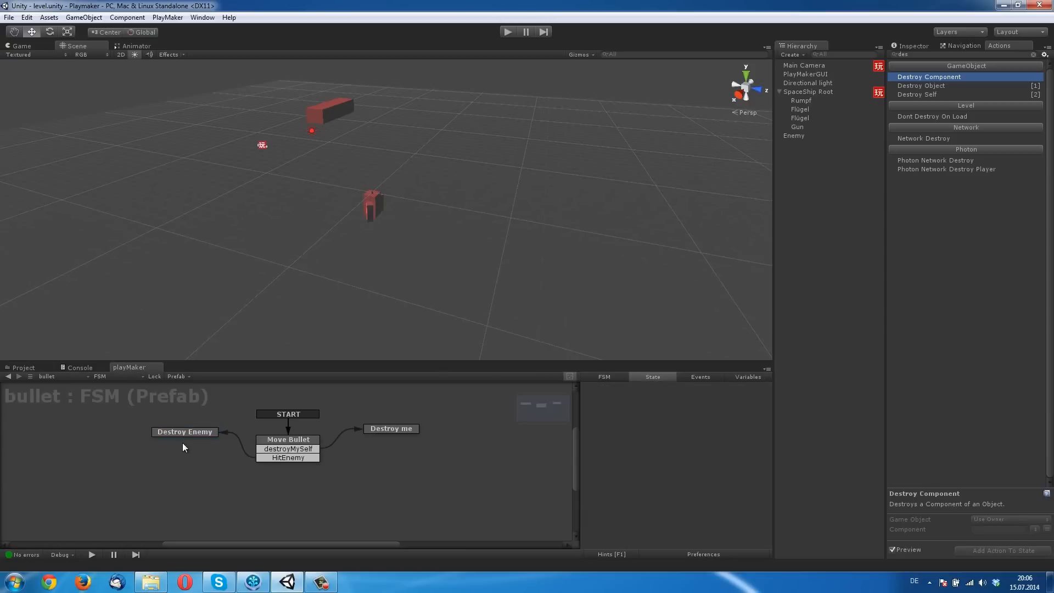
pyautogui.click(585, 425)
pyautogui.click(582, 426)
pyautogui.click(582, 425)
pyautogui.click(585, 438)
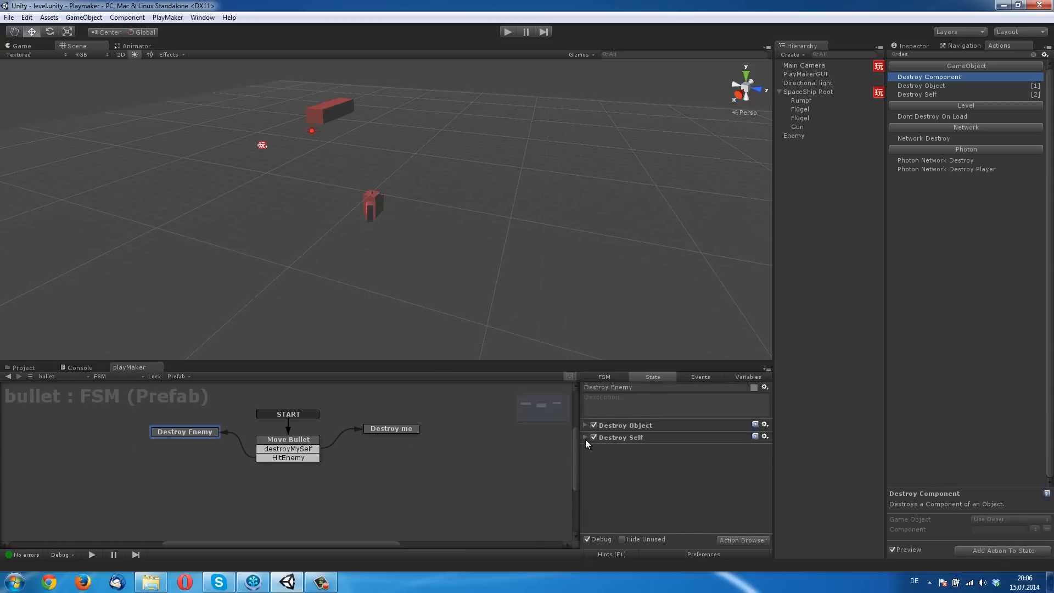
pyautogui.rightClick(193, 438)
pyautogui.click(174, 435)
pyautogui.rightClick(177, 433)
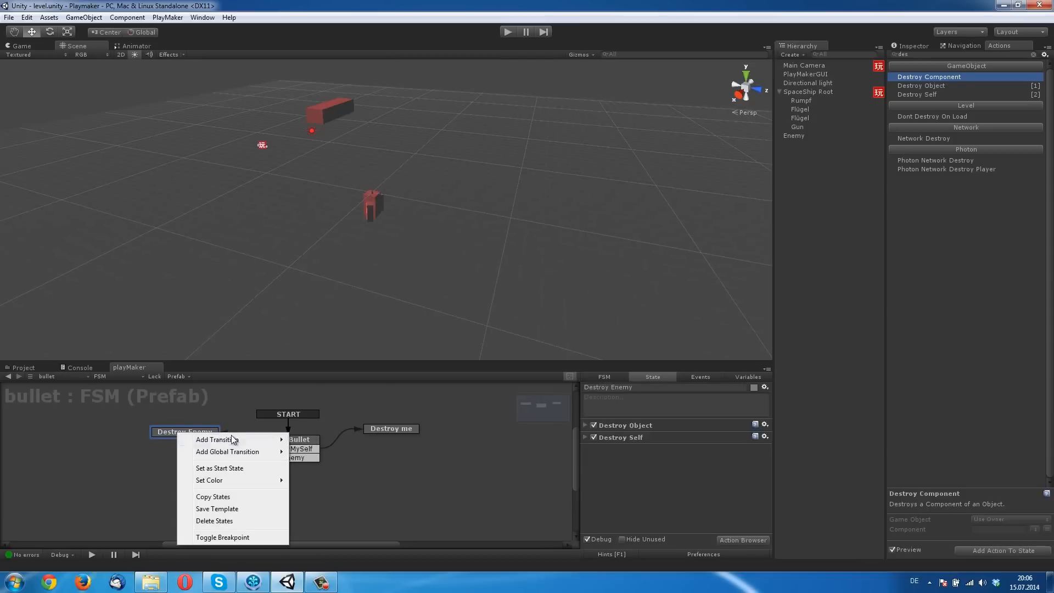
pyautogui.moveTo(235, 435)
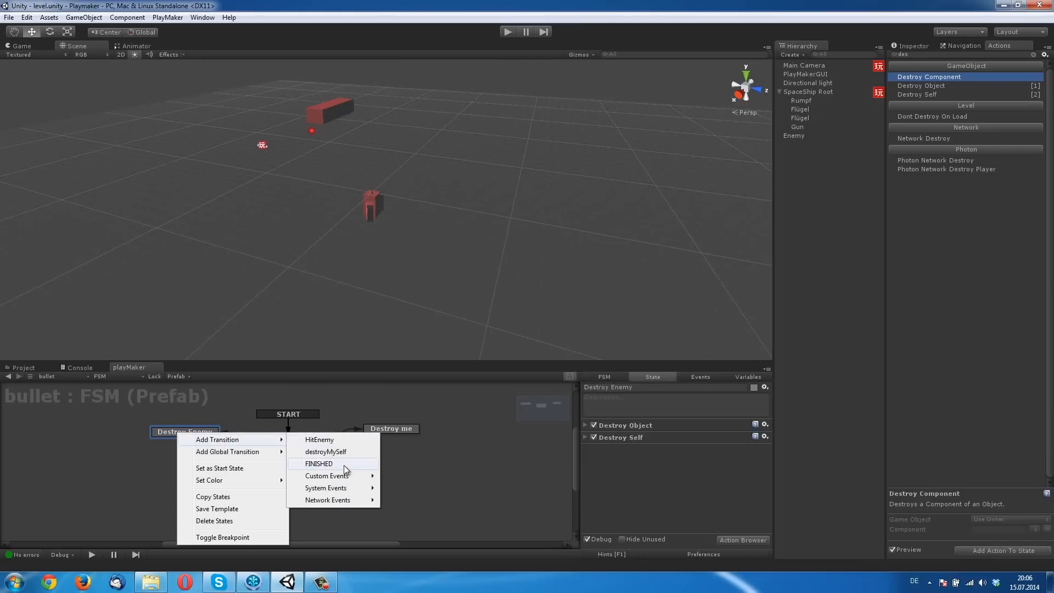
pyautogui.click(344, 465)
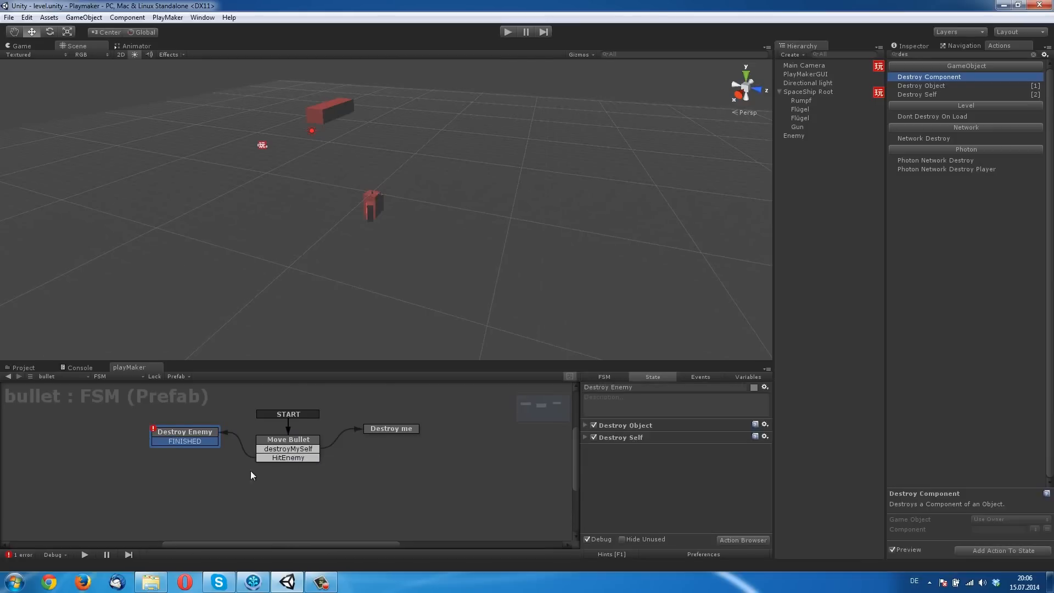
pyautogui.click(208, 505)
pyautogui.click(197, 444)
pyautogui.click(201, 473)
pyautogui.click(194, 441)
pyautogui.click(196, 484)
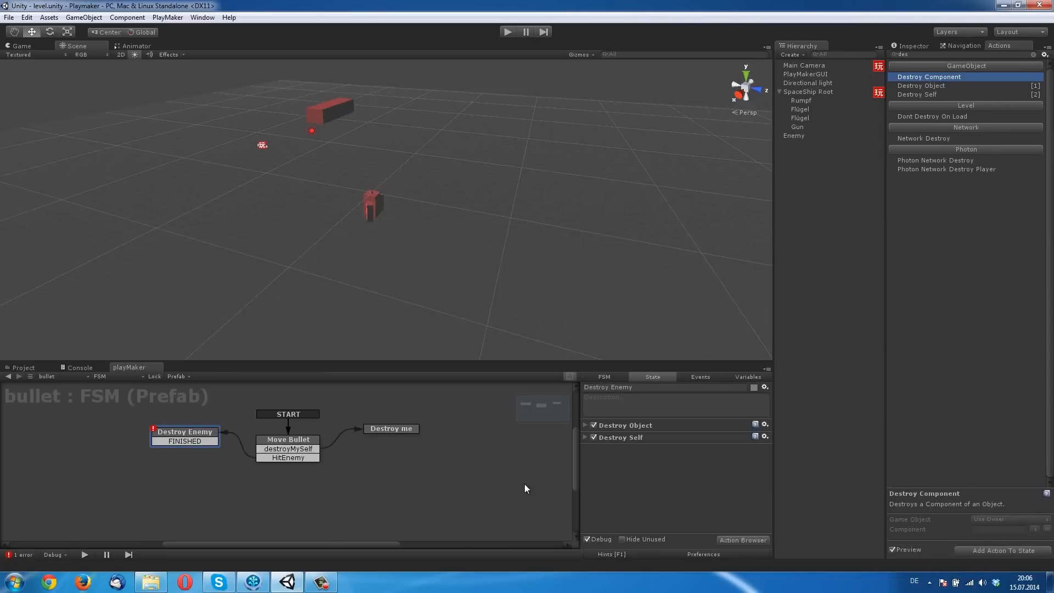
pyautogui.click(306, 534)
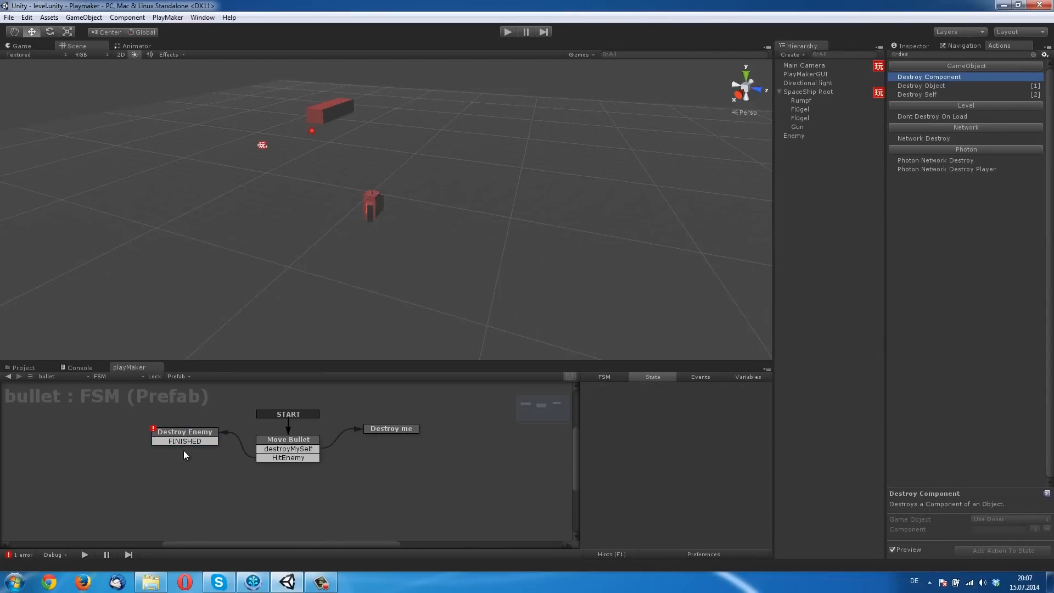
# Add a new state to the bullet's FSM and place it beside Destroy Enemy, on the side away from Move Bullet
pyautogui.rightClick(113, 450)
pyautogui.click(138, 331)
pyautogui.moveTo(126, 453); pyautogui.dragTo(86, 446)
# Set the type for a new variable in the bullet's FSM to Int
pyautogui.click(748, 377)
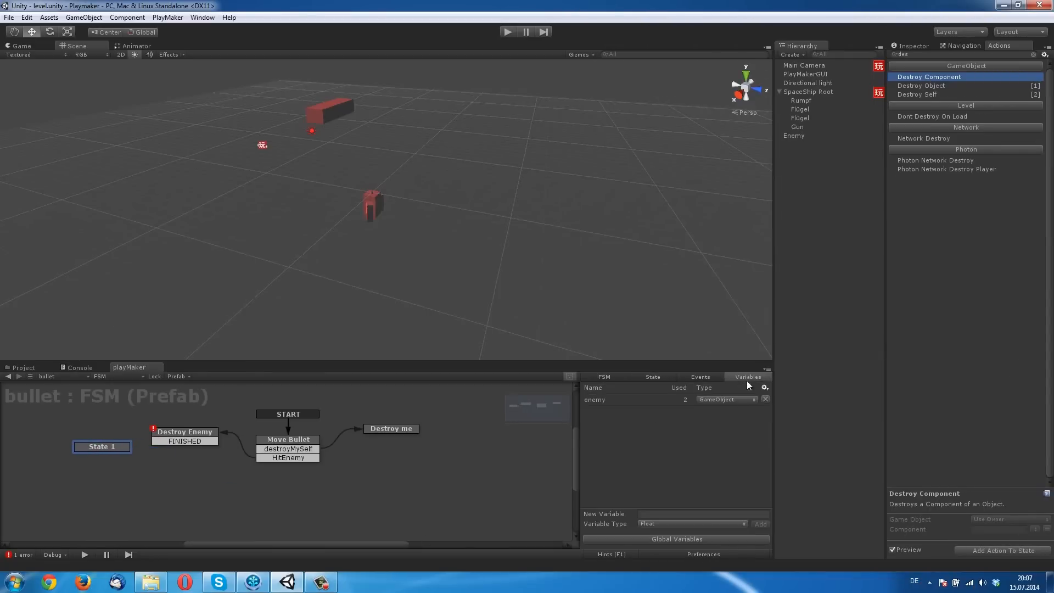
pyautogui.click(693, 525)
pyautogui.click(673, 389)
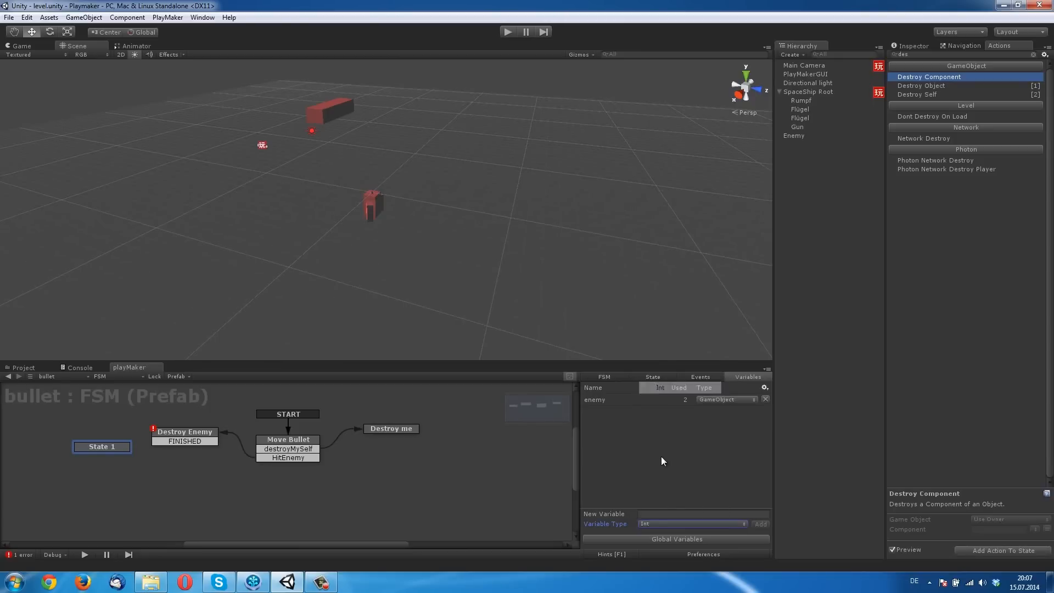
# Create a global Int variable named Points
pyautogui.click(666, 510)
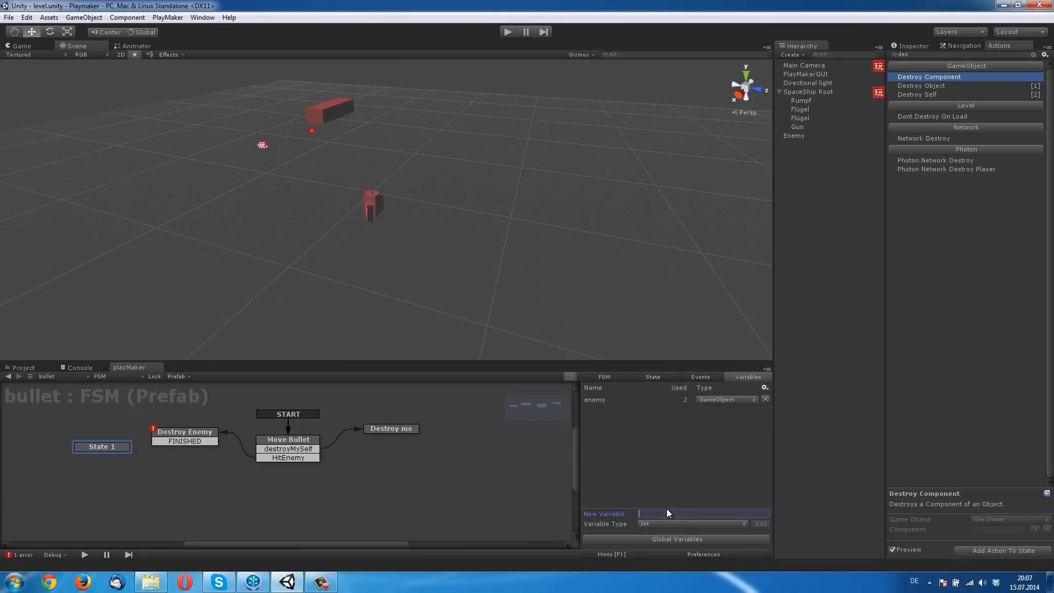
pyautogui.click(686, 539)
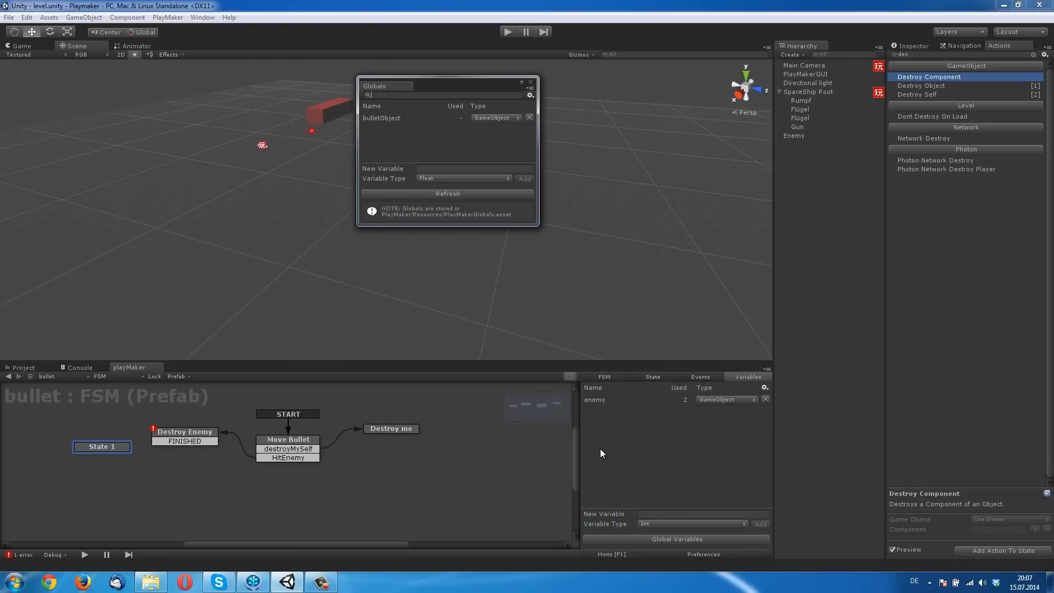
pyautogui.click(455, 179)
pyautogui.click(452, 204)
pyautogui.click(435, 169)
pyautogui.write('Poin')
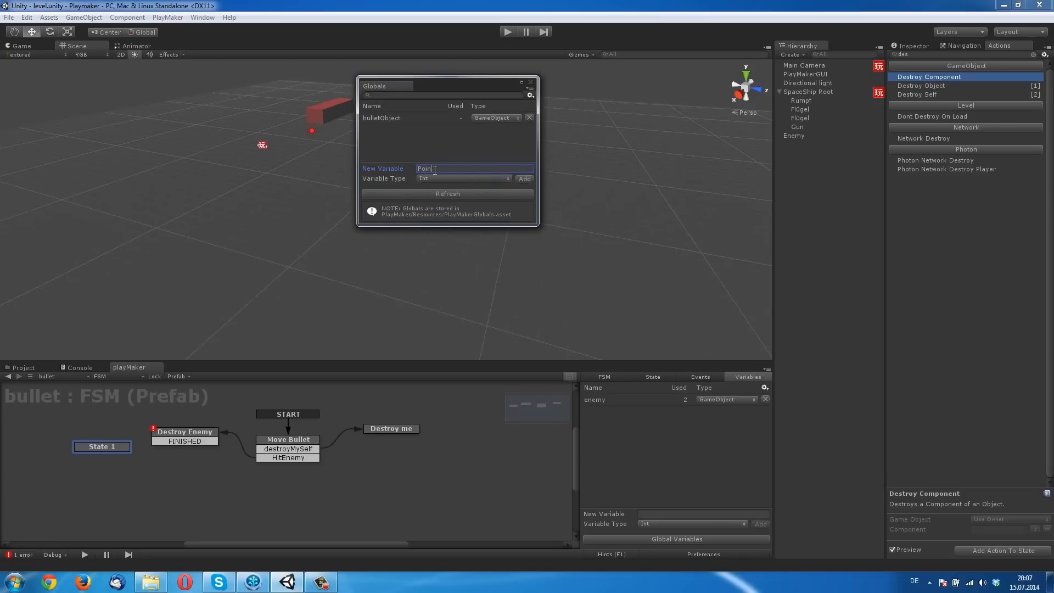
pyautogui.write('ts')
pyautogui.click(524, 179)
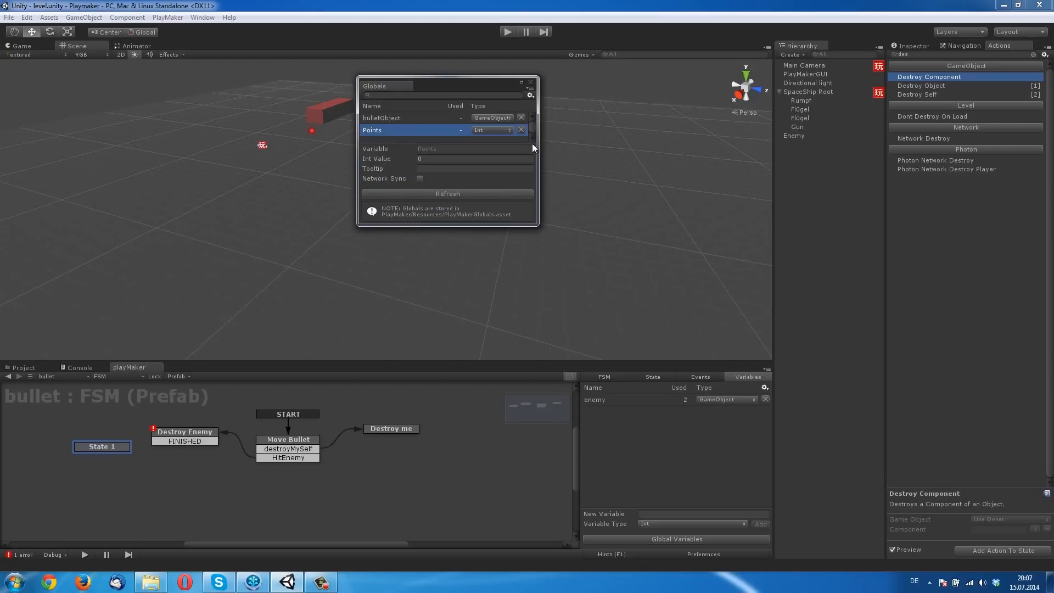
pyautogui.click(531, 82)
# Rename the unconnected state Add Points and link the Destroy Enemy state's FINISHED event to it
pyautogui.moveTo(111, 450); pyautogui.dragTo(98, 449)
pyautogui.click(659, 387)
pyautogui.write('Add Points')
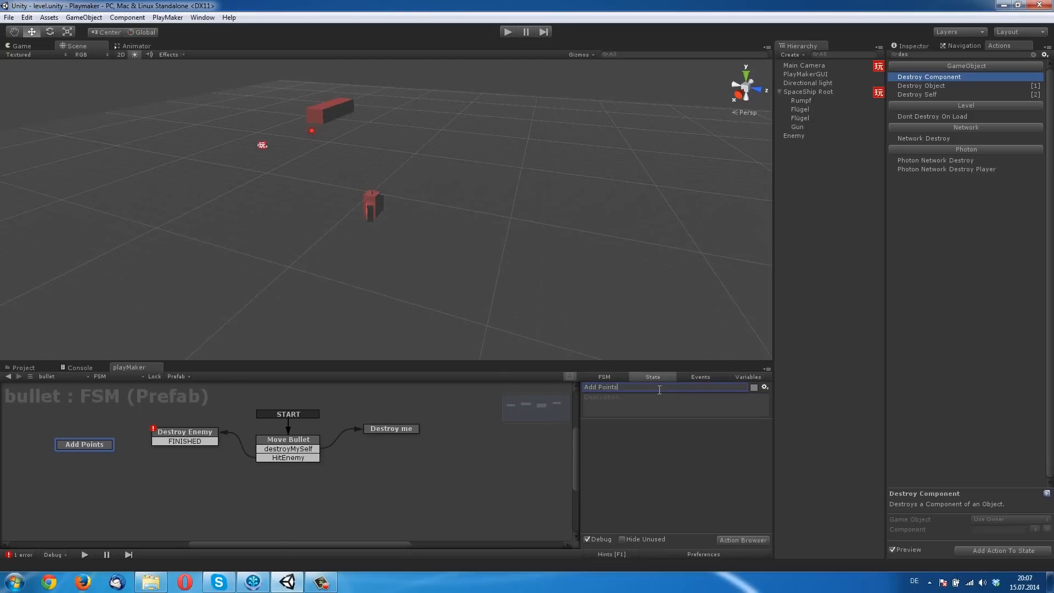
pyautogui.click(104, 486)
pyautogui.moveTo(101, 450); pyautogui.dragTo(91, 432)
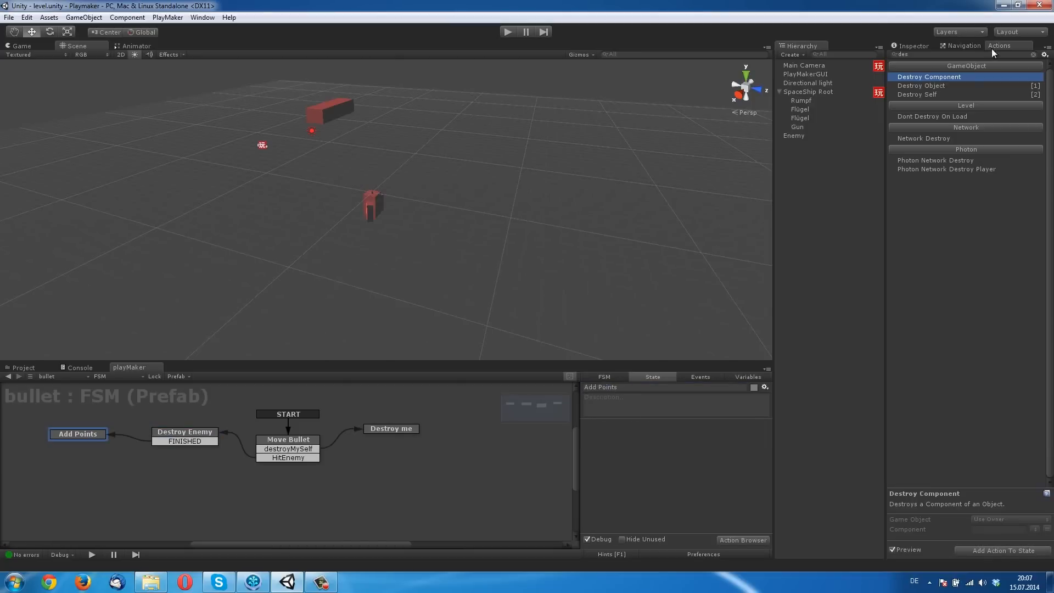
# Search the actions for "int" and add the Int Add action to the Add Points state
pyautogui.click(965, 46)
pyautogui.click(914, 46)
pyautogui.click(1000, 46)
pyautogui.write('int')
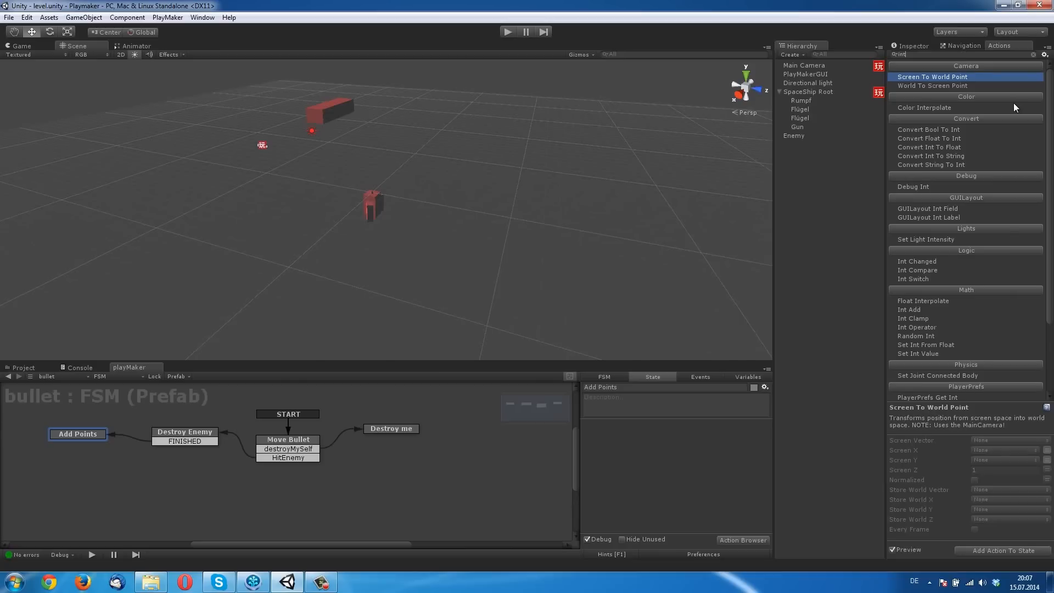
pyautogui.scroll(-1, 1007, 230)
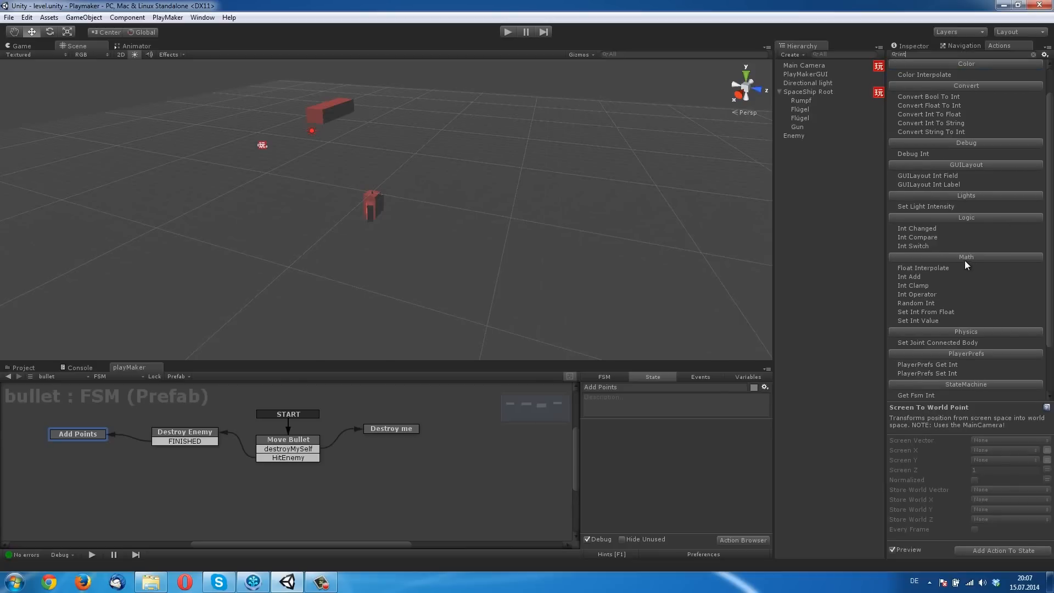
pyautogui.scroll(1, 917, 278)
pyautogui.click(913, 279)
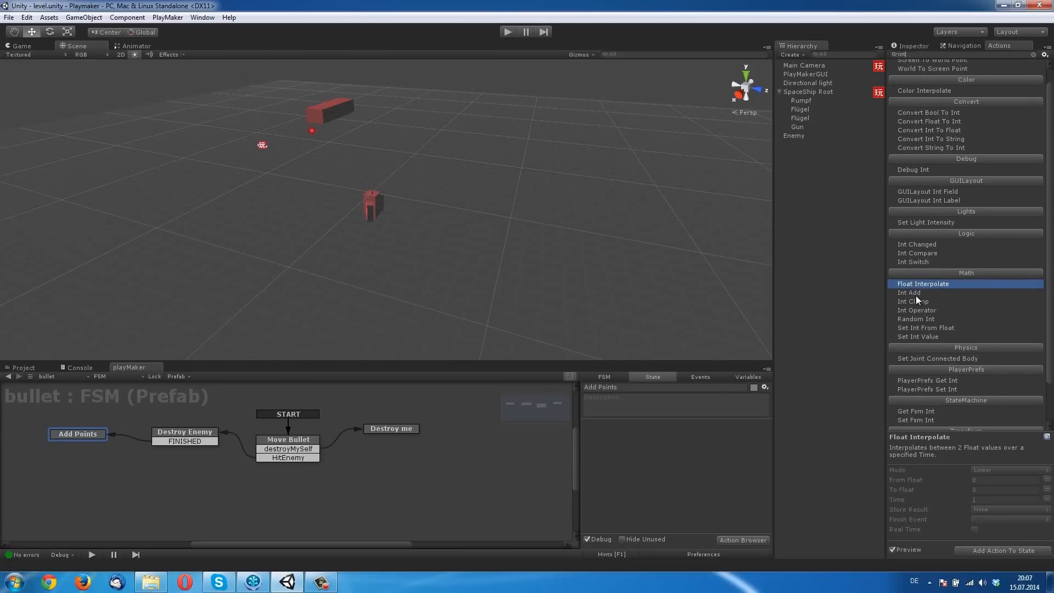
pyautogui.click(915, 296)
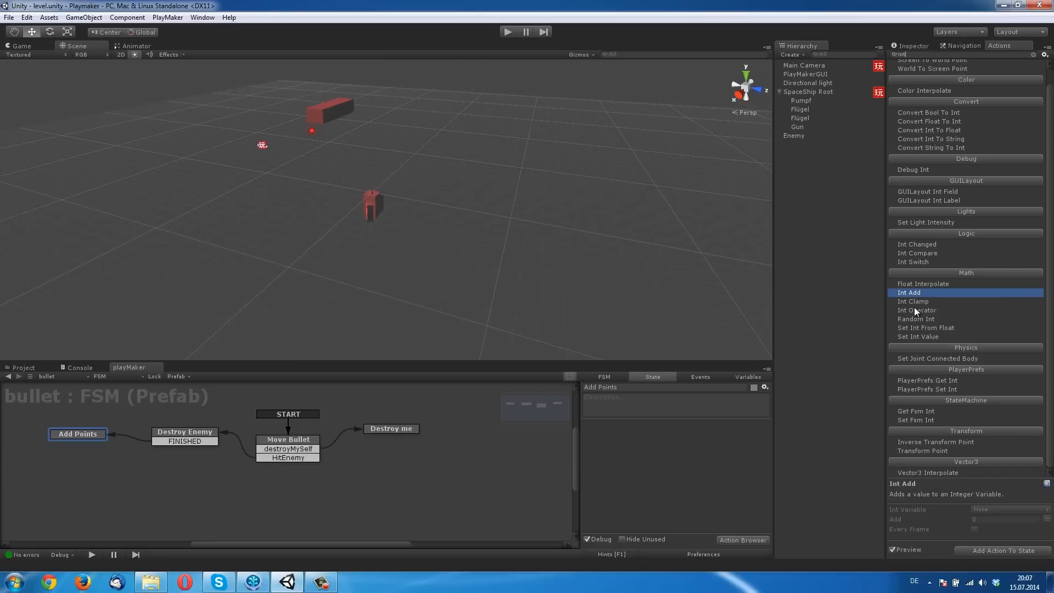
pyautogui.moveTo(910, 294); pyautogui.dragTo(654, 466)
# Set the Int Add action's variable to the global Points and its Add value to 5
pyautogui.click(698, 436)
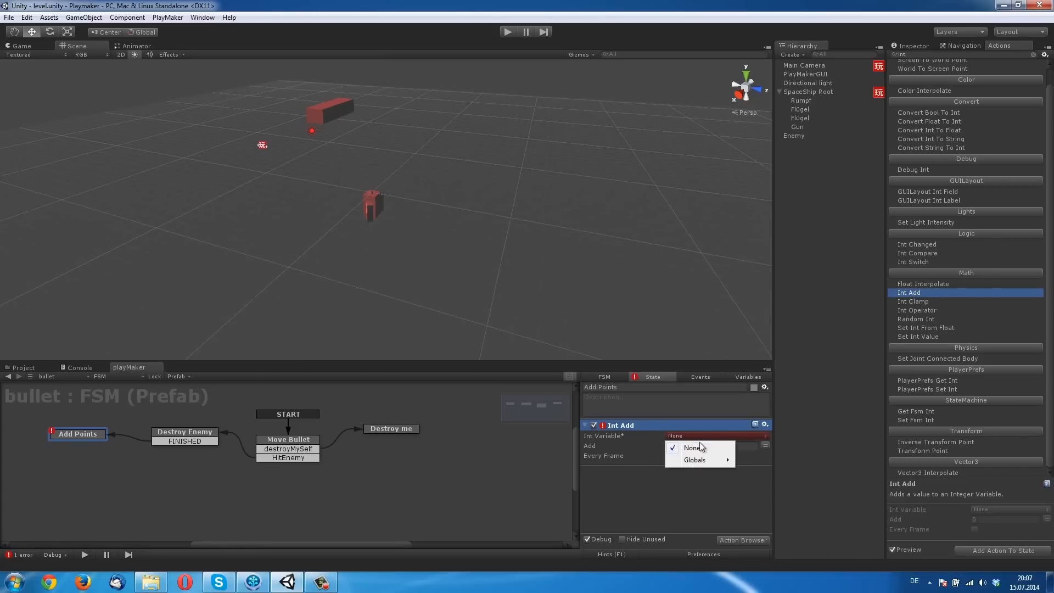
pyautogui.moveTo(698, 462)
pyautogui.click(759, 461)
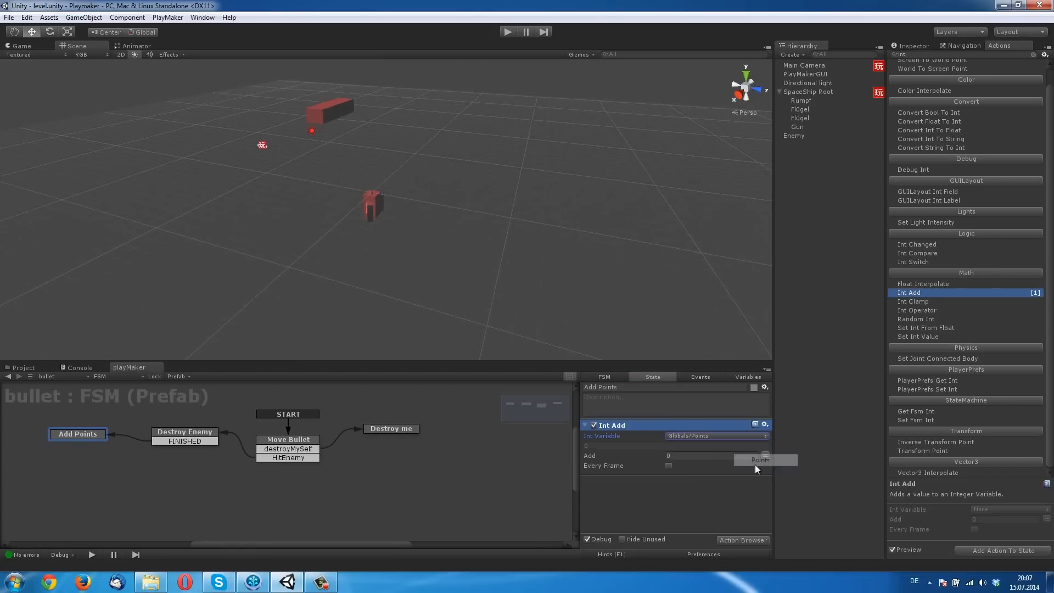
pyautogui.click(700, 503)
pyautogui.click(681, 455)
pyautogui.write('5')
pyautogui.click(672, 516)
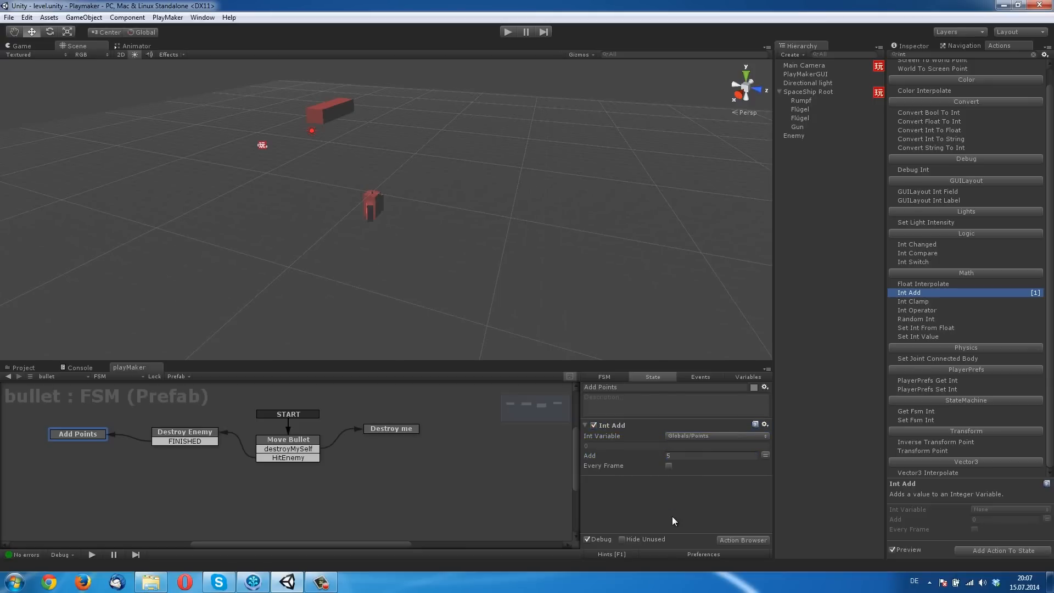
# Create an empty game object and name it Point Menu
pyautogui.click(818, 185)
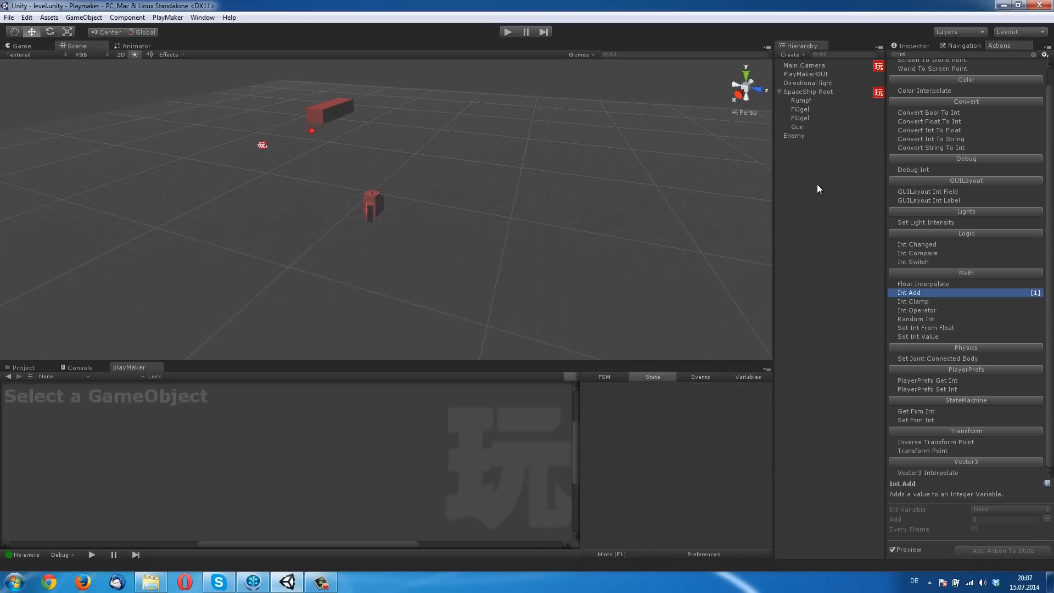
pyautogui.click(84, 17)
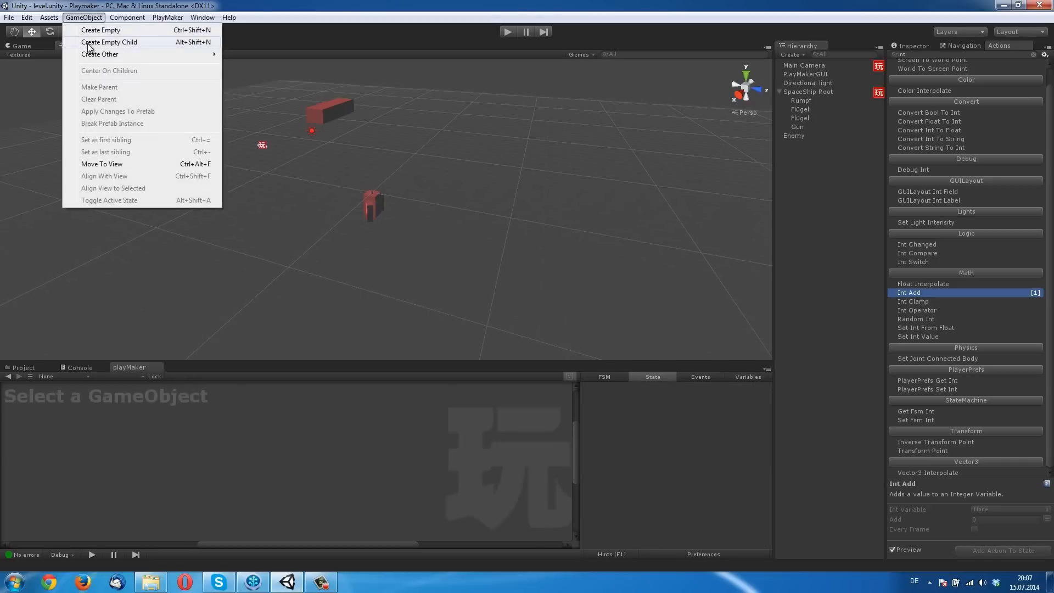
pyautogui.click(90, 35)
pyautogui.click(823, 145)
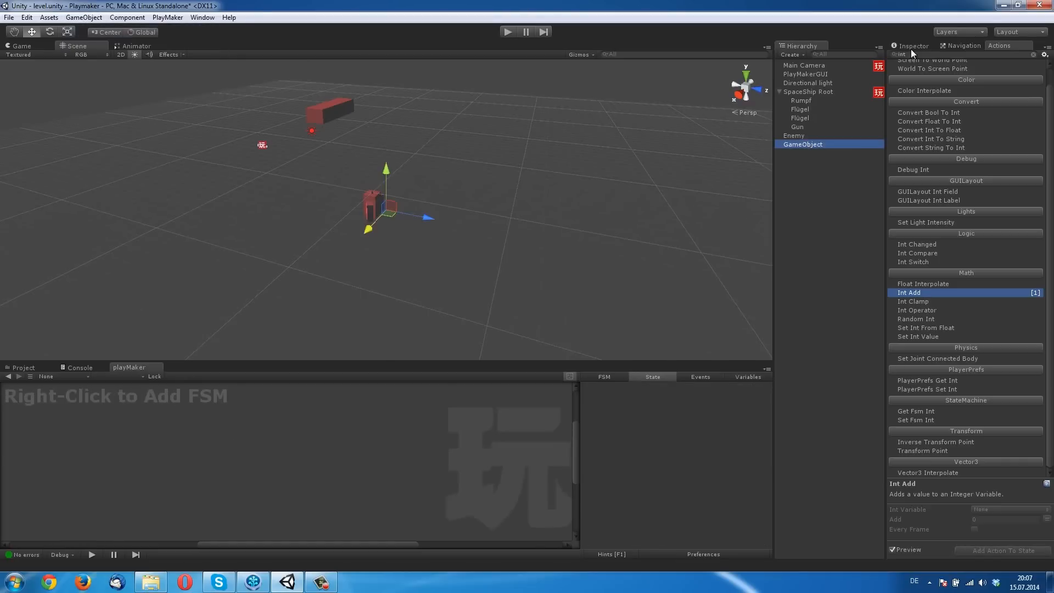
pyautogui.click(911, 47)
pyautogui.click(818, 156)
pyautogui.click(818, 144)
pyautogui.click(937, 57)
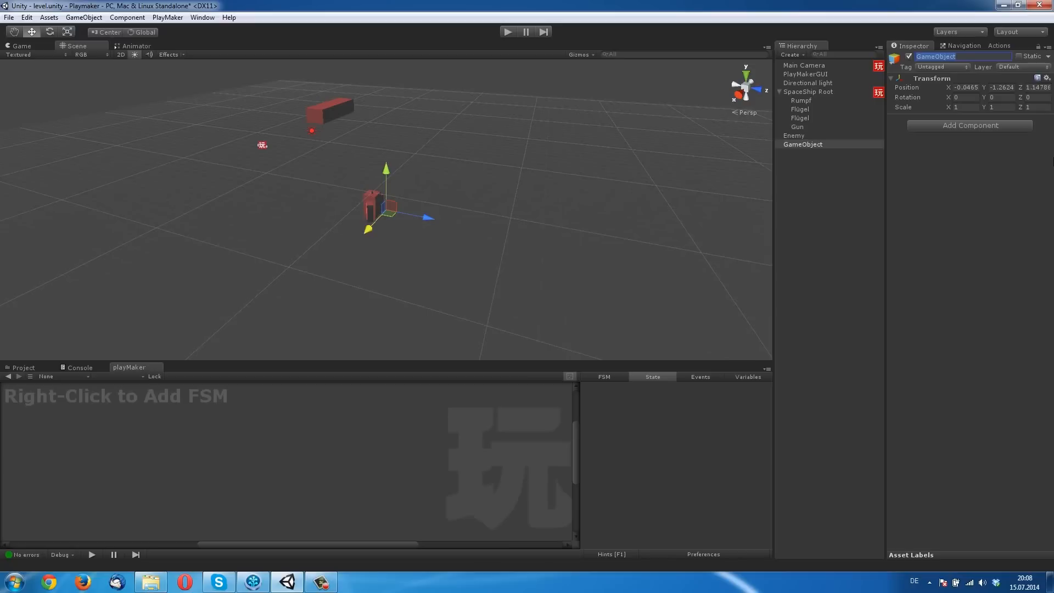
pyautogui.write('Point Menu')
pyautogui.press('Return')
# Add an FSM to the Point Menu object and rename its first state point Menu
pyautogui.rightClick(179, 459)
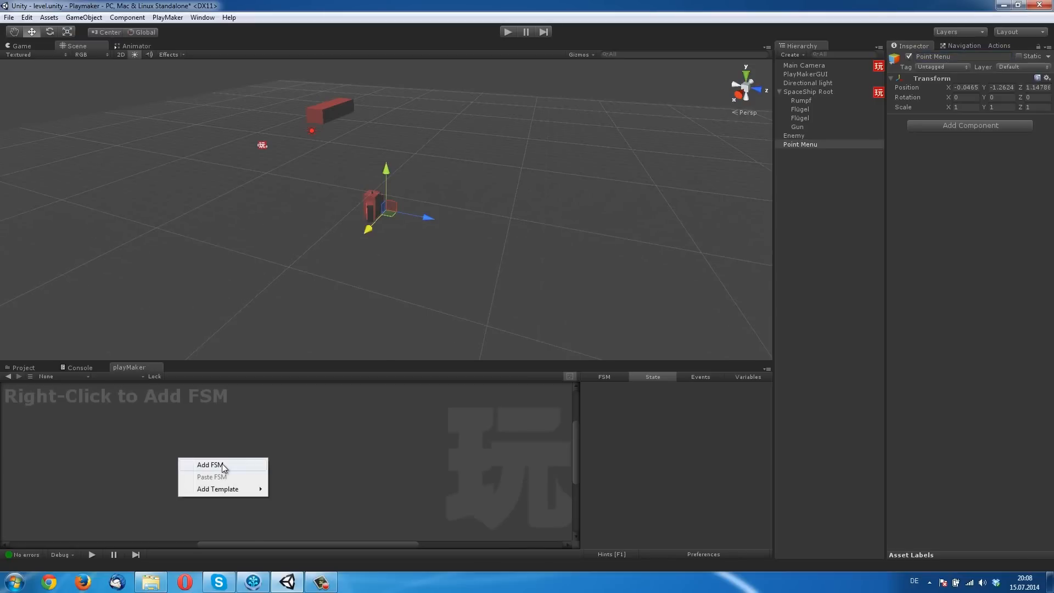
pyautogui.click(211, 465)
pyautogui.click(630, 388)
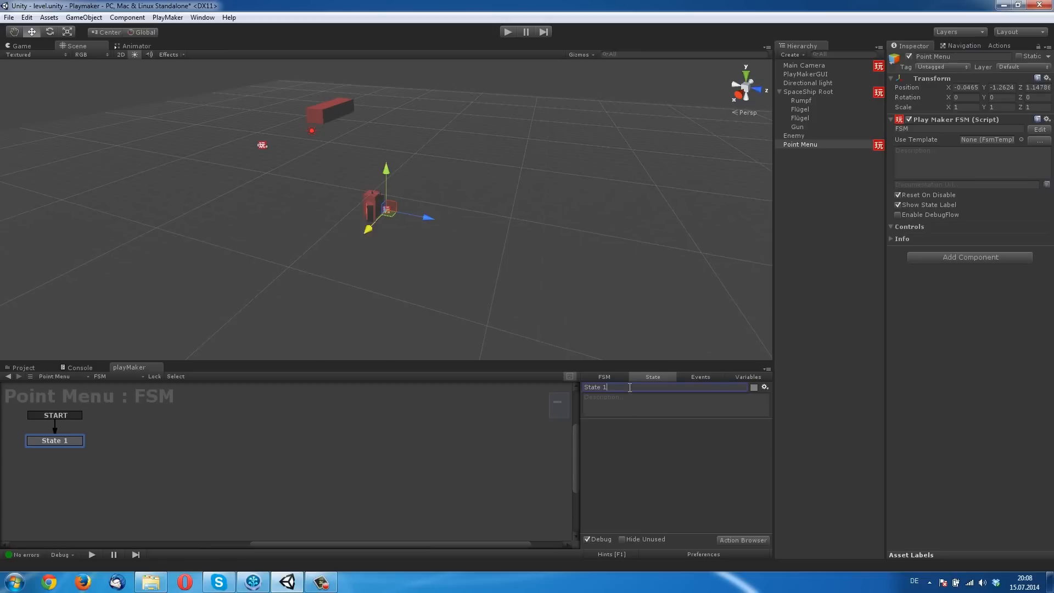
pyautogui.moveTo(630, 388); pyautogui.dragTo(585, 388)
pyautogui.write('point Menu')
pyautogui.click(70, 450)
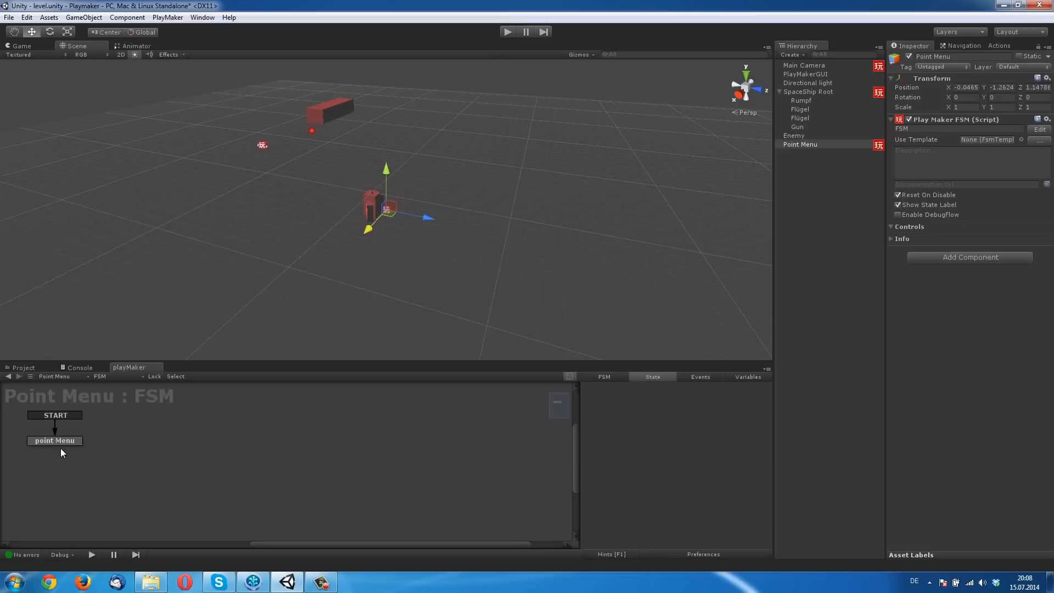
# Search the actions for a box and add the GUI Box action to the point Menu state
pyautogui.click(33, 440)
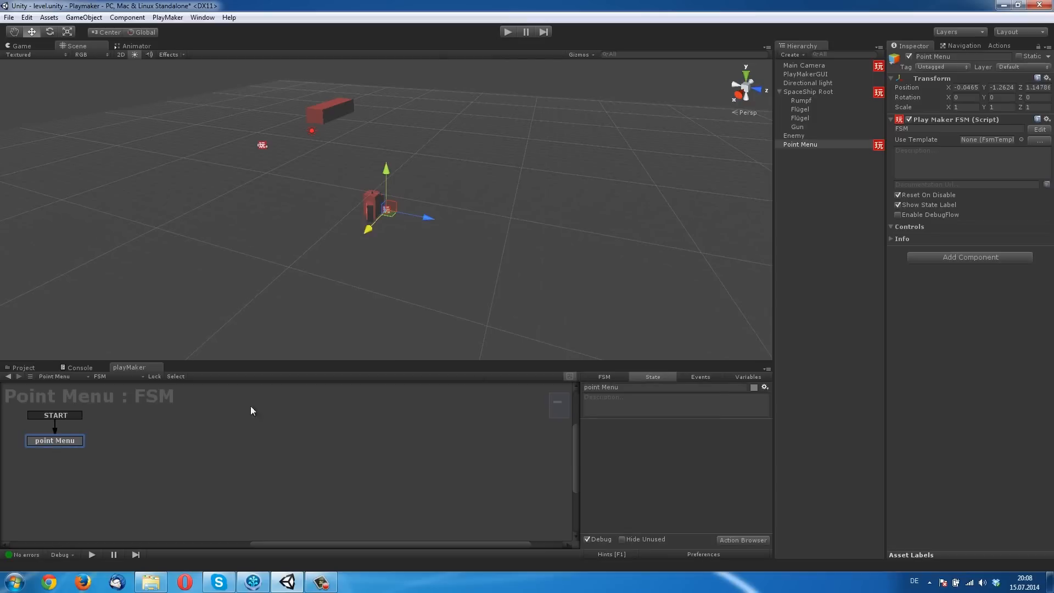
pyautogui.click(999, 46)
pyautogui.click(976, 55)
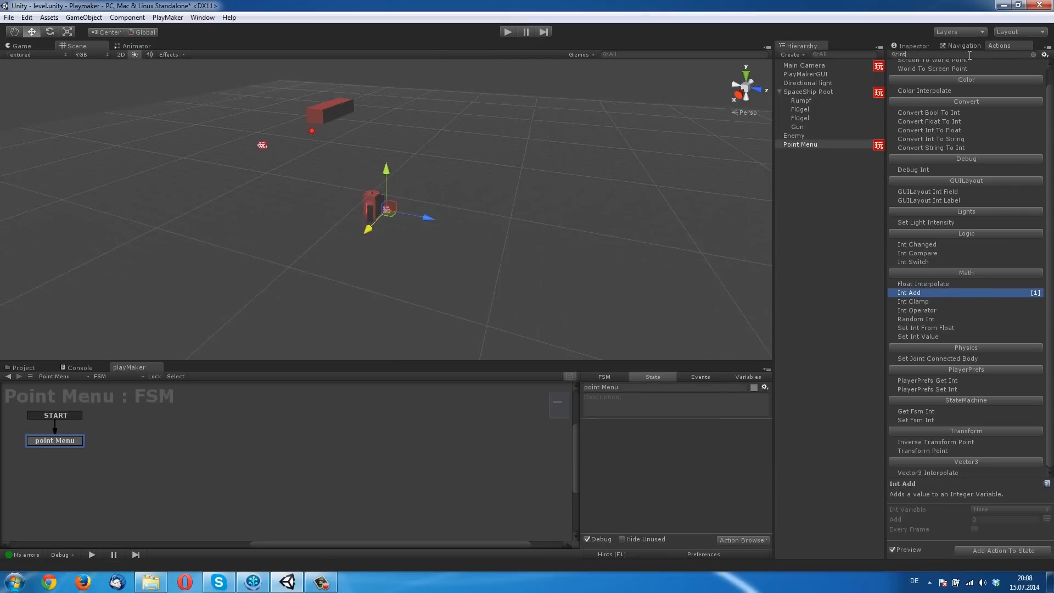
pyautogui.press('BackSpace')
pyautogui.press('BackSpace')
pyautogui.press('BackSpace')
pyautogui.write('ibox')
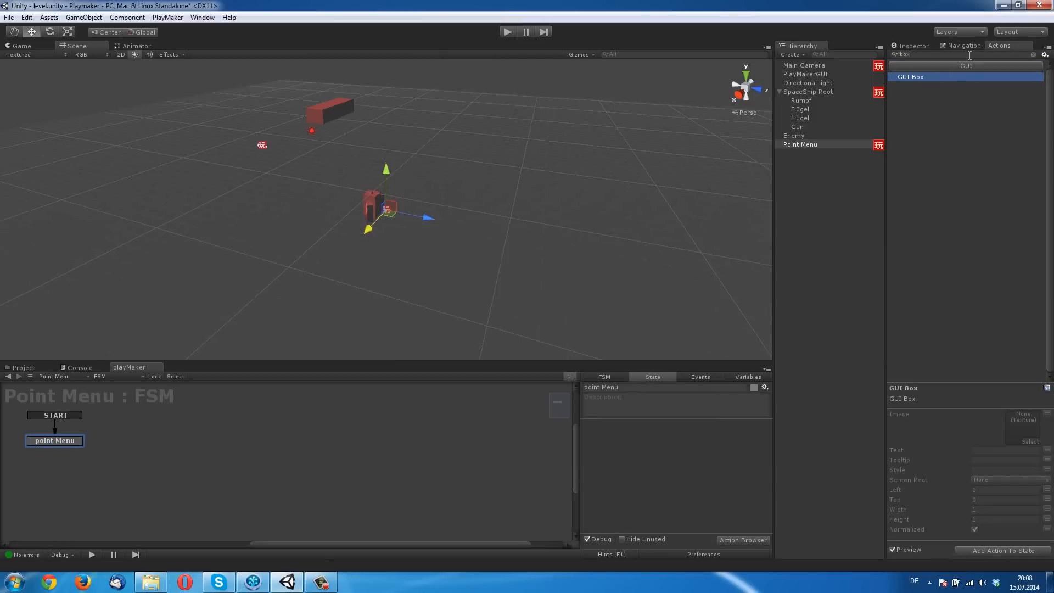
pyautogui.moveTo(906, 87); pyautogui.dragTo(670, 458)
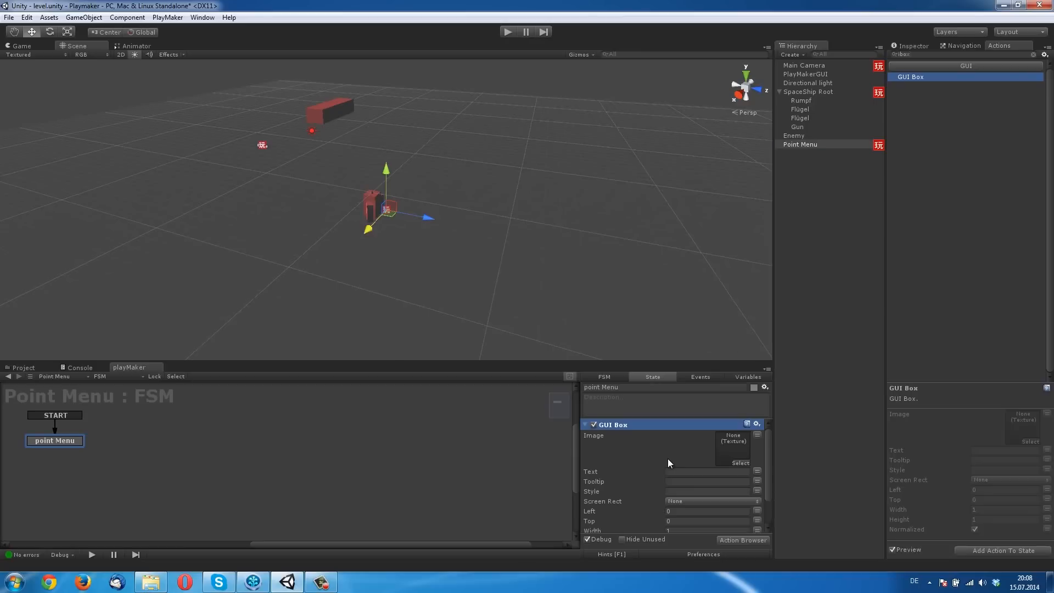
# Try to assign a variable to the GUI Box action's Text and check the FSM's variables
pyautogui.click(671, 465)
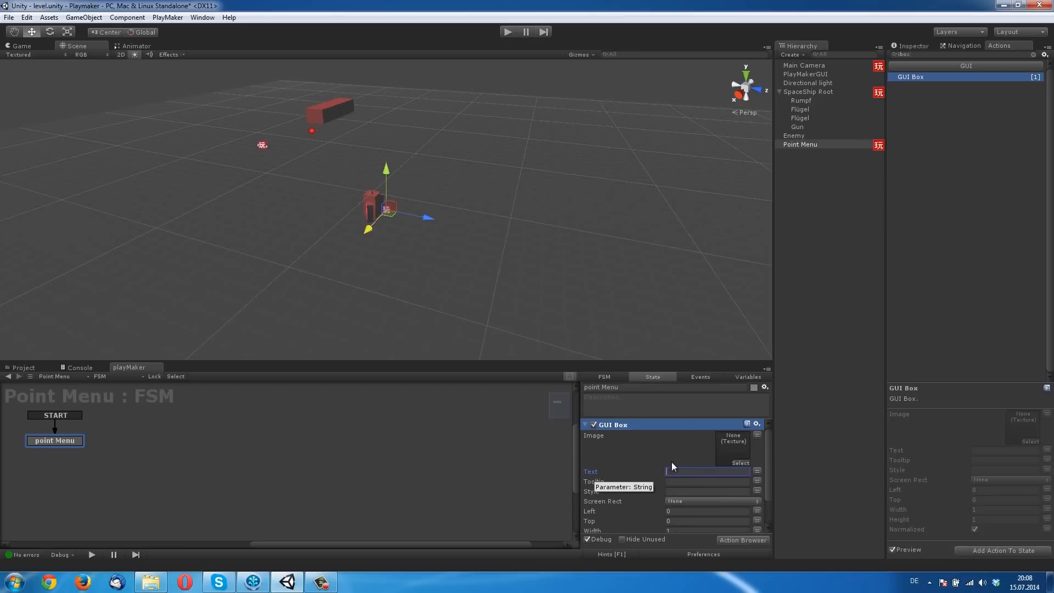
pyautogui.scroll(-2, 690, 427)
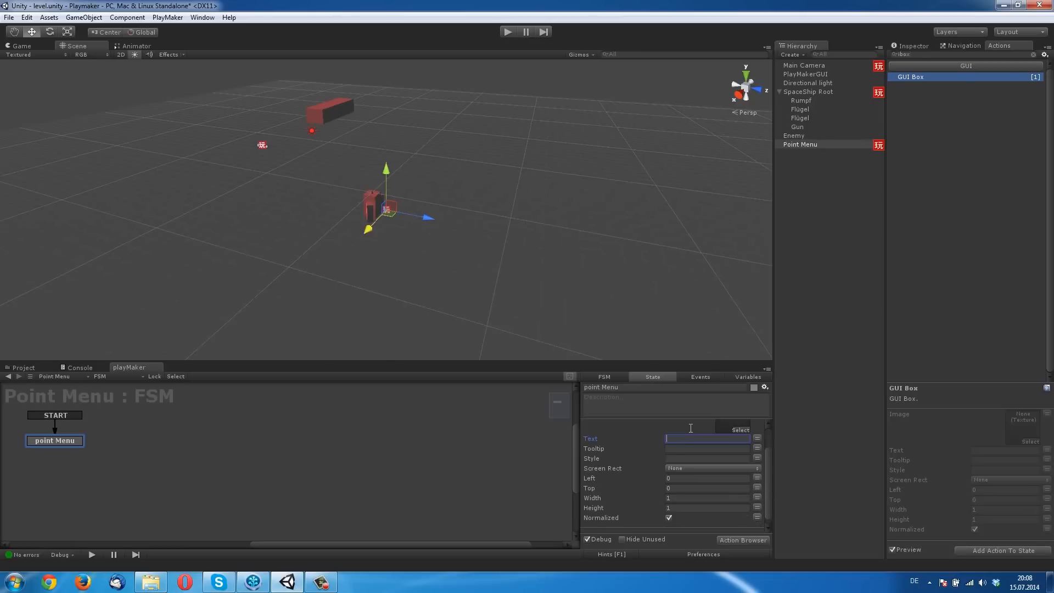
pyautogui.scroll(2, 648, 466)
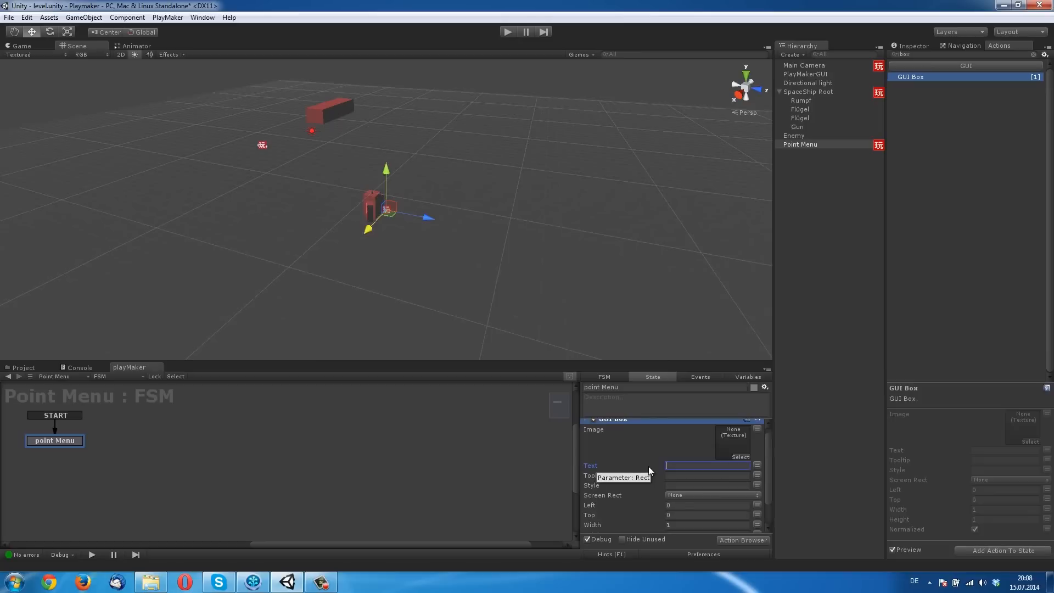
pyautogui.scroll(-2, 648, 466)
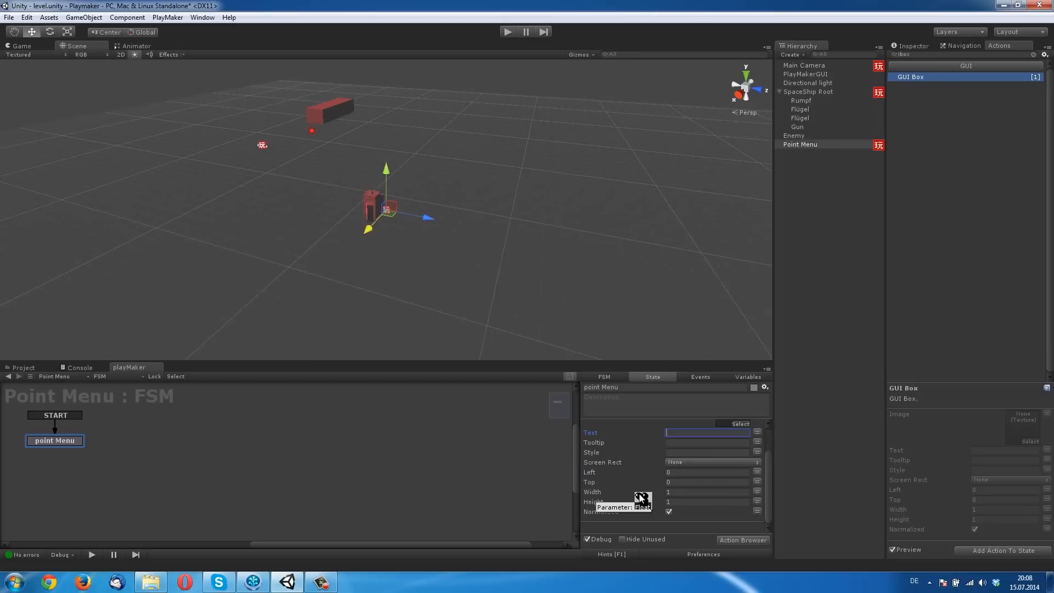
pyautogui.click(757, 433)
pyautogui.click(706, 432)
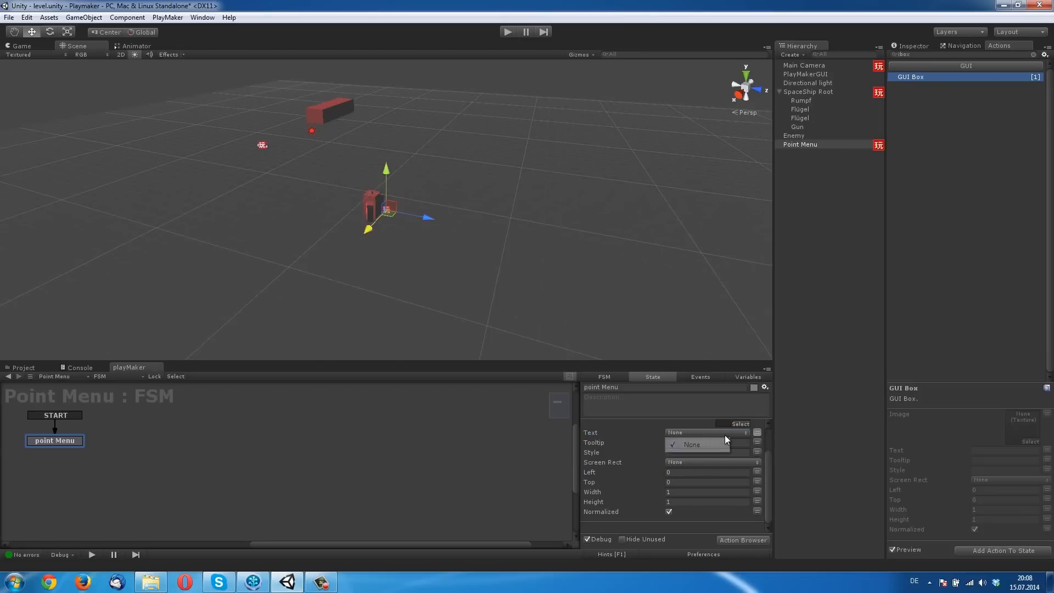
pyautogui.click(640, 442)
pyautogui.click(690, 433)
pyautogui.click(641, 431)
pyautogui.click(750, 376)
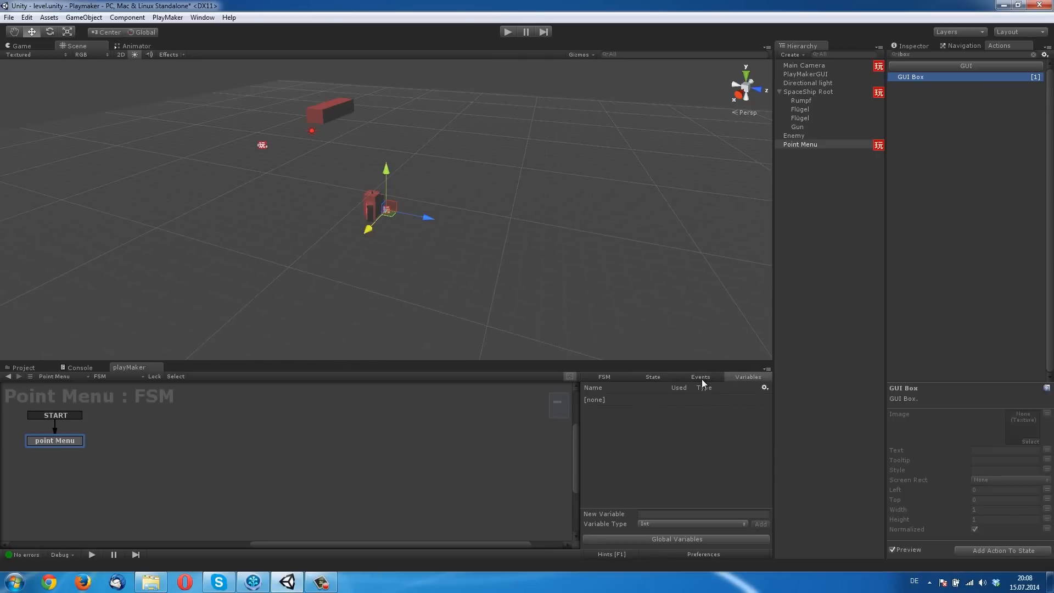
pyautogui.click(657, 377)
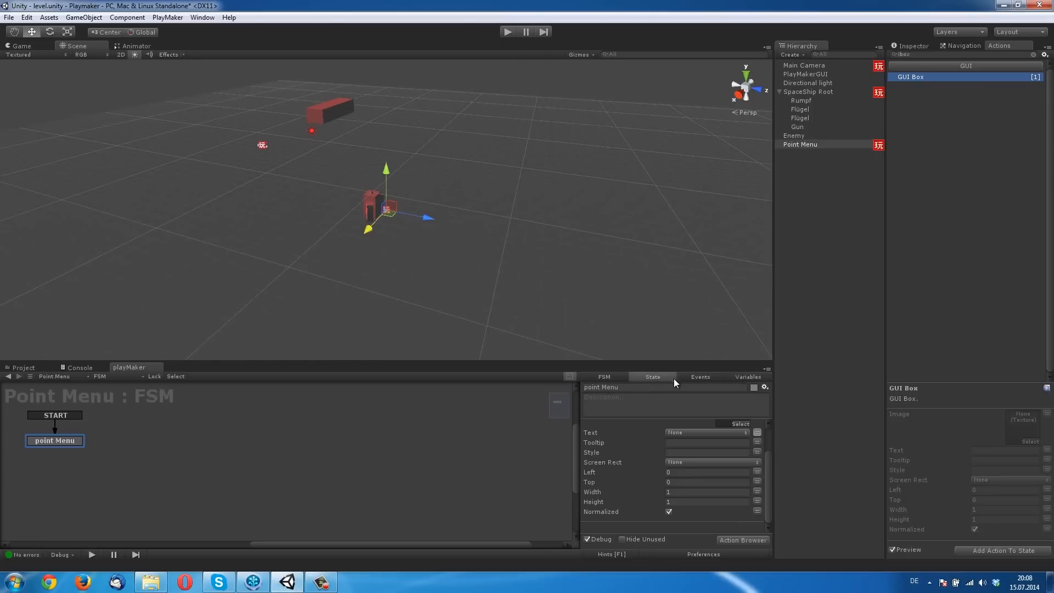
# Remove the GUI Box action from the point Menu state
pyautogui.scroll(3, 644, 444)
pyautogui.click(755, 424)
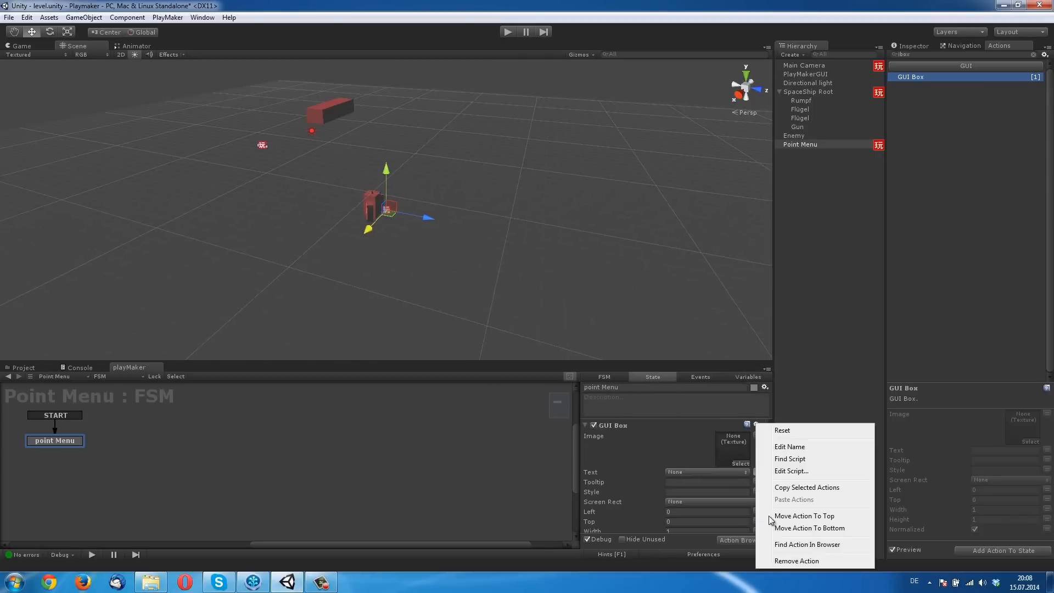
pyautogui.click(796, 561)
# Search the actions for "int" and add Convert Int To String to the point Menu state
pyautogui.click(998, 53)
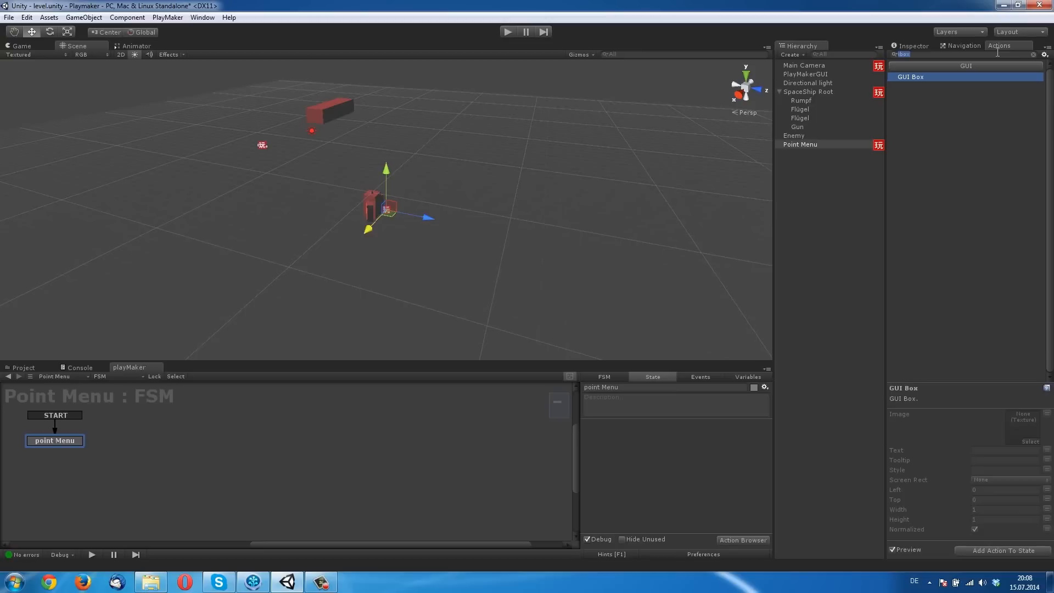
pyautogui.write('int')
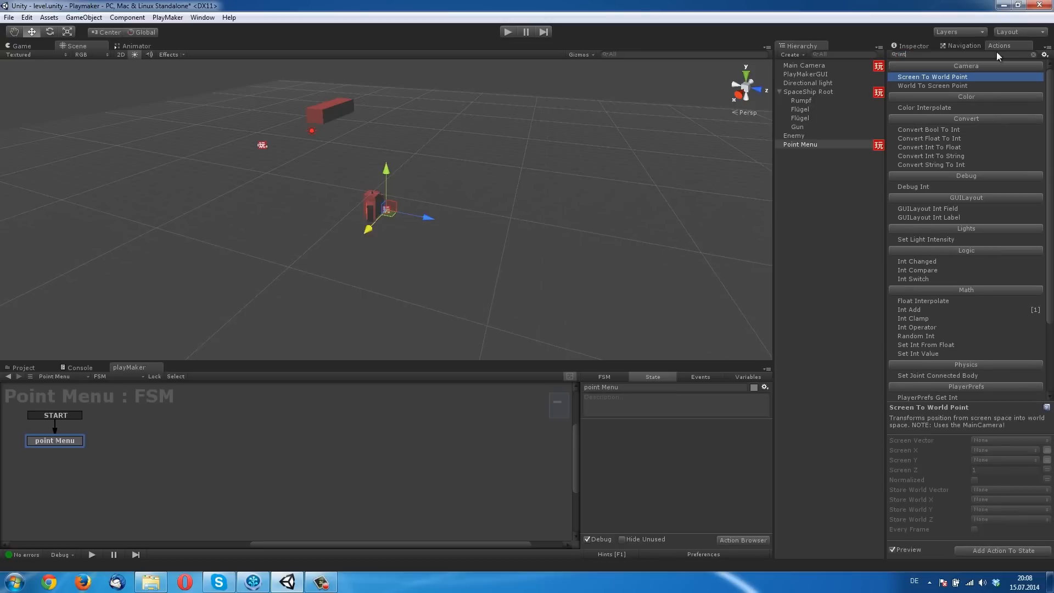
pyautogui.moveTo(949, 157); pyautogui.dragTo(632, 452)
# Add a String variable named PointsStr to the Point Menu FSM
pyautogui.click(747, 377)
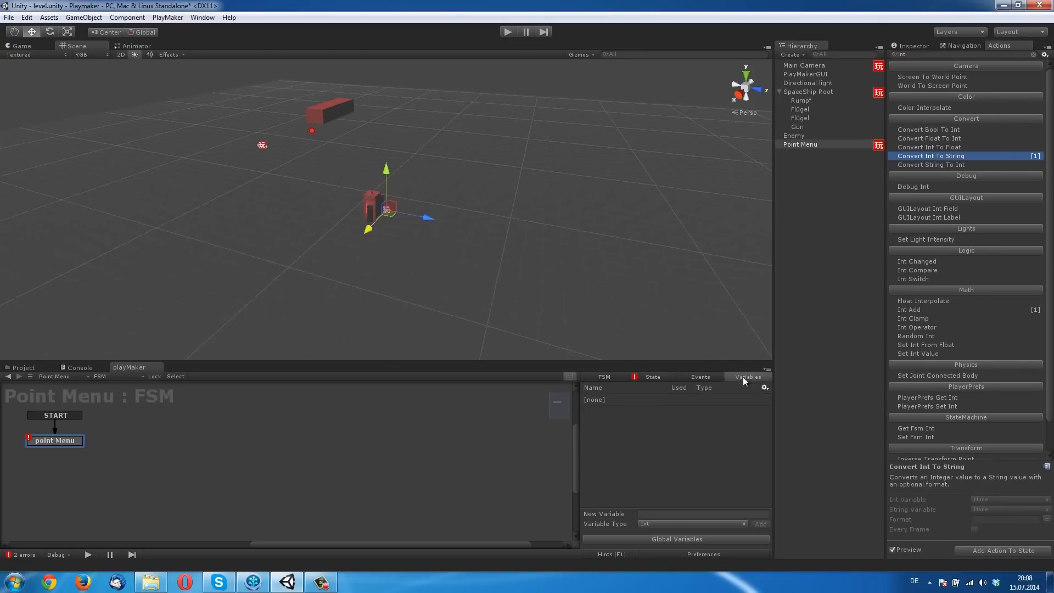
pyautogui.click(685, 514)
pyautogui.click(671, 524)
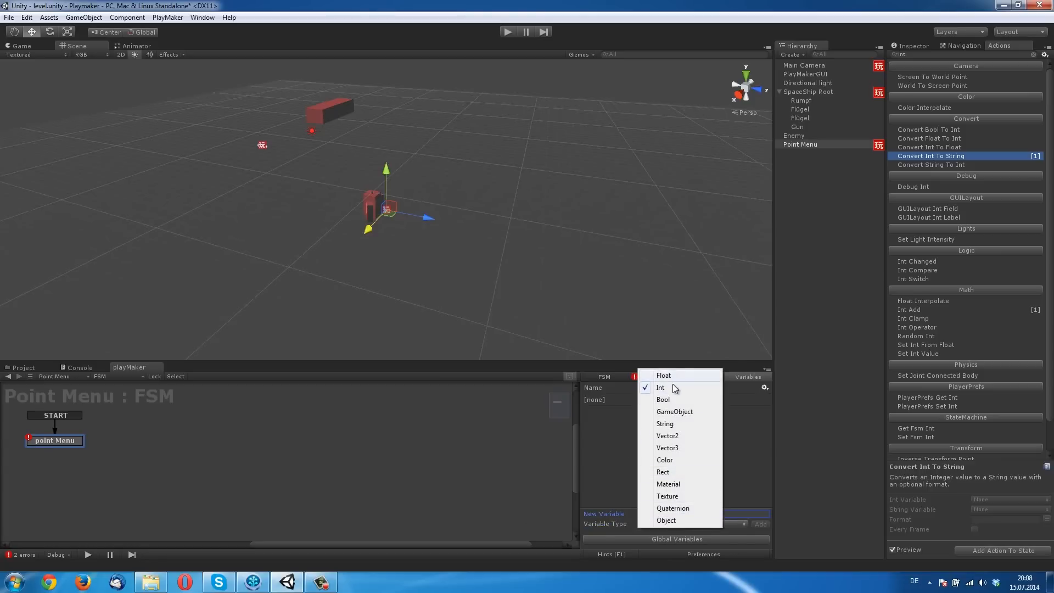
pyautogui.click(666, 424)
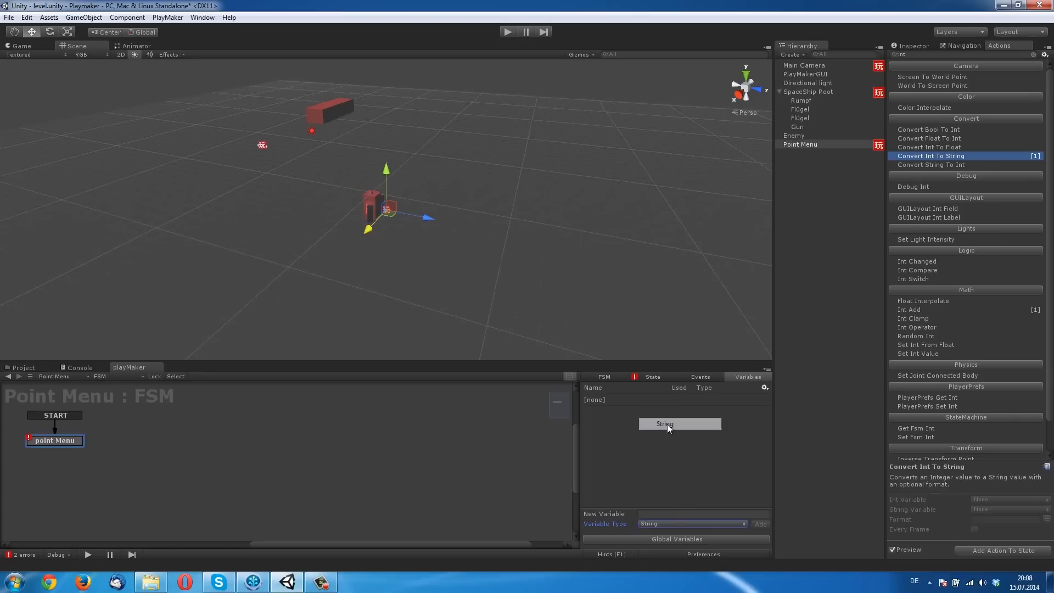
pyautogui.click(670, 515)
pyautogui.write('PointsSt')
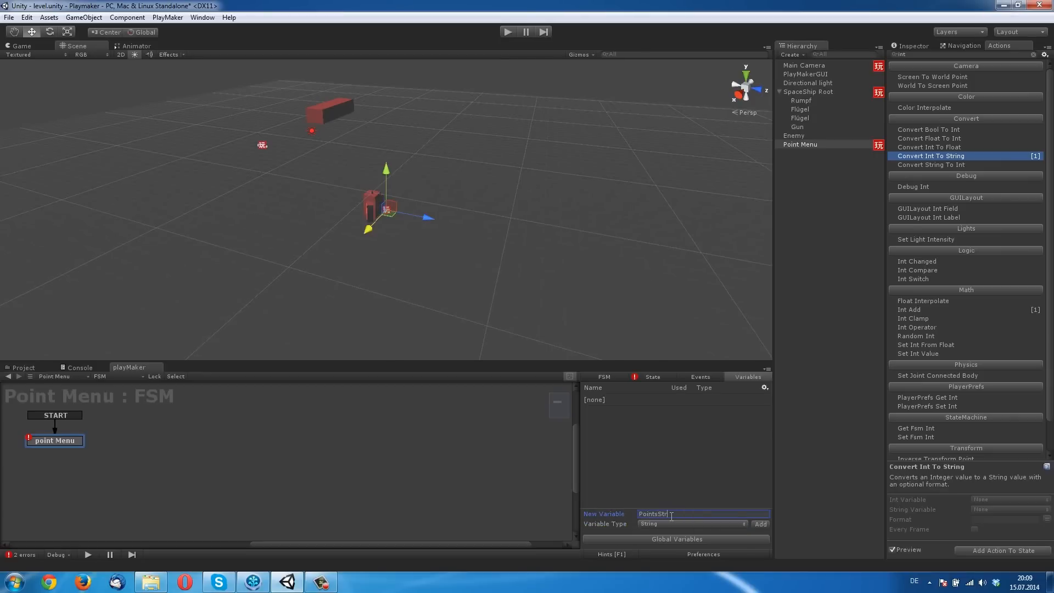
pyautogui.write('r')
pyautogui.press('Return')
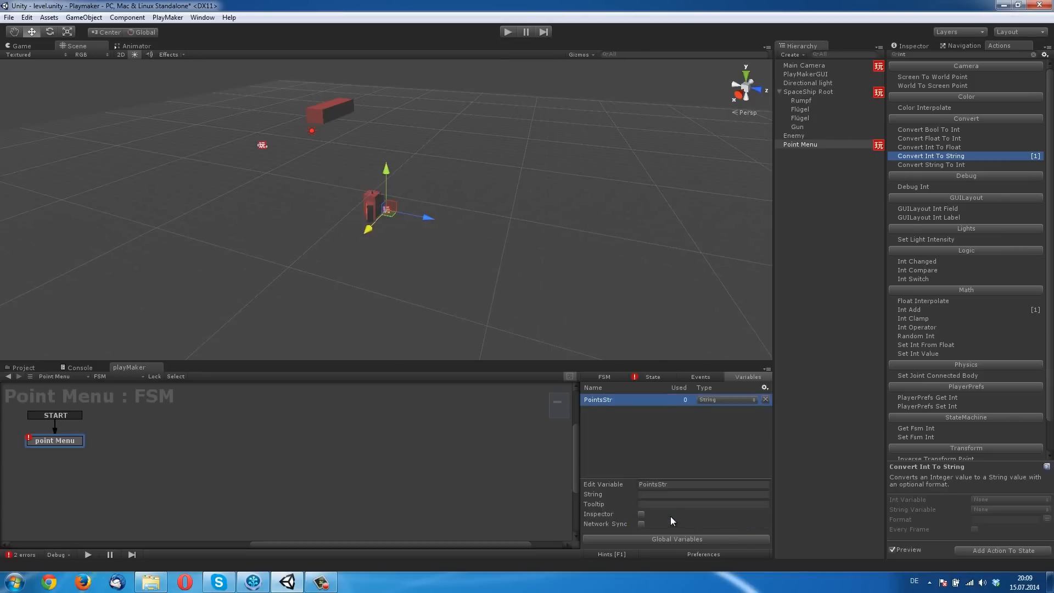
# Set Convert Int To String's Int Variable to the global Points variable and its String Variable to PointsStr
pyautogui.click(652, 377)
pyautogui.click(703, 437)
pyautogui.moveTo(709, 460)
pyautogui.click(760, 460)
pyautogui.click(676, 456)
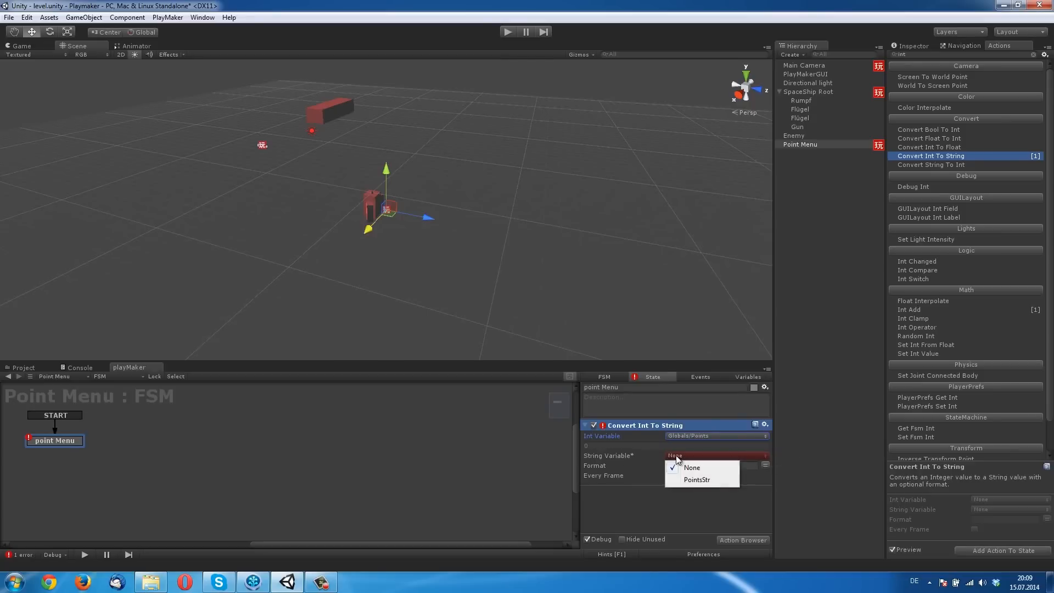
pyautogui.click(690, 482)
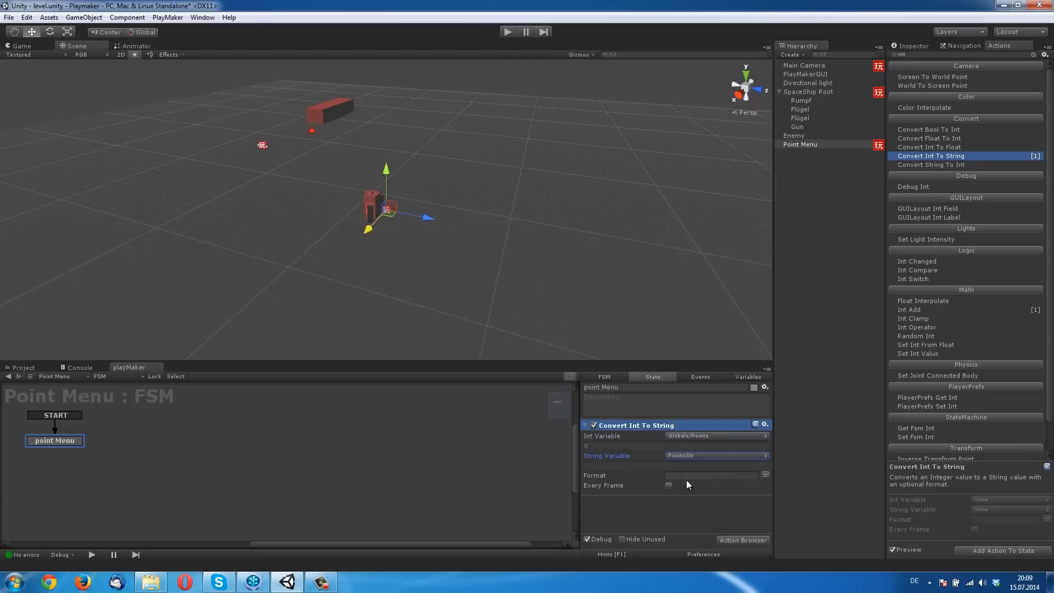
pyautogui.click(729, 475)
pyautogui.click(708, 494)
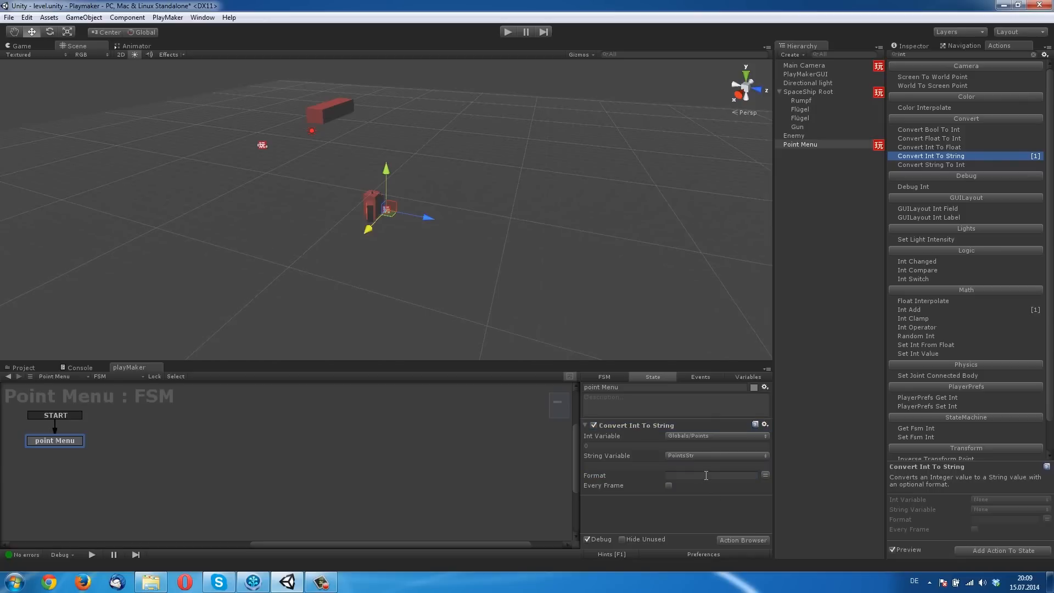
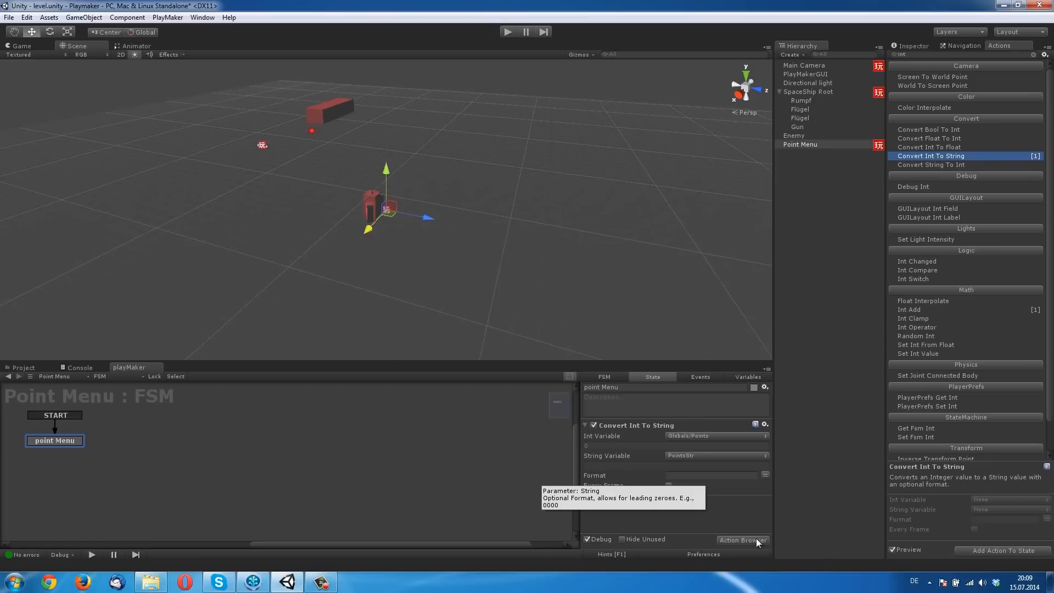
# Search the actions for "gui", add GUI Box to the point Menu state and assign PointsStr to its Text
pyautogui.click(708, 376)
pyautogui.click(744, 377)
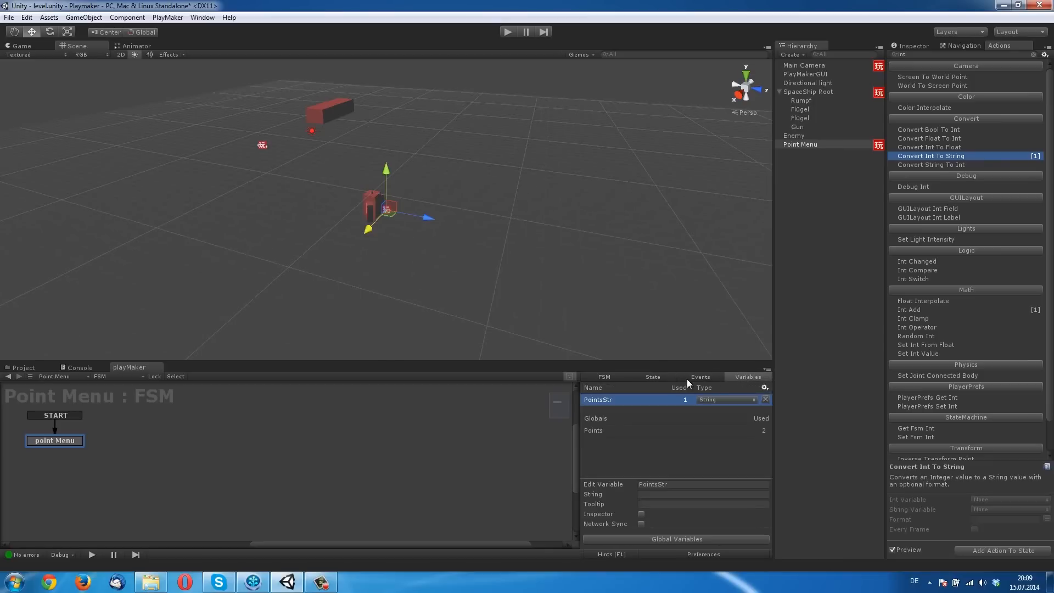
pyautogui.click(659, 377)
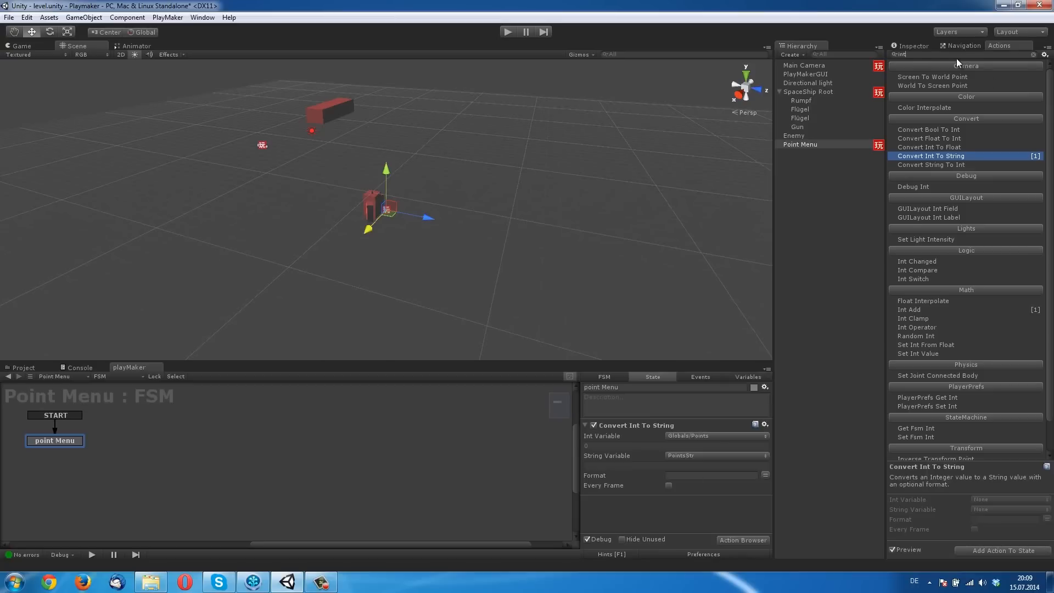
pyautogui.write('gui')
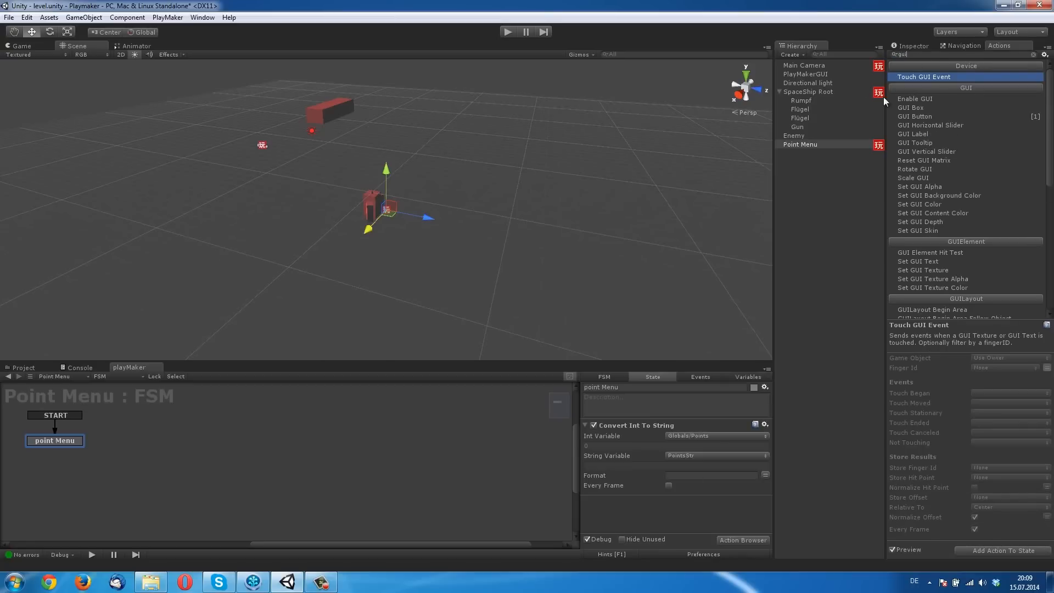
pyautogui.moveTo(921, 107); pyautogui.dragTo(628, 526)
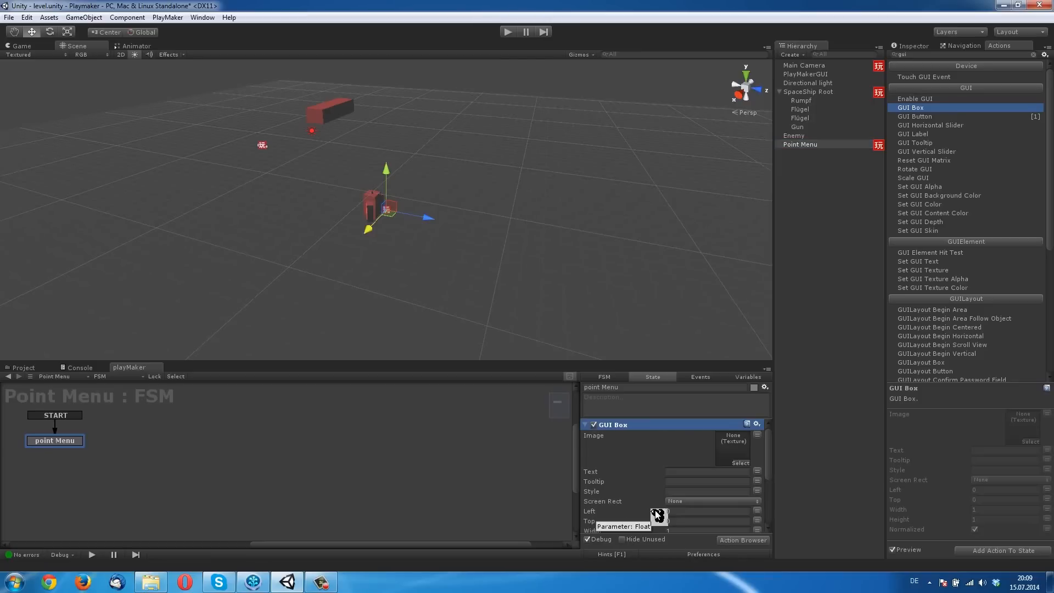
pyautogui.click(724, 472)
pyautogui.click(757, 471)
pyautogui.click(719, 473)
pyautogui.click(697, 495)
# Set the GUI Box's Left, Top and Width to 0.1 and its Height to 0.05
pyautogui.scroll(-3, 648, 466)
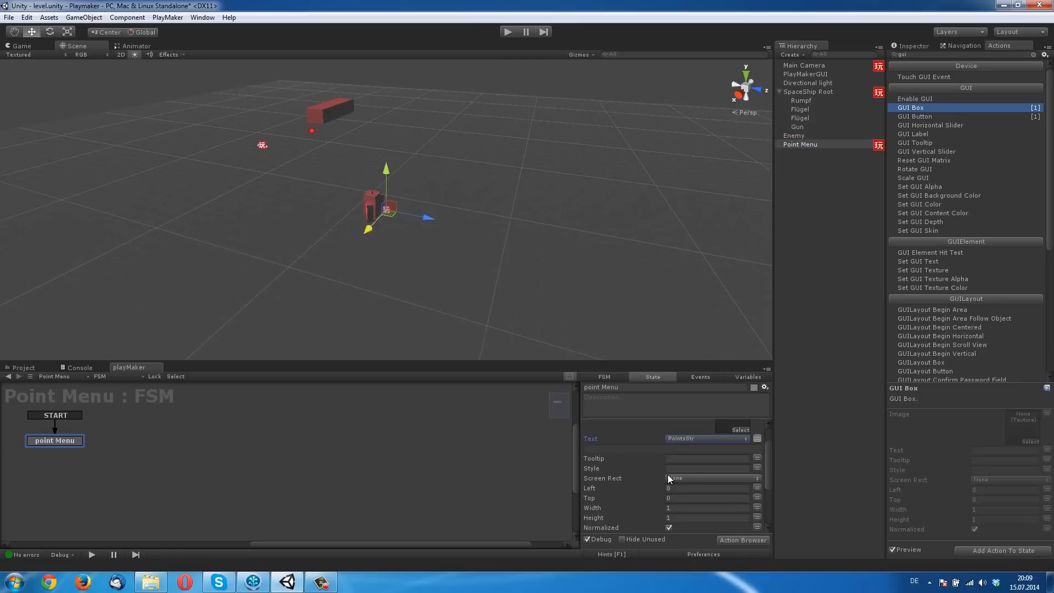
pyautogui.scroll(-3, 661, 476)
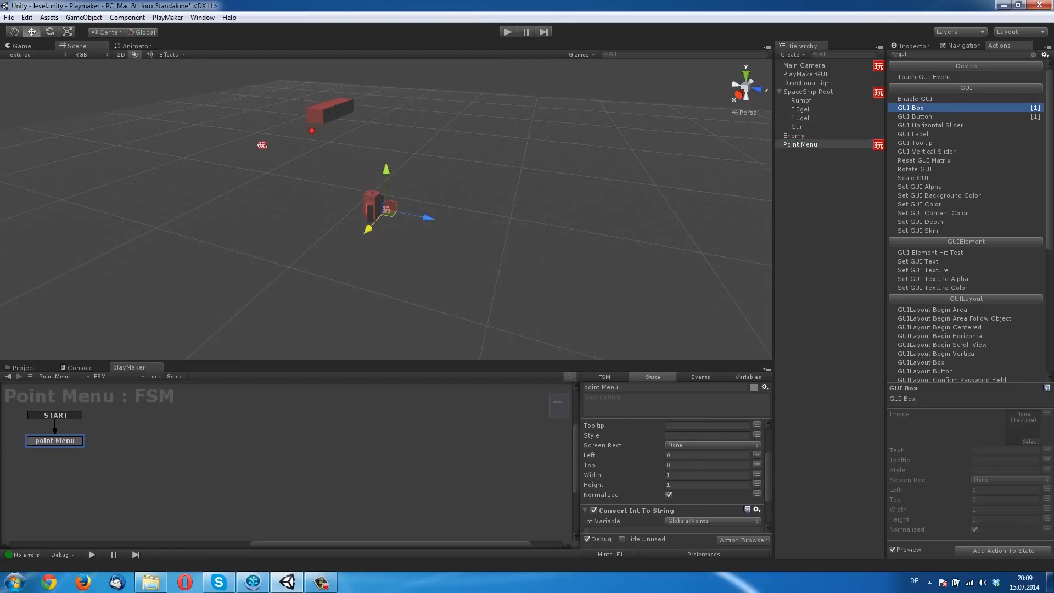
pyautogui.click(692, 456)
pyautogui.write(',10')
pyautogui.click(681, 466)
pyautogui.write(',10')
pyautogui.click(695, 472)
pyautogui.click(696, 483)
pyautogui.write('0,05')
pyautogui.click(726, 463)
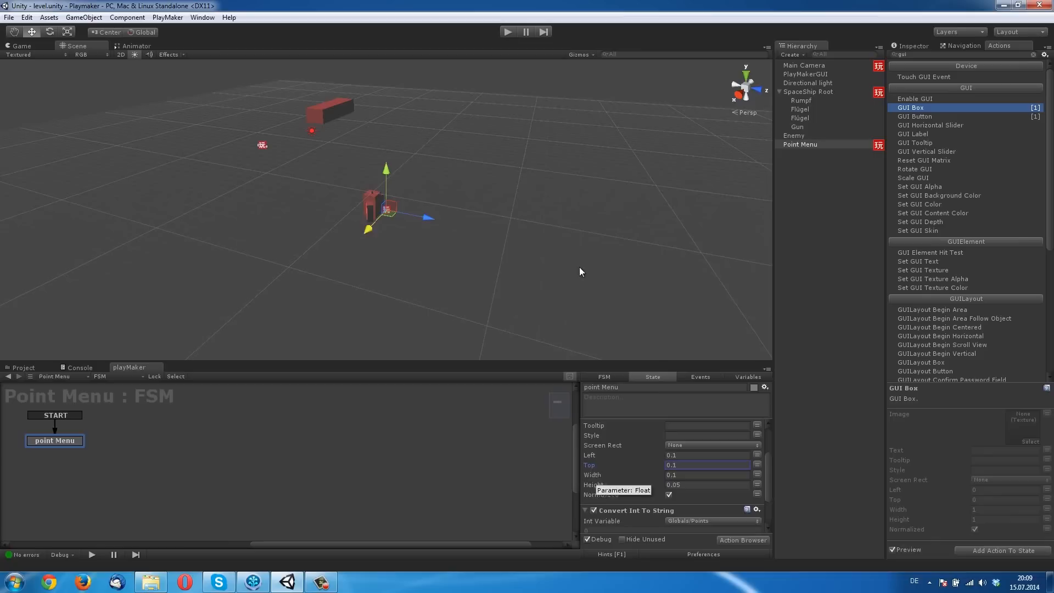
# Run the game and shoot the enemy to test the points display, and stop the game
pyautogui.click(506, 32)
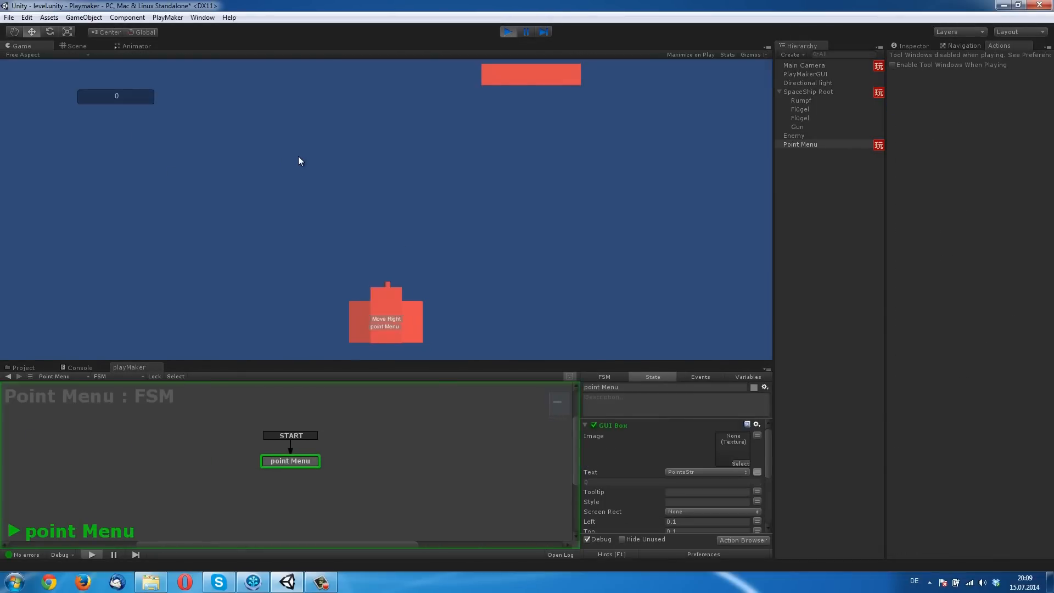
pyautogui.press('Right')
pyautogui.press('space')
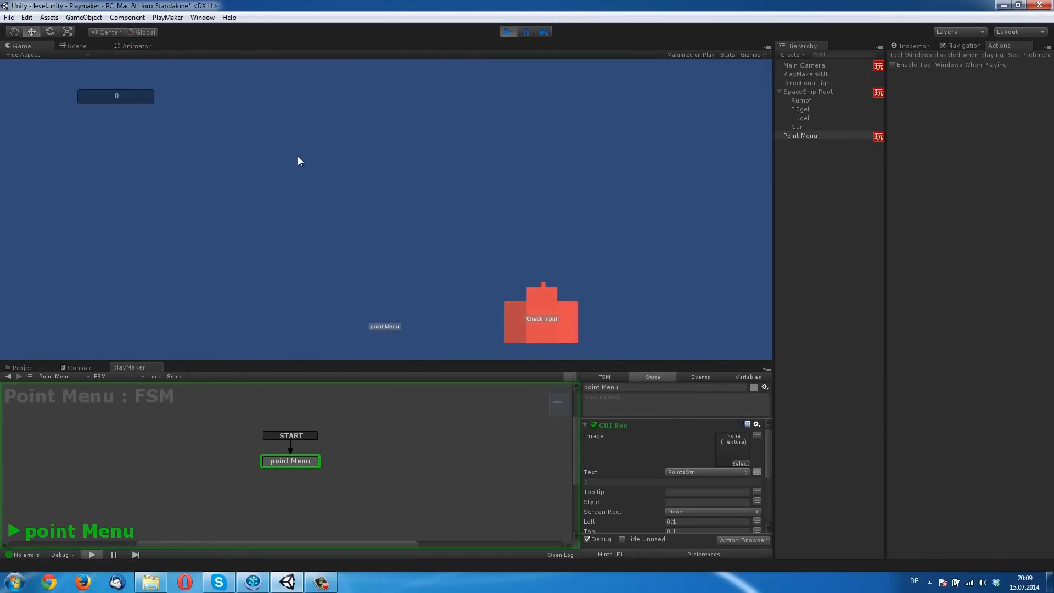
pyautogui.press('Left')
pyautogui.click(507, 32)
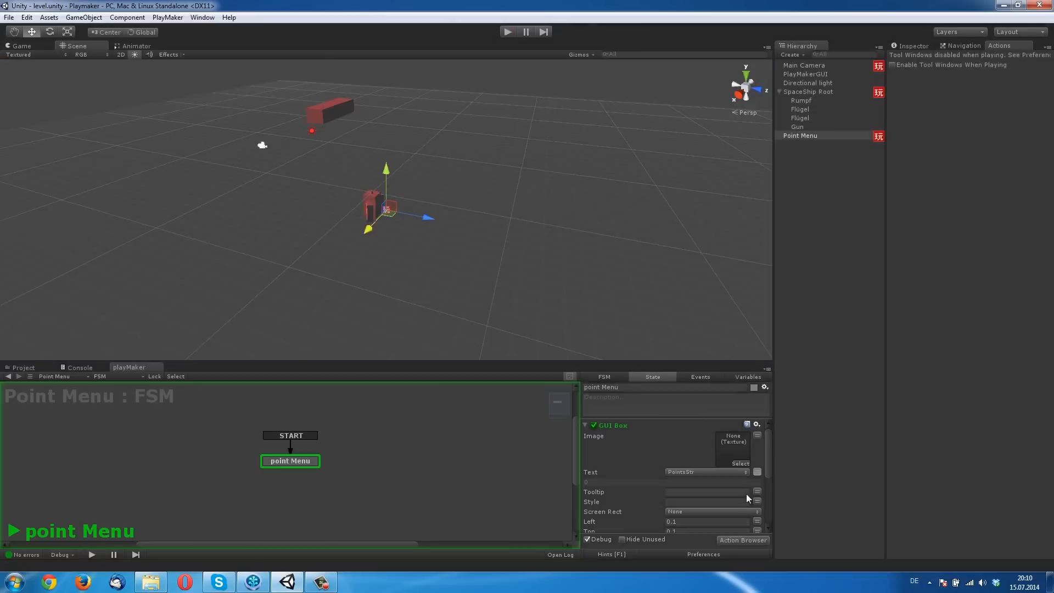
# Enable Every Frame on the Convert Int To String action in the point Menu state
pyautogui.click(77, 444)
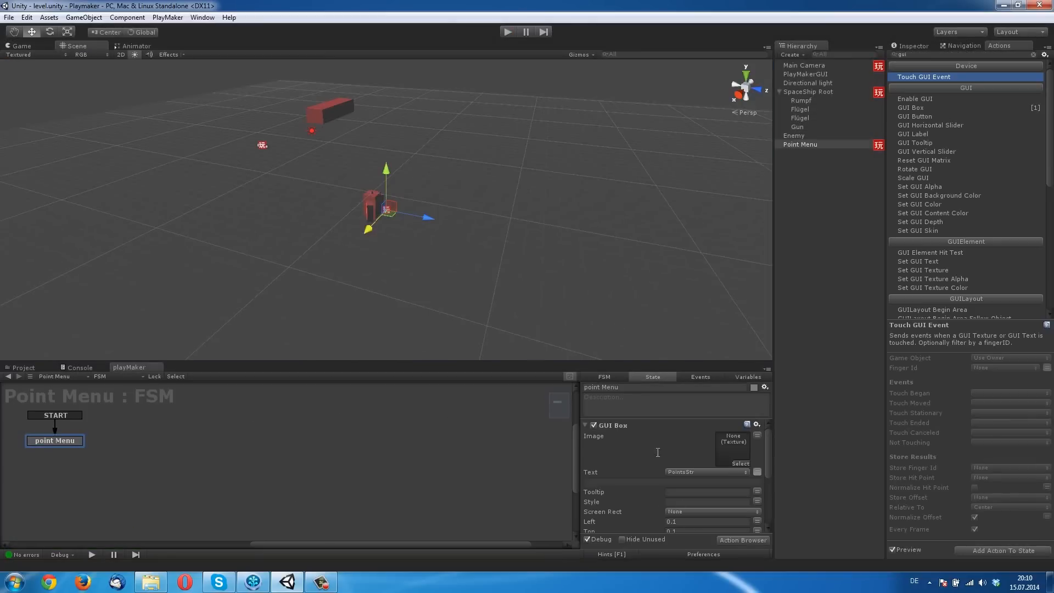
pyautogui.scroll(-5, 653, 454)
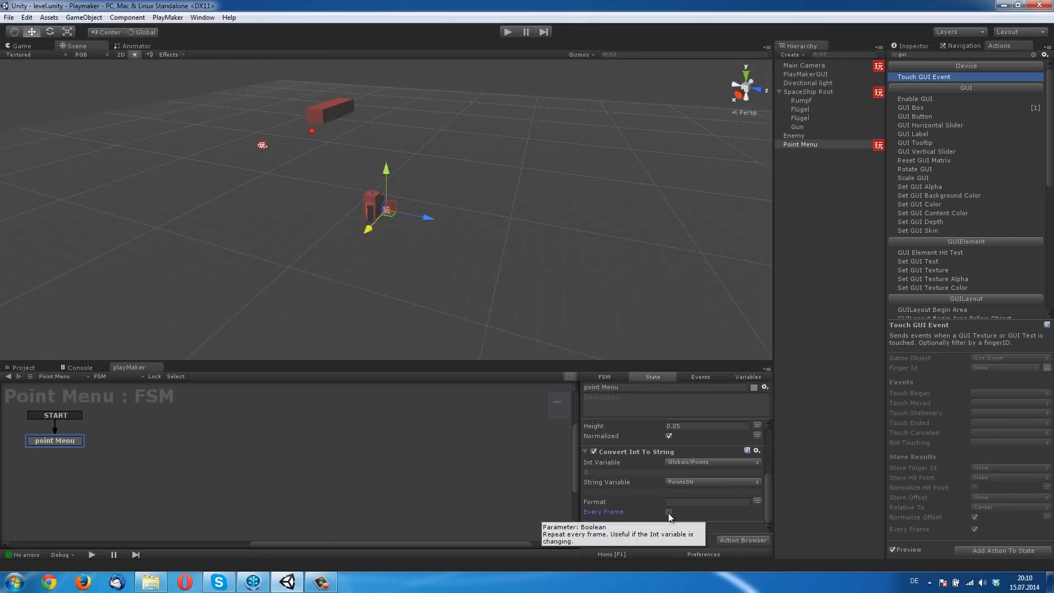
pyautogui.scroll(4, 635, 483)
pyautogui.scroll(-3, 630, 452)
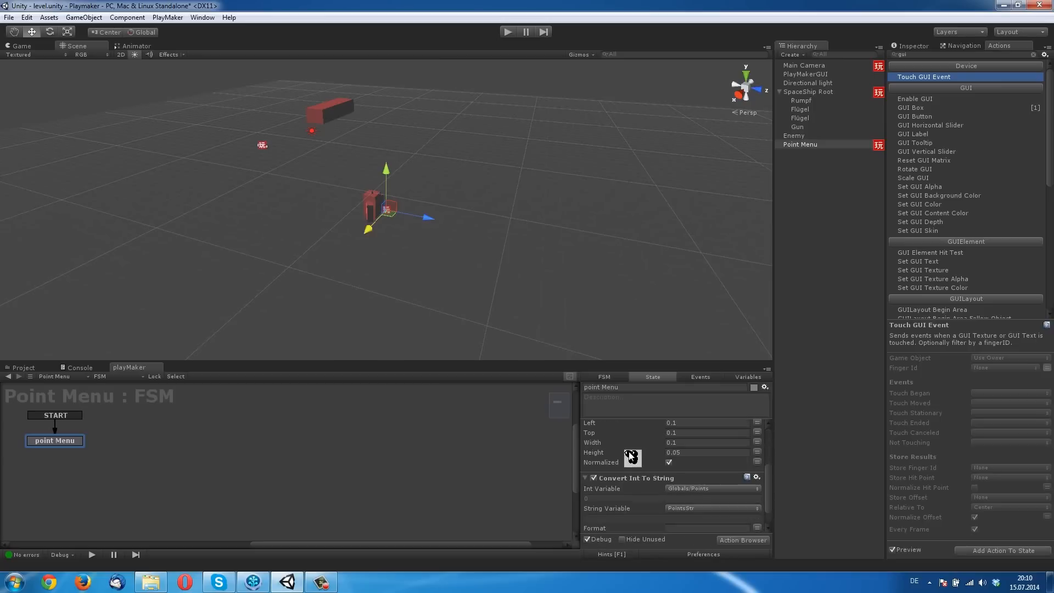
# Run the game again, shoot the enemy and check the point Menu state's action values during play
pyautogui.click(506, 32)
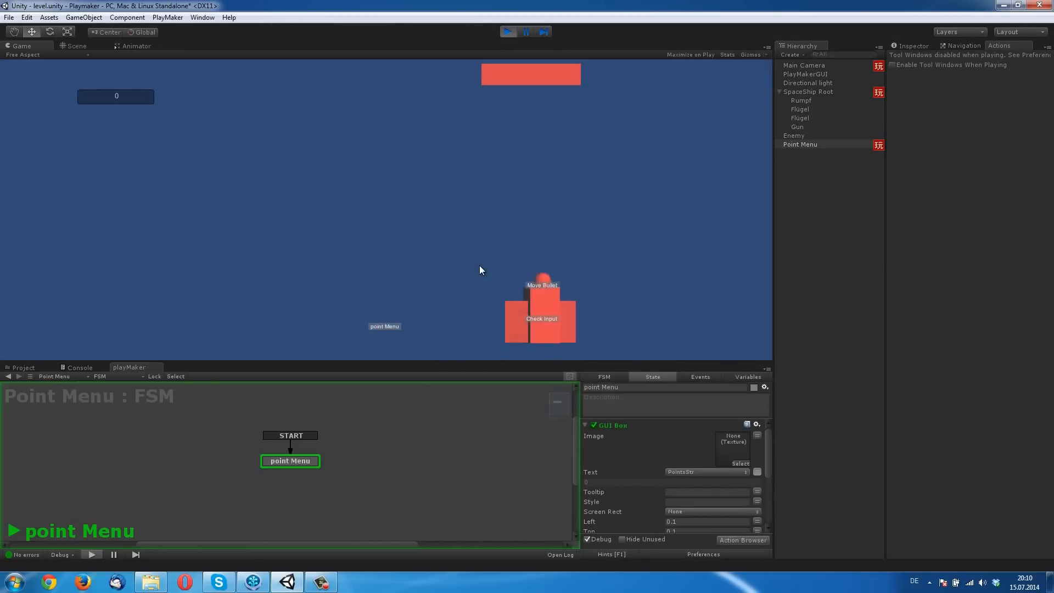
pyautogui.press('Left')
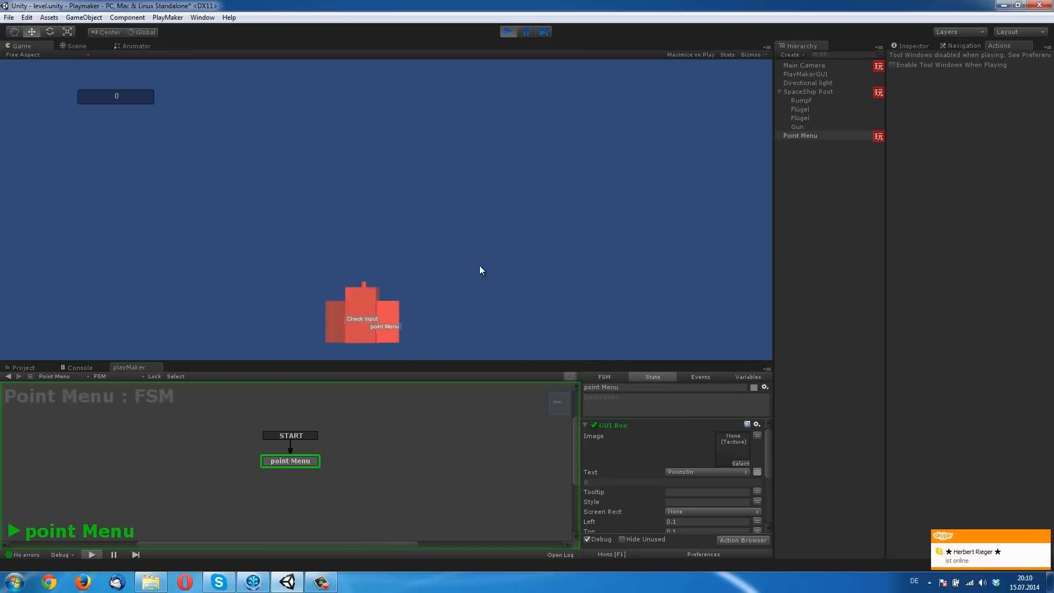
pyautogui.press('Left')
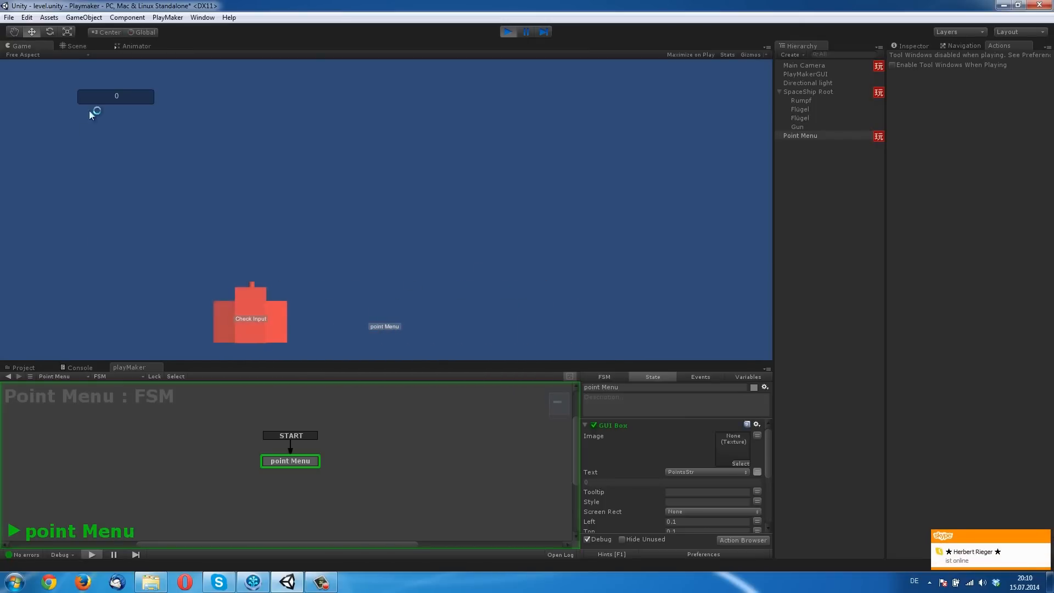
pyautogui.scroll(-4, 637, 455)
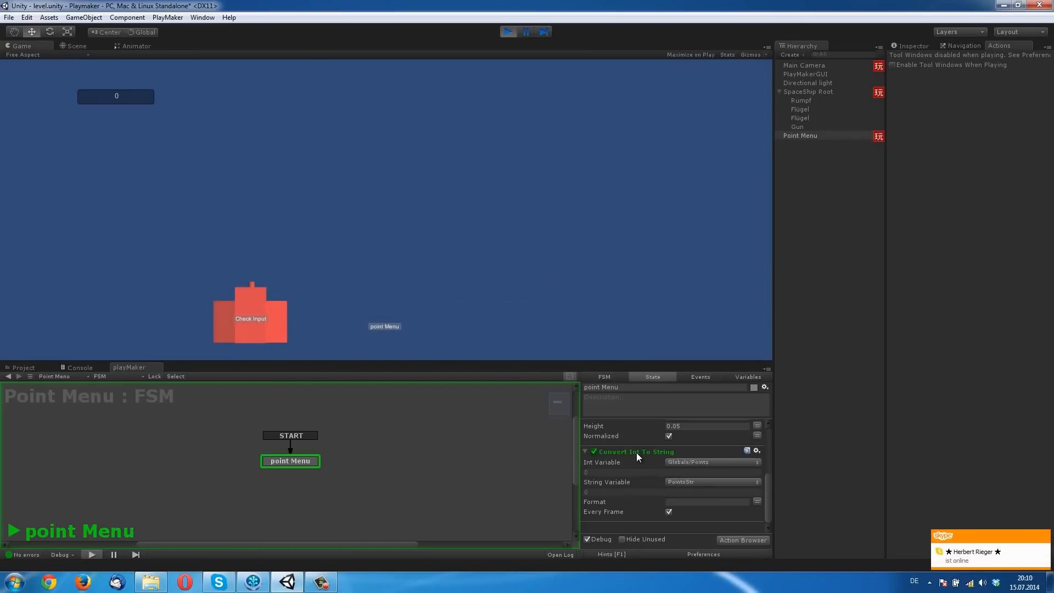
pyautogui.scroll(3, 656, 471)
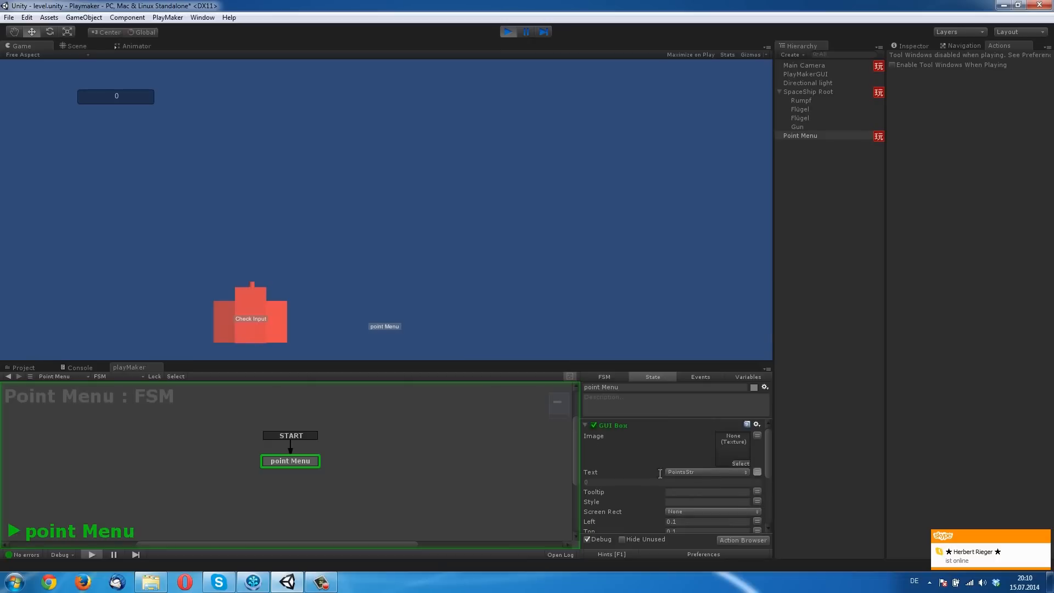
# Examine SpaceShip Root, its parts and Main Camera for their FSMs in the running game, and stop the game
pyautogui.click(819, 91)
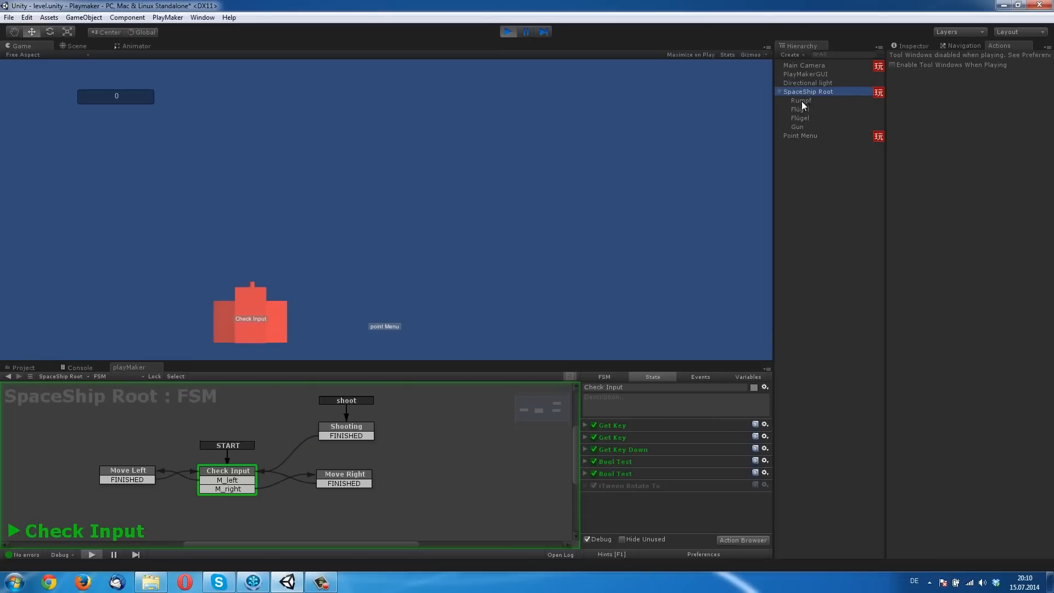
pyautogui.click(802, 102)
pyautogui.click(802, 109)
pyautogui.click(801, 125)
pyautogui.click(801, 119)
pyautogui.click(808, 83)
pyautogui.click(808, 74)
pyautogui.click(808, 65)
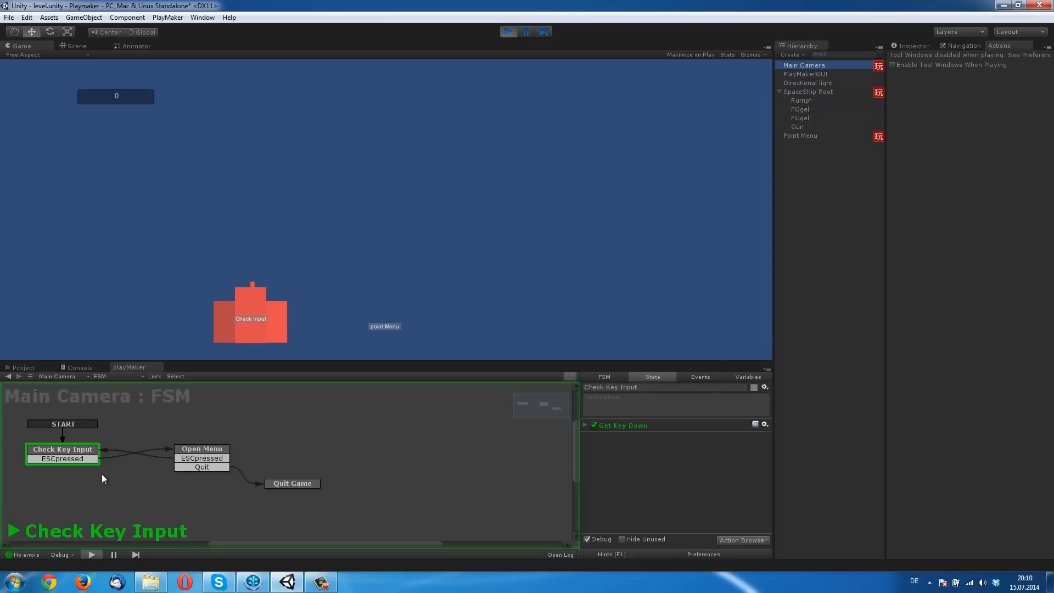
pyautogui.click(509, 32)
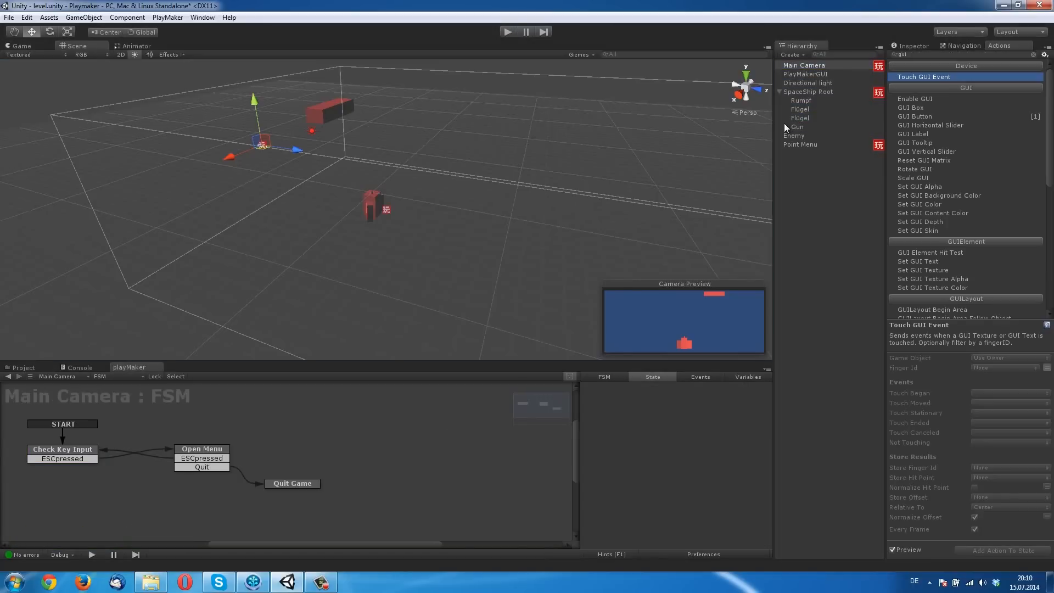
# Open the bullet prefab's FSM and inspect the actions of its Destroy Enemy and Add Points states
pyautogui.click(796, 127)
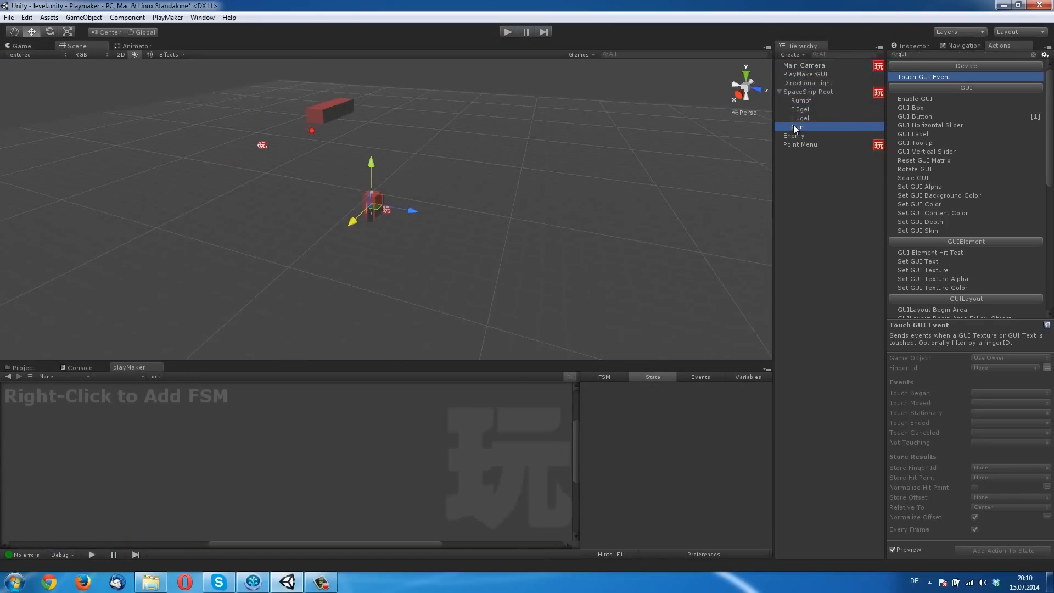
pyautogui.click(22, 367)
pyautogui.click(165, 417)
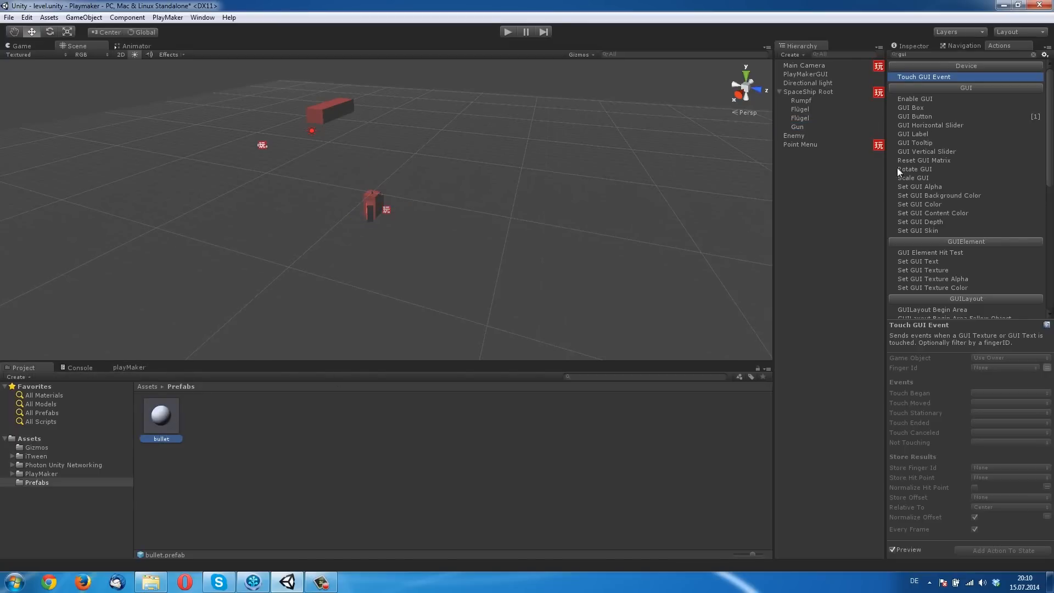
pyautogui.click(909, 46)
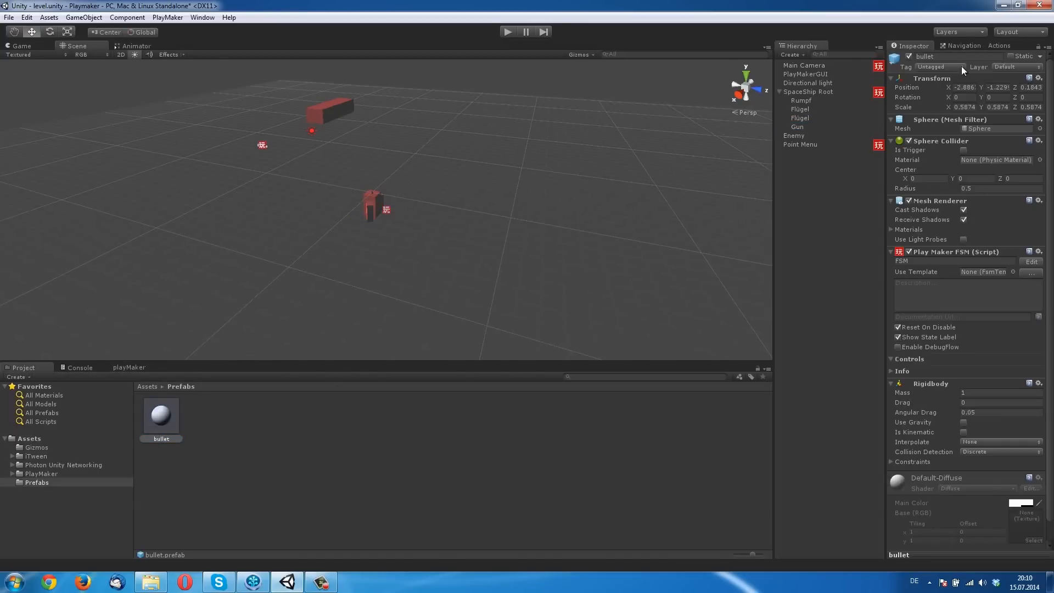
pyautogui.click(123, 368)
pyautogui.click(191, 434)
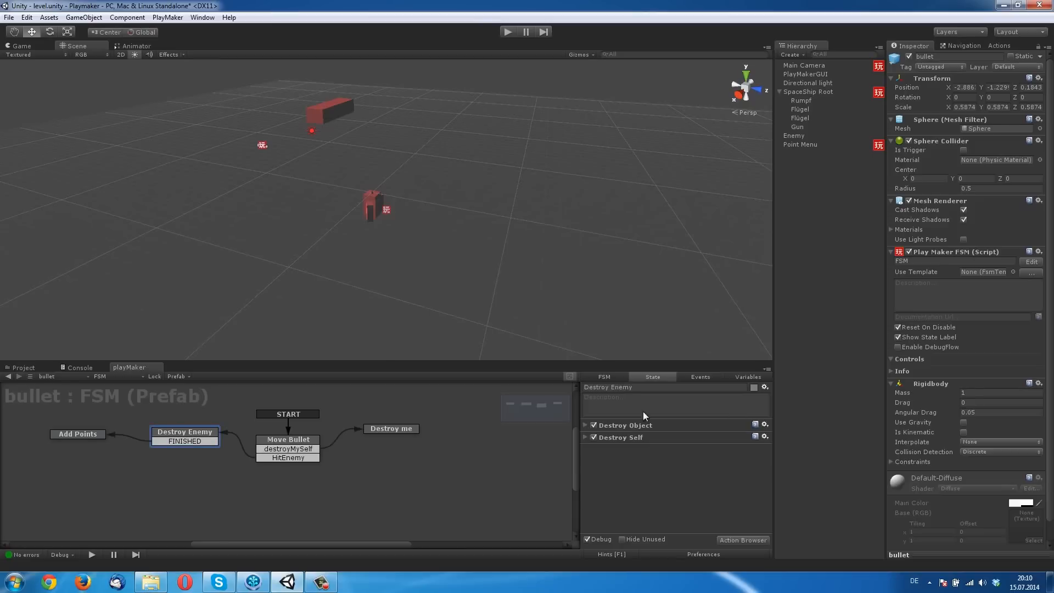
pyautogui.click(87, 434)
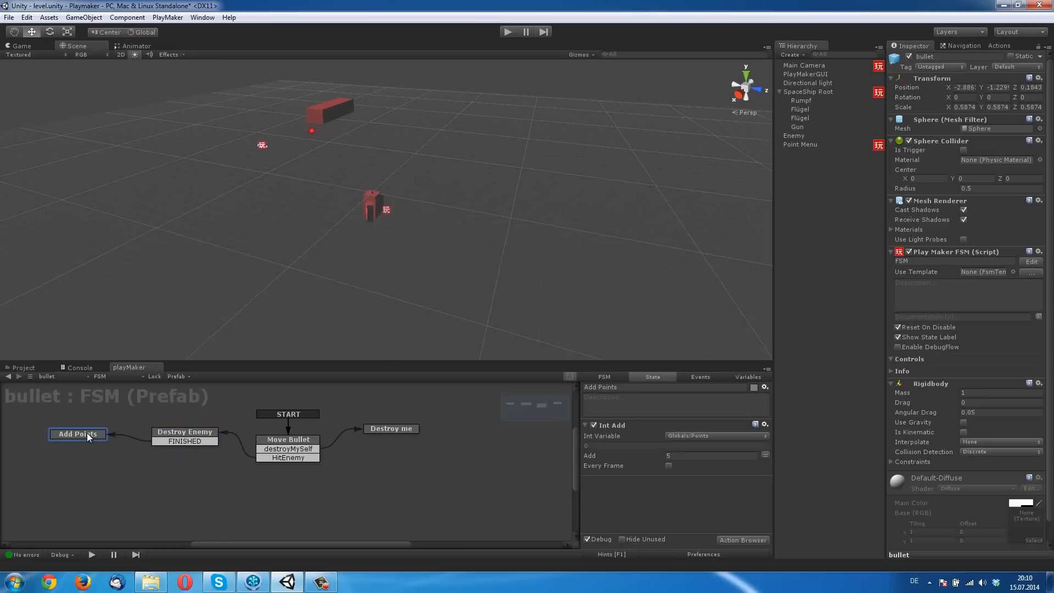
# Delete the Add Points state from the bullet FSM and remove the FINISHED transition from Destroy Enemy
pyautogui.press('Delete')
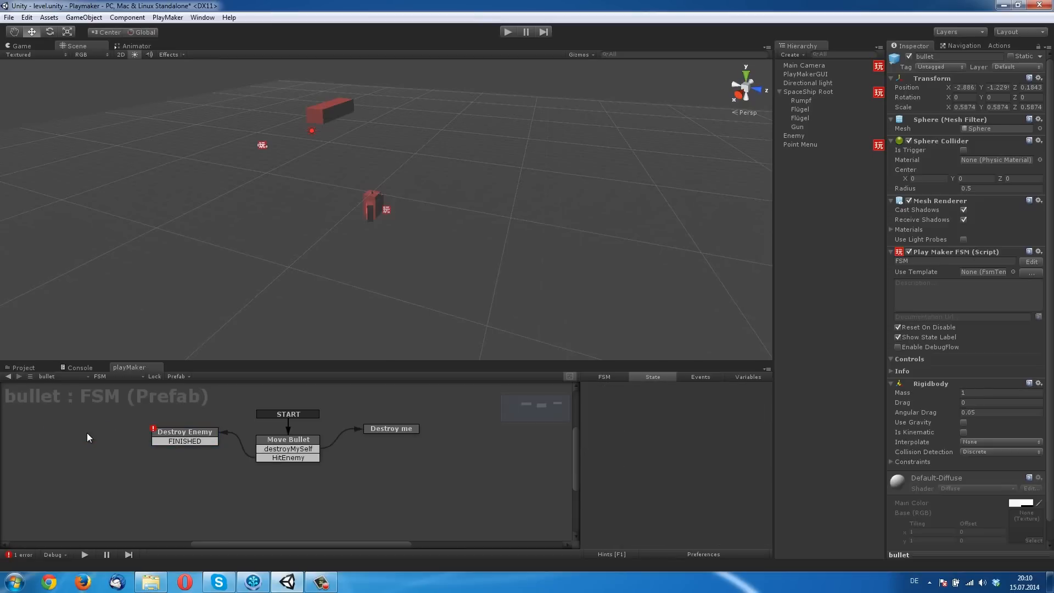
pyautogui.click(186, 440)
pyautogui.rightClick(186, 440)
pyautogui.click(230, 430)
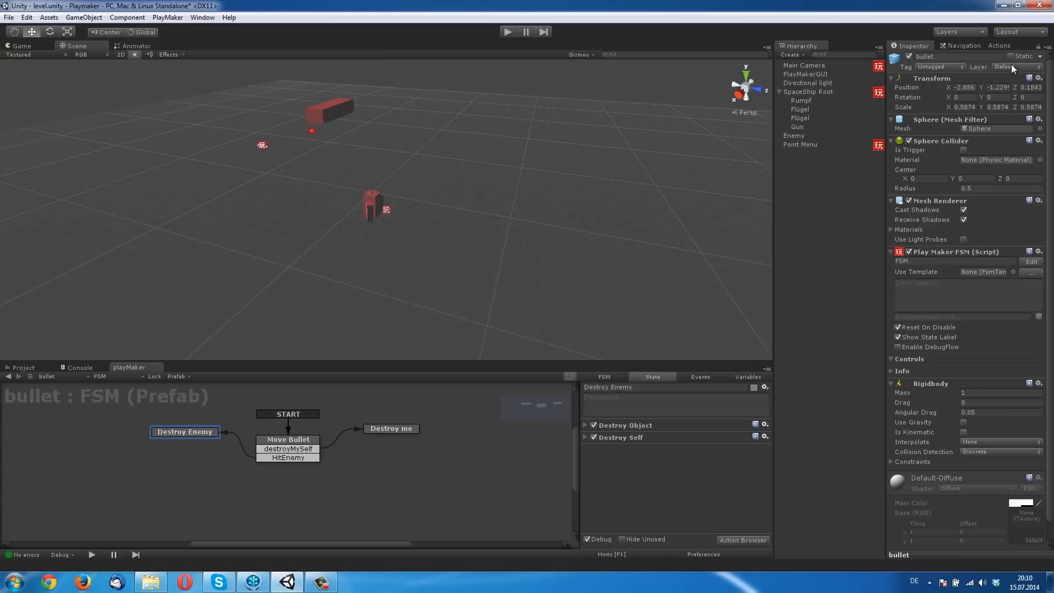
# Add an Int Add action above Destroy Object in the Destroy Enemy state, adding 5 to the global Points variable
pyautogui.click(997, 46)
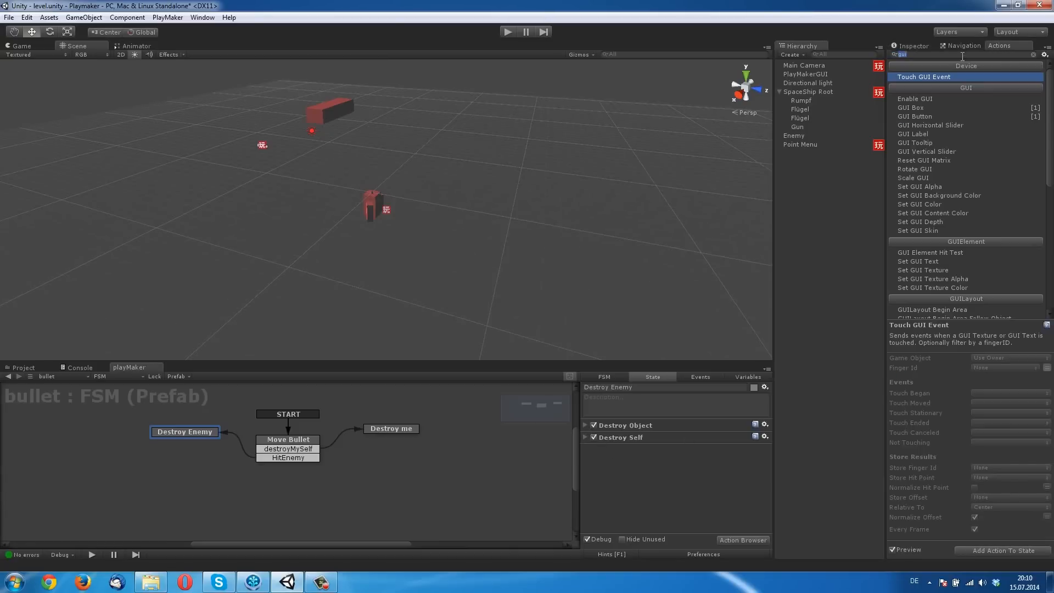
pyautogui.write('int')
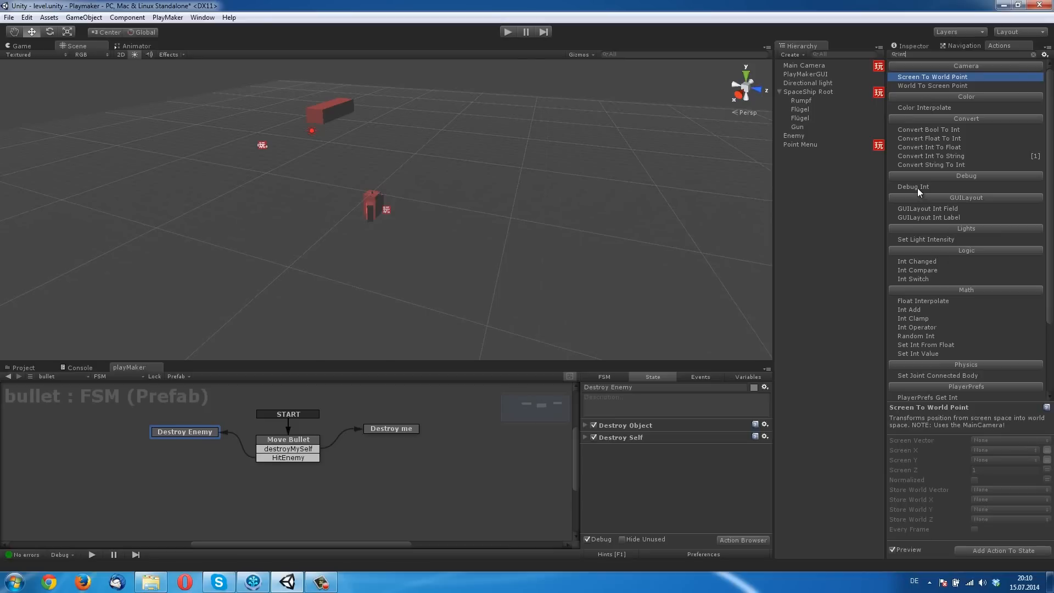
pyautogui.moveTo(911, 311); pyautogui.dragTo(628, 430)
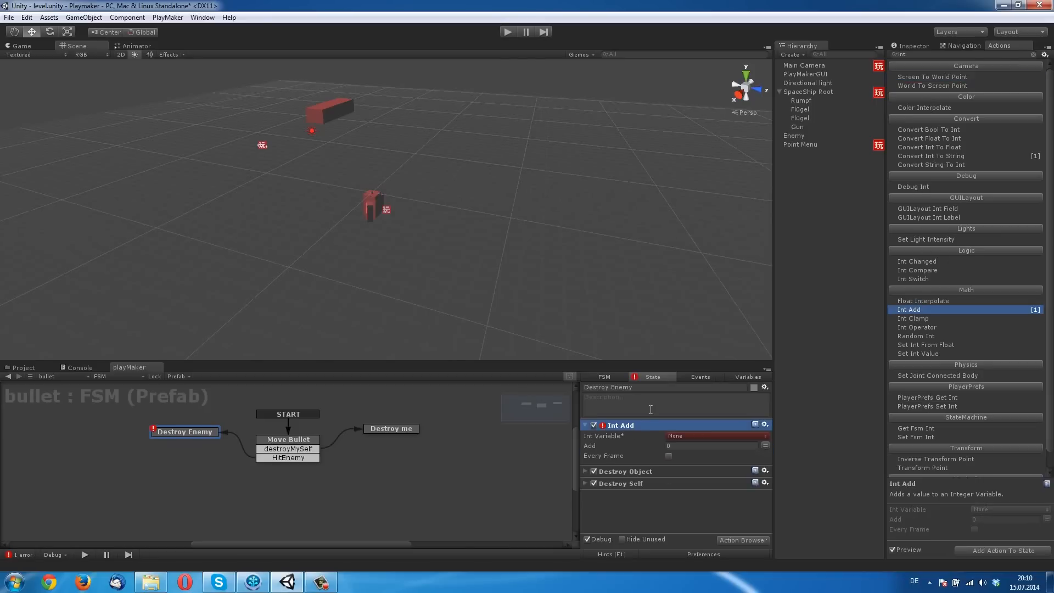
pyautogui.click(708, 436)
pyautogui.moveTo(704, 460)
pyautogui.click(764, 460)
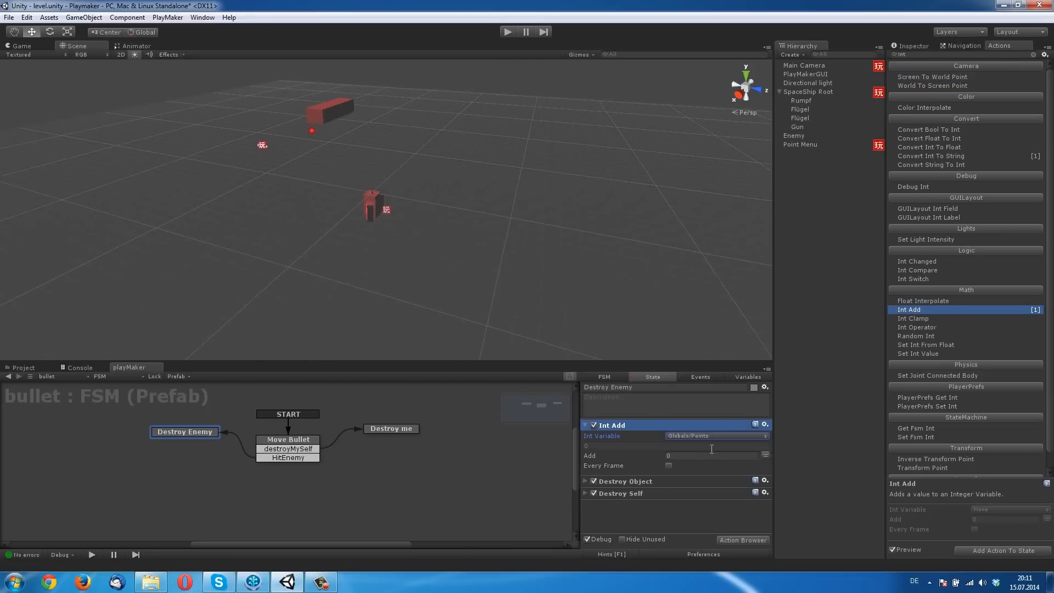
pyautogui.click(690, 456)
pyautogui.write('5')
# Run the game, shoot the enemy to check the score box, and stop the game
pyautogui.click(508, 32)
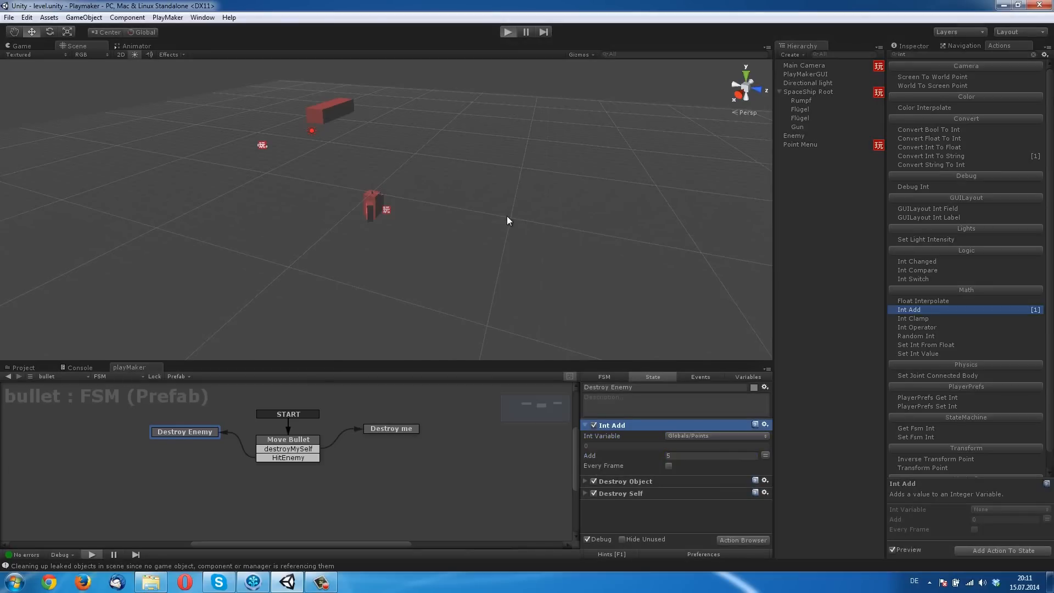
pyautogui.press('Right')
pyautogui.press('space')
pyautogui.press('Left')
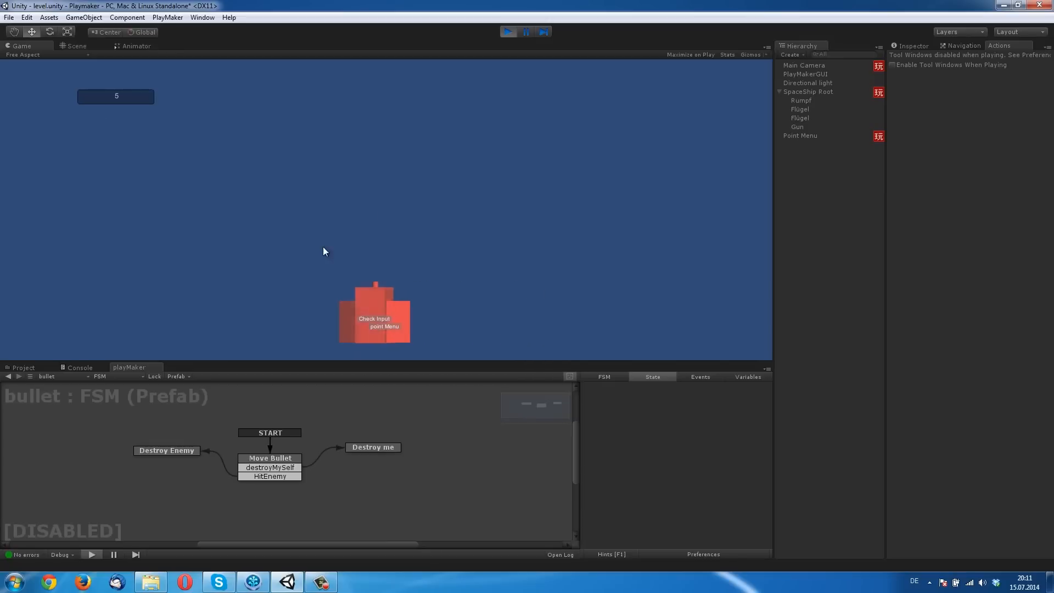
pyautogui.click(502, 32)
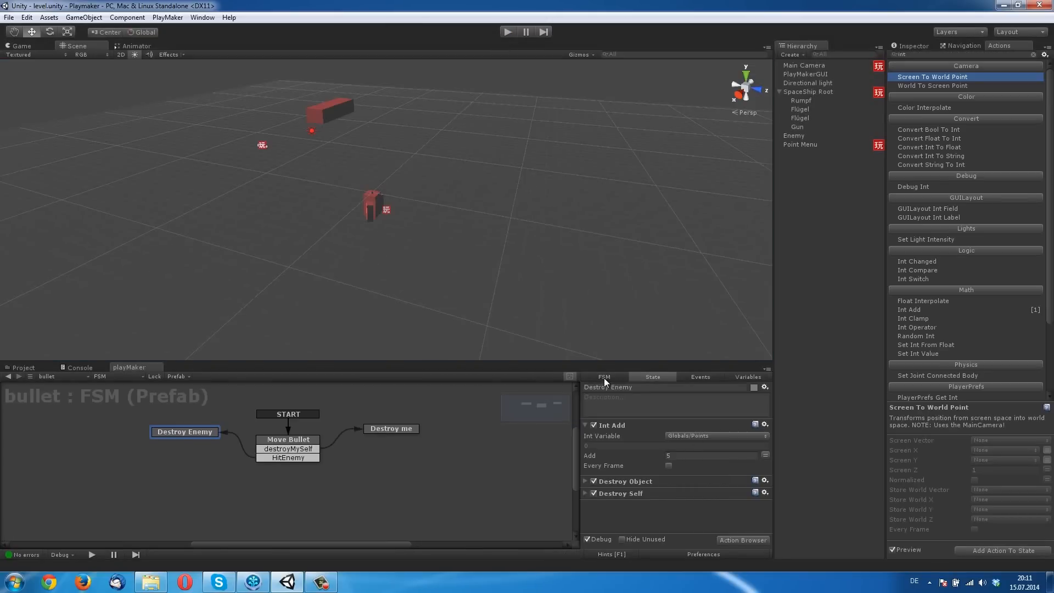
# Set the Format of the Convert Int To String action in the point Menu state to "Punkte :"
pyautogui.click(818, 145)
pyautogui.scroll(-5, 693, 495)
pyautogui.click(682, 501)
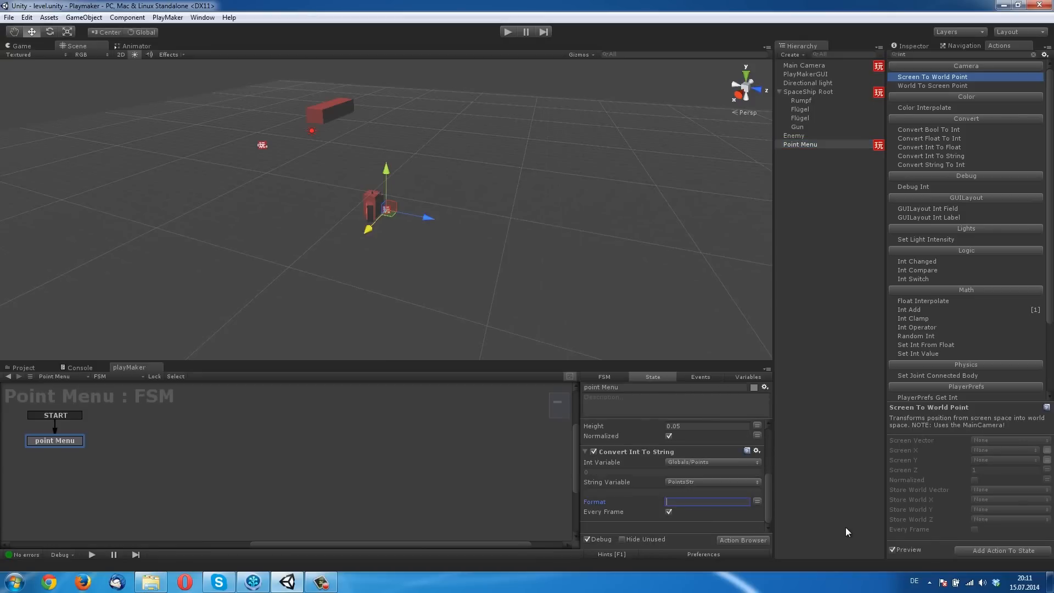
pyautogui.write('Punkte :')
# Test the "Punkte :" label by running the game and shooting the enemy, then stop play mode
pyautogui.click(505, 34)
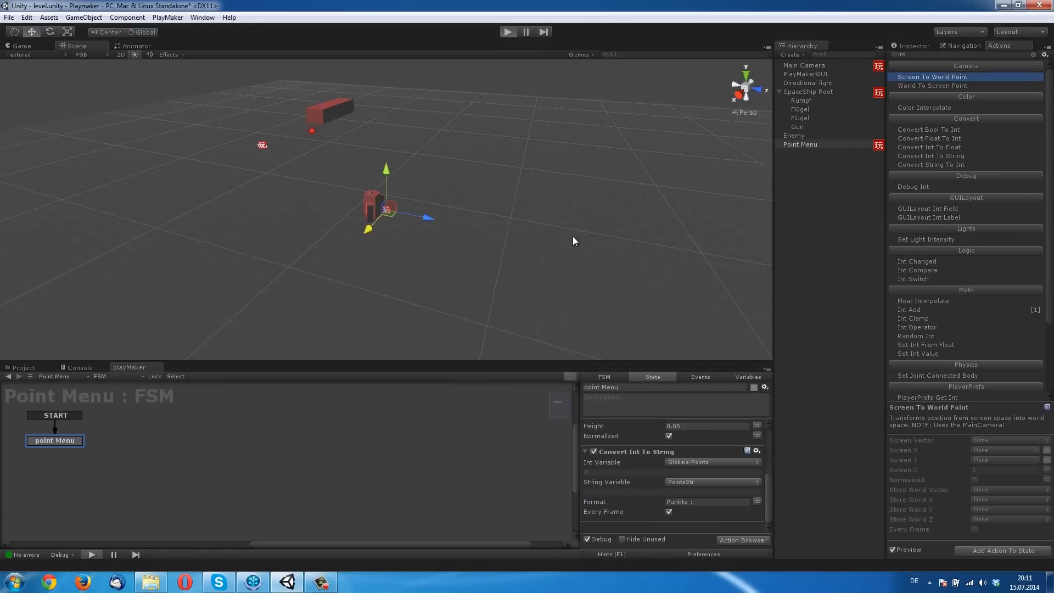
pyautogui.press('d')
pyautogui.press('space')
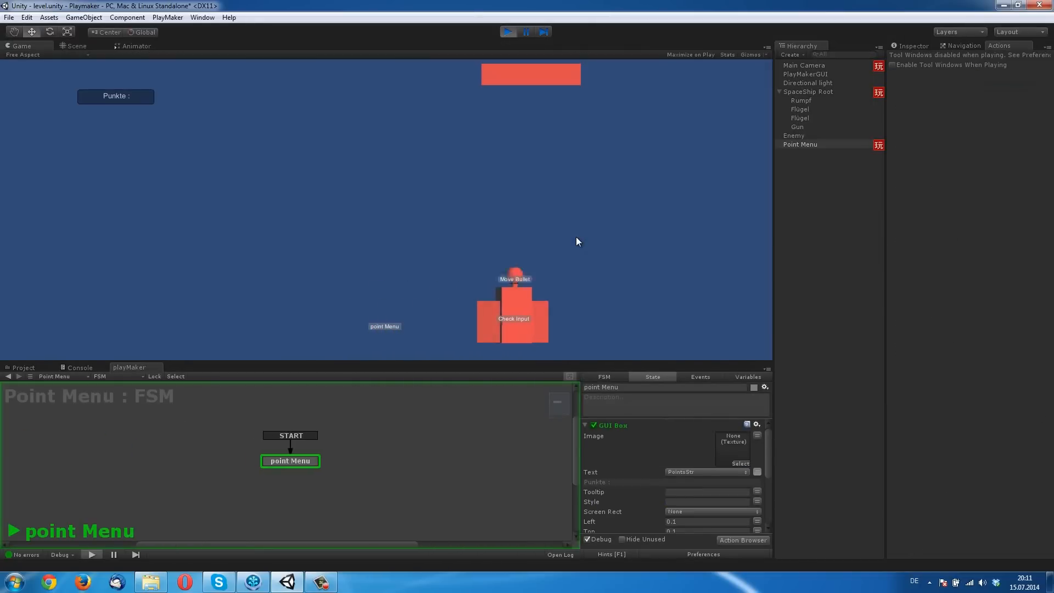
pyautogui.press('d')
pyautogui.press('a')
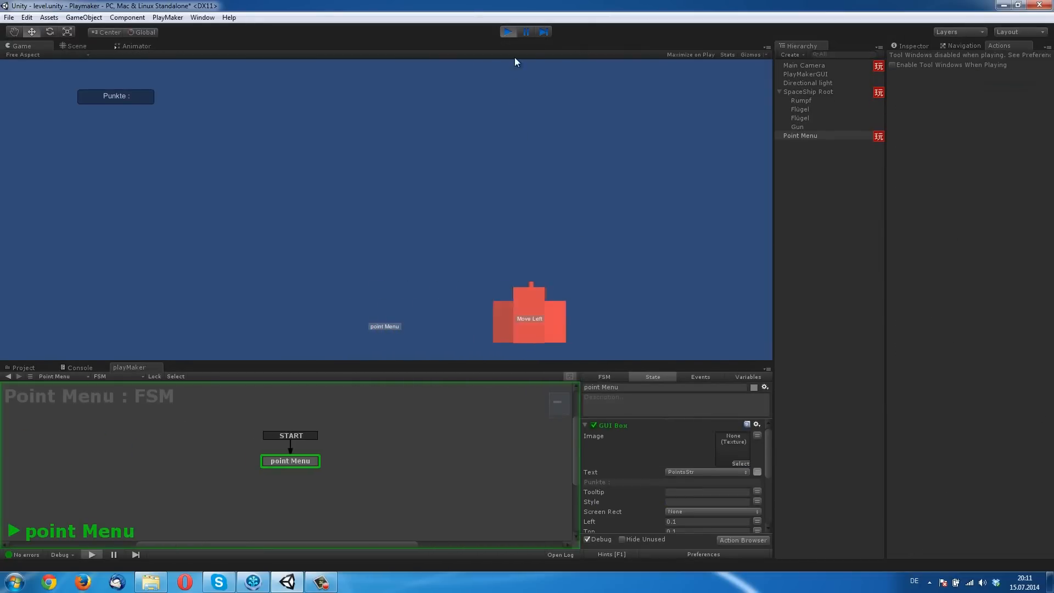
pyautogui.click(506, 32)
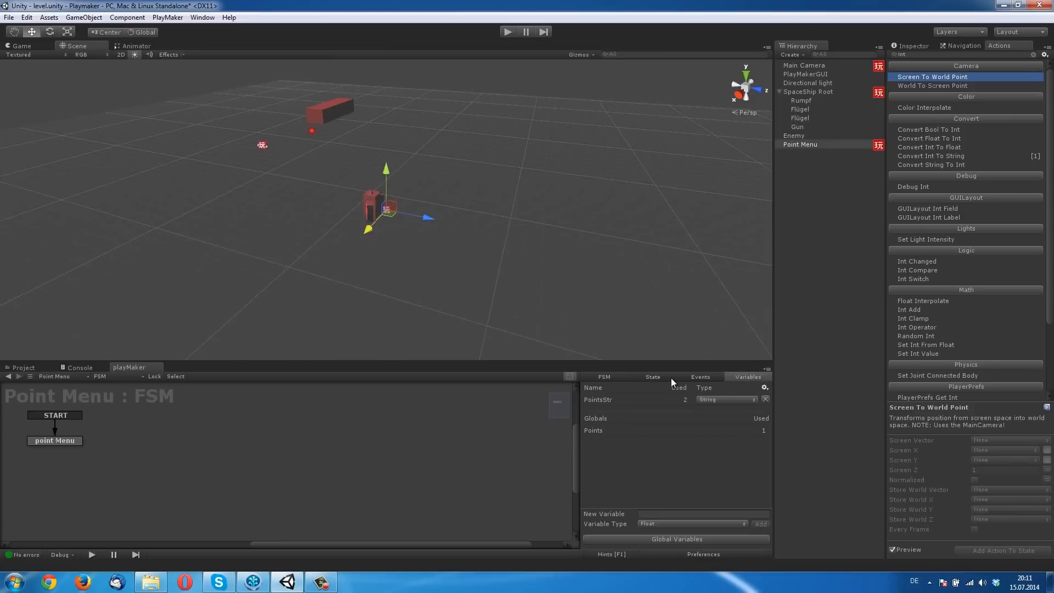
# Change the Convert Int To String Format in the point Menu state to "Punkte : 00" and save the scene
pyautogui.click(801, 144)
pyautogui.scroll(-5, 612, 485)
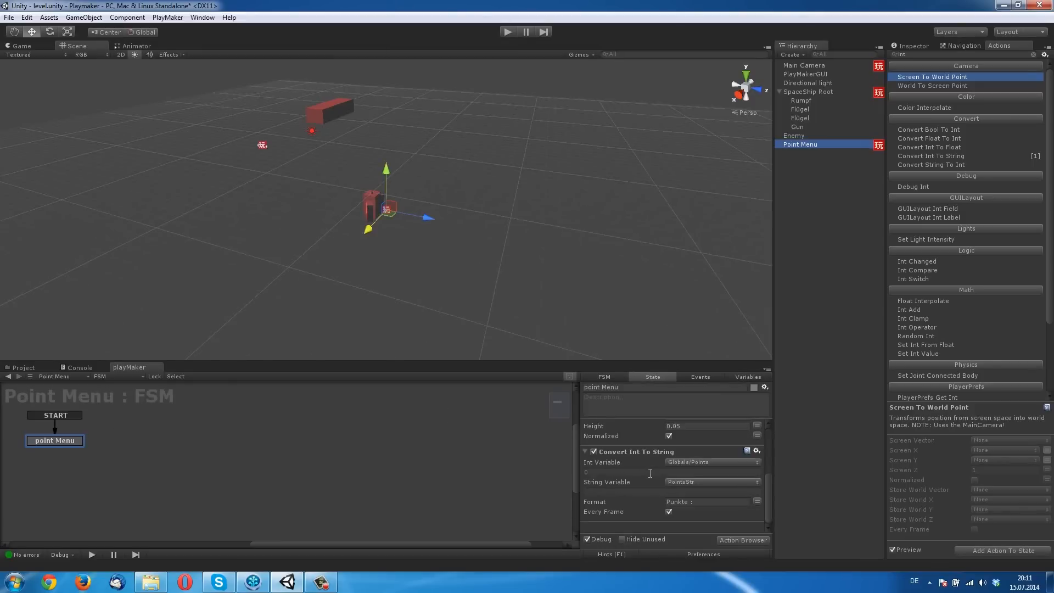
pyautogui.click(757, 501)
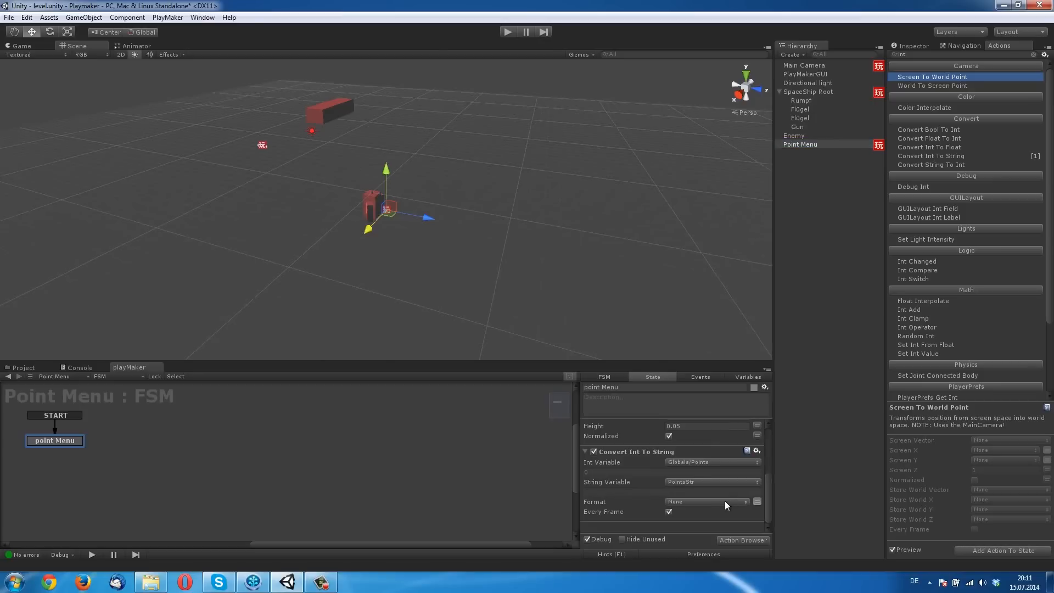
pyautogui.click(725, 500)
pyautogui.click(757, 501)
pyautogui.click(758, 501)
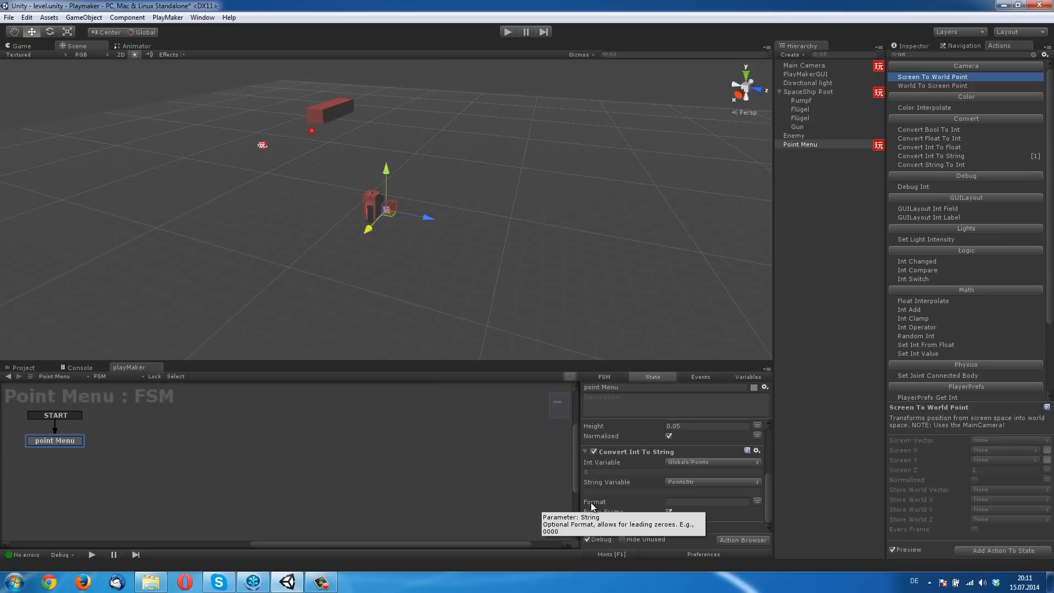
pyautogui.click(674, 503)
pyautogui.write('Punkte : 00')
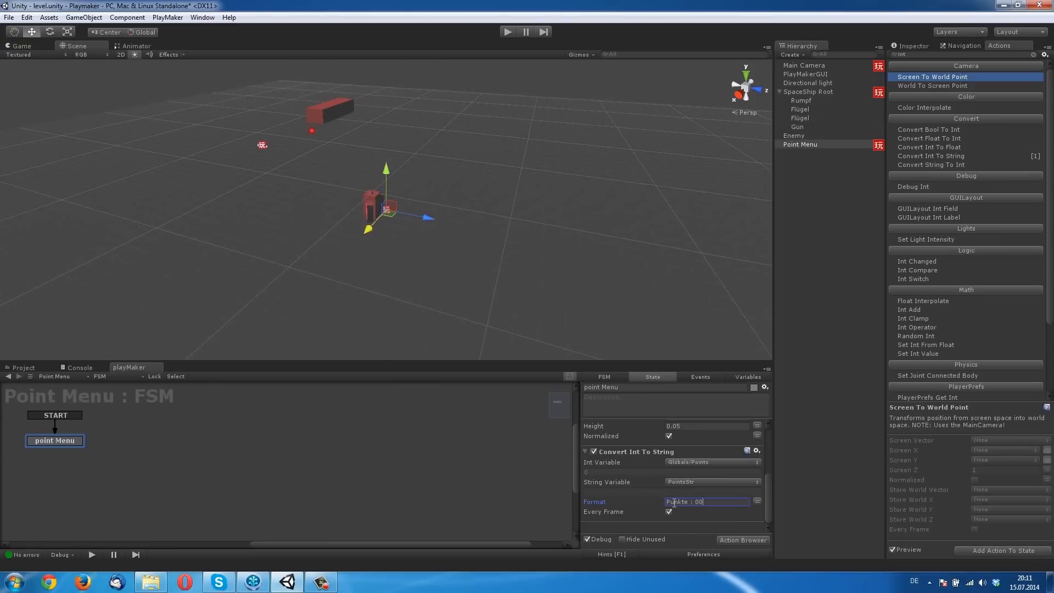
pyautogui.hotkey('ctrl', 's')
# Run the game and shoot the enemy to check the two-digit score display, then stop the game
pyautogui.click(506, 32)
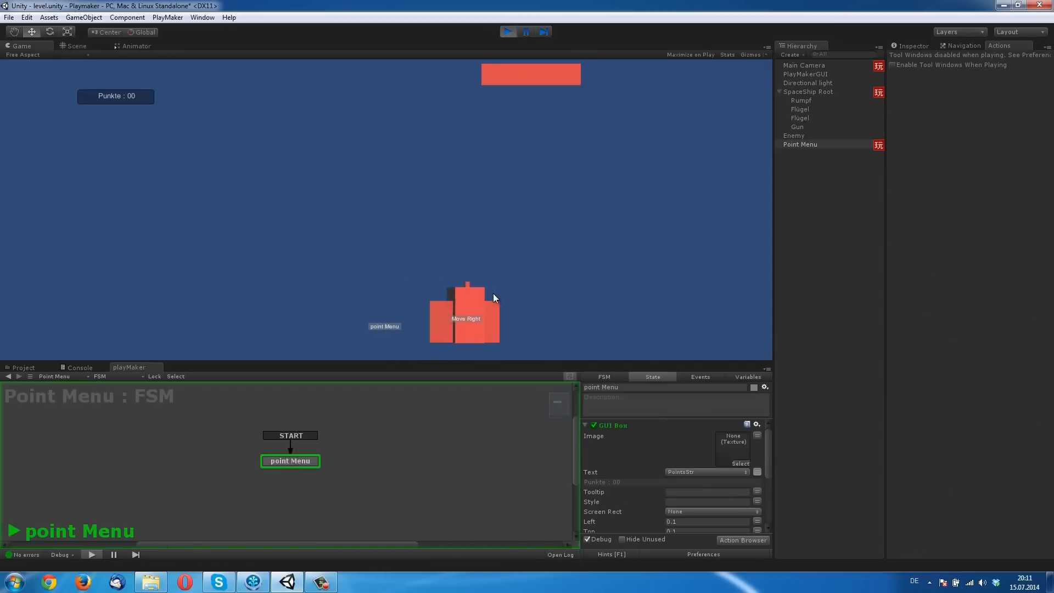
pyautogui.press('Left')
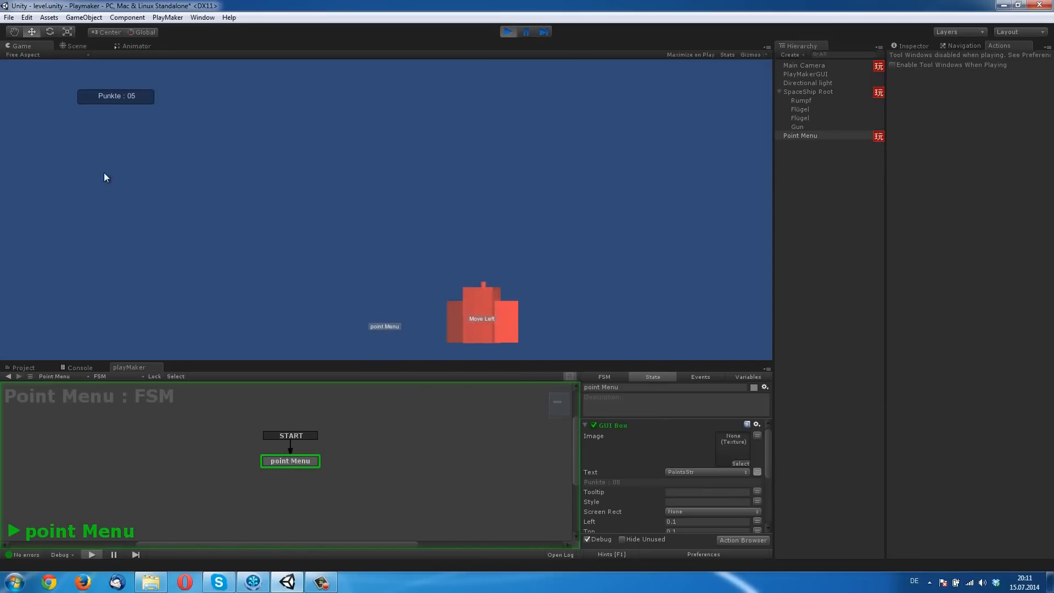
pyautogui.press('Left')
pyautogui.press('Right')
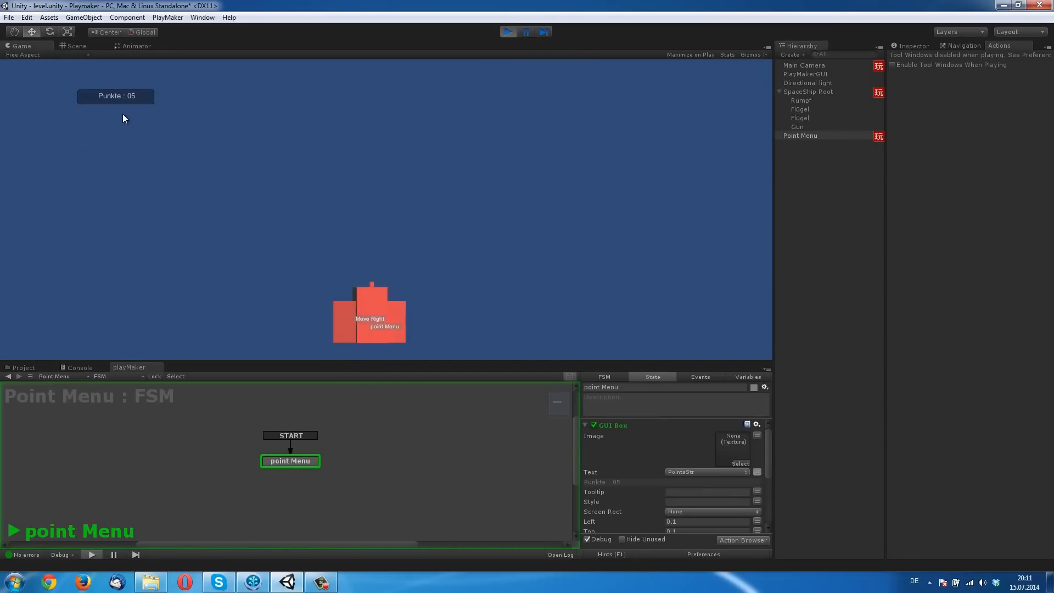
pyautogui.press('Left')
pyautogui.click(506, 33)
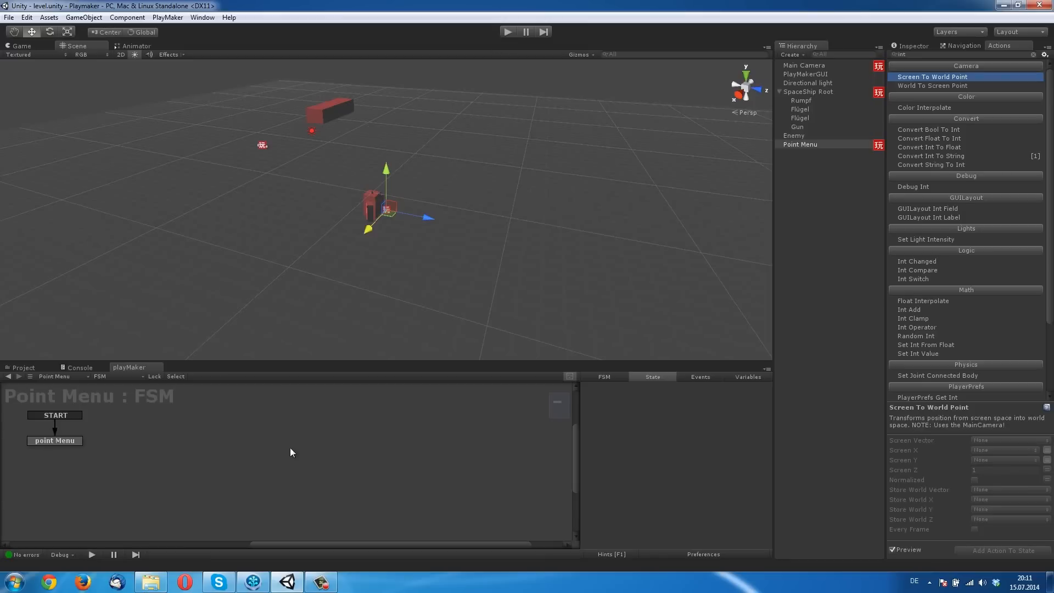
# Extend the point Menu state's Convert Int To String Format to "Punkte : 0000" and save the scene
pyautogui.click(60, 442)
pyautogui.scroll(-3, 664, 486)
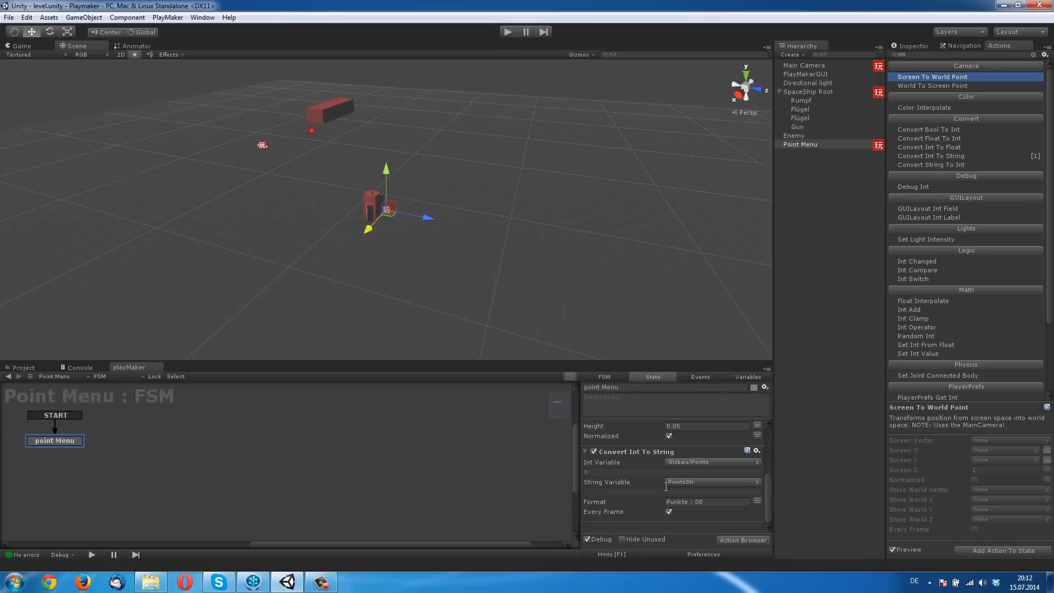
pyautogui.click(703, 502)
pyautogui.click(729, 499)
pyautogui.write('00')
pyautogui.hotkey('ctrl', 's')
# Set the GUI Box action's Top and Left values to 0.05 in the point Menu state and save the scene
pyautogui.scroll(3, 725, 499)
pyautogui.scroll(-2, 651, 485)
pyautogui.scroll(-3, 657, 477)
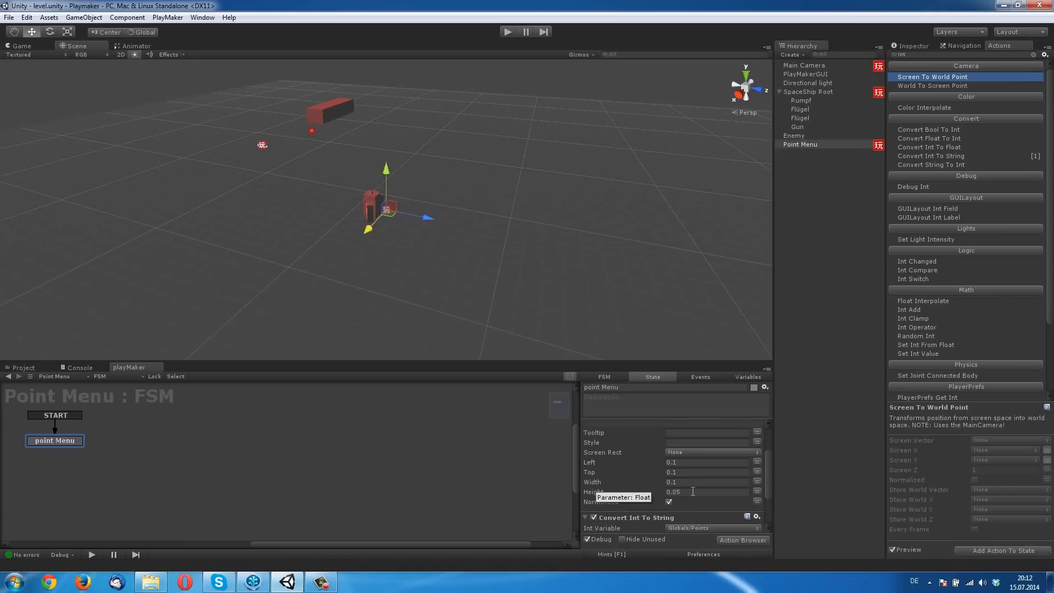
pyautogui.click(688, 472)
pyautogui.press('BackSpace')
pyautogui.write('05')
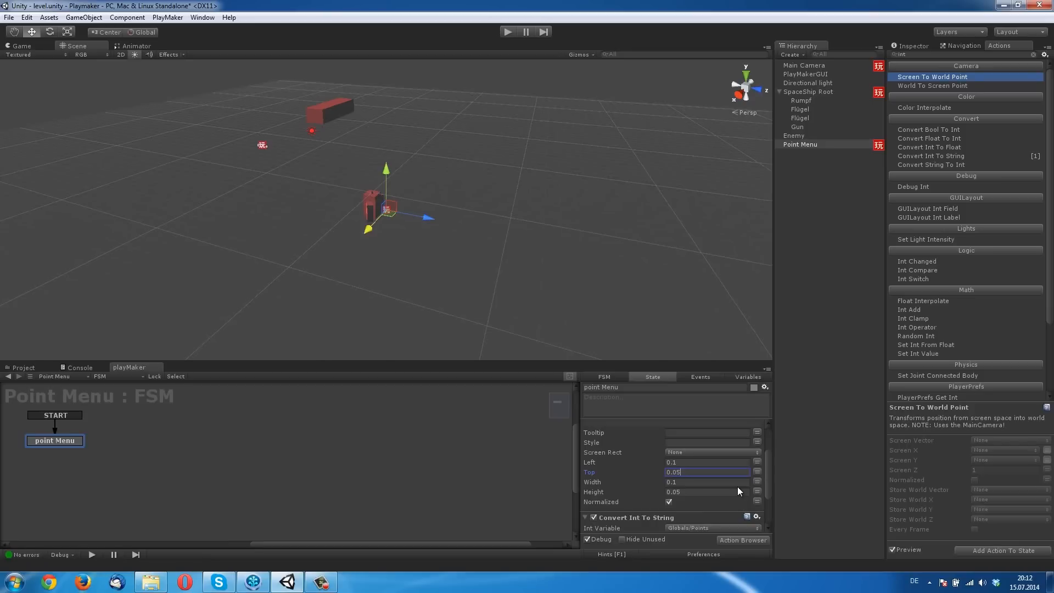
pyautogui.click(694, 463)
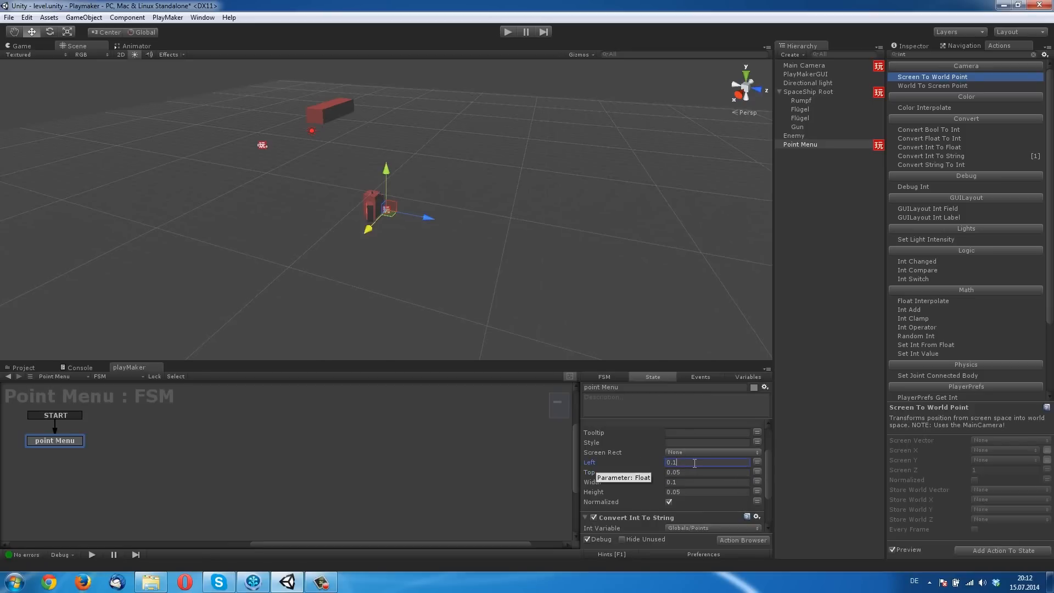
pyautogui.press('BackSpace')
pyautogui.write('05')
pyautogui.hotkey('ctrl', 's')
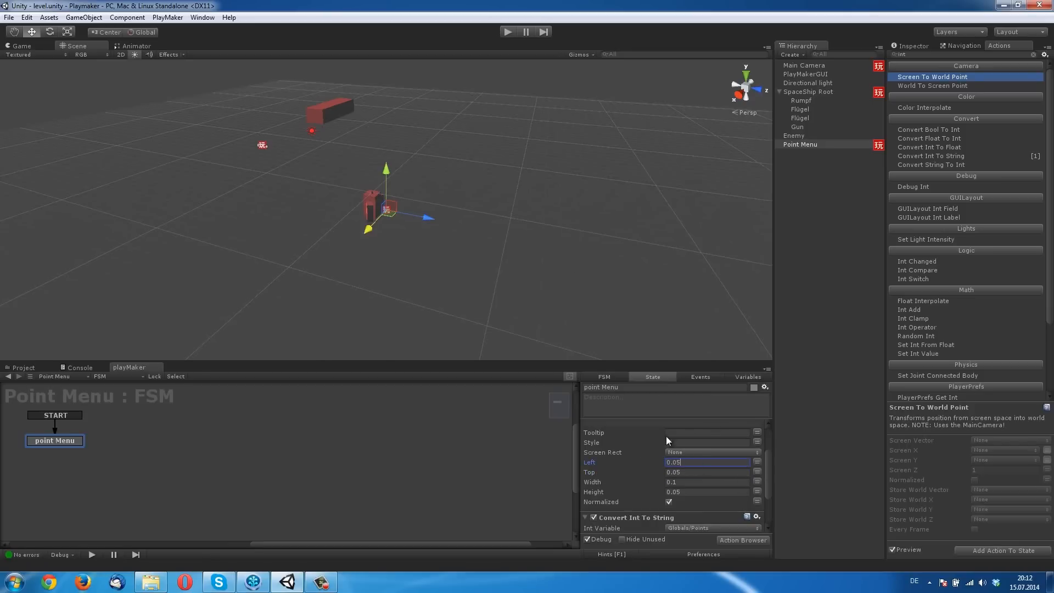
# Run the game, check the repositioned four-digit score box while shooting the enemy, and stop the game
pyautogui.click(507, 32)
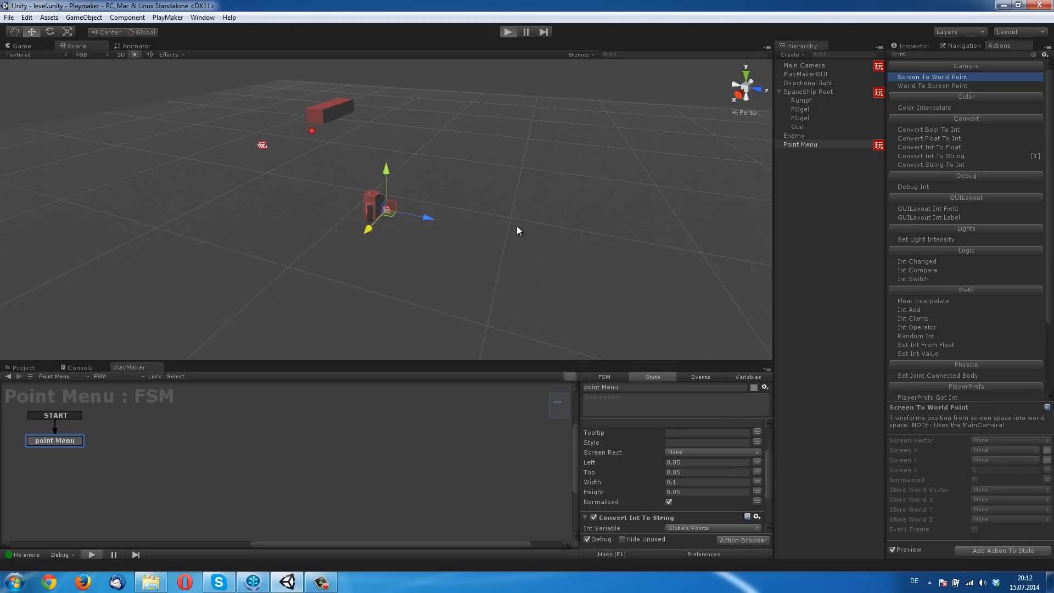
pyautogui.press('Right')
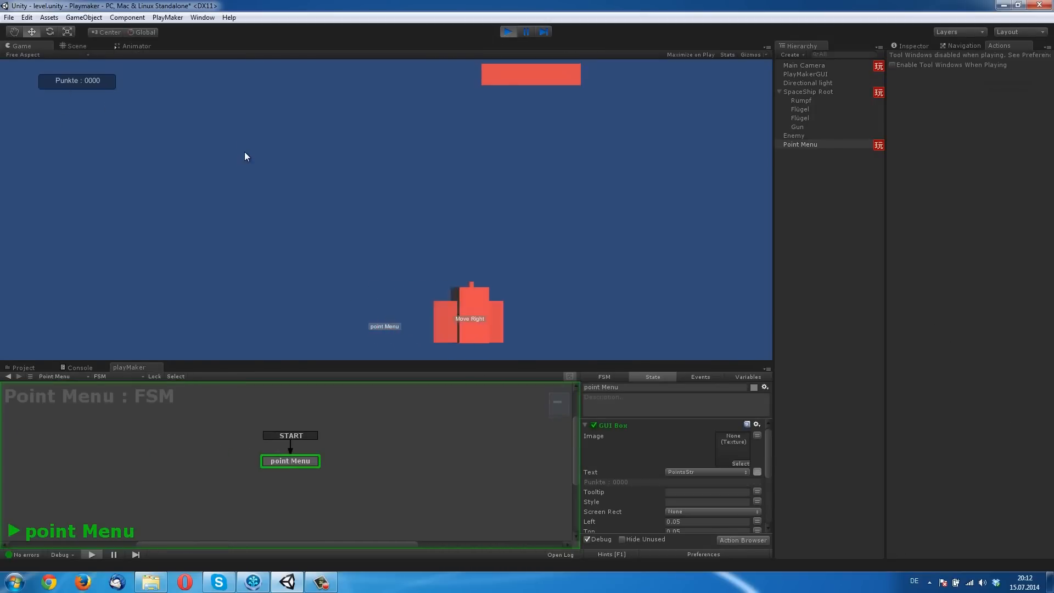
pyautogui.press('Right')
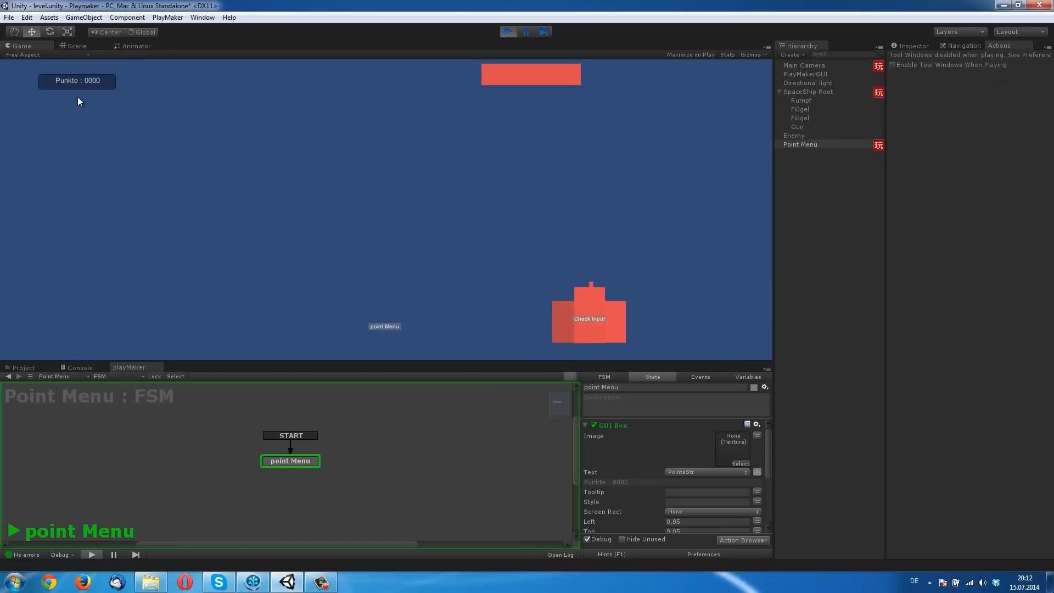
pyautogui.press('Left')
pyautogui.press('space')
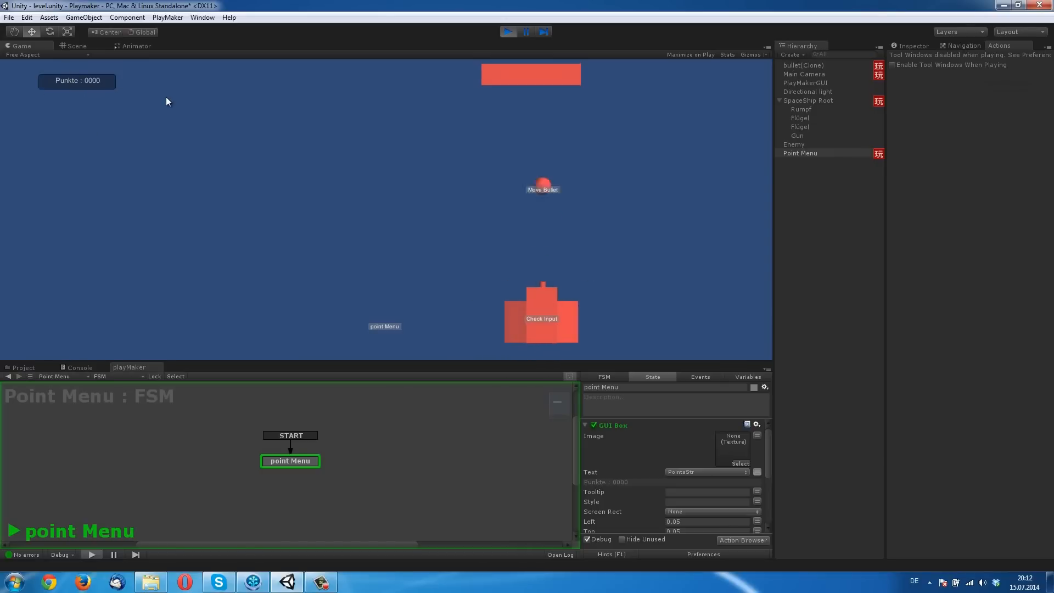
pyautogui.press('Left')
pyautogui.click(506, 33)
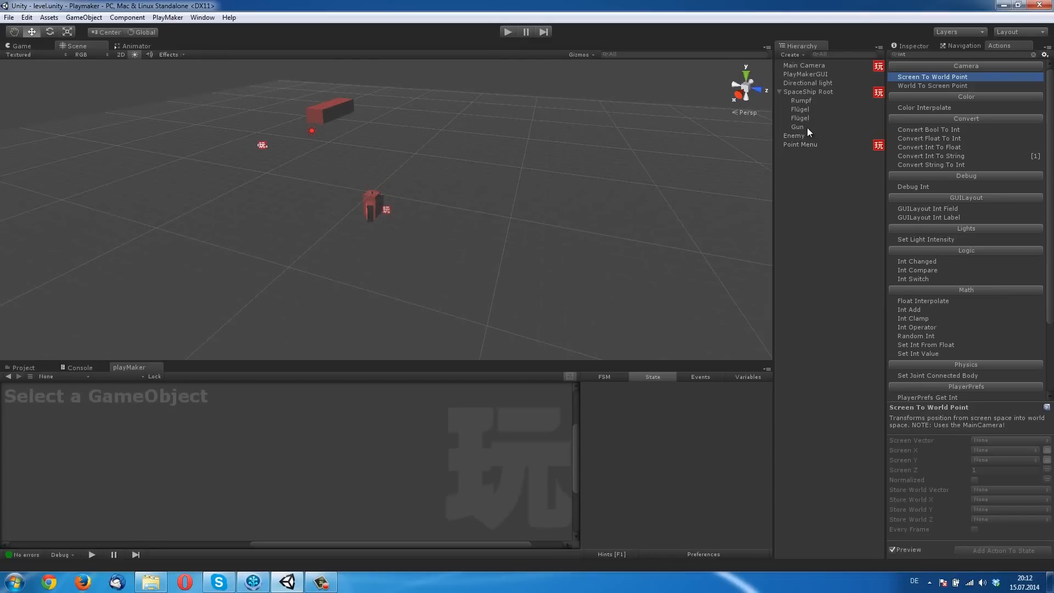
# Duplicate the Enemy object three times and spread the copies out across the scene
pyautogui.click(795, 136)
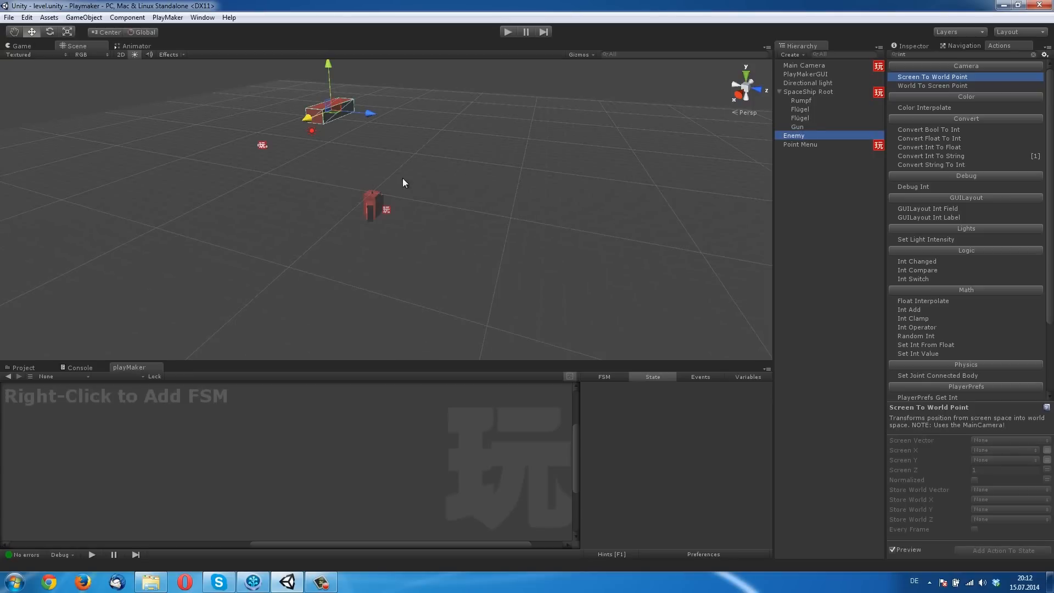
pyautogui.hotkey('ctrl', 'd')
pyautogui.moveTo(320, 123); pyautogui.dragTo(447, 101)
pyautogui.hotkey('ctrl', 'd')
pyautogui.hotkey('ctrl', 'd')
pyautogui.moveTo(413, 64); pyautogui.dragTo(412, 81)
# Run the game, steer the ship to shoot all four enemies while checking the score box, and stop the game
pyautogui.click(507, 31)
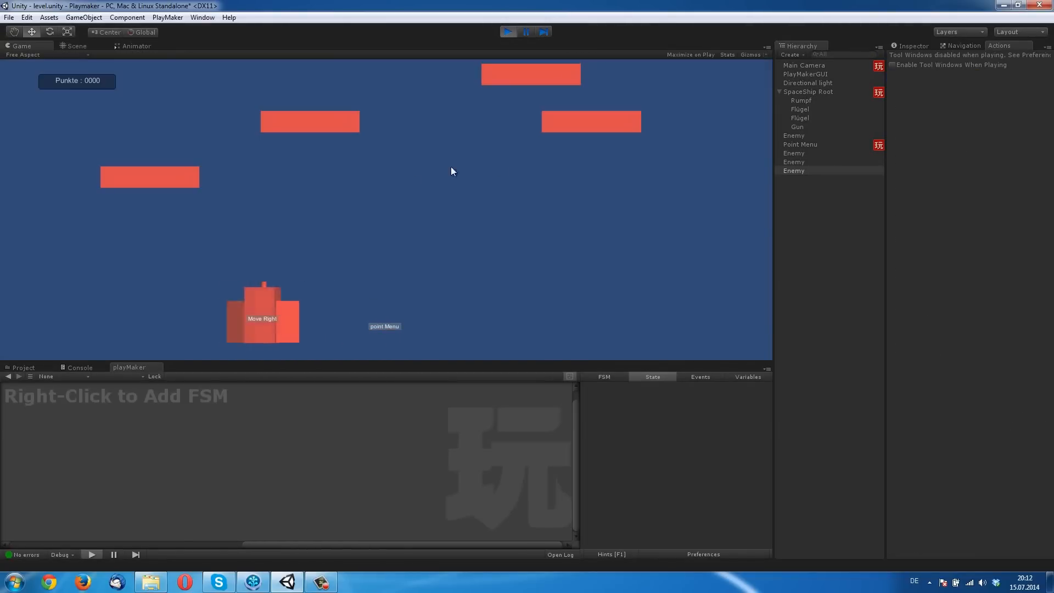
pyautogui.press('Left')
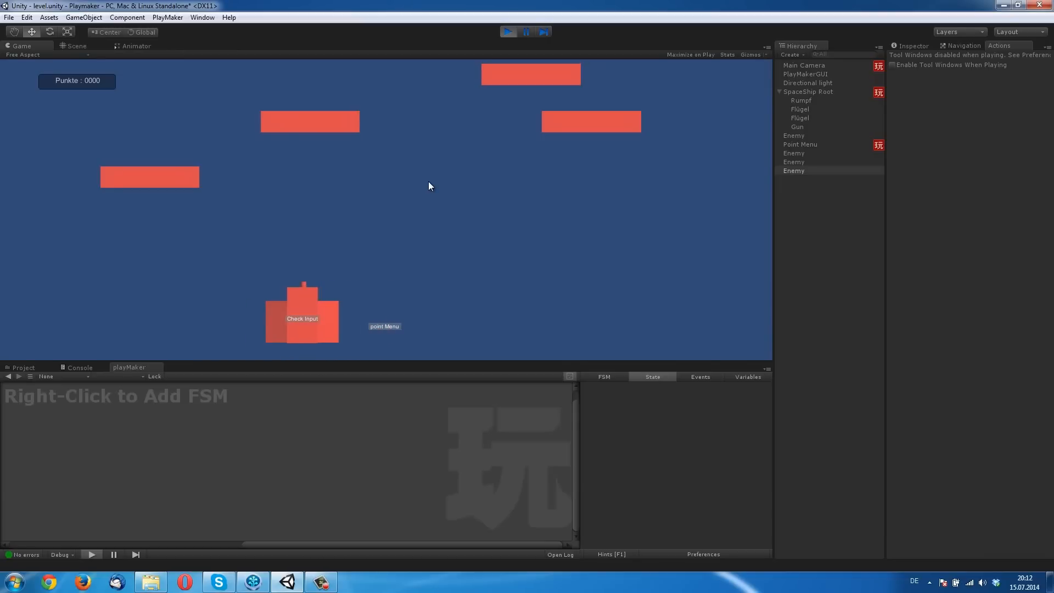
pyautogui.press('Left')
pyautogui.press('Right')
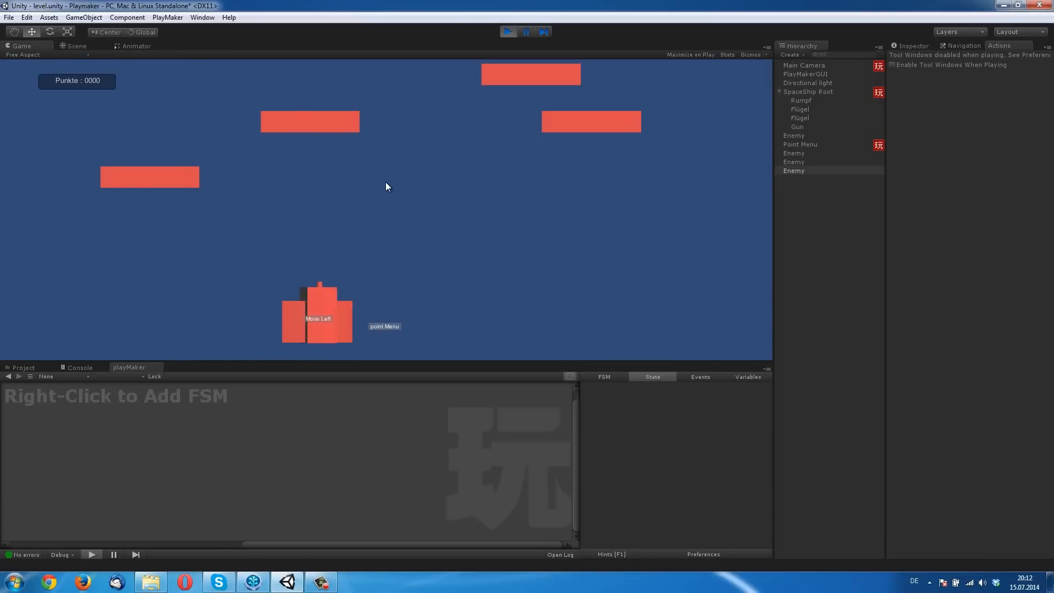
pyautogui.press('Right')
pyautogui.press('space')
pyautogui.press('Left')
pyautogui.press('space')
pyautogui.press('Right')
pyautogui.press('space')
pyautogui.press('Left')
pyautogui.press('space')
pyautogui.press('Right')
pyautogui.press('Left')
pyautogui.press('space')
pyautogui.press('Right')
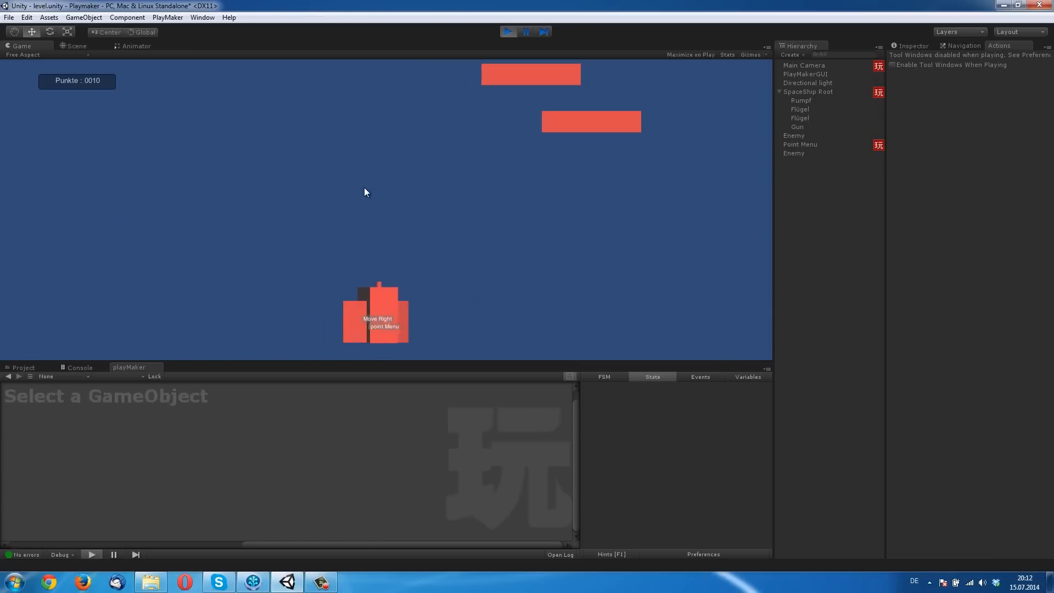
pyautogui.press('space')
pyautogui.press('space')
pyautogui.press('Left')
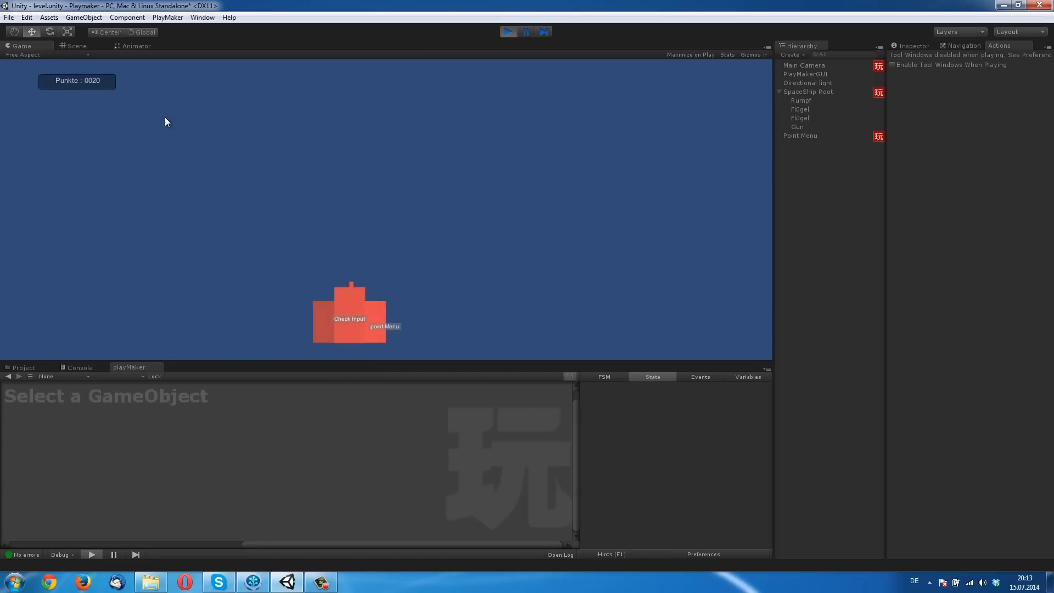
pyautogui.press('Left')
pyautogui.press('Right')
pyautogui.press('Left')
pyautogui.press('Right')
pyautogui.press('Left')
pyautogui.press('Right')
pyautogui.press('Left')
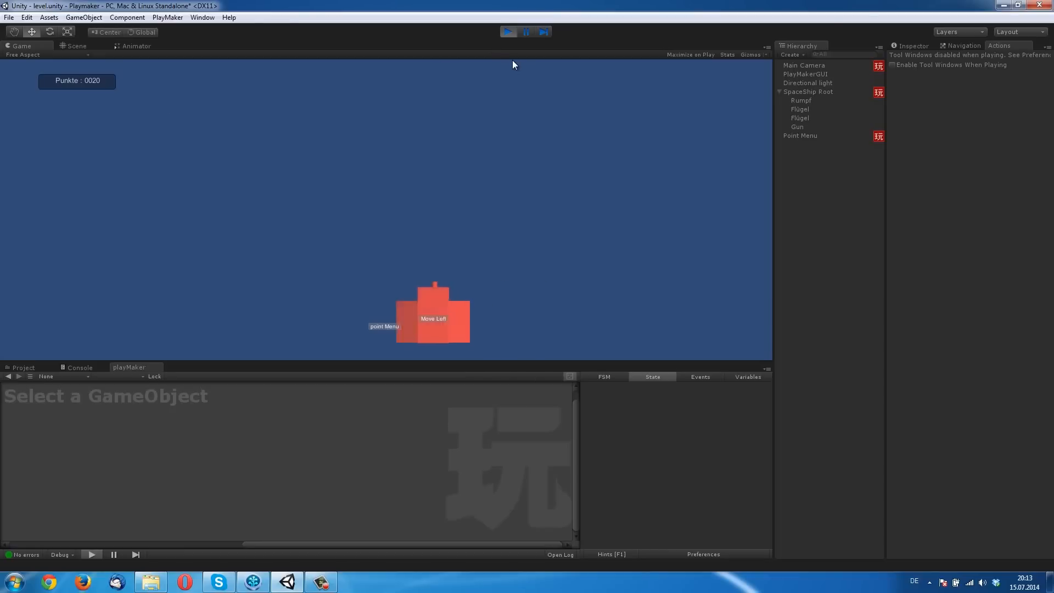
pyautogui.press('Right')
pyautogui.press('Left')
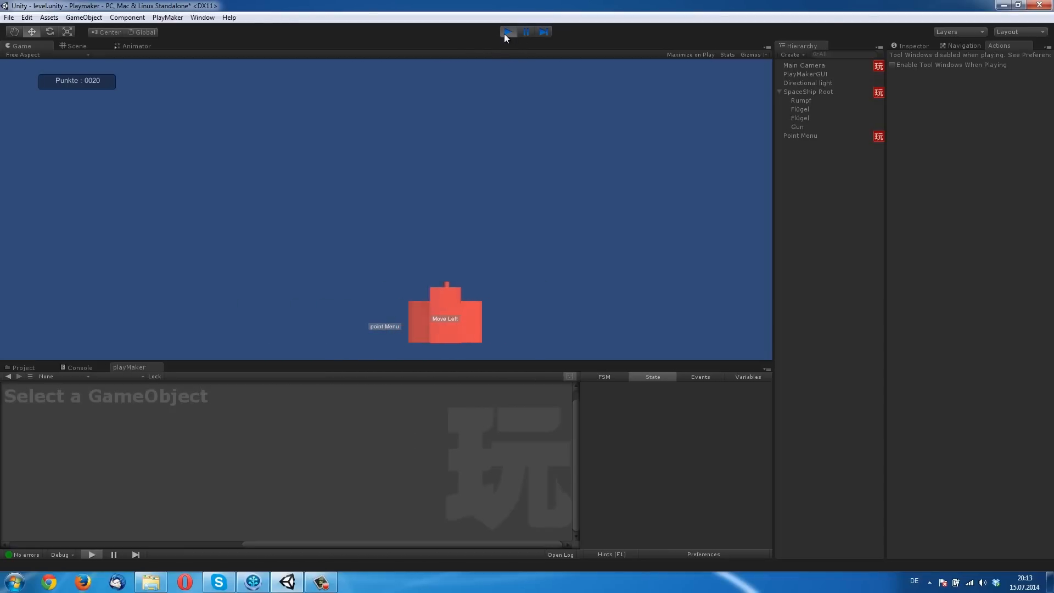
pyautogui.click(505, 32)
# Clear the search filter in the action browser and save the scene
pyautogui.click(24, 367)
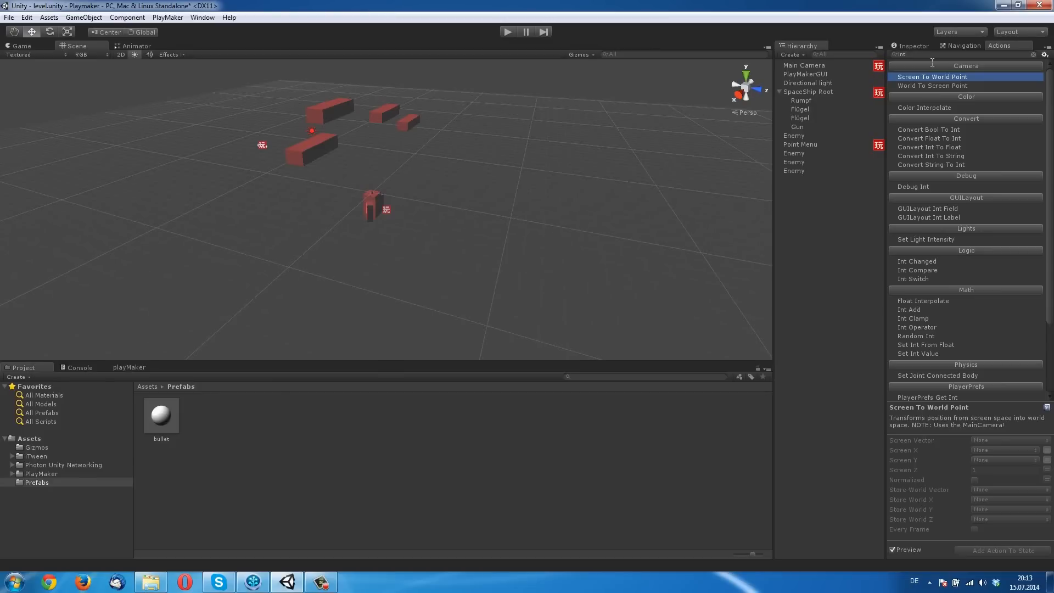
pyautogui.click(912, 47)
pyautogui.click(998, 46)
pyautogui.press('BackSpace')
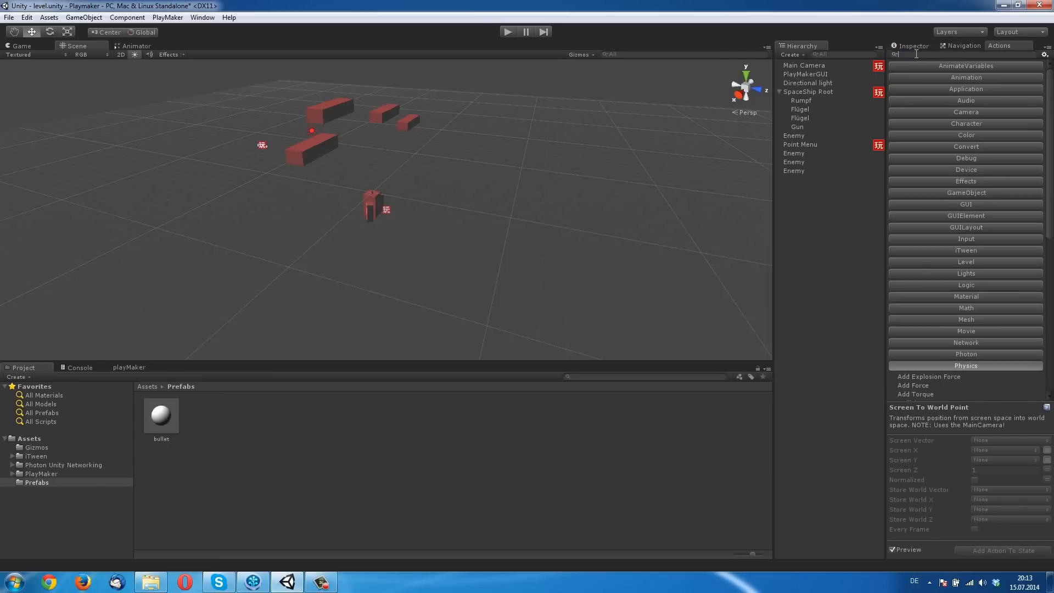
pyautogui.click(917, 46)
pyautogui.click(129, 367)
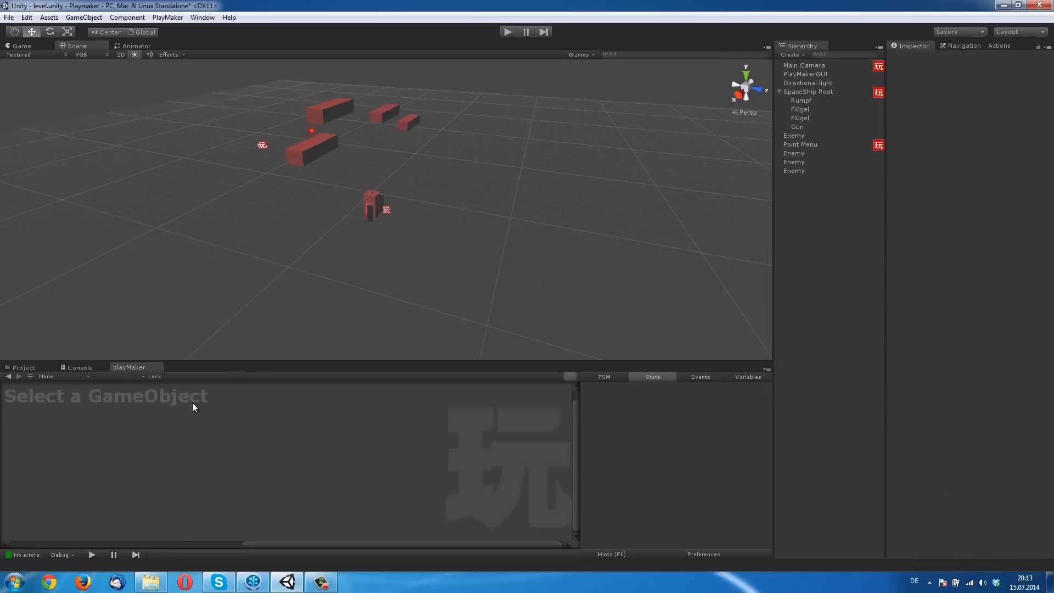
pyautogui.hotkey('ctrl', 's')
# Run the game, open the Quit menu, test moving and shooting while it is open, choose Quit, and stop the game
pyautogui.click(507, 32)
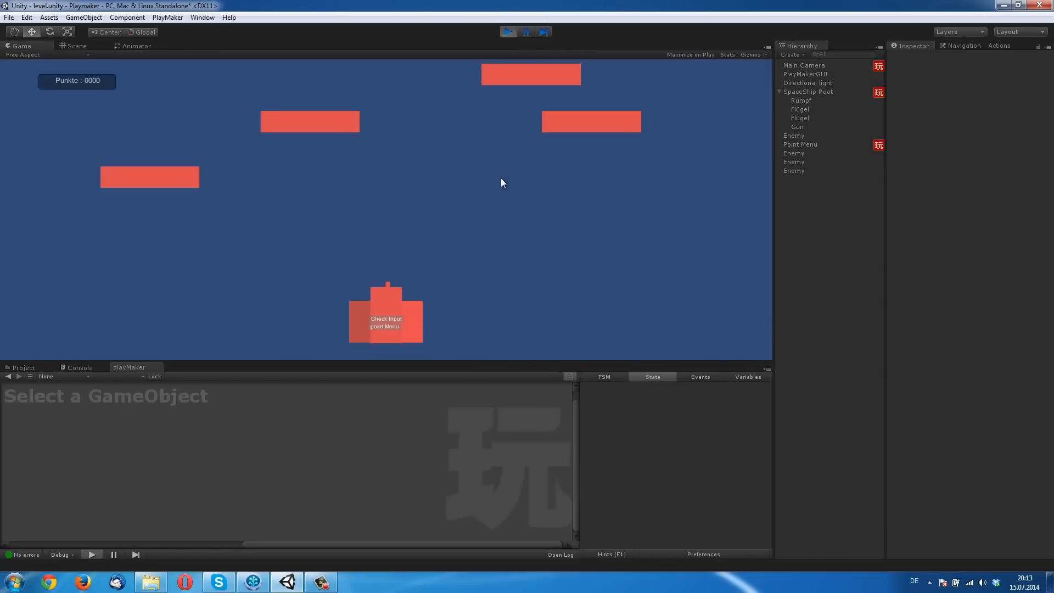
pyautogui.press('Right')
pyautogui.press('Left')
pyautogui.press('Right')
pyautogui.press('Escape')
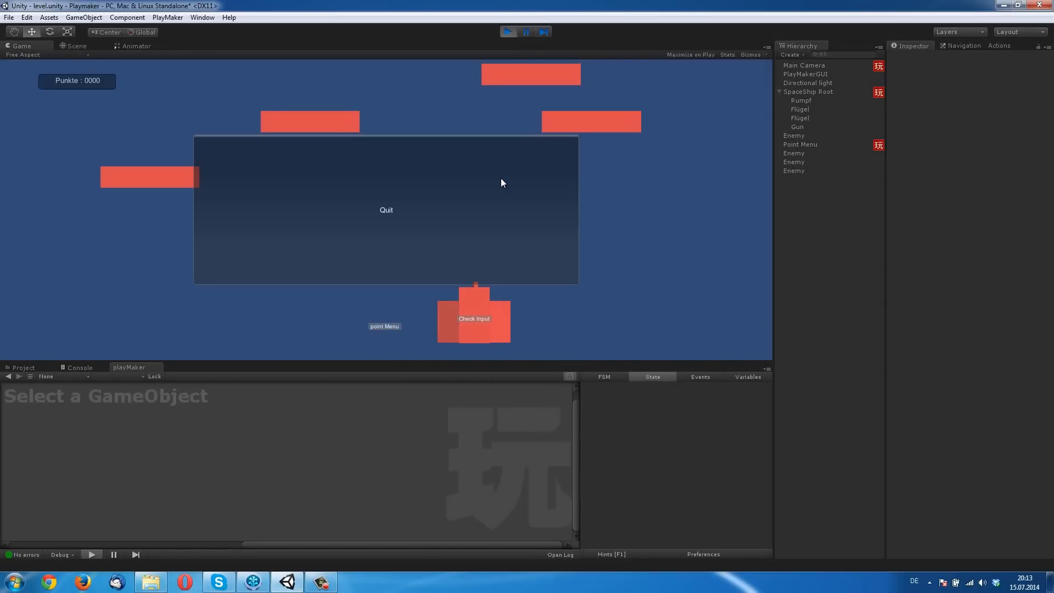
pyautogui.press('Left')
pyautogui.press('Right')
pyautogui.press('space')
pyautogui.press('Left')
pyautogui.press('space')
pyautogui.press('space')
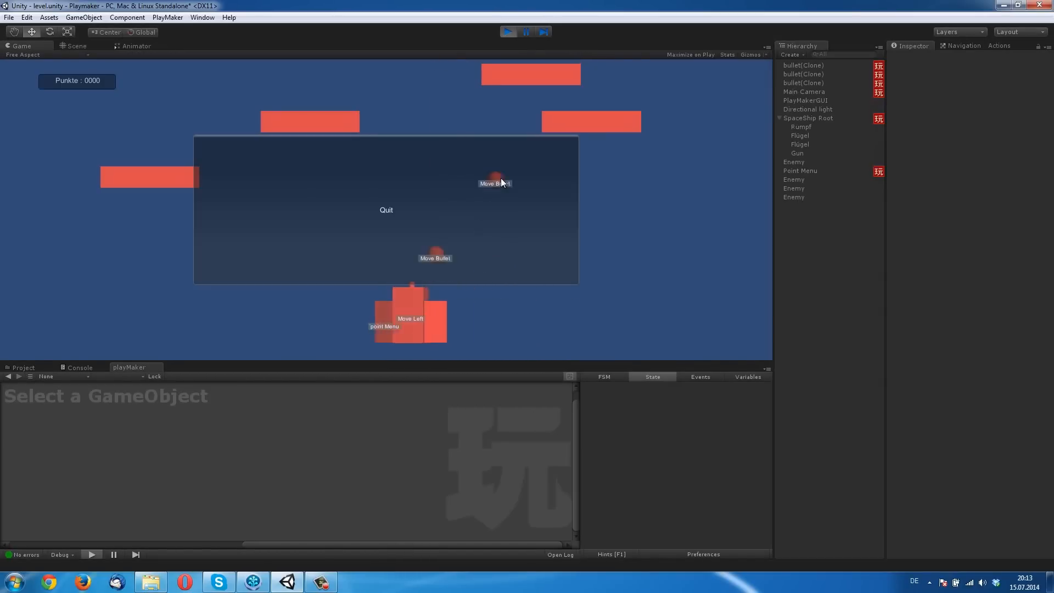
pyautogui.press('Right')
pyautogui.press('space')
pyautogui.press('space')
pyautogui.press('Left')
pyautogui.press('space')
pyautogui.press('space')
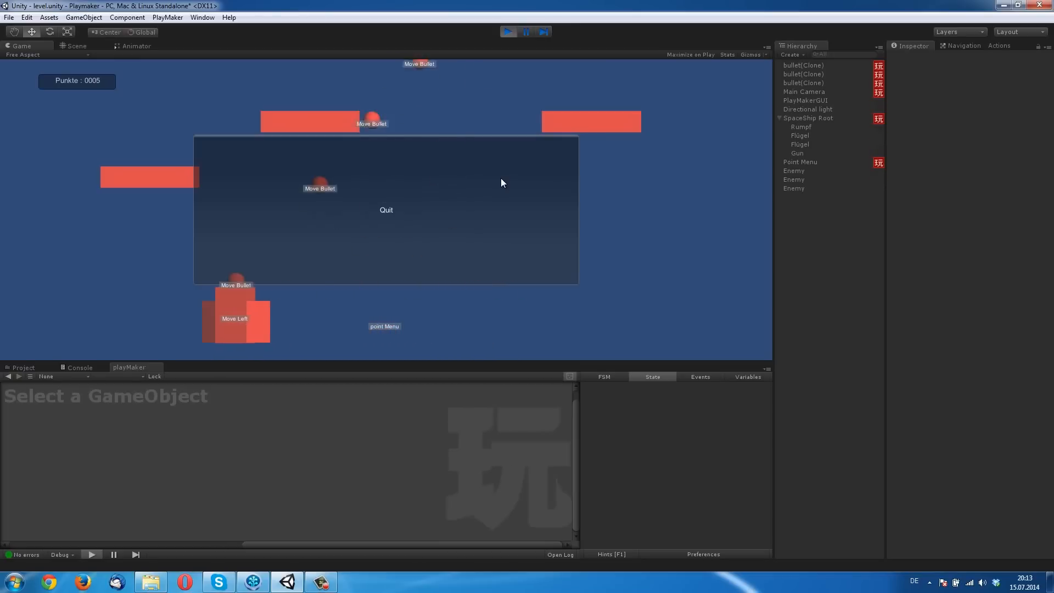
pyautogui.press('space')
pyautogui.press('Right')
pyautogui.press('space')
pyautogui.press('space')
pyautogui.press('space')
pyautogui.press('space')
pyautogui.press('space')
pyautogui.press('space')
pyautogui.press('space')
pyautogui.press('space')
pyautogui.press('Left')
pyautogui.click(502, 183)
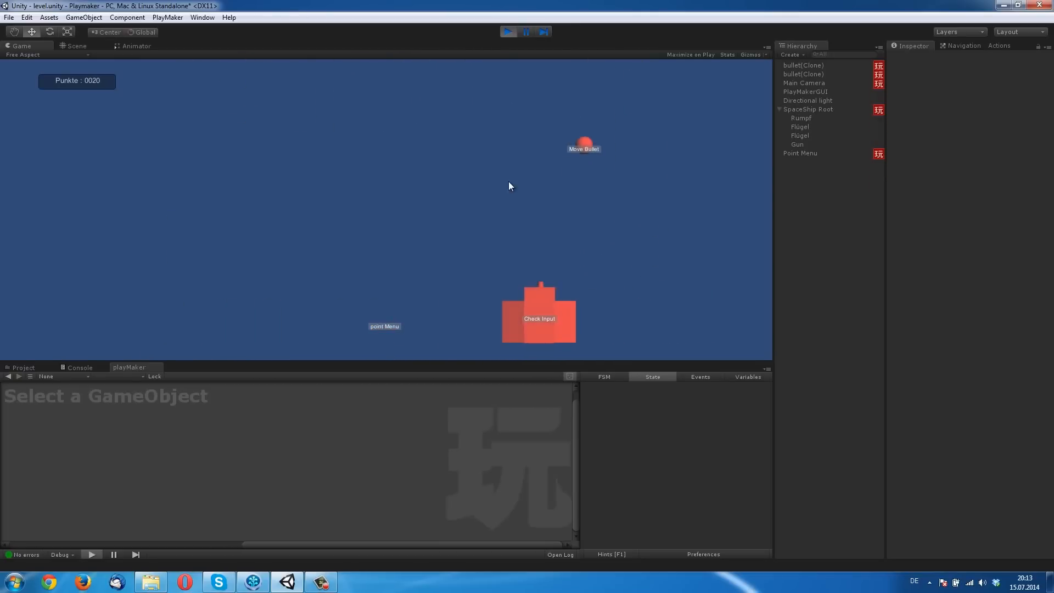
pyautogui.click(508, 32)
# Select the Main Camera and display its FSM in the PlayMaker editor
pyautogui.click(24, 367)
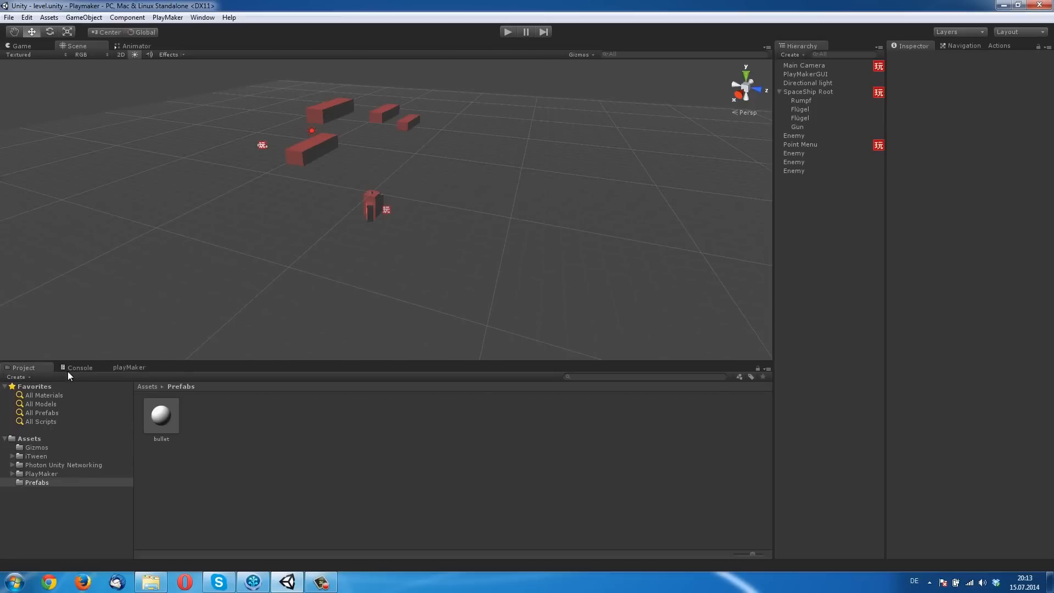
pyautogui.click(77, 368)
pyautogui.click(26, 368)
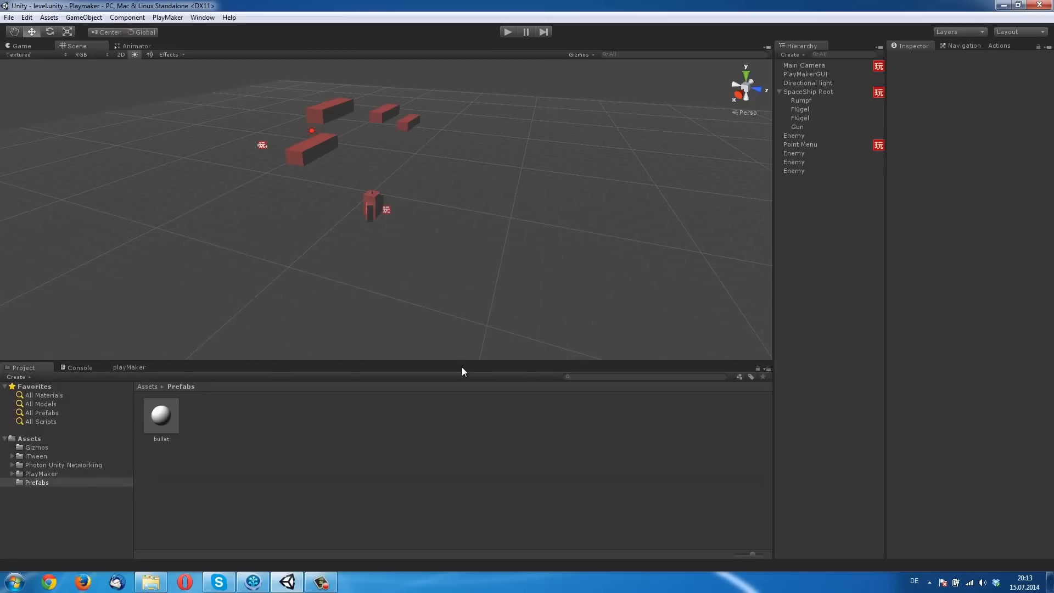
pyautogui.click(800, 91)
pyautogui.click(811, 67)
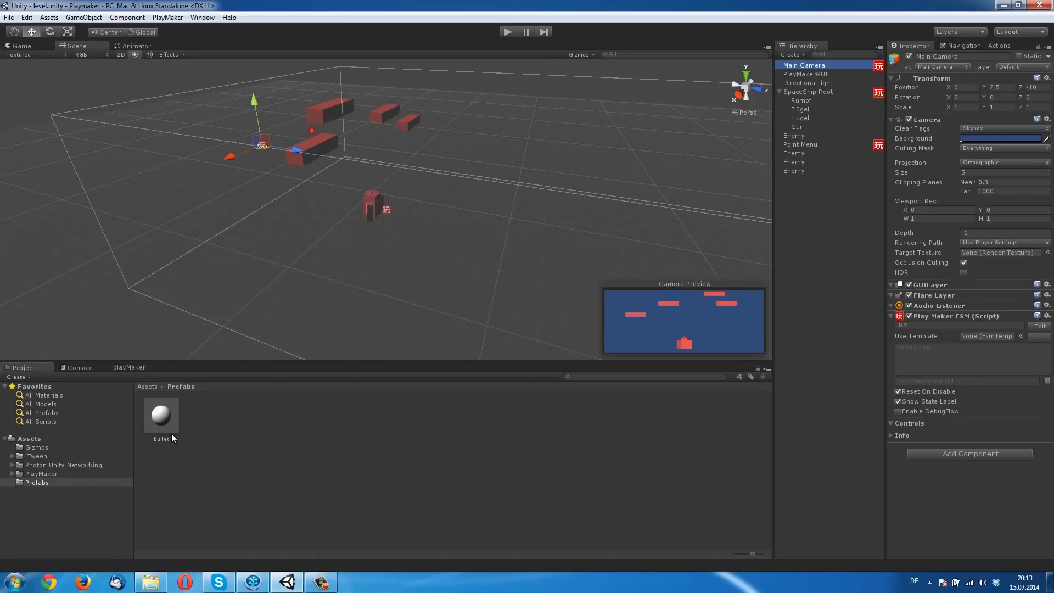
pyautogui.click(128, 368)
pyautogui.click(805, 65)
pyautogui.click(805, 74)
pyautogui.click(805, 65)
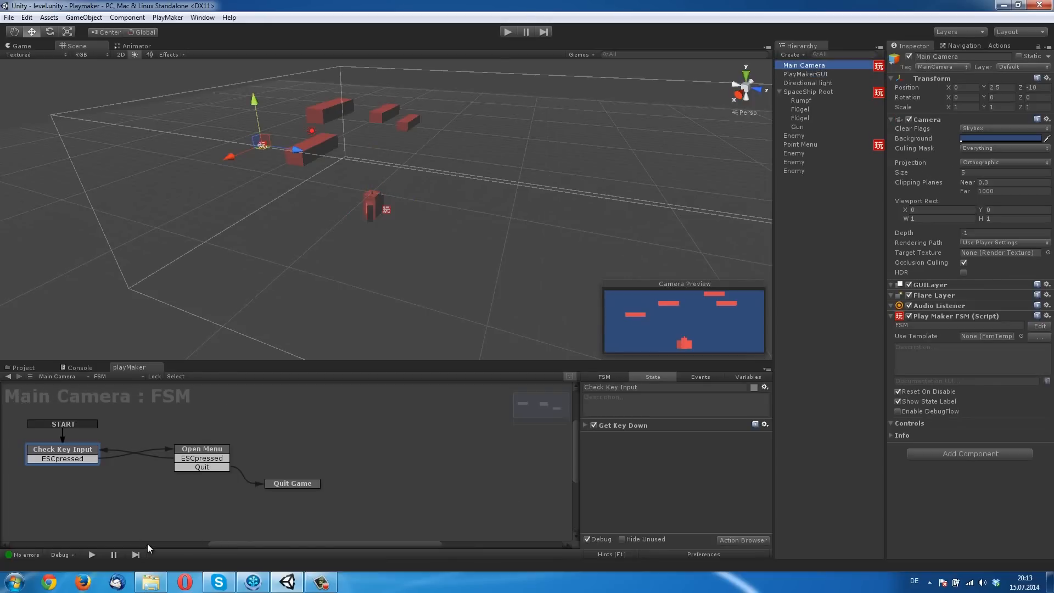
# Examine the Get Key Down action in the Check Key Input state and the GUI Button settings in the Open Menu state
pyautogui.click(58, 459)
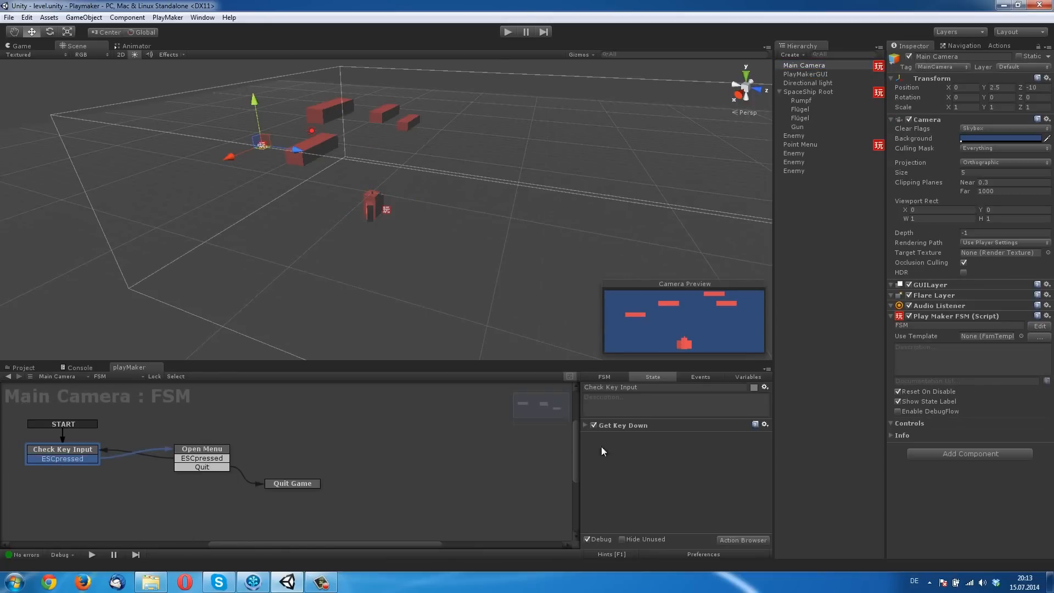
pyautogui.click(585, 425)
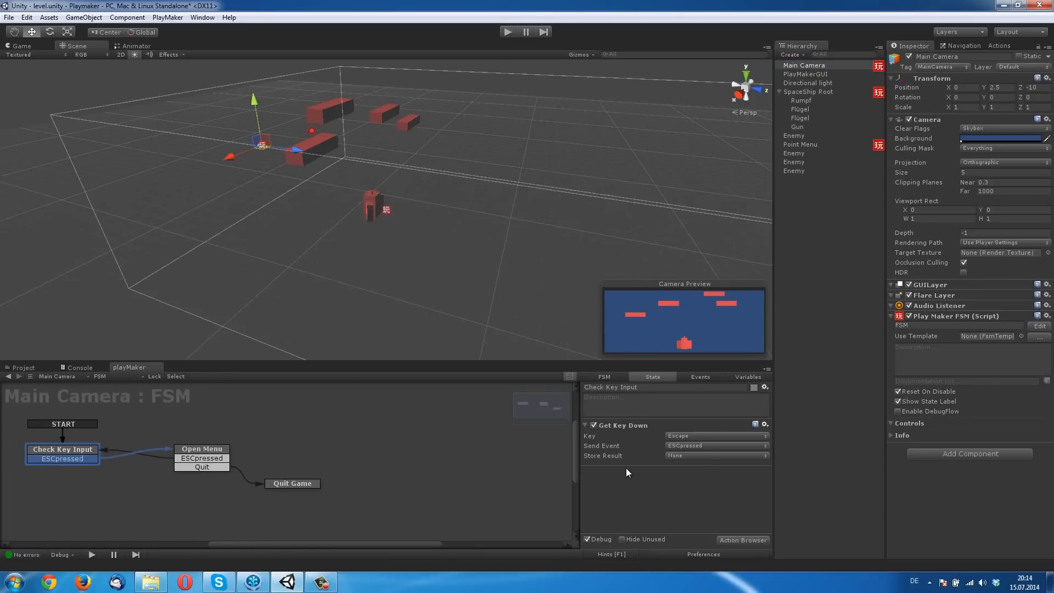
pyautogui.click(702, 457)
pyautogui.click(606, 504)
pyautogui.click(214, 460)
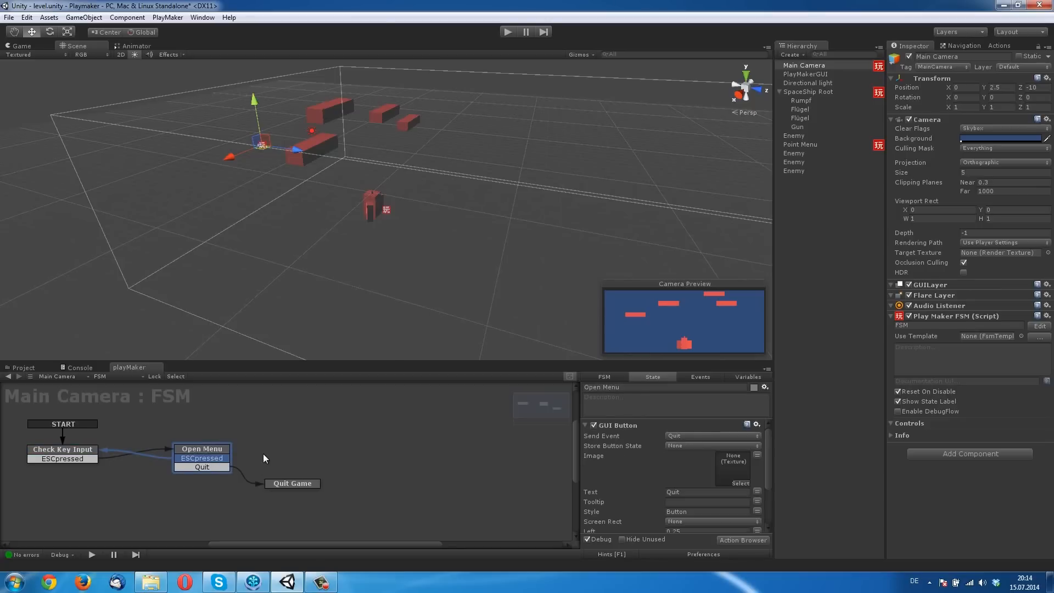
pyautogui.scroll(-5, 651, 461)
pyautogui.scroll(5, 640, 471)
pyautogui.click(62, 450)
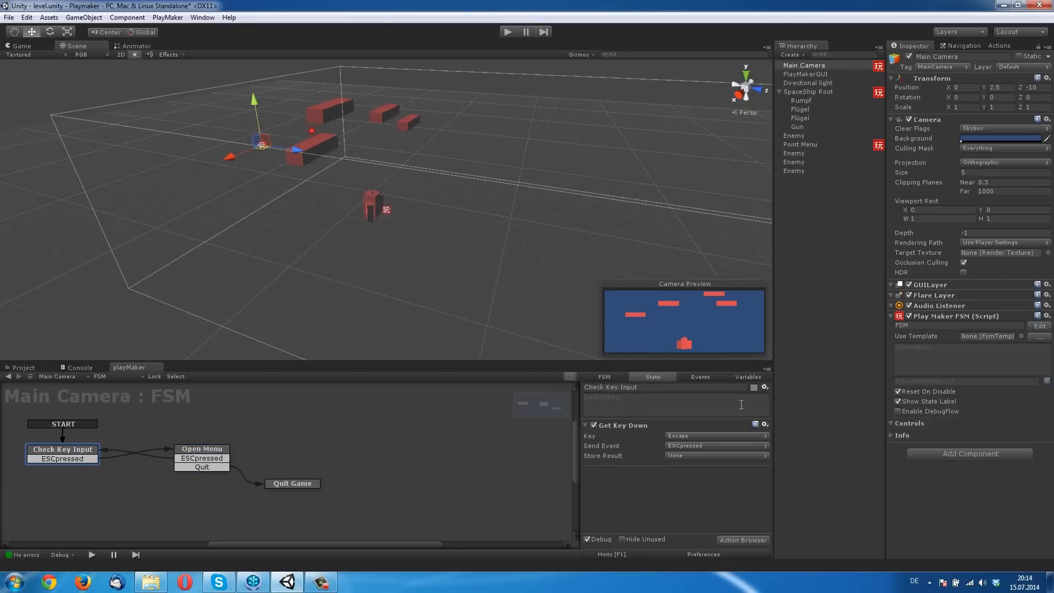
# Open PlayMaker's global variables and choose Bool as the type for a new variable
pyautogui.click(746, 376)
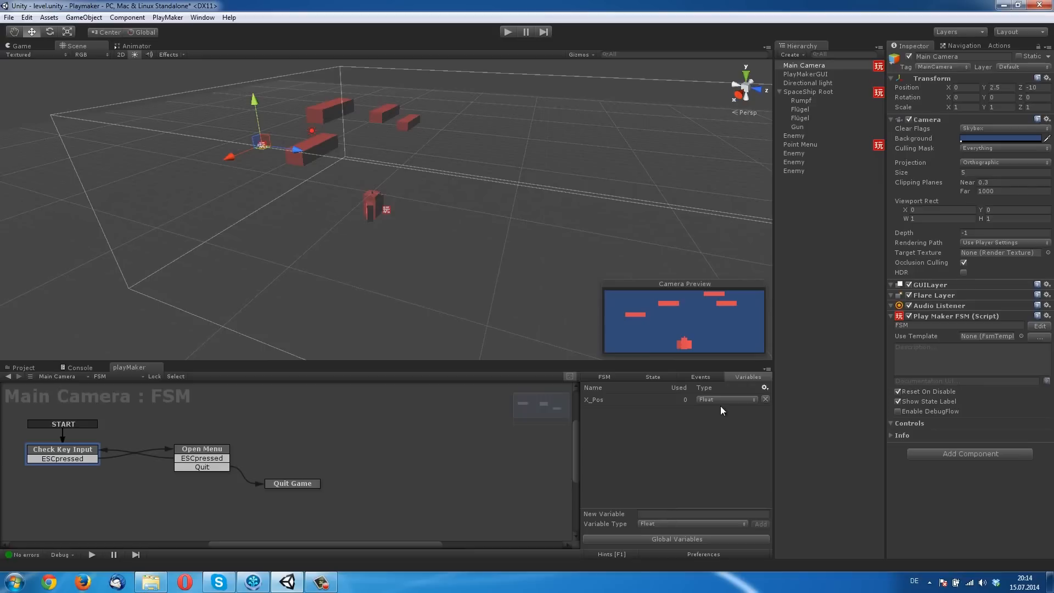
pyautogui.click(671, 541)
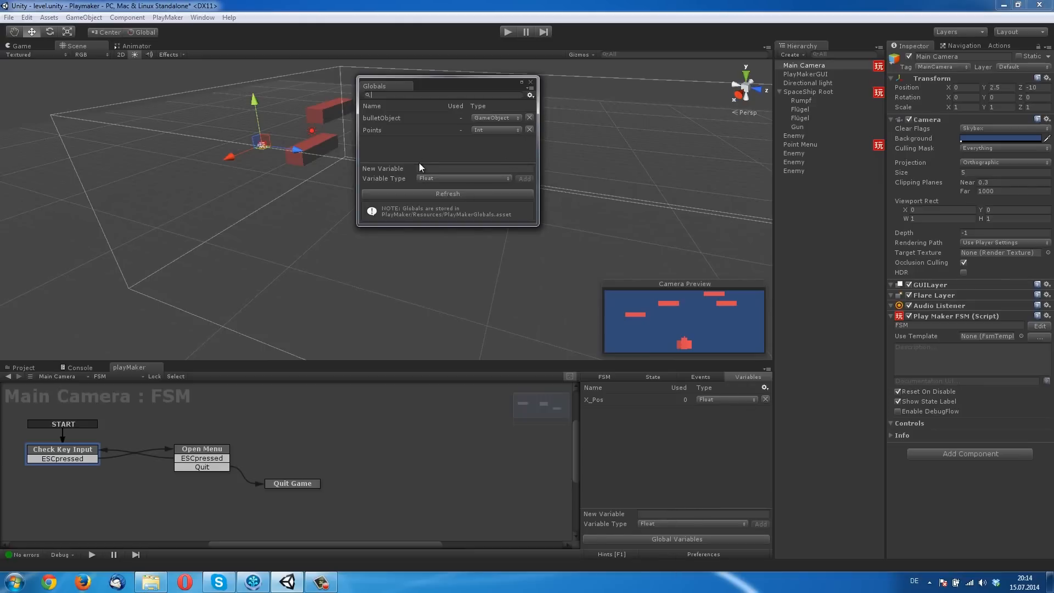
pyautogui.click(438, 180)
pyautogui.click(466, 217)
pyautogui.click(440, 168)
pyautogui.write('Menu')
pyautogui.click(523, 179)
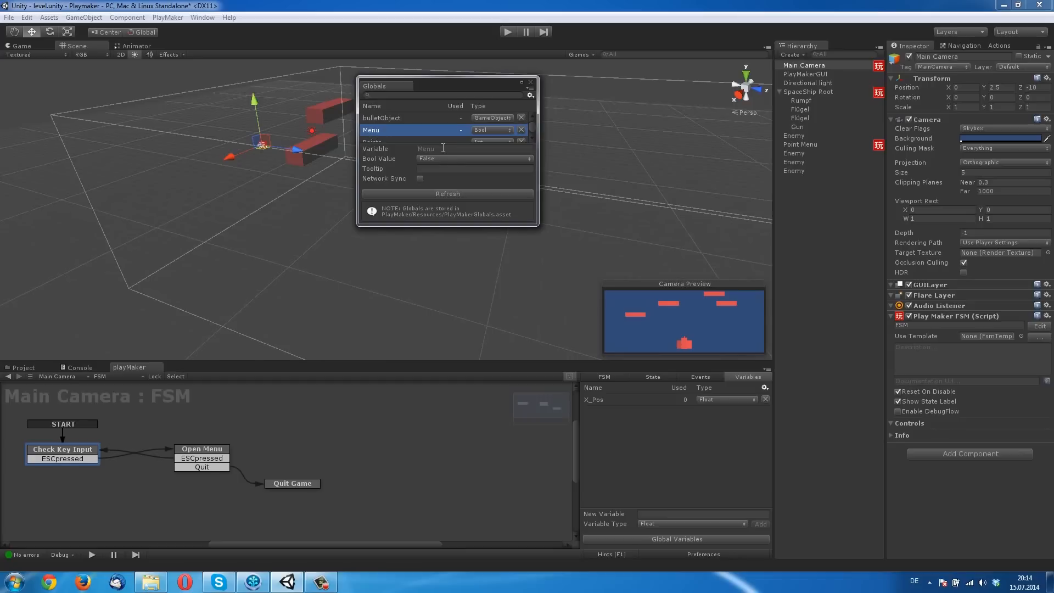
pyautogui.click(523, 134)
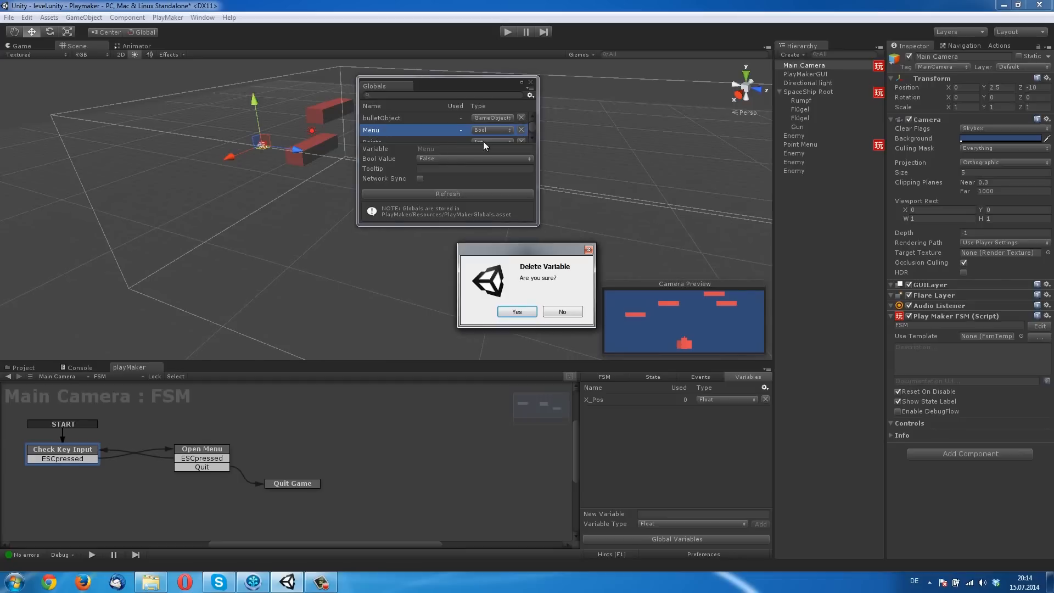
pyautogui.click(529, 318)
# Add a global Bool variable named isInMenu and close the global variables window
pyautogui.click(449, 171)
pyautogui.write('isInMenu')
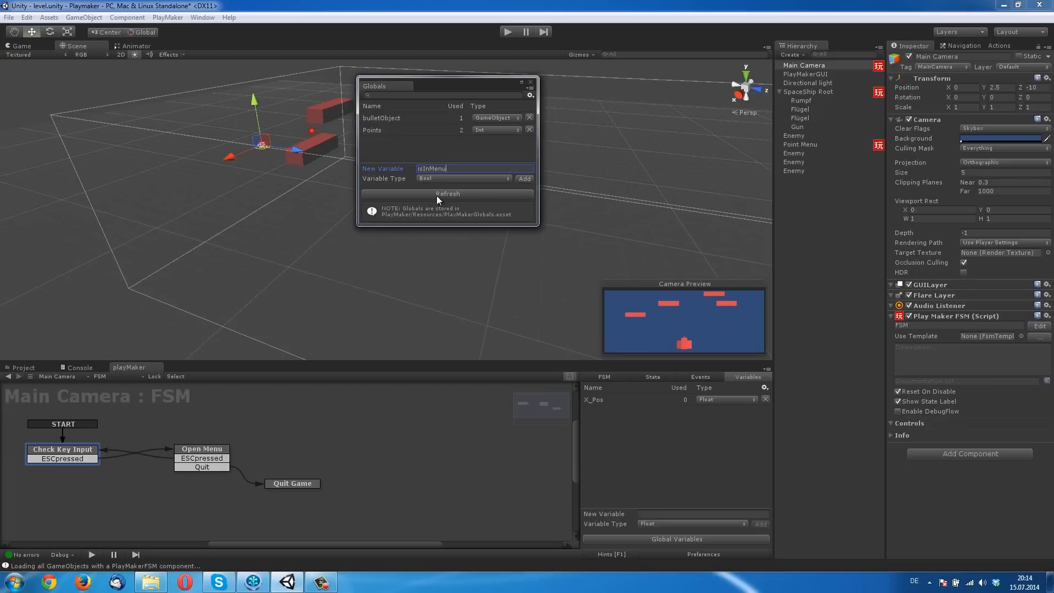
pyautogui.click(522, 178)
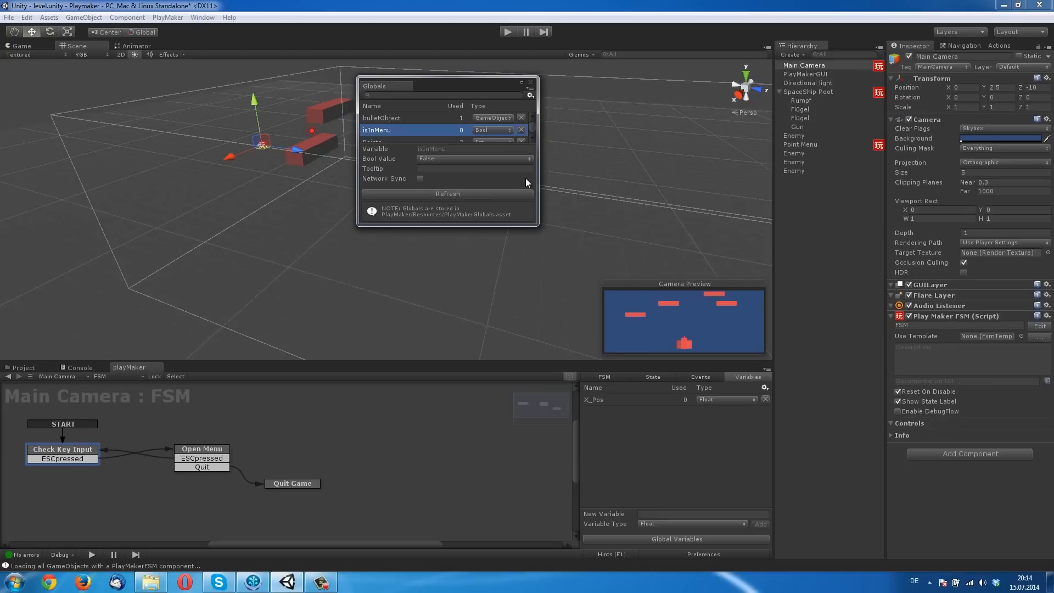
pyautogui.click(530, 82)
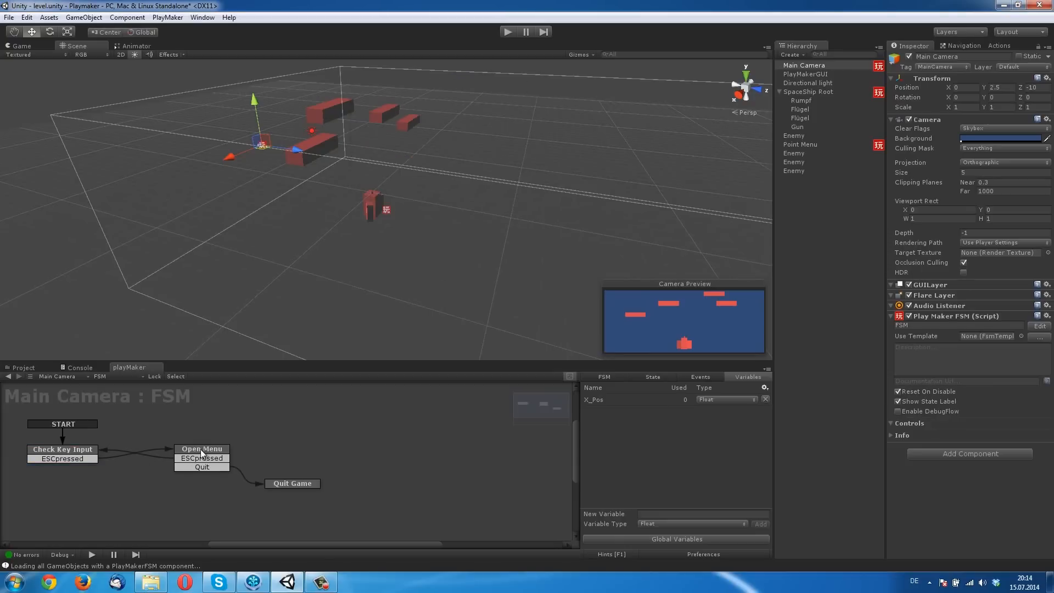
# Add a Set Bool Value action above Get Key Down in the Check Key Input state and assign the global isInMenu variable
pyautogui.click(202, 450)
pyautogui.click(84, 447)
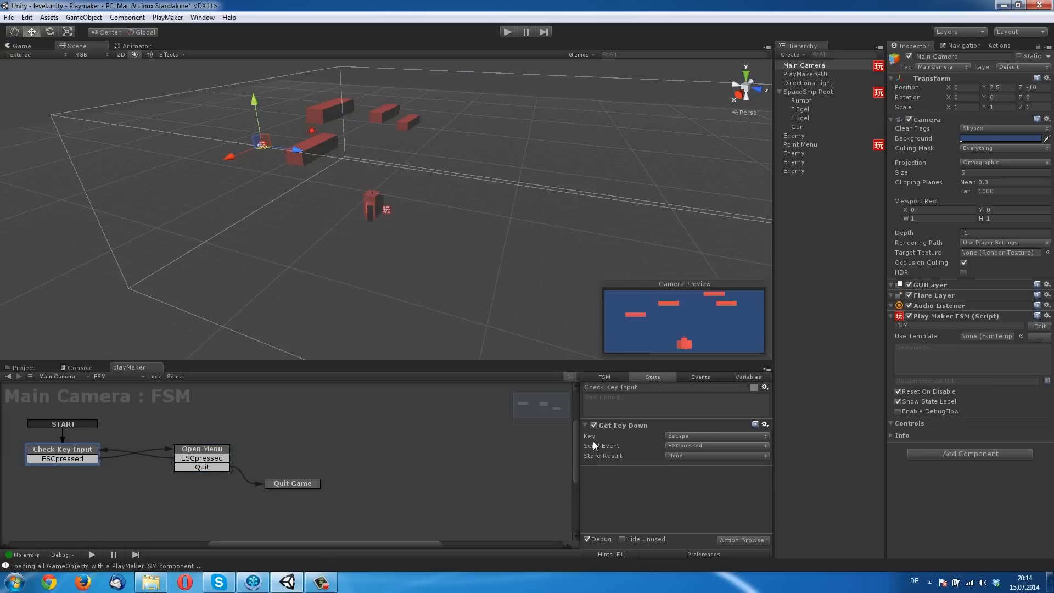
pyautogui.click(997, 46)
pyautogui.write('bool')
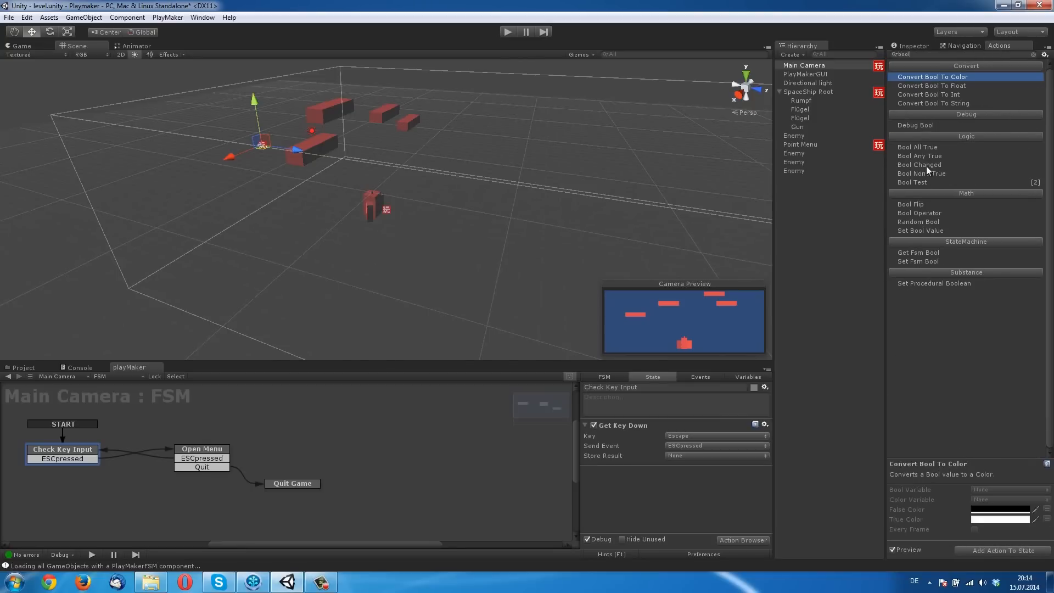
pyautogui.moveTo(920, 231); pyautogui.dragTo(650, 504)
pyautogui.click(723, 436)
pyautogui.moveTo(716, 461)
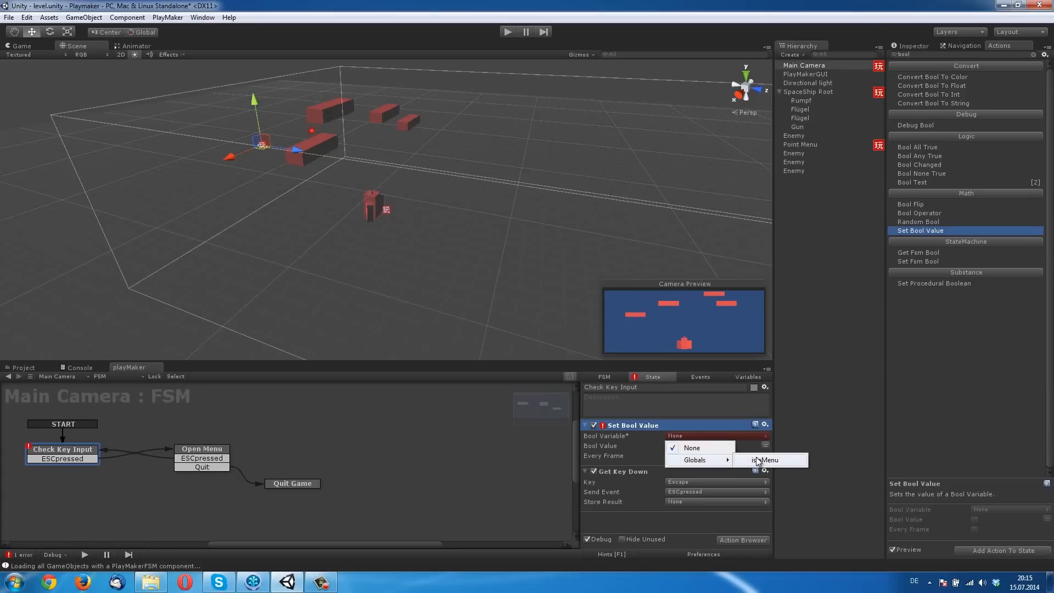
pyautogui.click(766, 460)
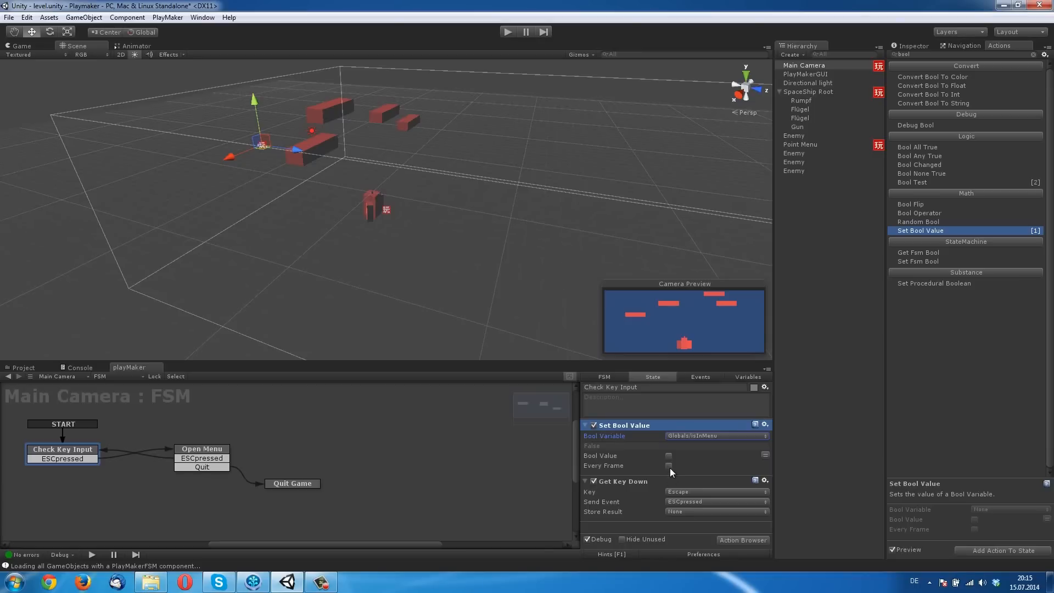
# Copy the Set Bool Value action from Check Key Input into the Open Menu state, enable its Bool Value and save the scene
pyautogui.click(765, 425)
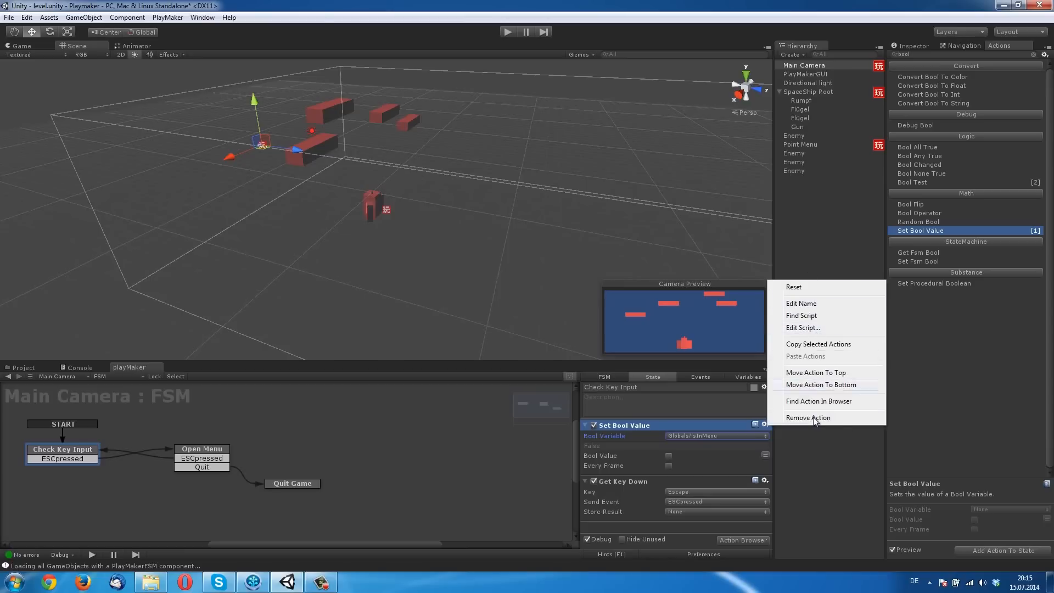
pyautogui.click(805, 345)
pyautogui.click(191, 447)
pyautogui.click(608, 427)
pyautogui.rightClick(713, 459)
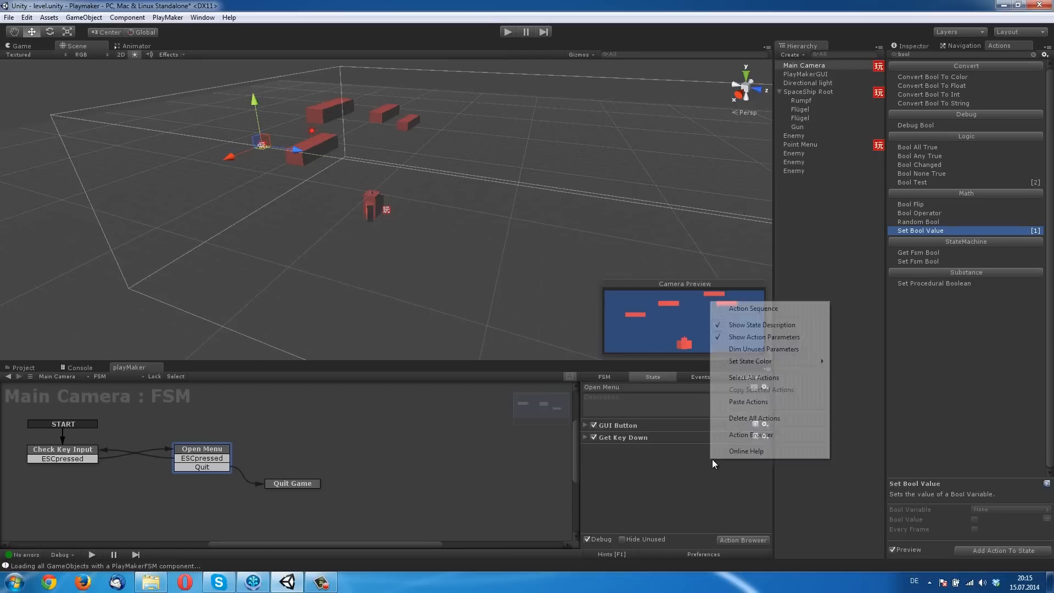
pyautogui.click(760, 405)
pyautogui.click(669, 481)
pyautogui.hotkey('ctrl', 's')
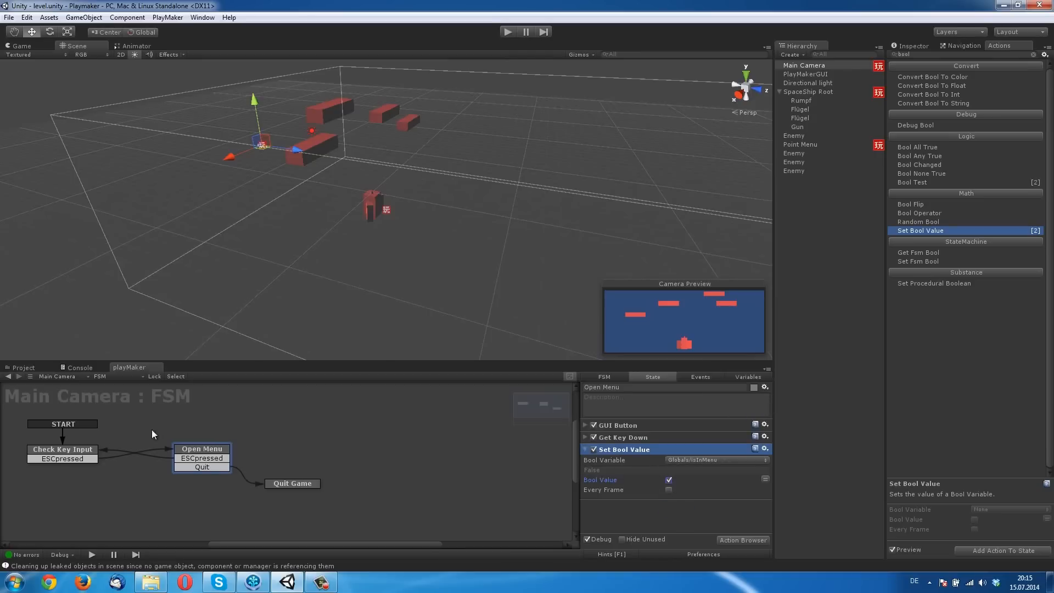
# Review the actions in the Check Input state of the SpaceShip Root's FSM
pyautogui.click(812, 92)
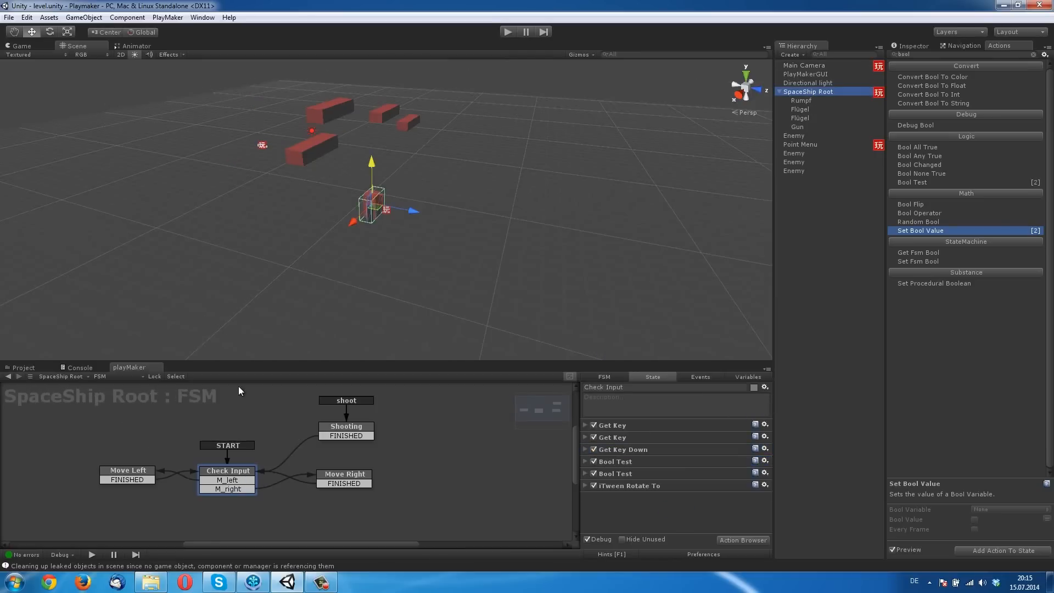
pyautogui.click(574, 469)
pyautogui.moveTo(350, 545); pyautogui.dragTo(329, 544)
pyautogui.click(291, 473)
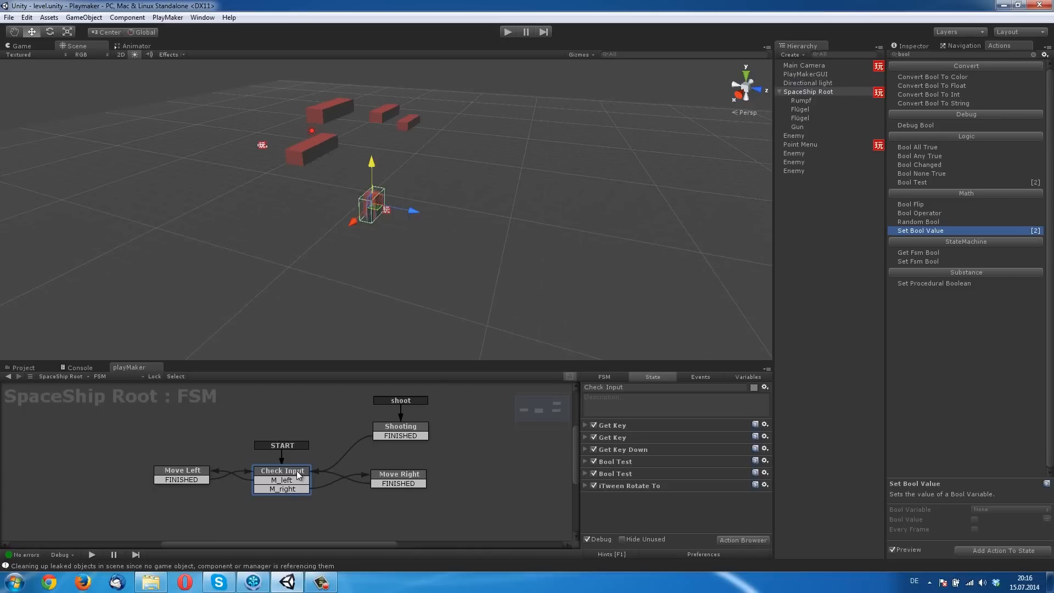
# Add a Scale Time action with Time Scale 0 above Set Bool Value in the Main Camera's Open Menu state
pyautogui.click(803, 66)
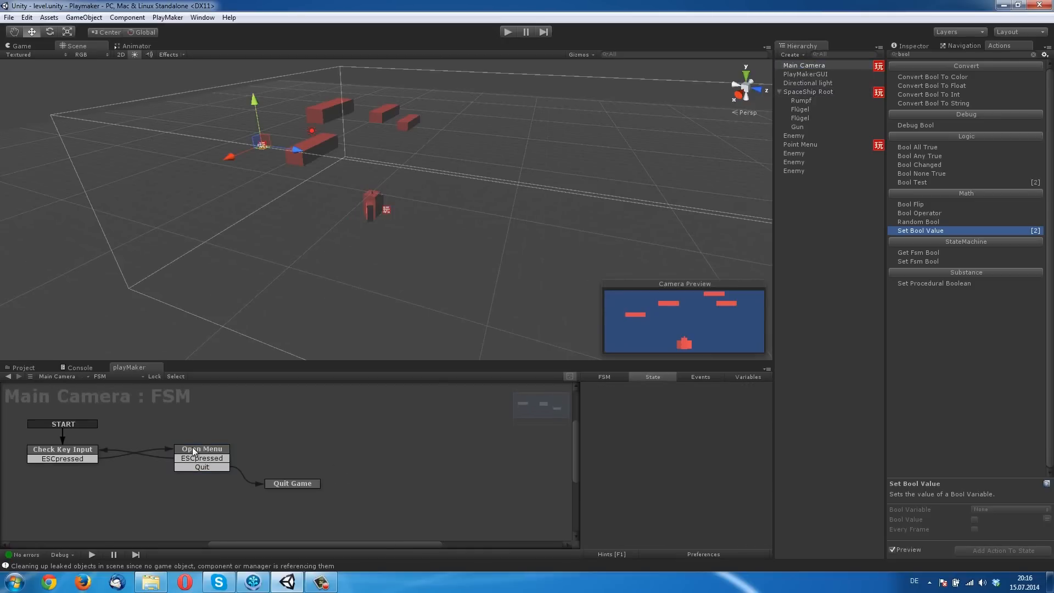
pyautogui.click(190, 451)
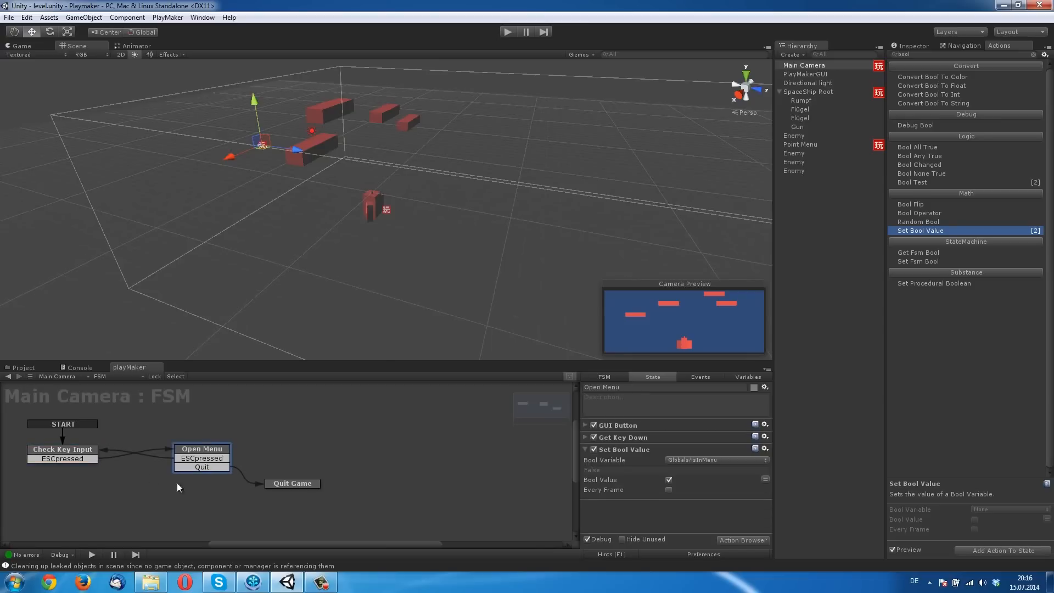
pyautogui.click(74, 454)
pyautogui.click(204, 458)
pyautogui.doubleClick(912, 56)
pyautogui.write('time')
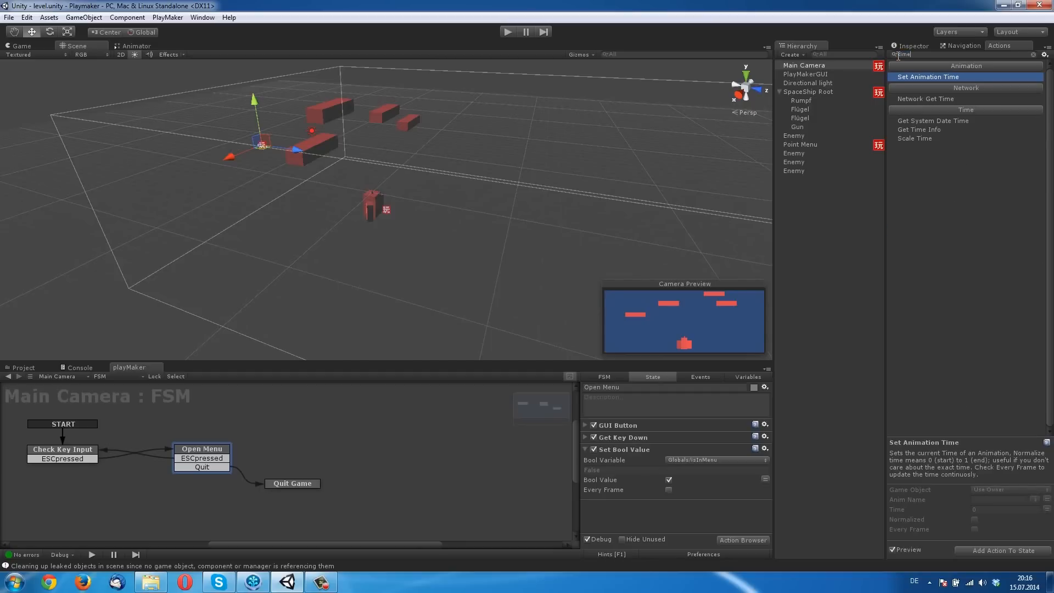
pyautogui.moveTo(923, 139); pyautogui.dragTo(673, 472)
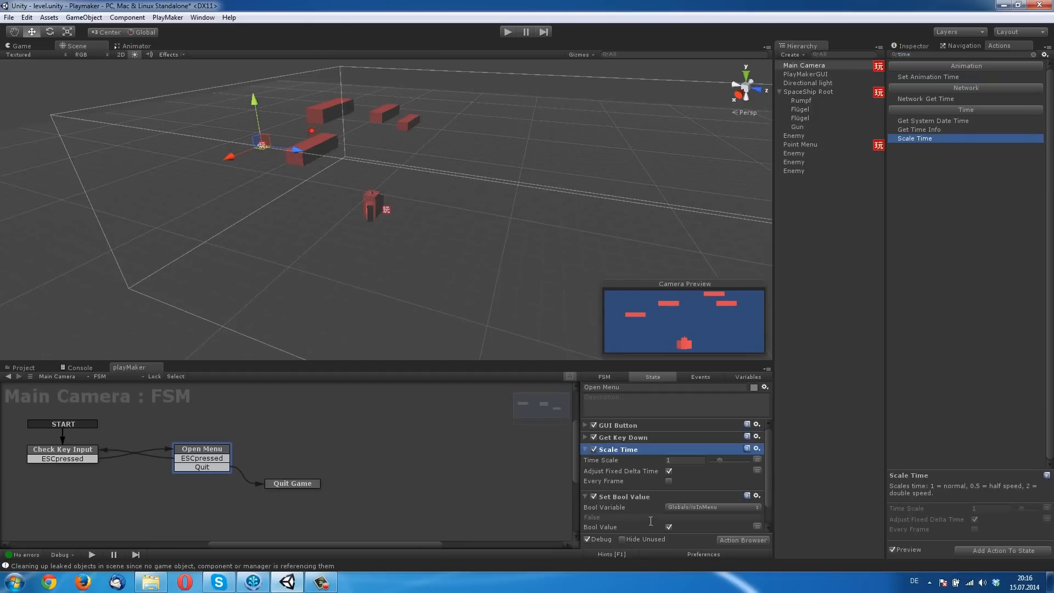
pyautogui.click(680, 459)
pyautogui.write('0')
# Run the game, open and close the Quit menu to test the time scaling, and stop playback
pyautogui.click(510, 31)
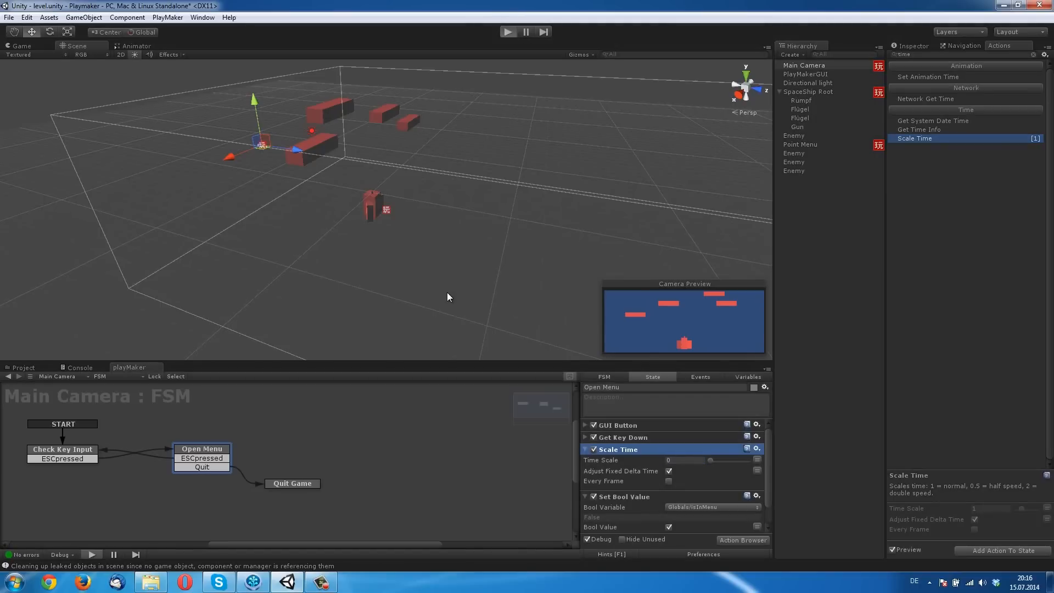
pyautogui.press('Escape')
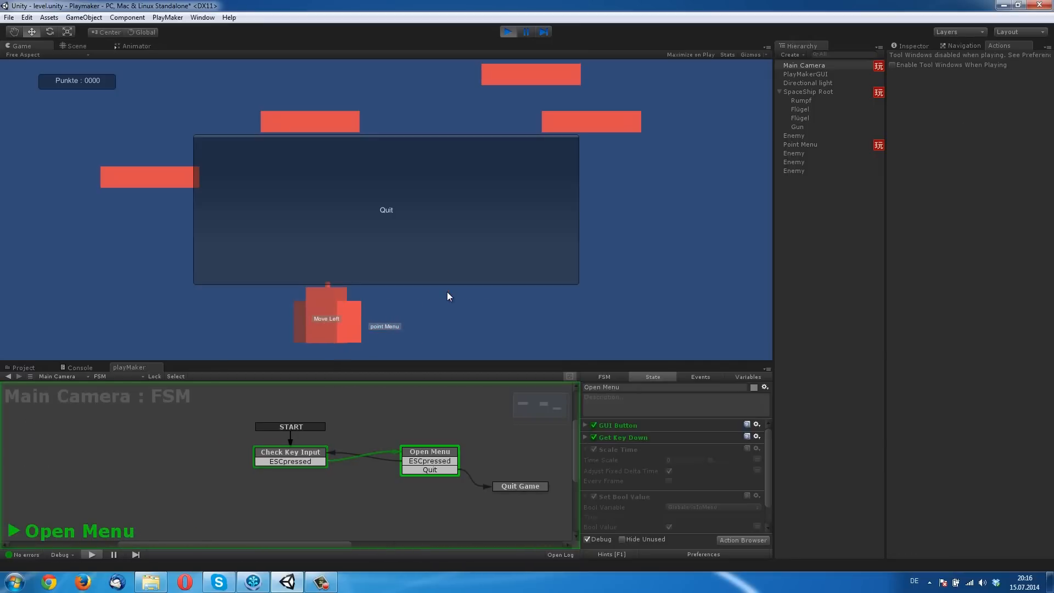
pyautogui.press('Escape')
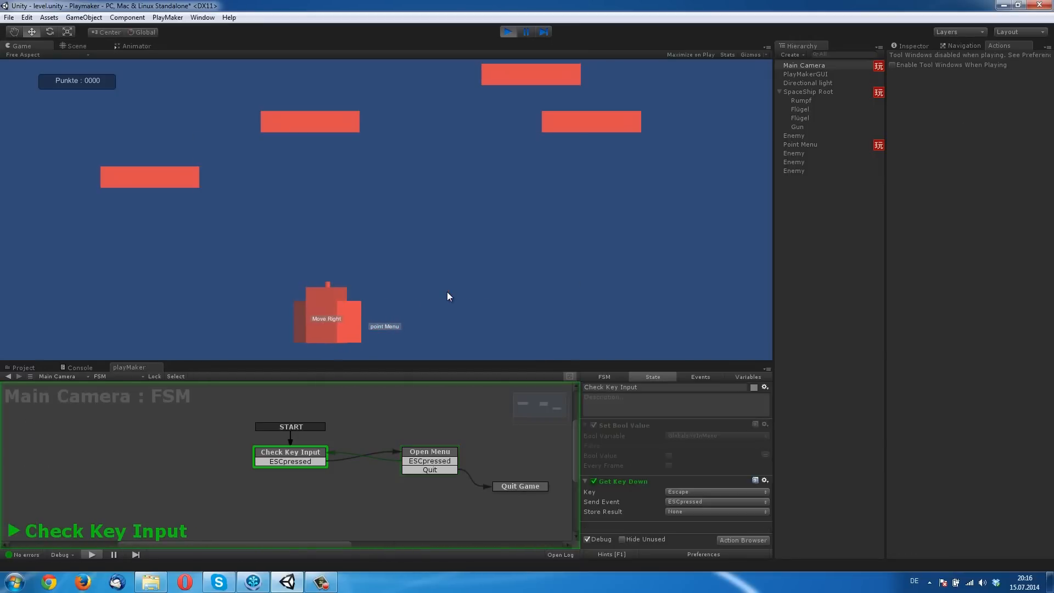
pyautogui.click(508, 32)
# Remove the Scale Time action from the Main Camera's Open Menu state
pyautogui.click(805, 211)
pyautogui.click(815, 67)
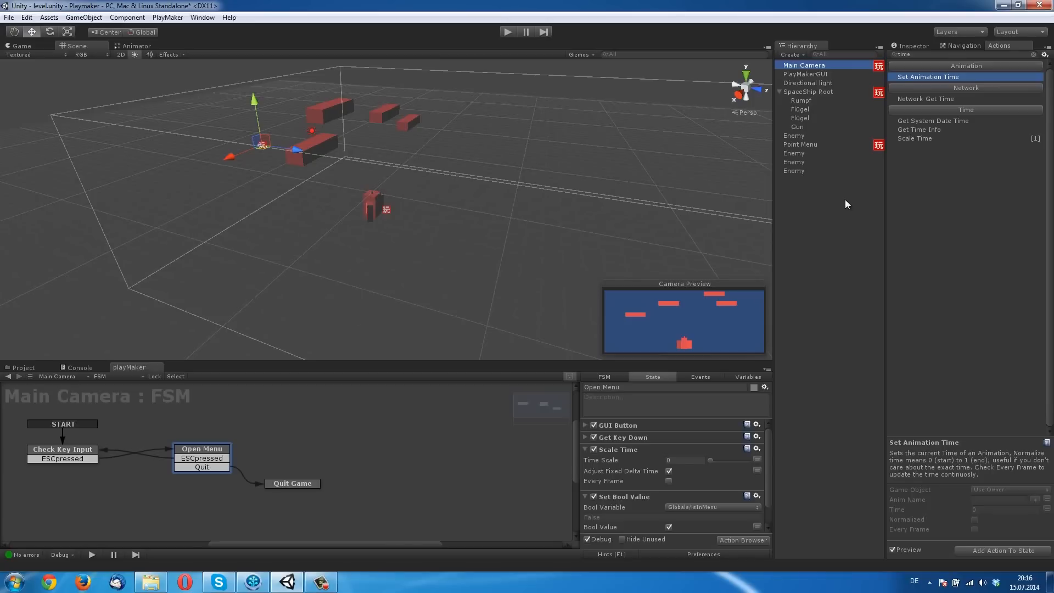
pyautogui.click(844, 239)
pyautogui.click(802, 66)
pyautogui.click(757, 448)
pyautogui.click(856, 439)
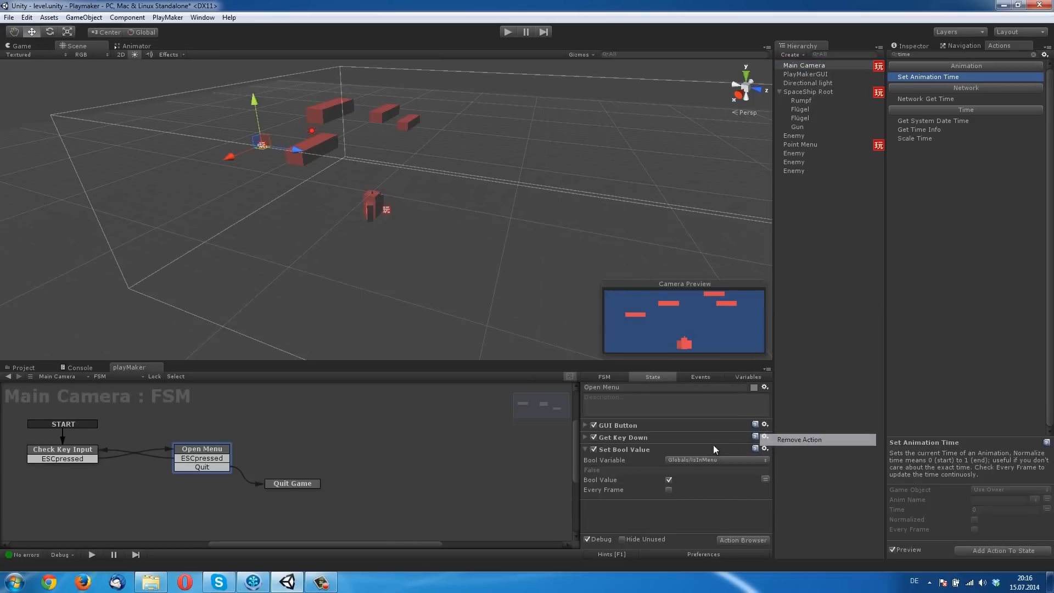
# Add an event named isInMenu to the SpaceShip Root's FSM
pyautogui.click(807, 92)
pyautogui.click(653, 508)
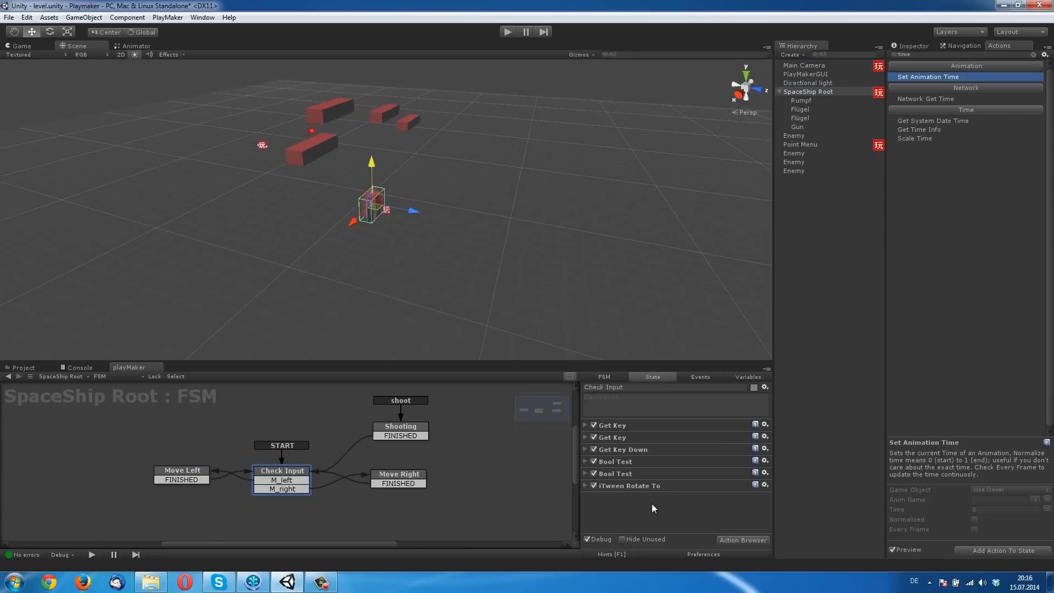
pyautogui.click(699, 377)
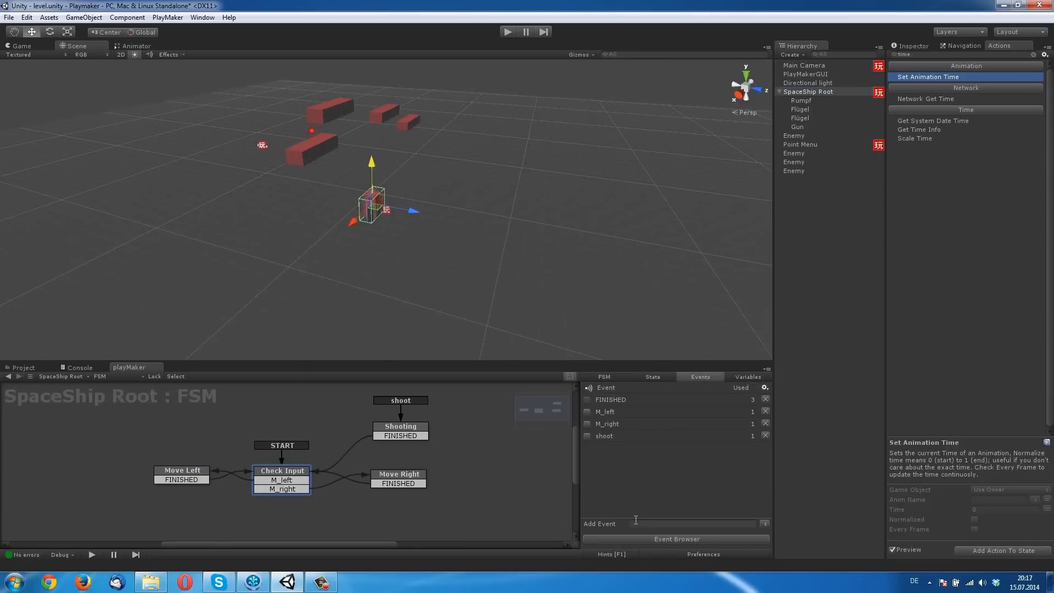
pyautogui.click(643, 524)
pyautogui.write('is')
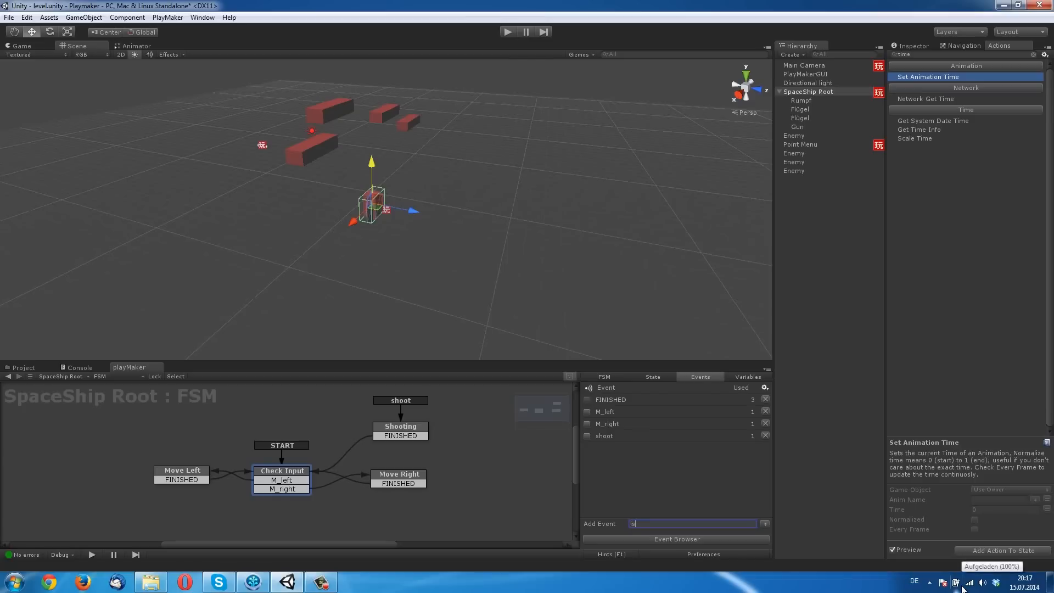
pyautogui.write('inMen')
pyautogui.press('BackSpace')
pyautogui.press('BackSpace')
pyautogui.press('BackSpace')
pyautogui.write('nMen')
pyautogui.press('Return')
# Add a new state below Check Input in the SpaceShip Root's FSM and name it Pause
pyautogui.click(293, 518)
pyautogui.scroll(-2, 287, 518)
pyautogui.scroll(1, 289, 521)
pyautogui.rightClick(289, 522)
pyautogui.click(325, 402)
pyautogui.click(659, 387)
pyautogui.write('Paus')
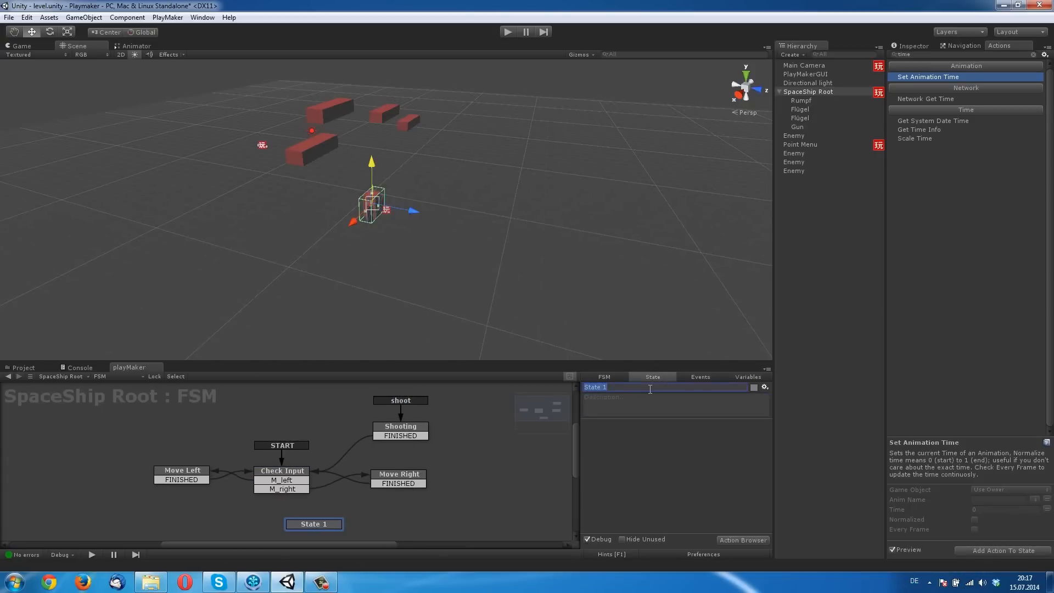
pyautogui.write('e')
# Place the Pause state beyond Move Left, away from the other states, and give it a global transition for the isInMenu event
pyautogui.rightClick(274, 469)
pyautogui.click(319, 525)
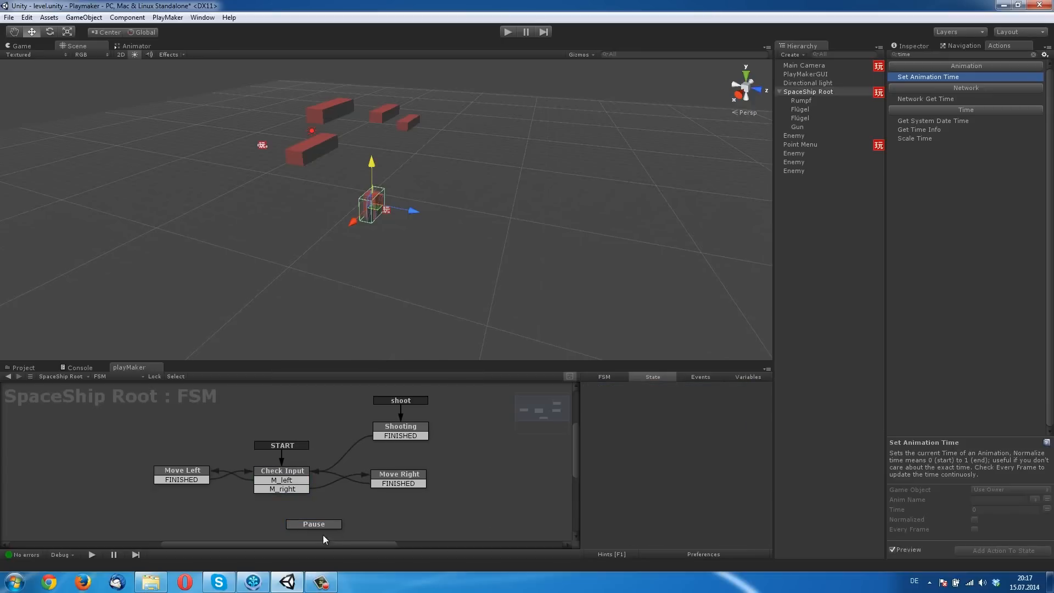
pyautogui.moveTo(123, 492); pyautogui.dragTo(72, 466)
pyautogui.rightClick(73, 465)
pyautogui.moveTo(125, 380)
pyautogui.click(228, 409)
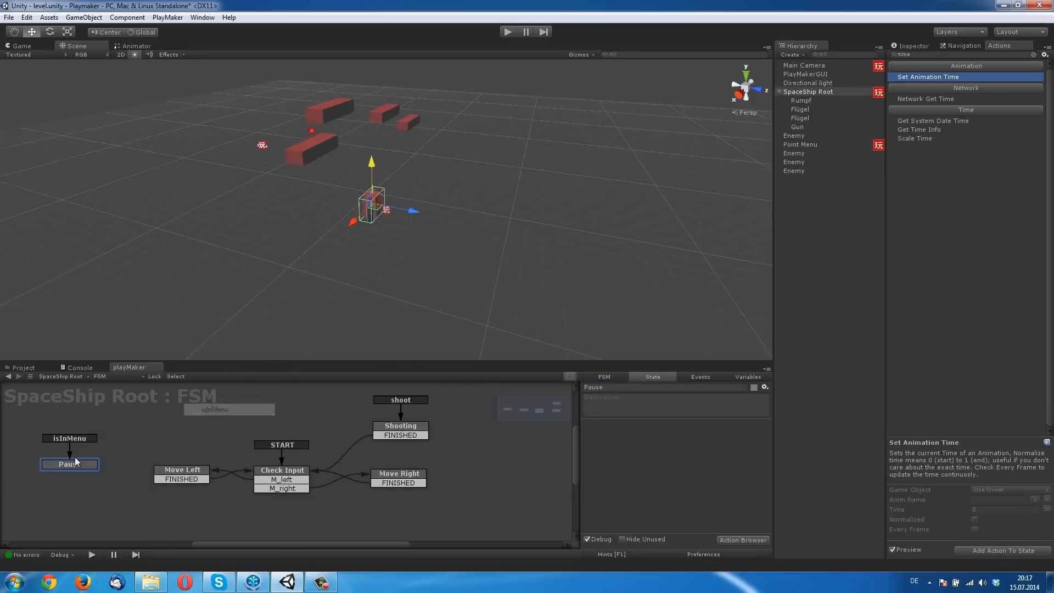
pyautogui.moveTo(78, 466); pyautogui.dragTo(71, 464)
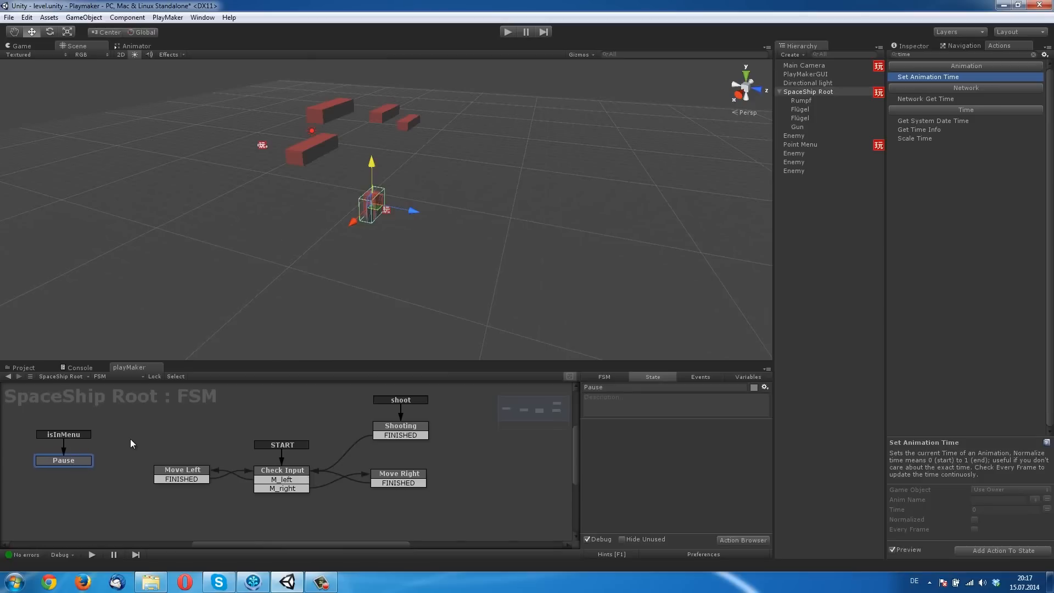
pyautogui.click(130, 440)
pyautogui.click(75, 462)
pyautogui.moveTo(61, 459); pyautogui.dragTo(67, 454)
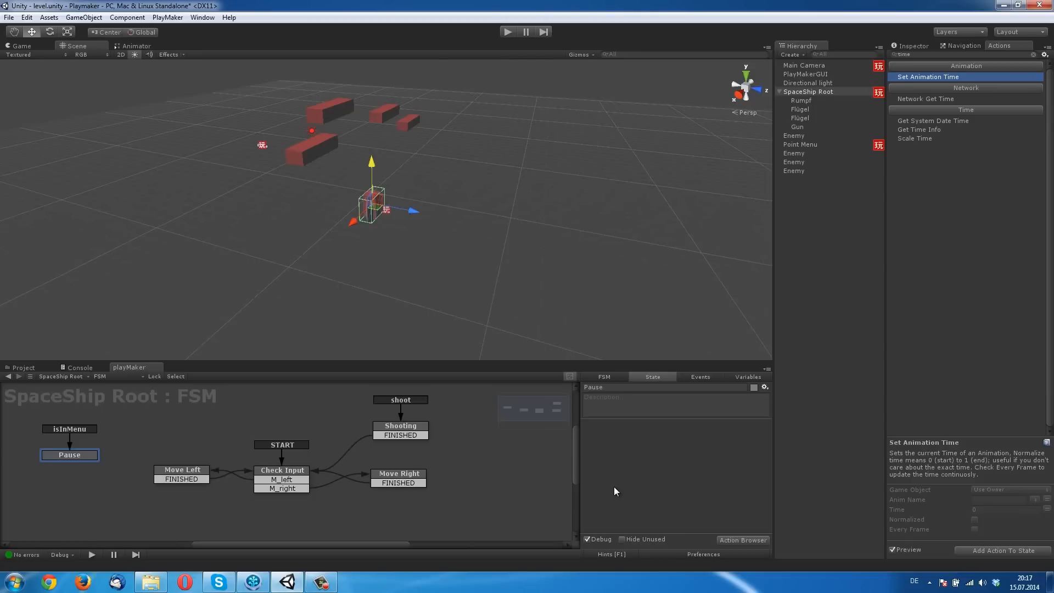
pyautogui.moveTo(59, 458); pyautogui.dragTo(55, 459)
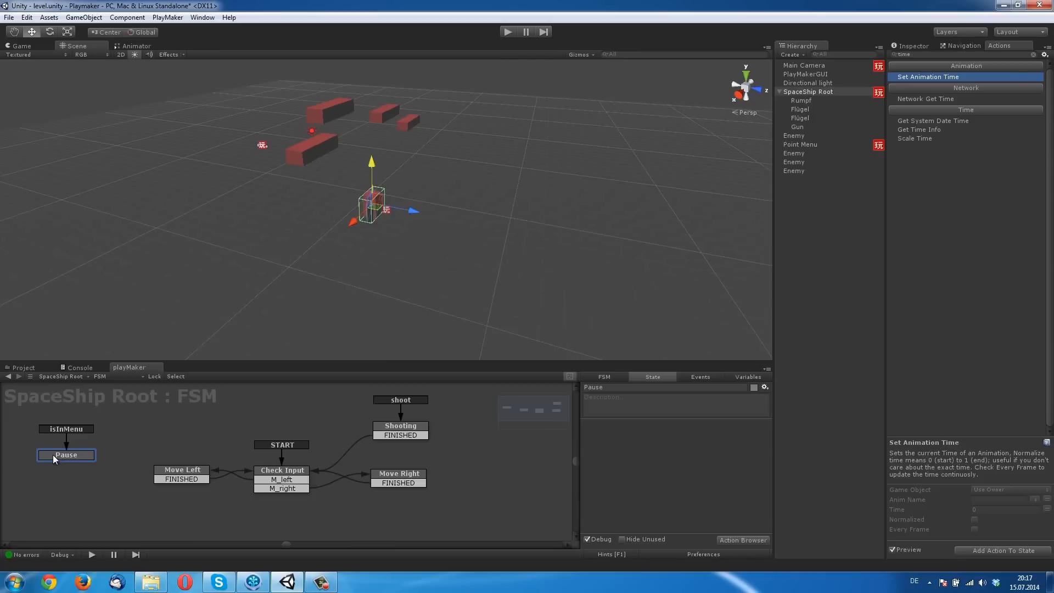
pyautogui.moveTo(53, 455); pyautogui.dragTo(52, 455)
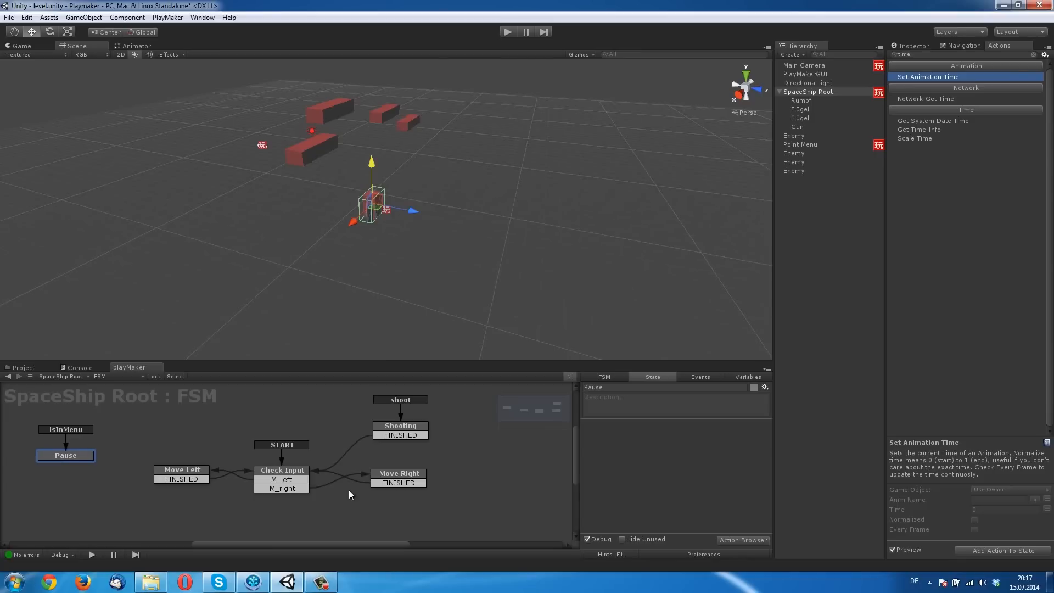
# Add a Bool Test at the end of Check Input using the global isInMenu variable, sending isInMenu when true, with Every Frame enabled
pyautogui.click(279, 472)
pyautogui.click(961, 56)
pyautogui.write('bool')
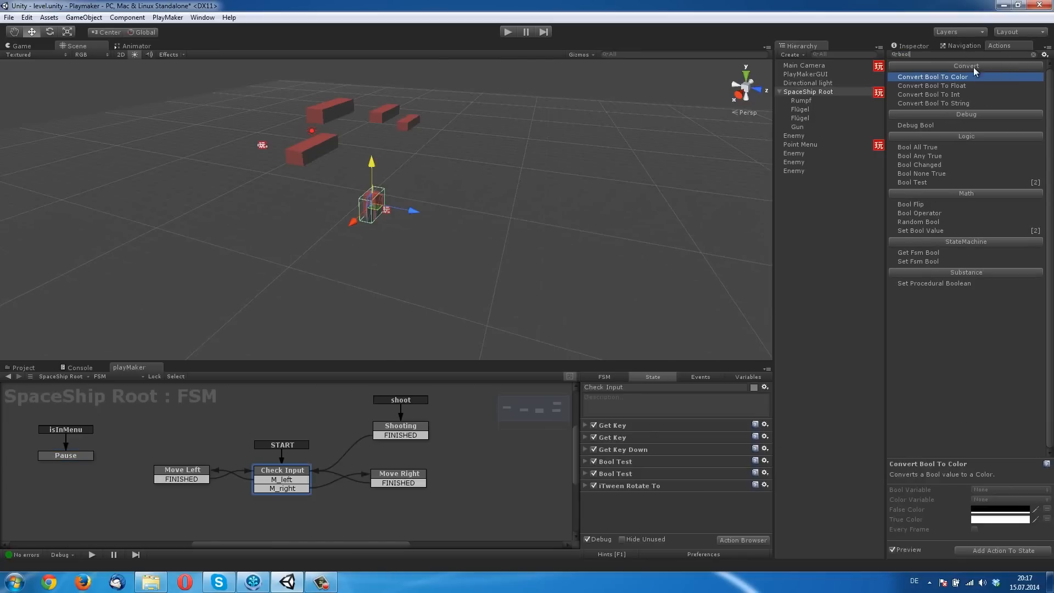
pyautogui.click(919, 183)
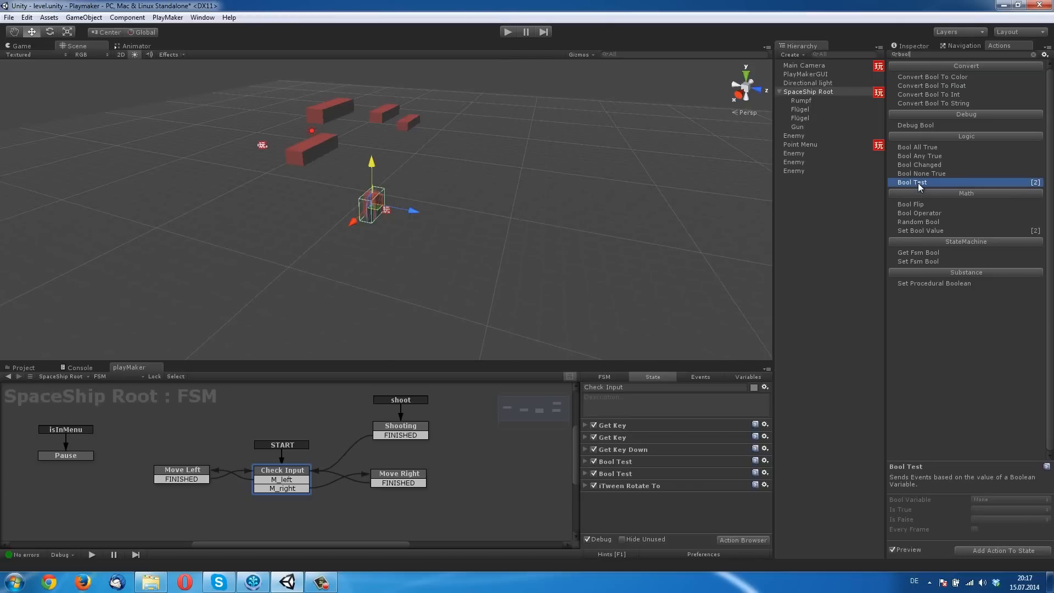
pyautogui.moveTo(918, 183); pyautogui.dragTo(660, 504)
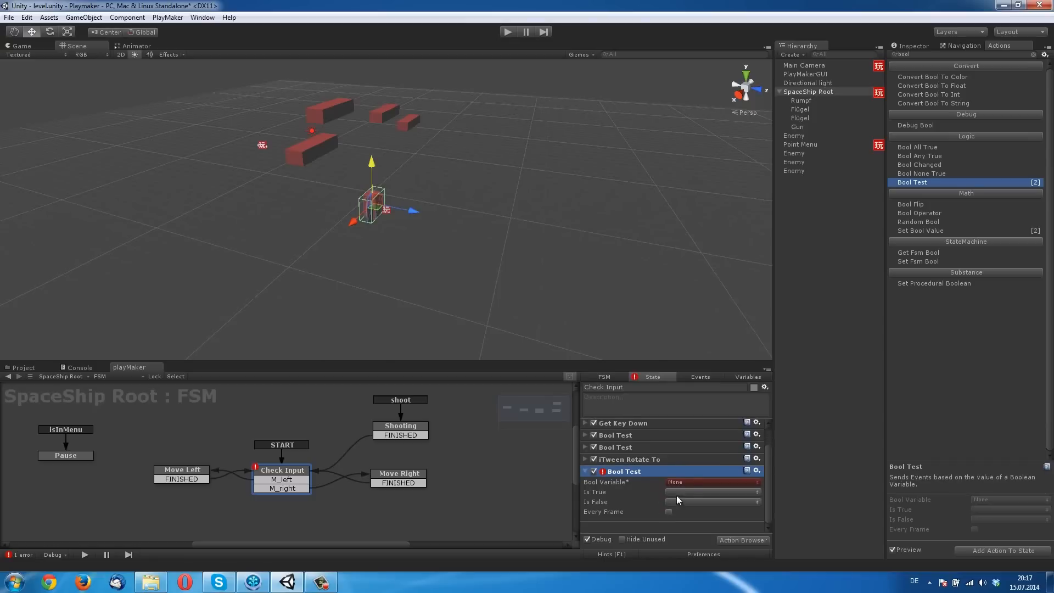
pyautogui.click(689, 483)
pyautogui.moveTo(705, 530)
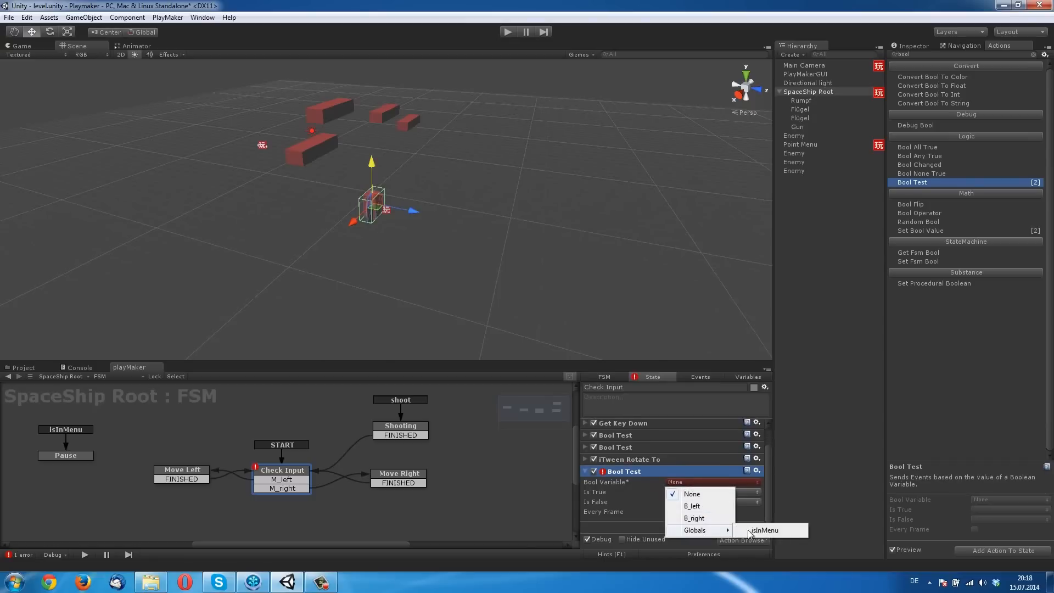
pyautogui.click(793, 529)
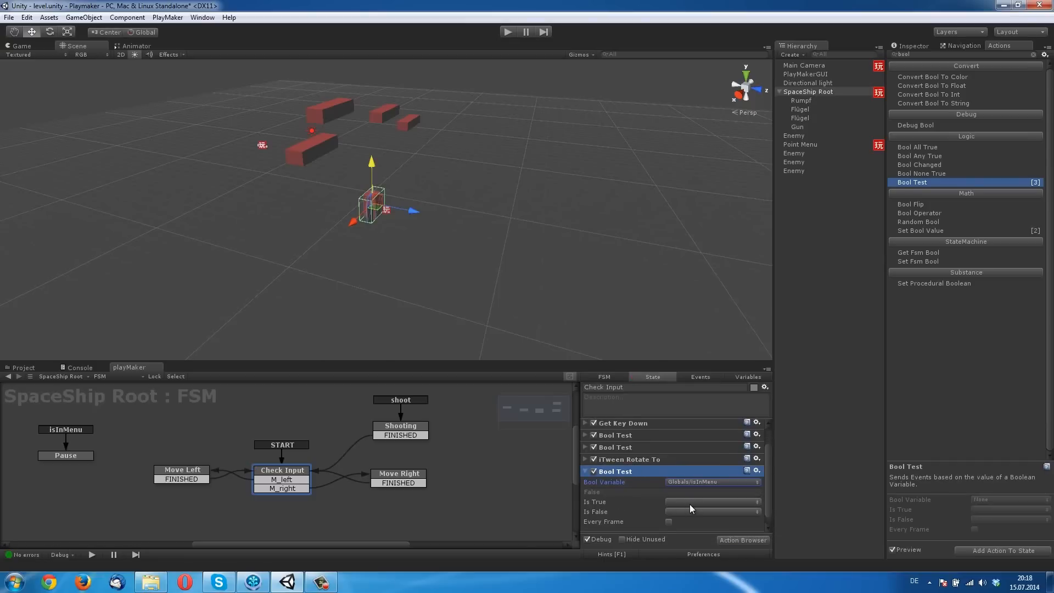
pyautogui.click(689, 502)
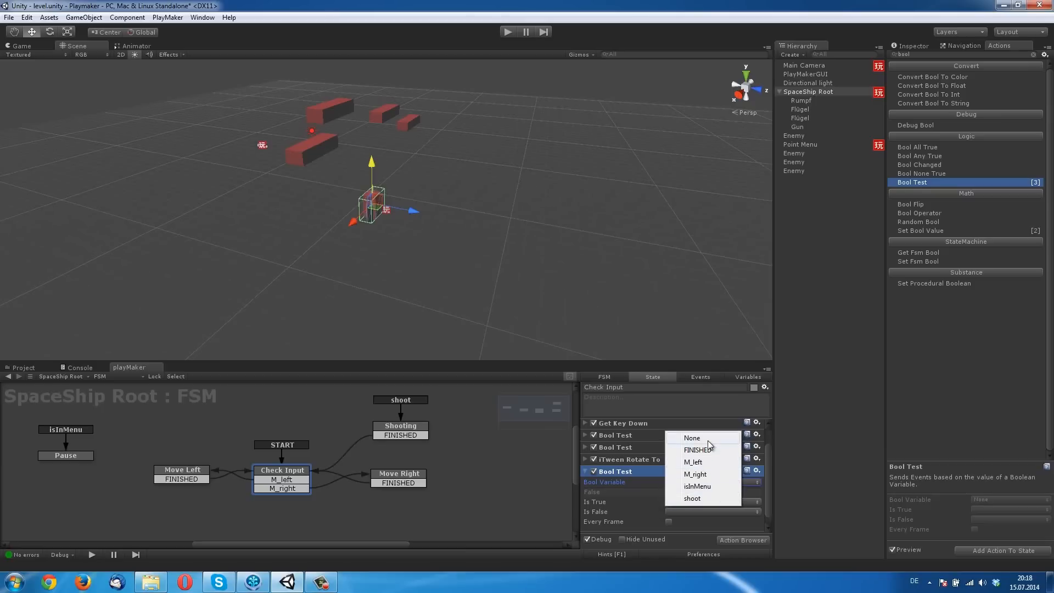
pyautogui.click(698, 487)
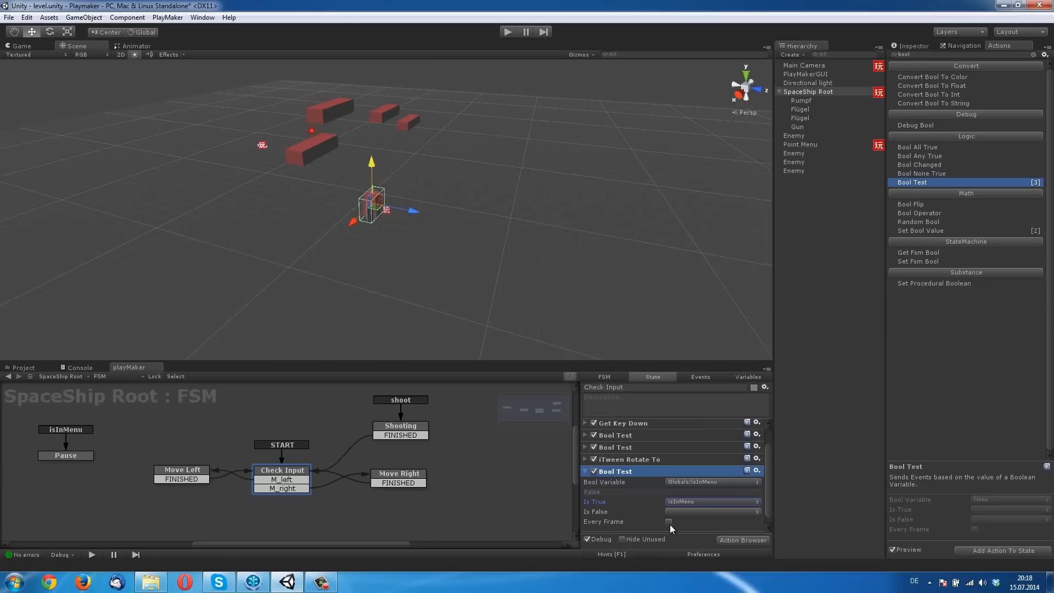
pyautogui.click(668, 522)
# Copy Check Input's isInMenu Bool Test action and paste it at the end of the Move Right and Shooting states
pyautogui.click(756, 470)
pyautogui.click(824, 391)
pyautogui.click(414, 468)
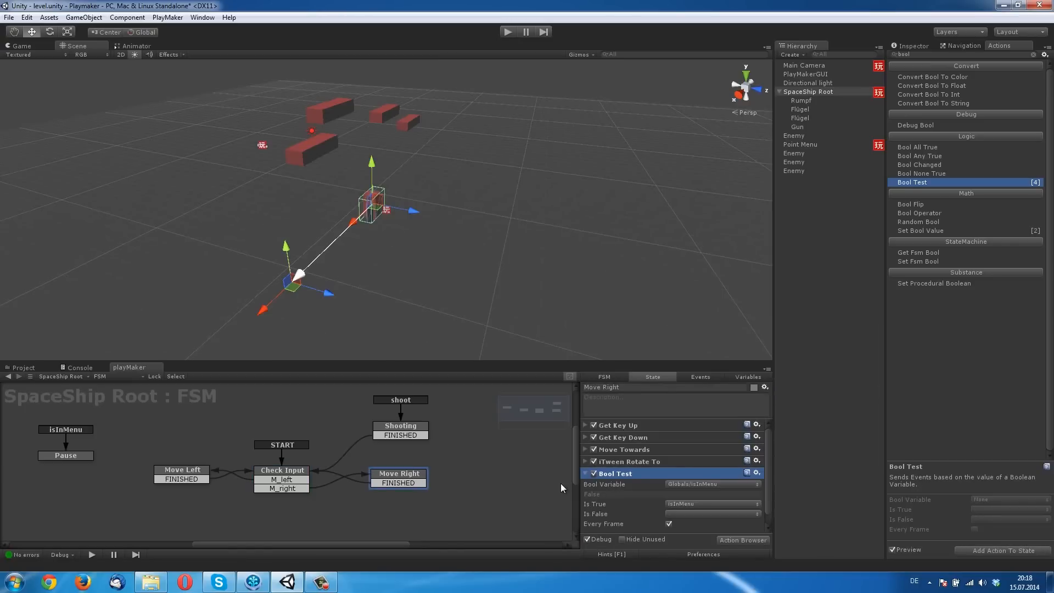
pyautogui.click(401, 426)
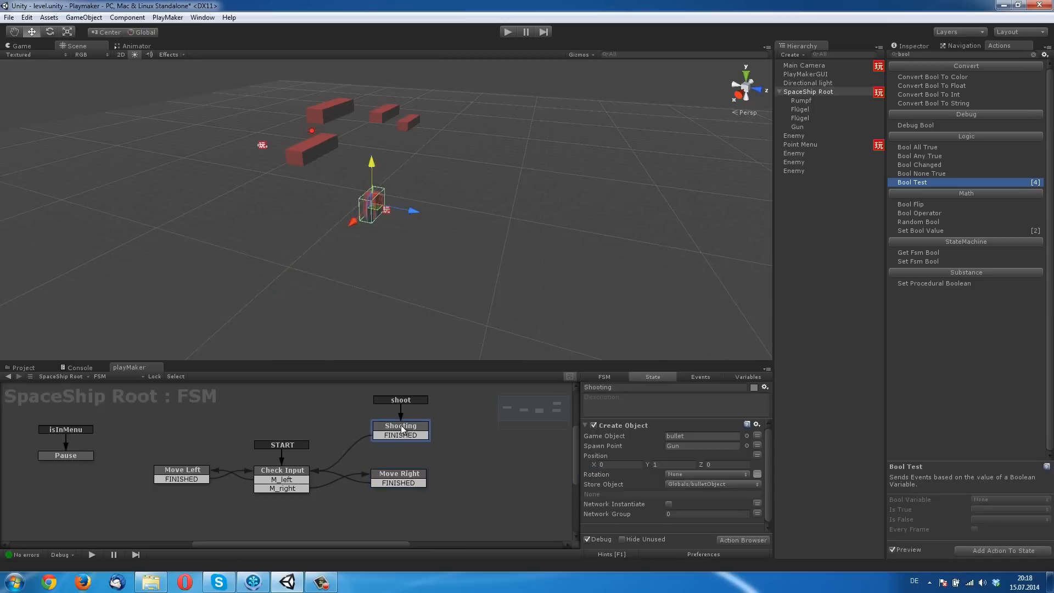
pyautogui.click(584, 426)
pyautogui.hotkey('ctrl', 'v')
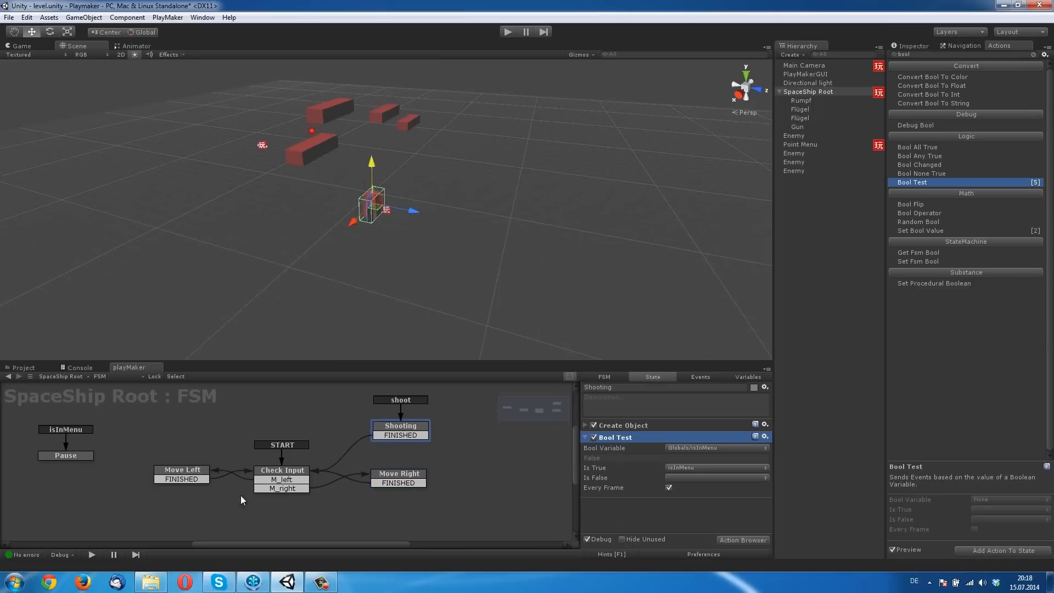
# Paste the copied isInMenu Bool Test at the end of the Move Left state and save the scene
pyautogui.click(188, 471)
pyautogui.click(586, 462)
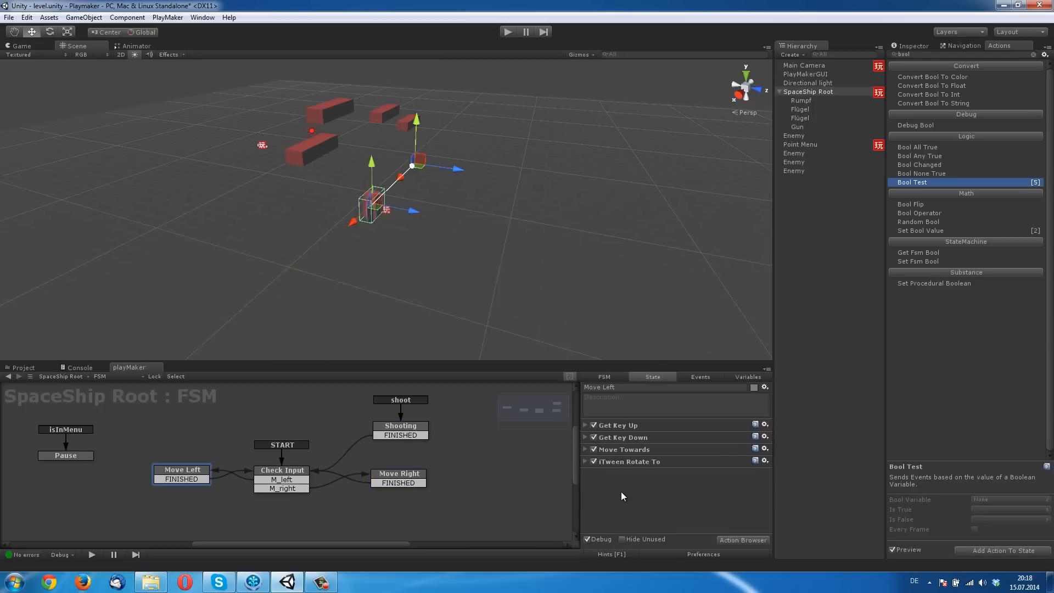
pyautogui.hotkey('ctrl', 'v')
pyautogui.hotkey('ctrl', 's')
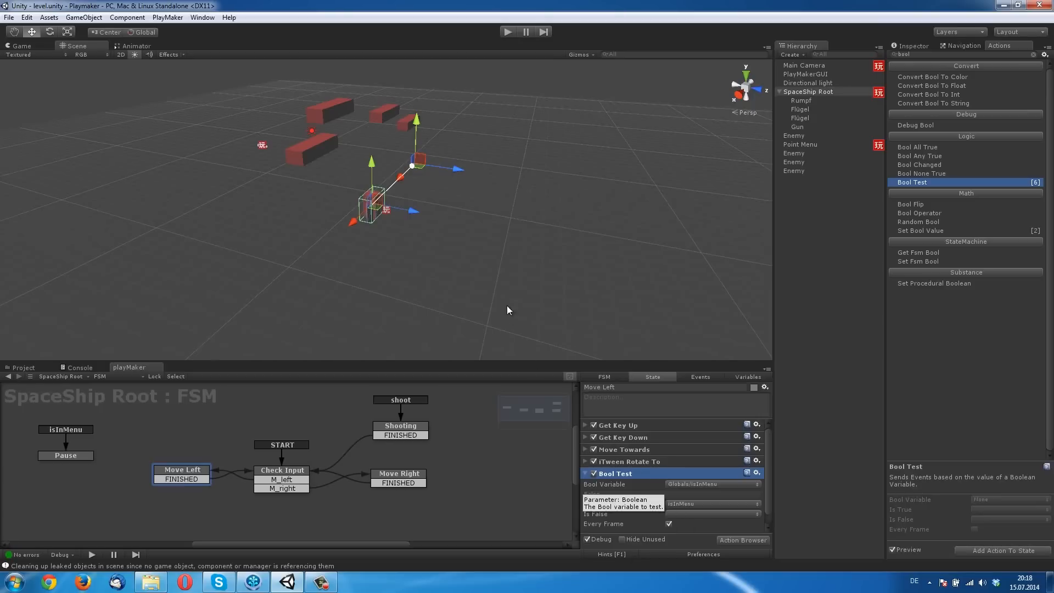
# Play-test the Pause state by moving the ship and toggling the Quit menu repeatedly, and stop Play mode
pyautogui.click(508, 33)
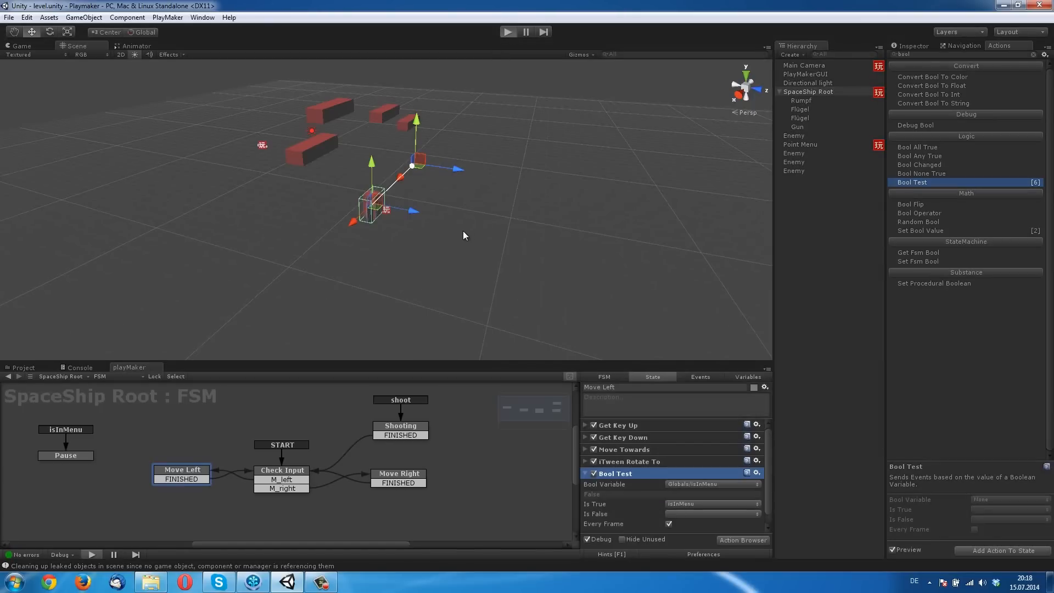
pyautogui.press('d')
pyautogui.press('a')
pyautogui.press('Escape')
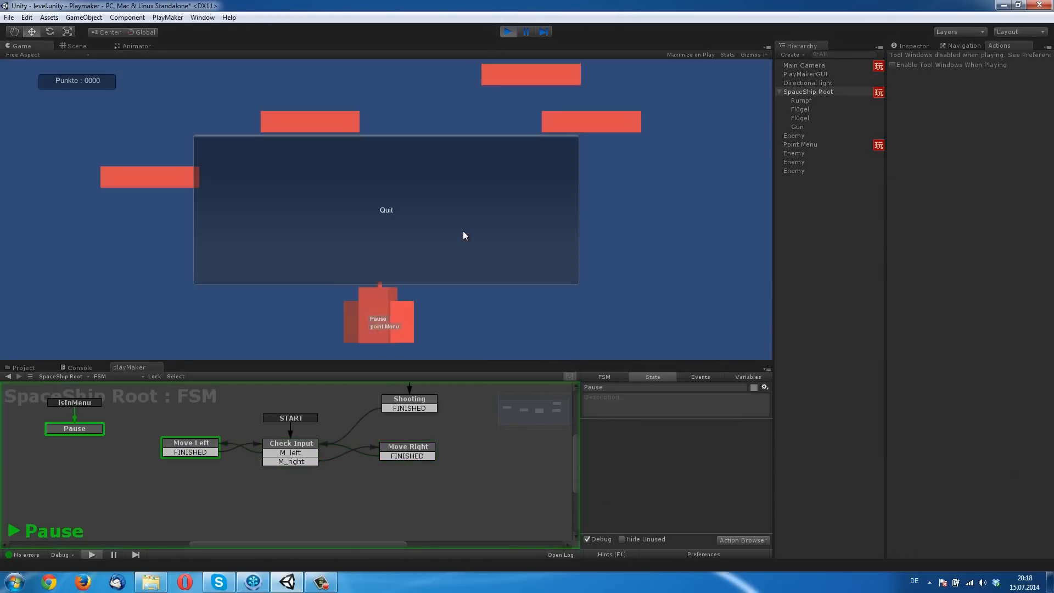
pyautogui.press('Escape')
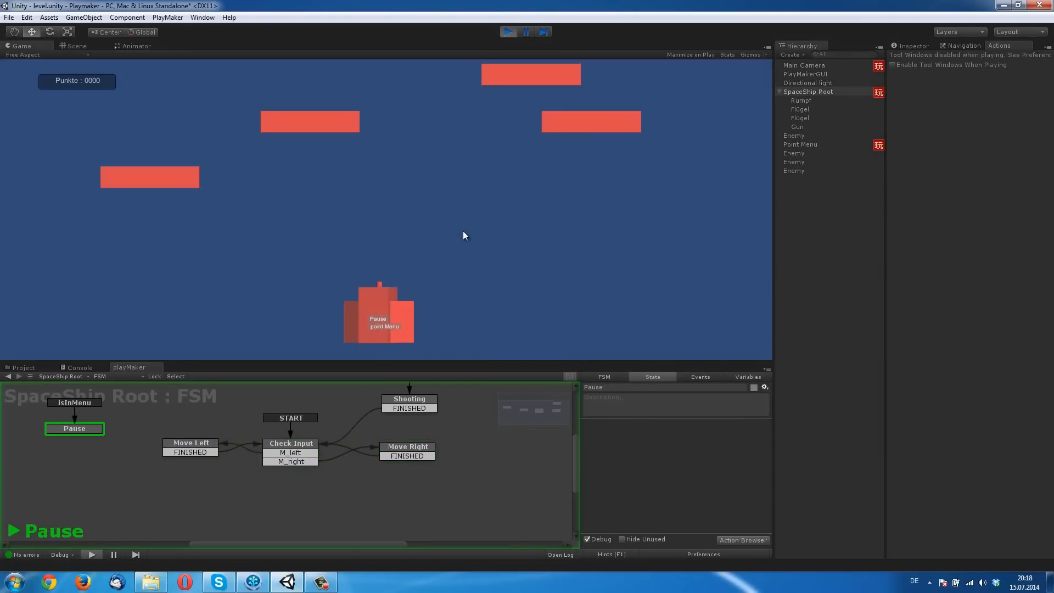
pyautogui.press('Escape')
pyautogui.press('Escape')
pyautogui.click(508, 32)
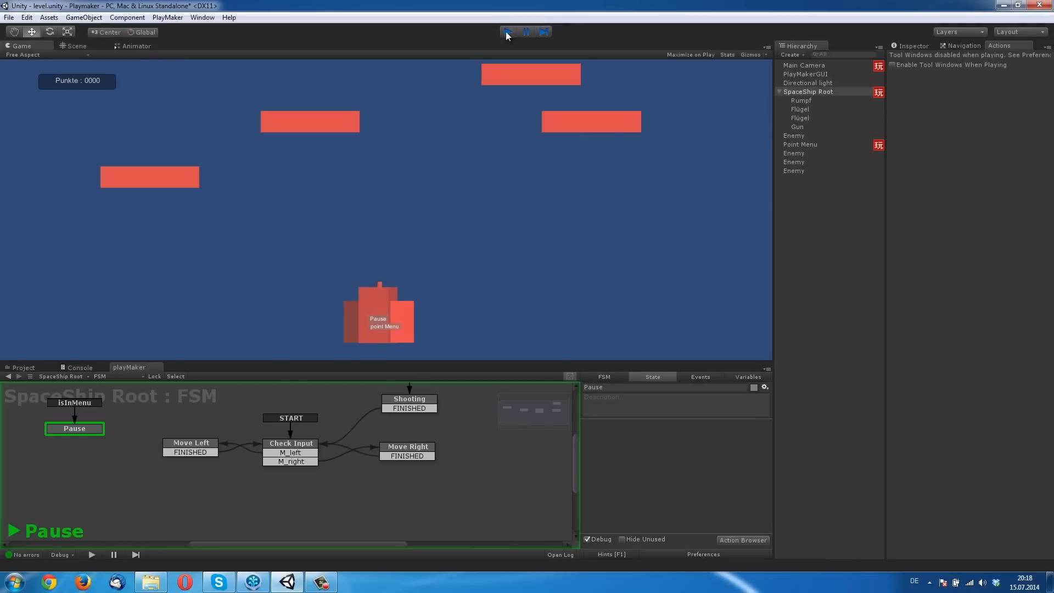
# Add a Bool Test action to the Pause state that tests the global isInMenu variable
pyautogui.click(71, 478)
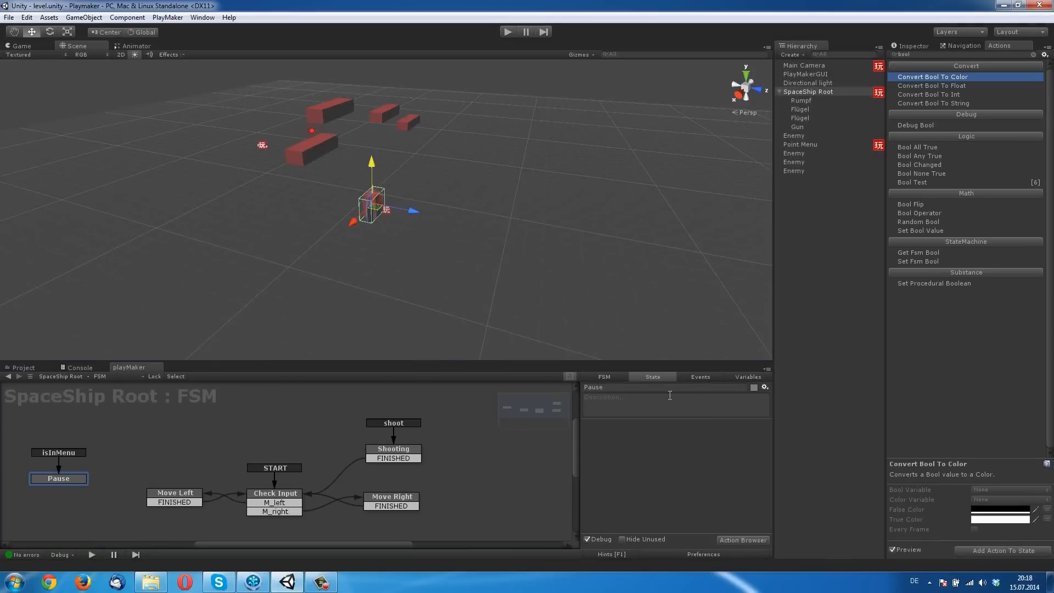
pyautogui.moveTo(918, 183); pyautogui.dragTo(653, 449)
pyautogui.click(699, 435)
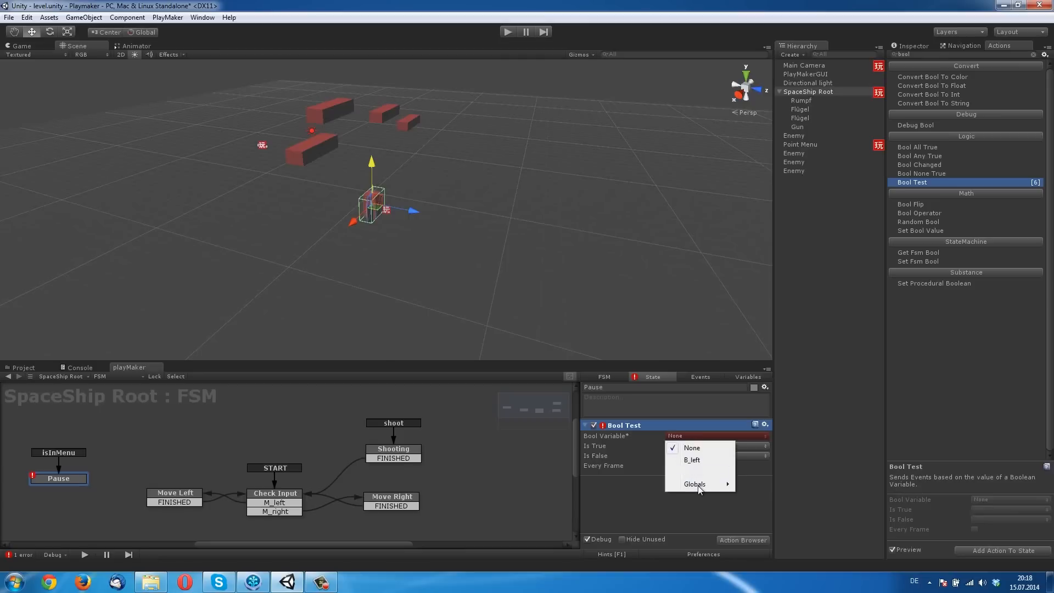
pyautogui.click(739, 483)
pyautogui.click(685, 455)
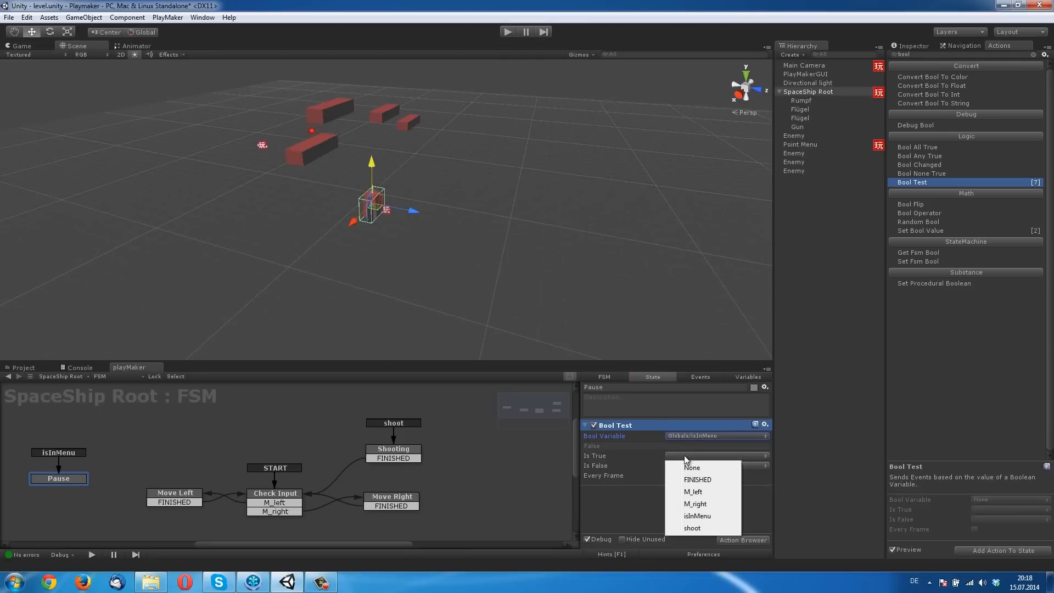
pyautogui.click(691, 467)
pyautogui.click(690, 467)
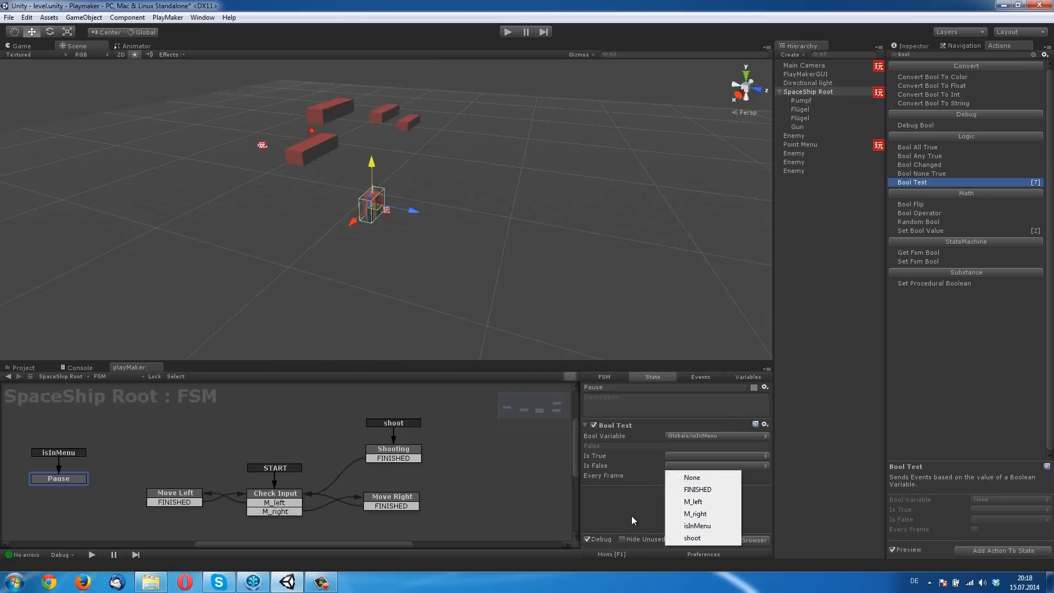
pyautogui.click(266, 482)
pyautogui.click(269, 497)
pyautogui.rightClick(269, 497)
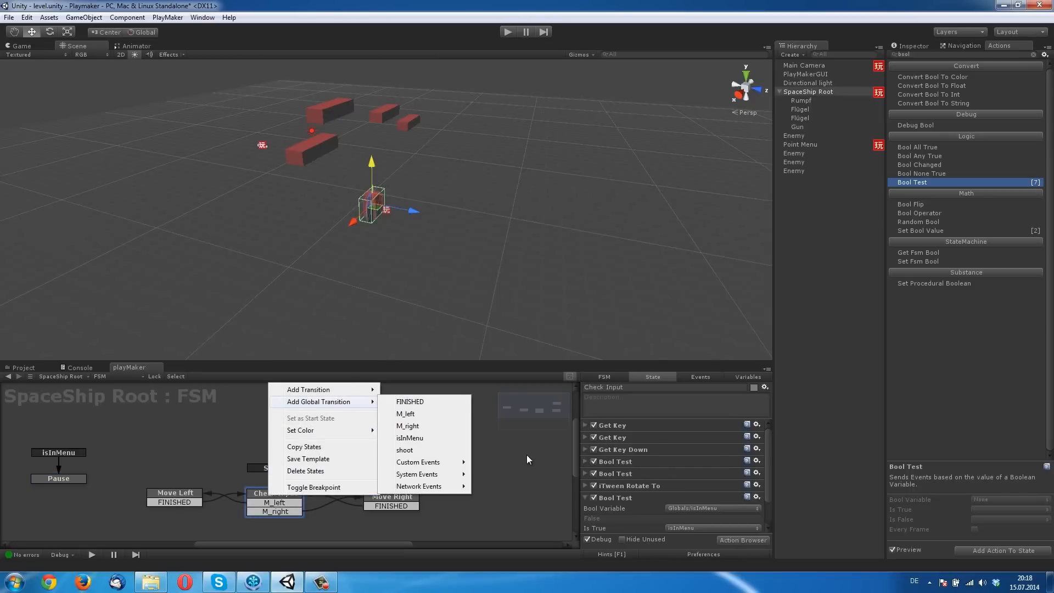
pyautogui.click(517, 459)
# Add an event named pauseEnd to the SpaceShip Root's FSM
pyautogui.click(701, 377)
pyautogui.click(663, 524)
pyautogui.click(73, 446)
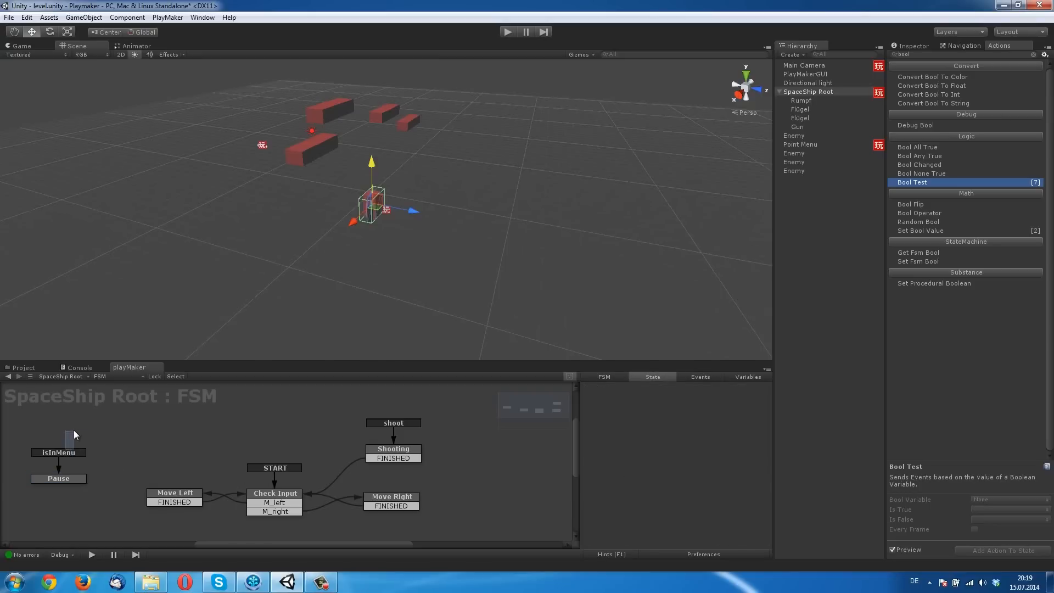
pyautogui.click(703, 378)
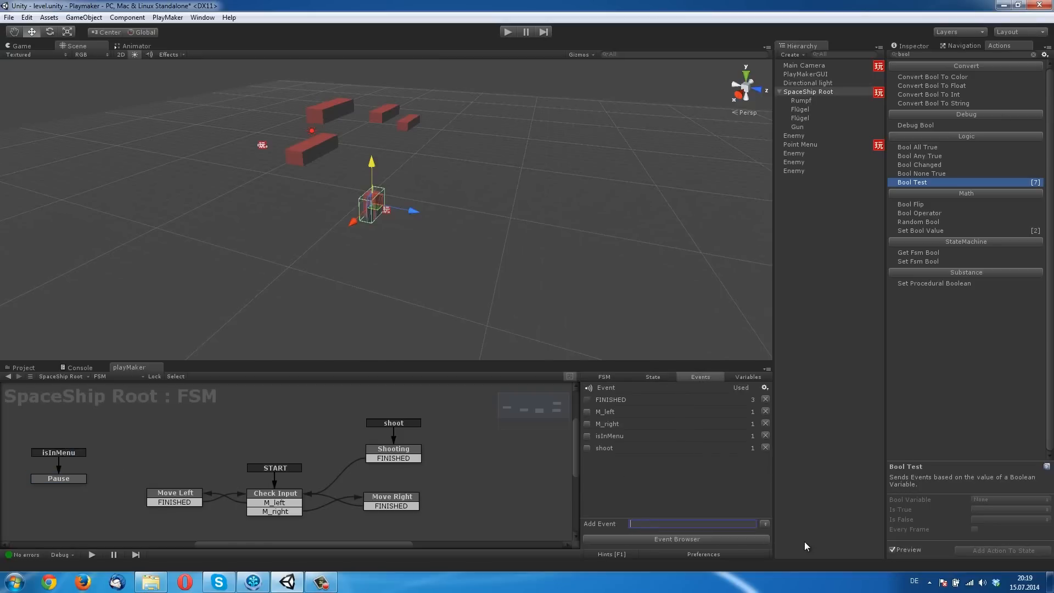
pyautogui.write('pauseEnd')
pyautogui.press('Return')
# Add a pauseEnd transition to the Pause state, link it to Check Input, and move Pause above Move Left
pyautogui.click(80, 478)
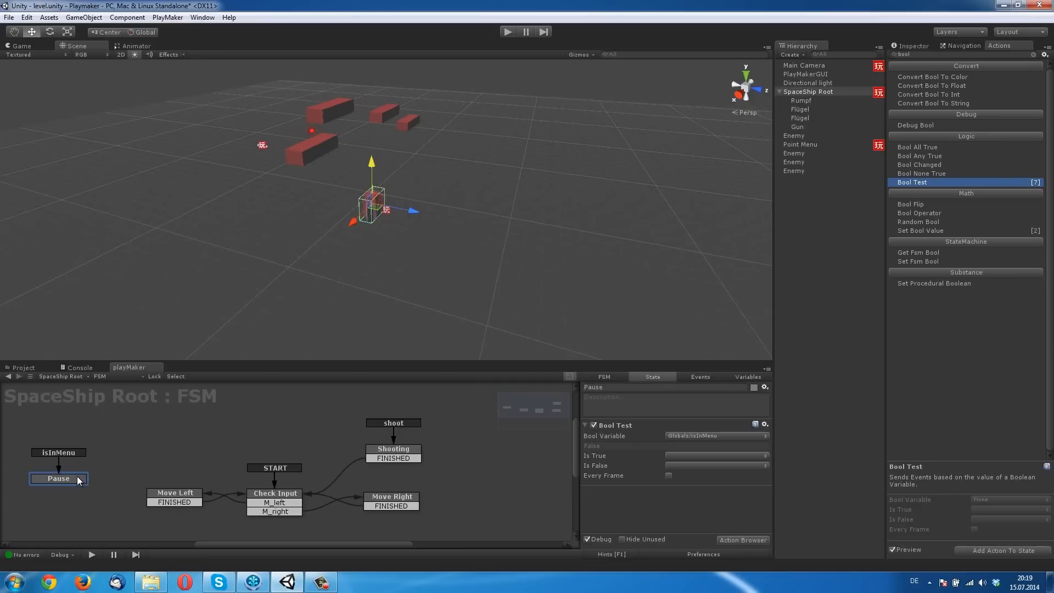
pyautogui.rightClick(81, 480)
pyautogui.moveTo(119, 373)
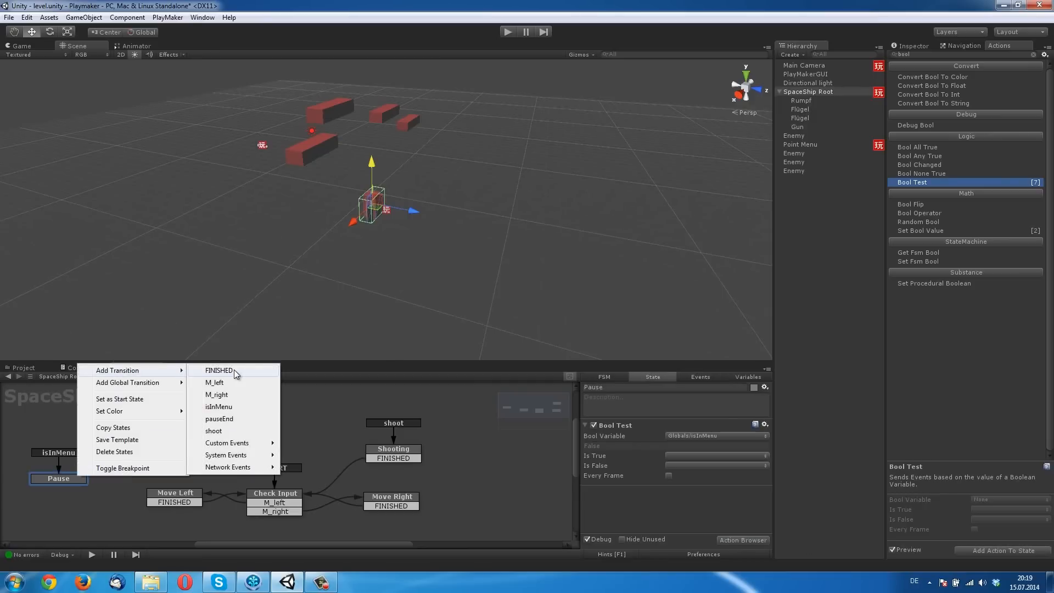
pyautogui.click(246, 427)
pyautogui.moveTo(82, 488); pyautogui.dragTo(254, 494)
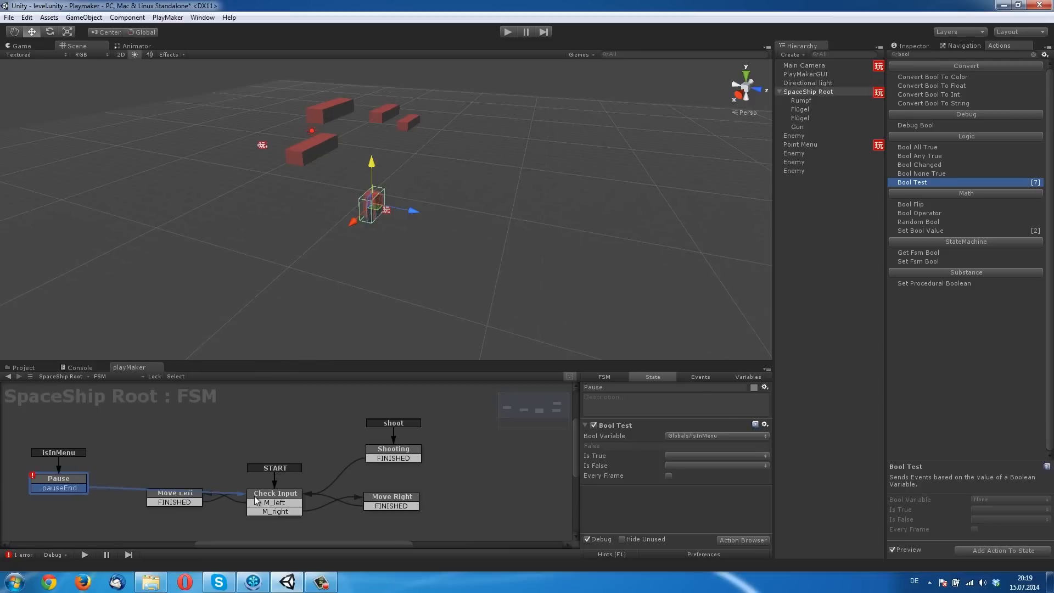
pyautogui.click(79, 461)
pyautogui.moveTo(60, 485); pyautogui.dragTo(158, 446)
# Have the Pause state's Bool Test send pauseEnd when false, with Every Frame enabled
pyautogui.click(707, 465)
pyautogui.click(716, 537)
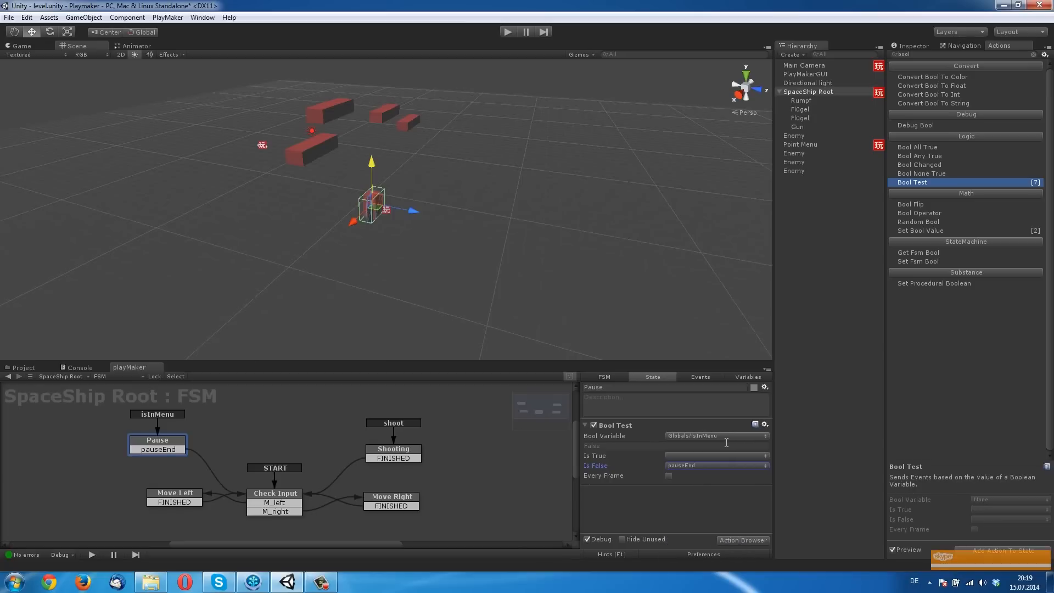
pyautogui.click(669, 475)
# Play-test pausing and resuming by moving the ship both ways between repeated openings and closings of the Quit menu
pyautogui.click(508, 32)
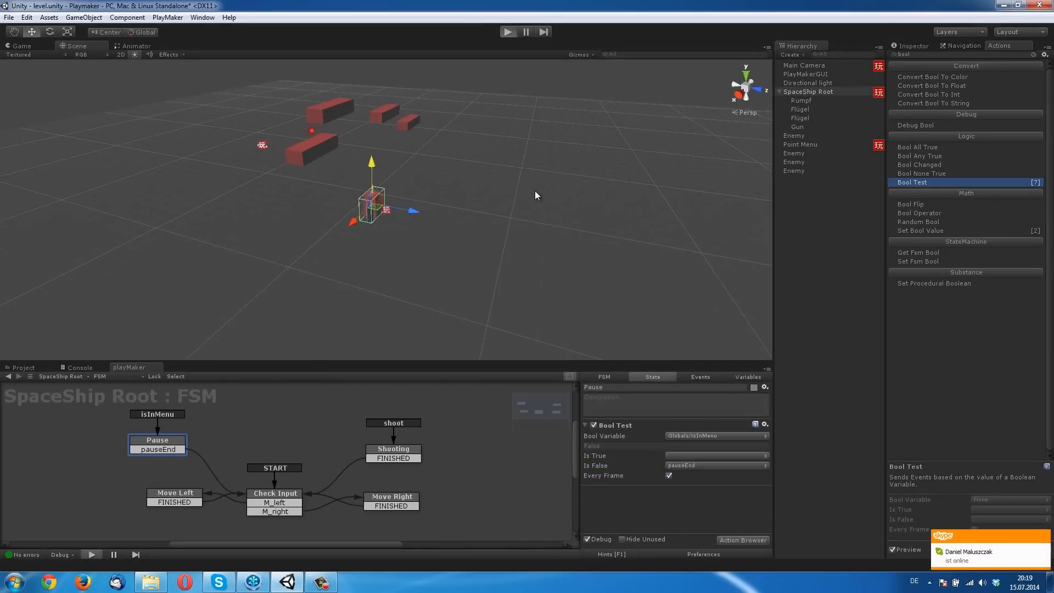
pyautogui.press('Right')
pyautogui.press('Escape')
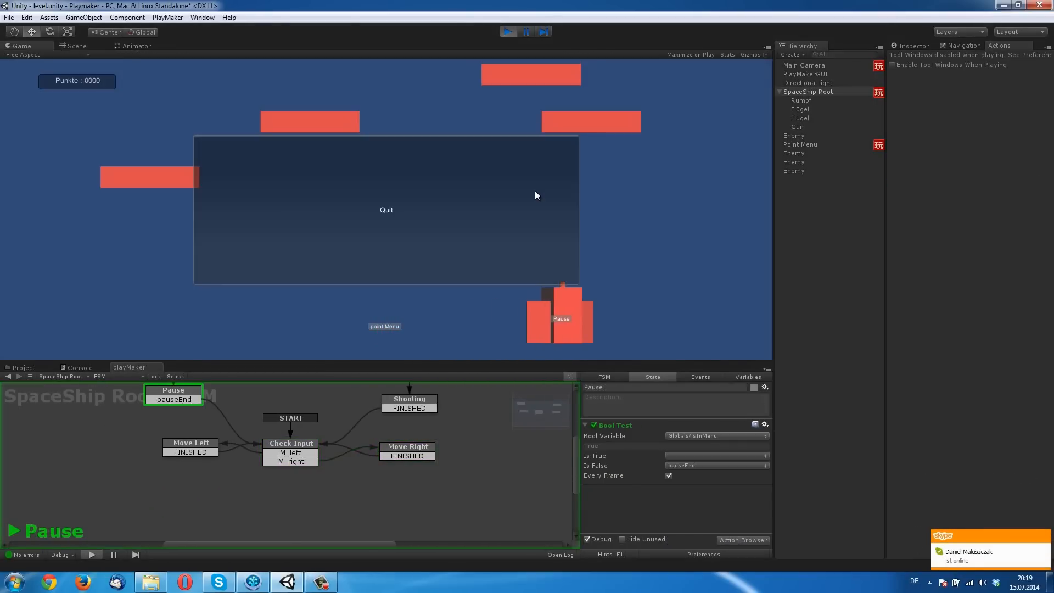
pyautogui.press('Escape')
pyautogui.press('Escape')
pyautogui.press('Escape')
pyautogui.press('Left')
pyautogui.press('Escape')
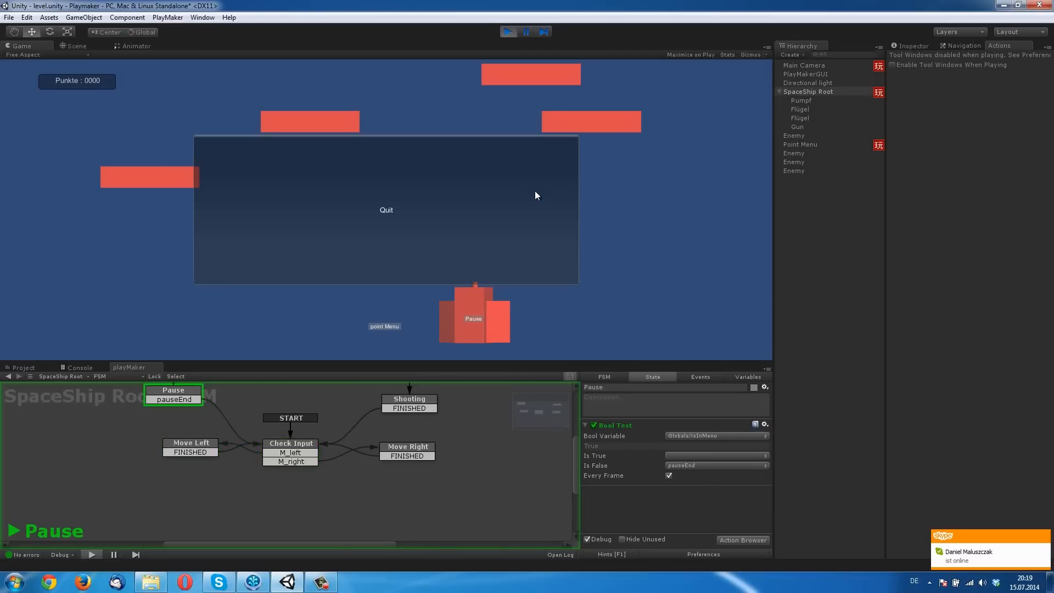
pyautogui.press('Escape')
pyautogui.press('Left')
pyautogui.press('Escape')
pyautogui.press('Escape')
pyautogui.press('Left')
pyautogui.press('Escape')
pyautogui.press('Escape')
pyautogui.press('Escape')
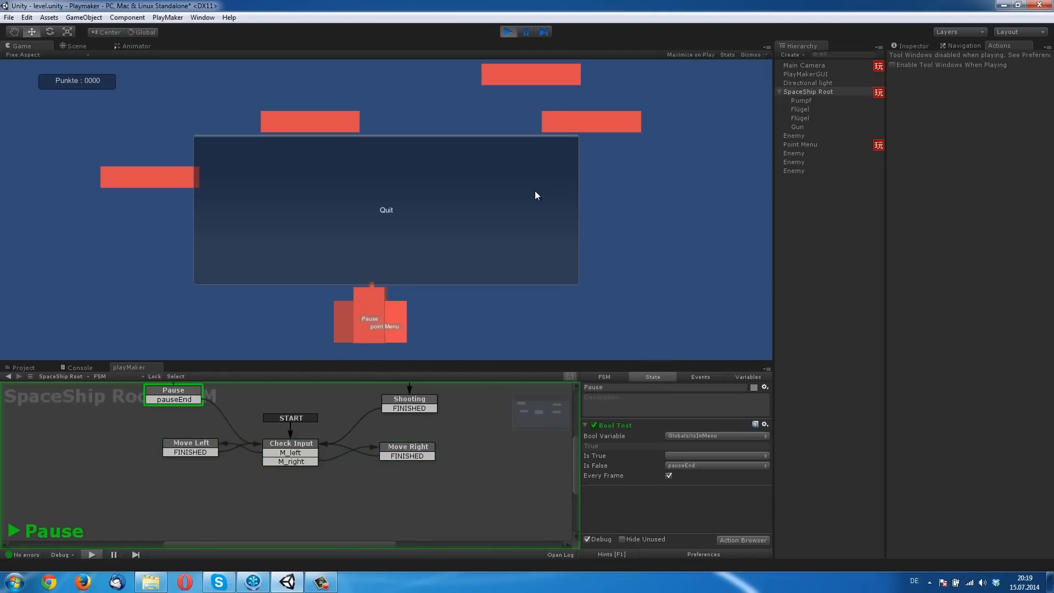
pyautogui.press('Escape')
pyautogui.press('Right')
pyautogui.press('Escape')
pyautogui.press('Escape')
# Test shooting together with steering in the running game while opening and closing the Quit menu
pyautogui.press('Left')
pyautogui.press('space')
pyautogui.press('Escape')
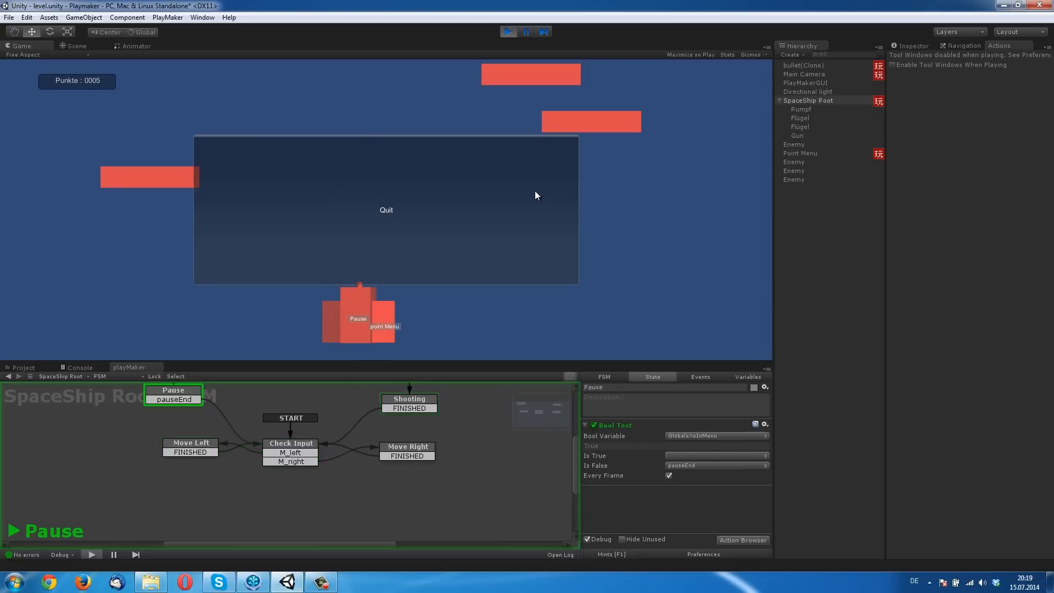
pyautogui.press('Escape')
pyautogui.press('Left')
pyautogui.press('space')
pyautogui.press('Escape')
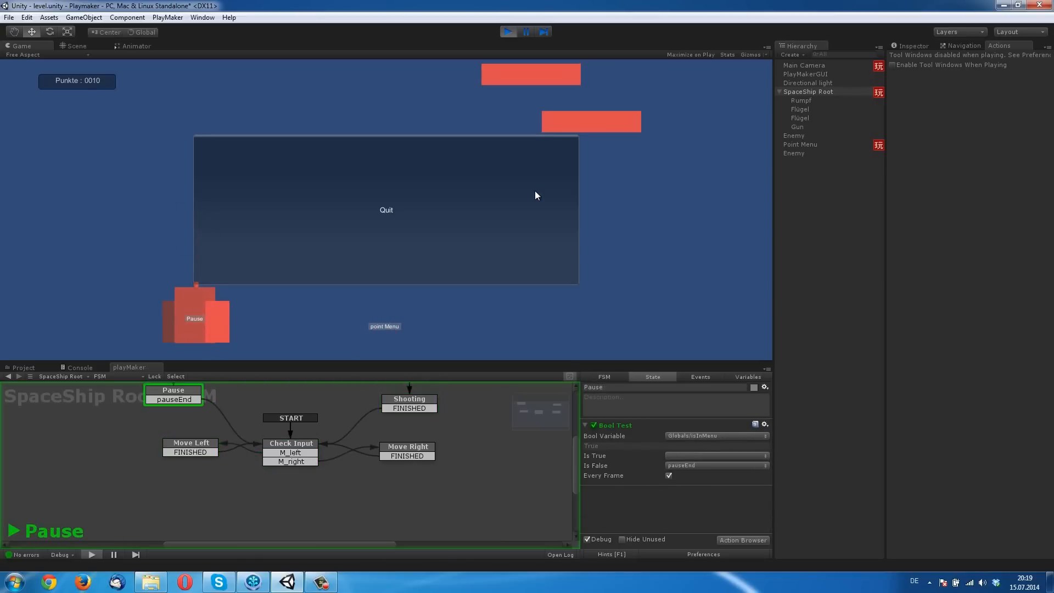
pyautogui.press('Escape')
pyautogui.press('Right')
pyautogui.press('Escape')
pyautogui.press('Escape')
pyautogui.press('Right')
pyautogui.press('Escape')
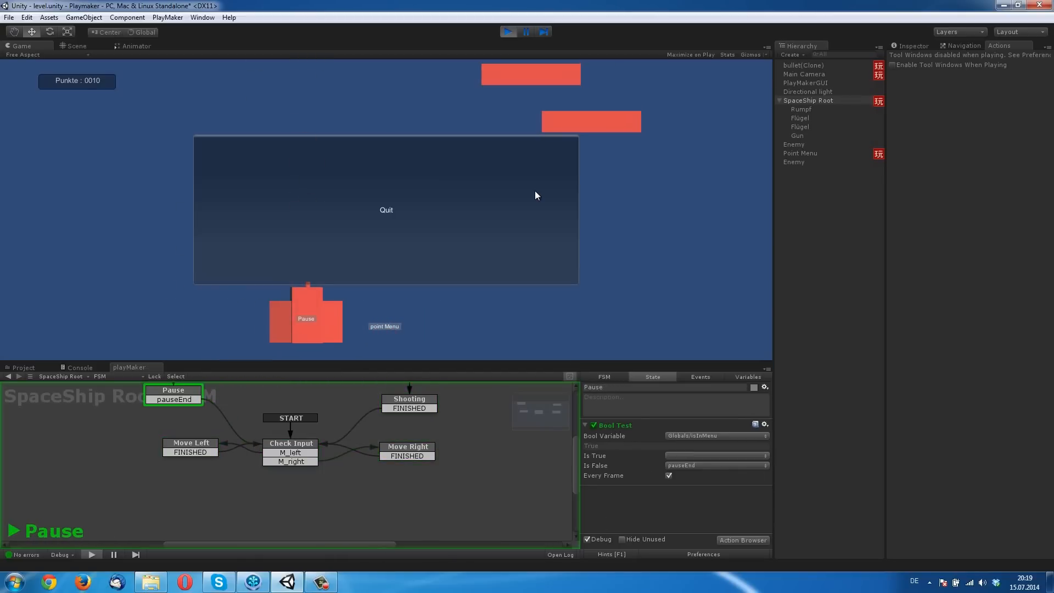
pyautogui.press('Escape')
pyautogui.press('space')
pyautogui.press('Escape')
pyautogui.press('Left')
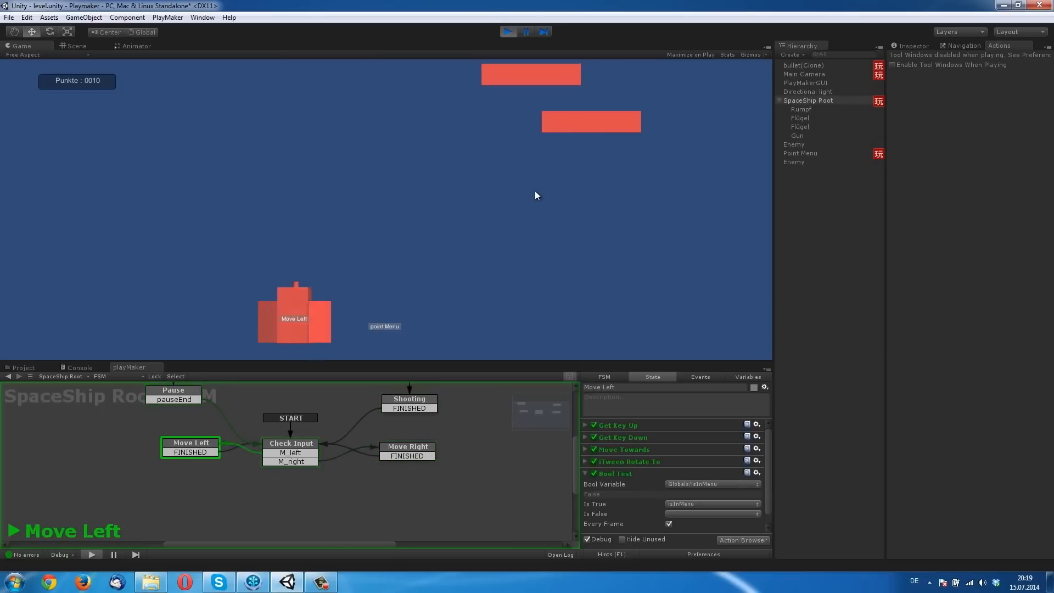
pyautogui.press('Escape')
pyautogui.press('Escape')
pyautogui.press('Left')
pyautogui.press('space')
pyautogui.press('Escape')
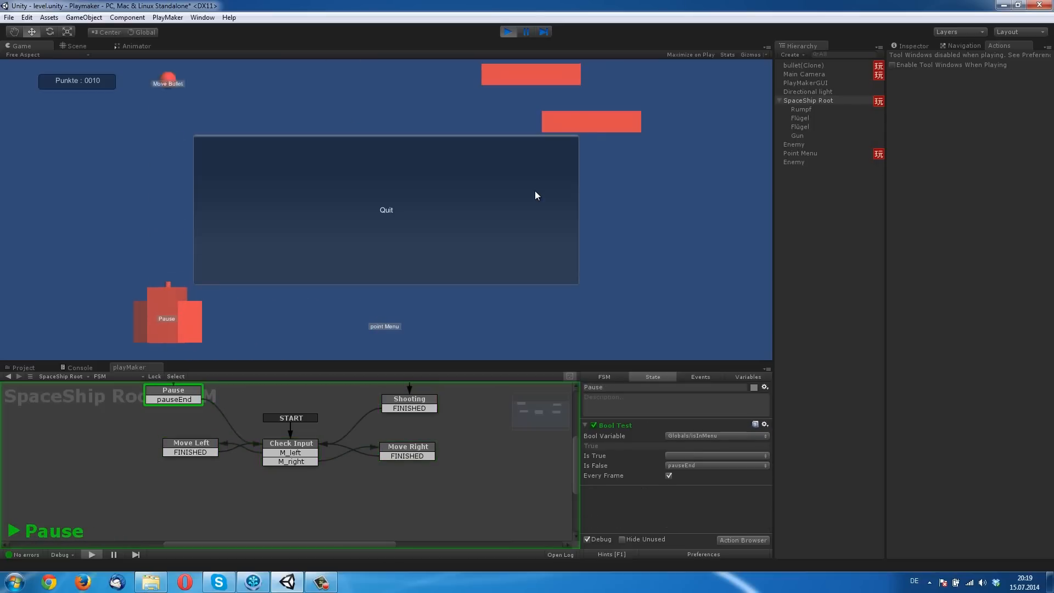
pyautogui.press('capslock')
pyautogui.press('capslock')
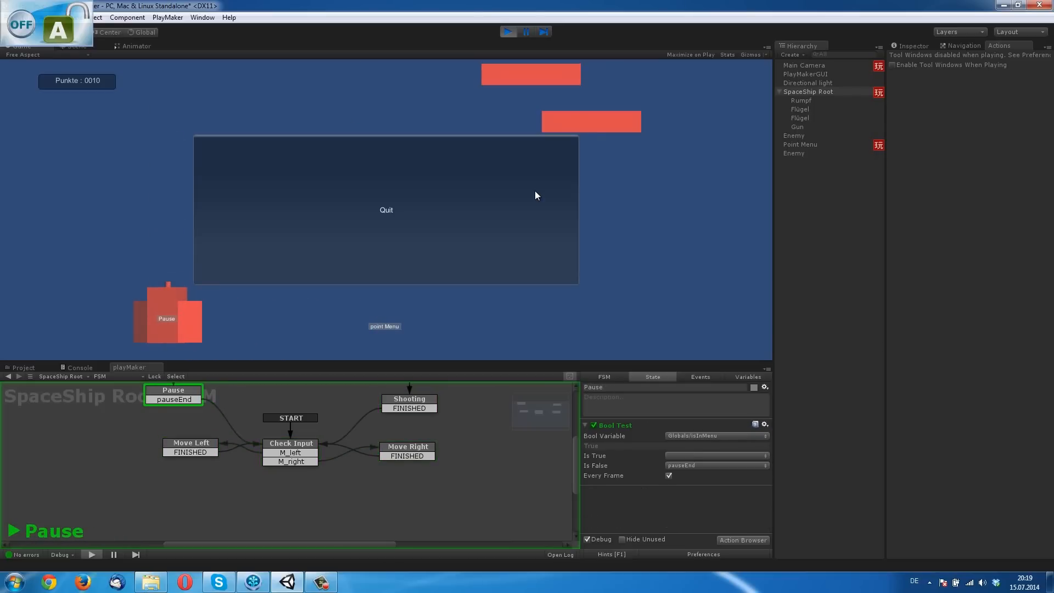
pyautogui.press('Escape')
pyautogui.press('Right')
pyautogui.press('space')
pyautogui.press('Escape')
pyautogui.press('Escape')
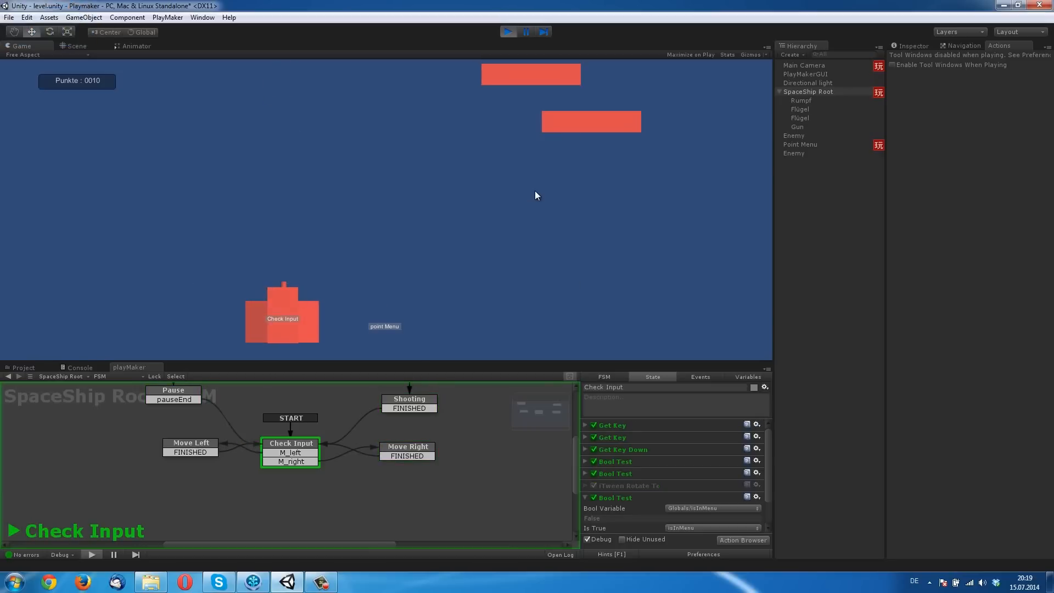
# Steer the ship back and forth with the Quit menu closed, and stop Play mode
pyautogui.press('Right')
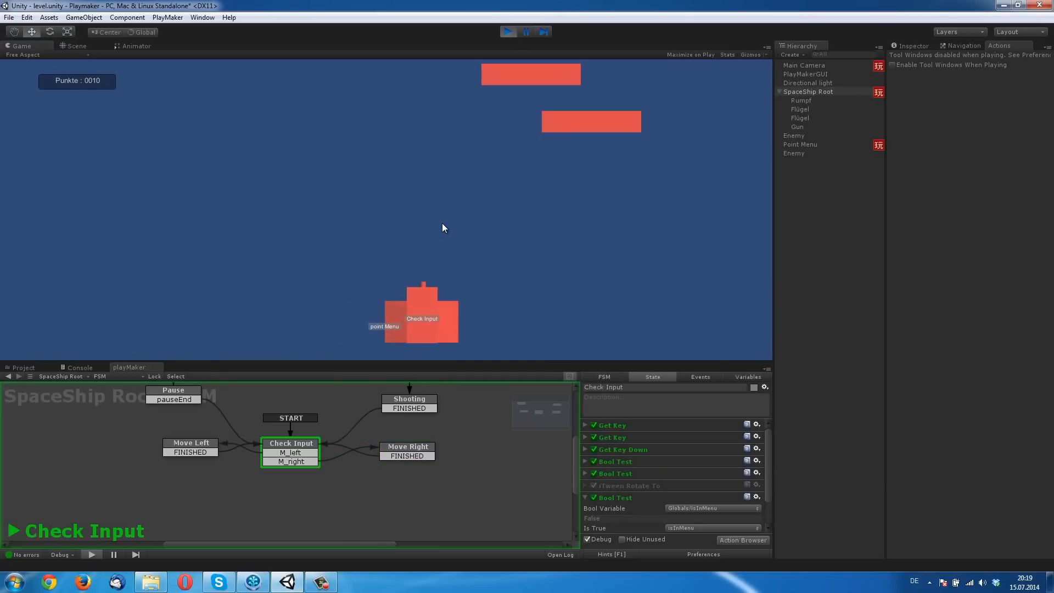
pyautogui.press('Left')
pyautogui.press('Right')
pyautogui.press('Left')
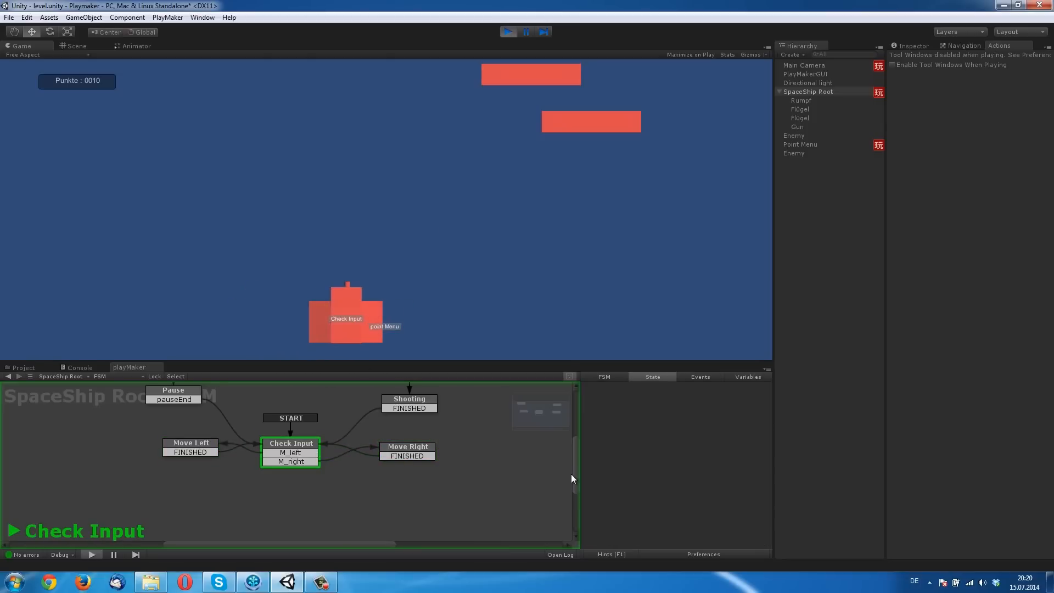
pyautogui.click(507, 31)
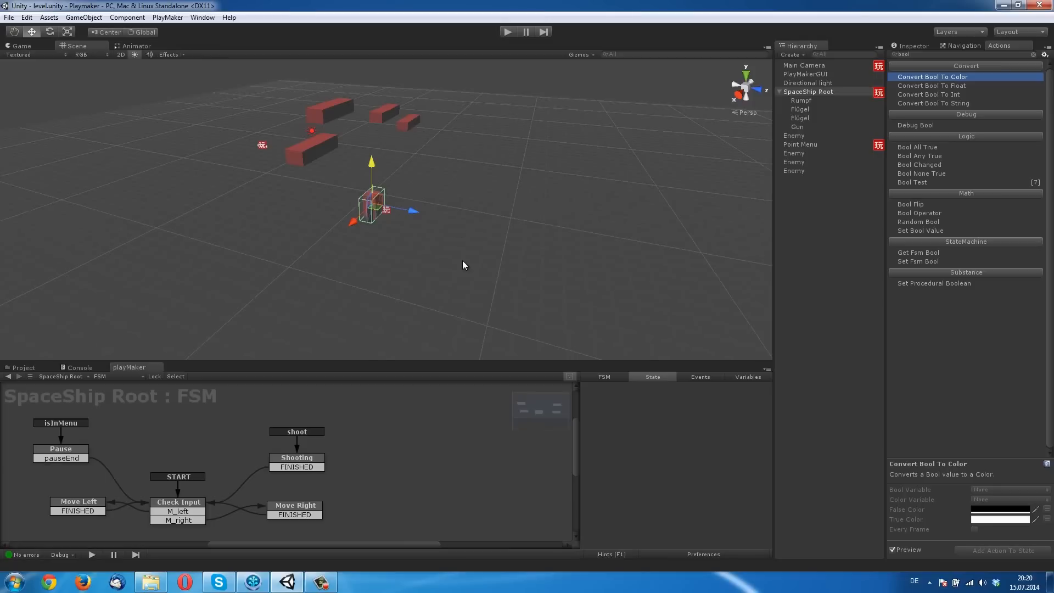